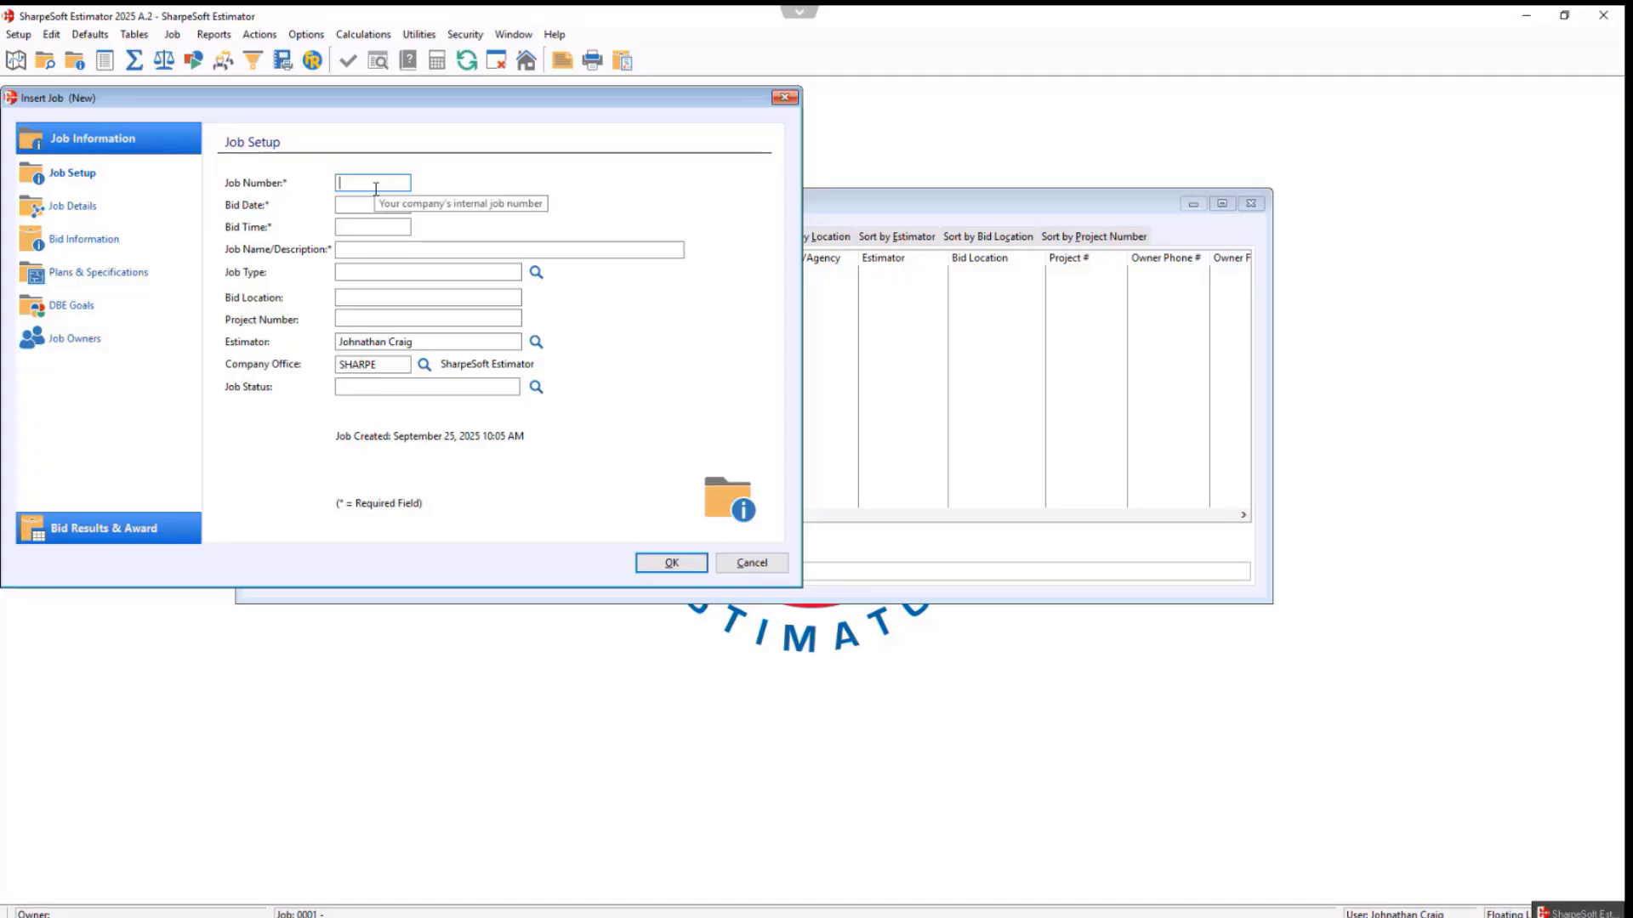
- Create job 0001 named "Webinar Job" with bid date 9/25/2025 and bid time 5:00PM
text(0001A)
key(BackSpace)
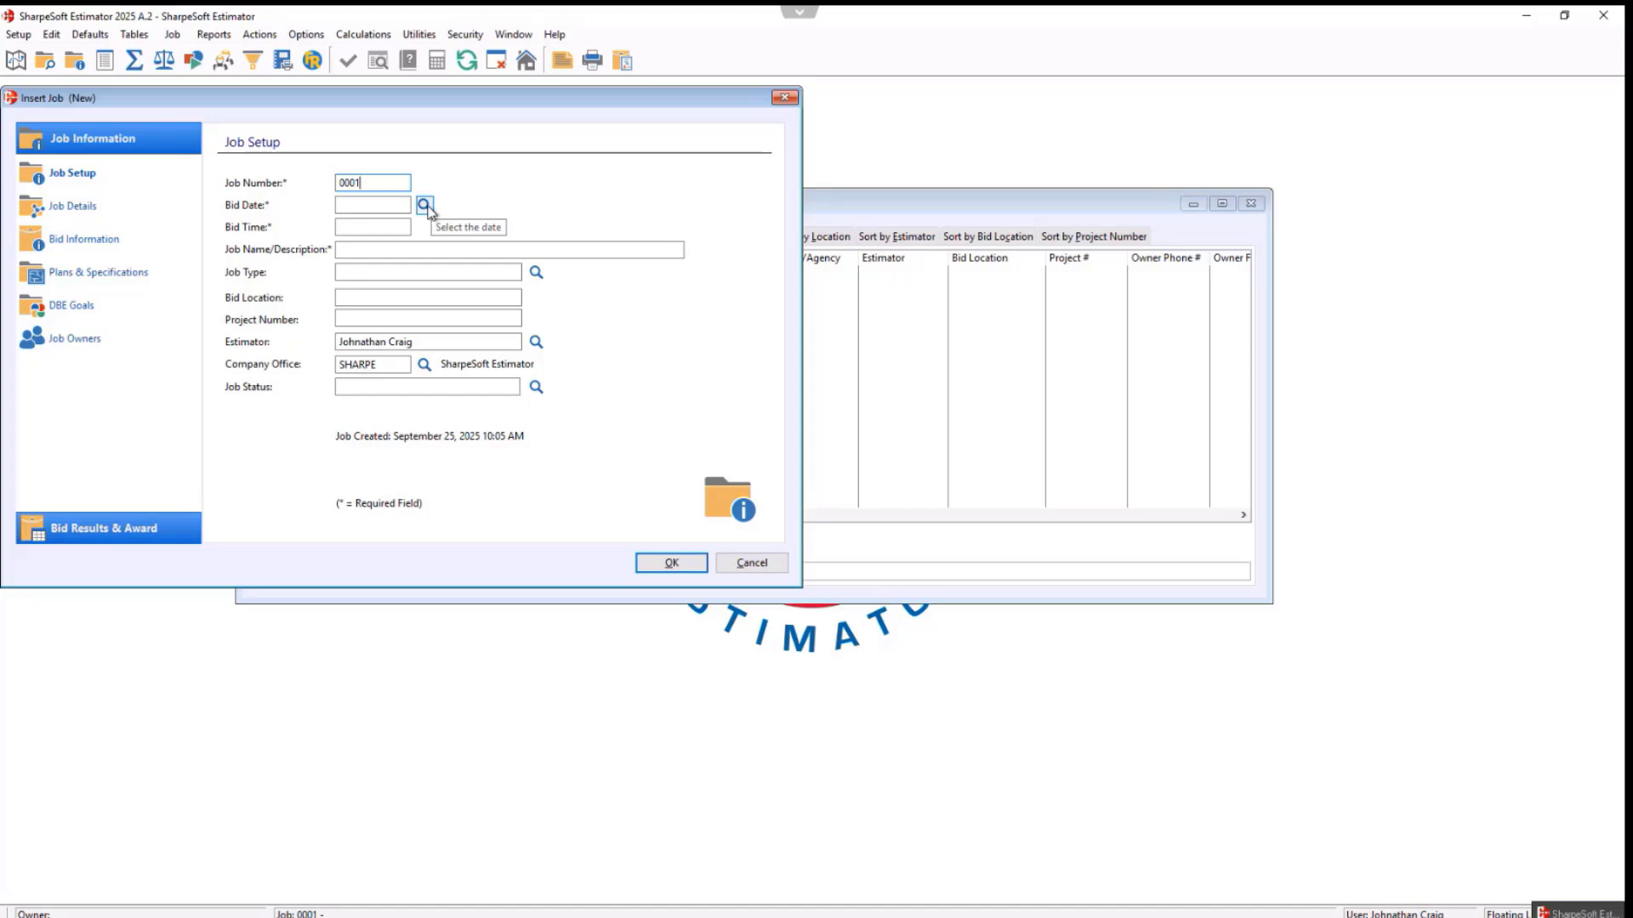
click(425, 206)
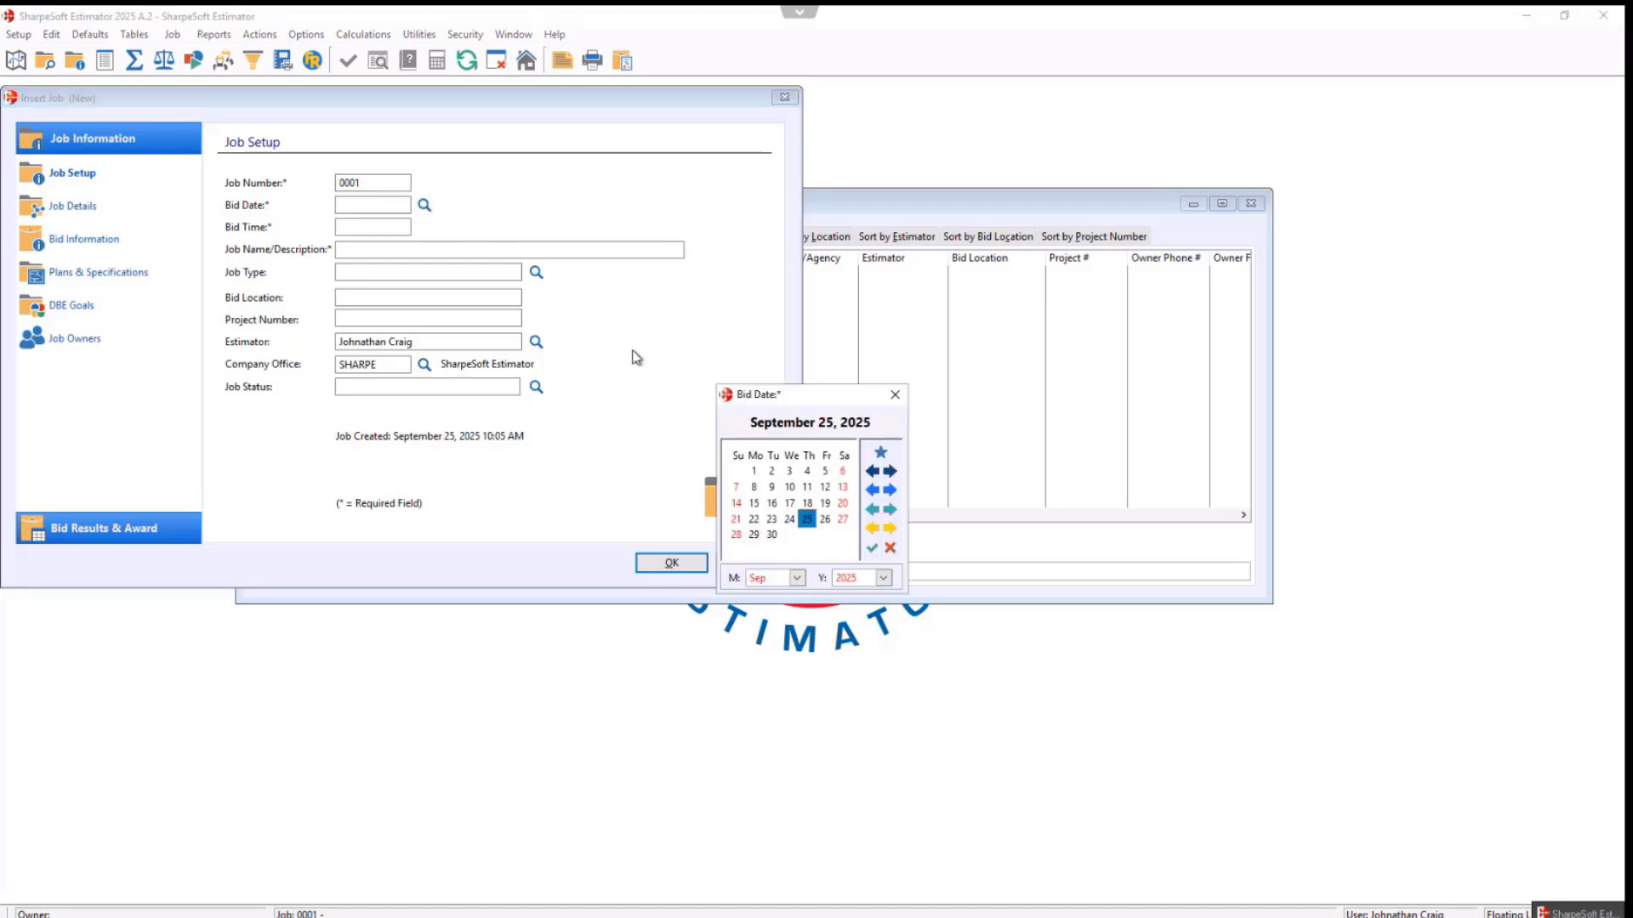
click(872, 548)
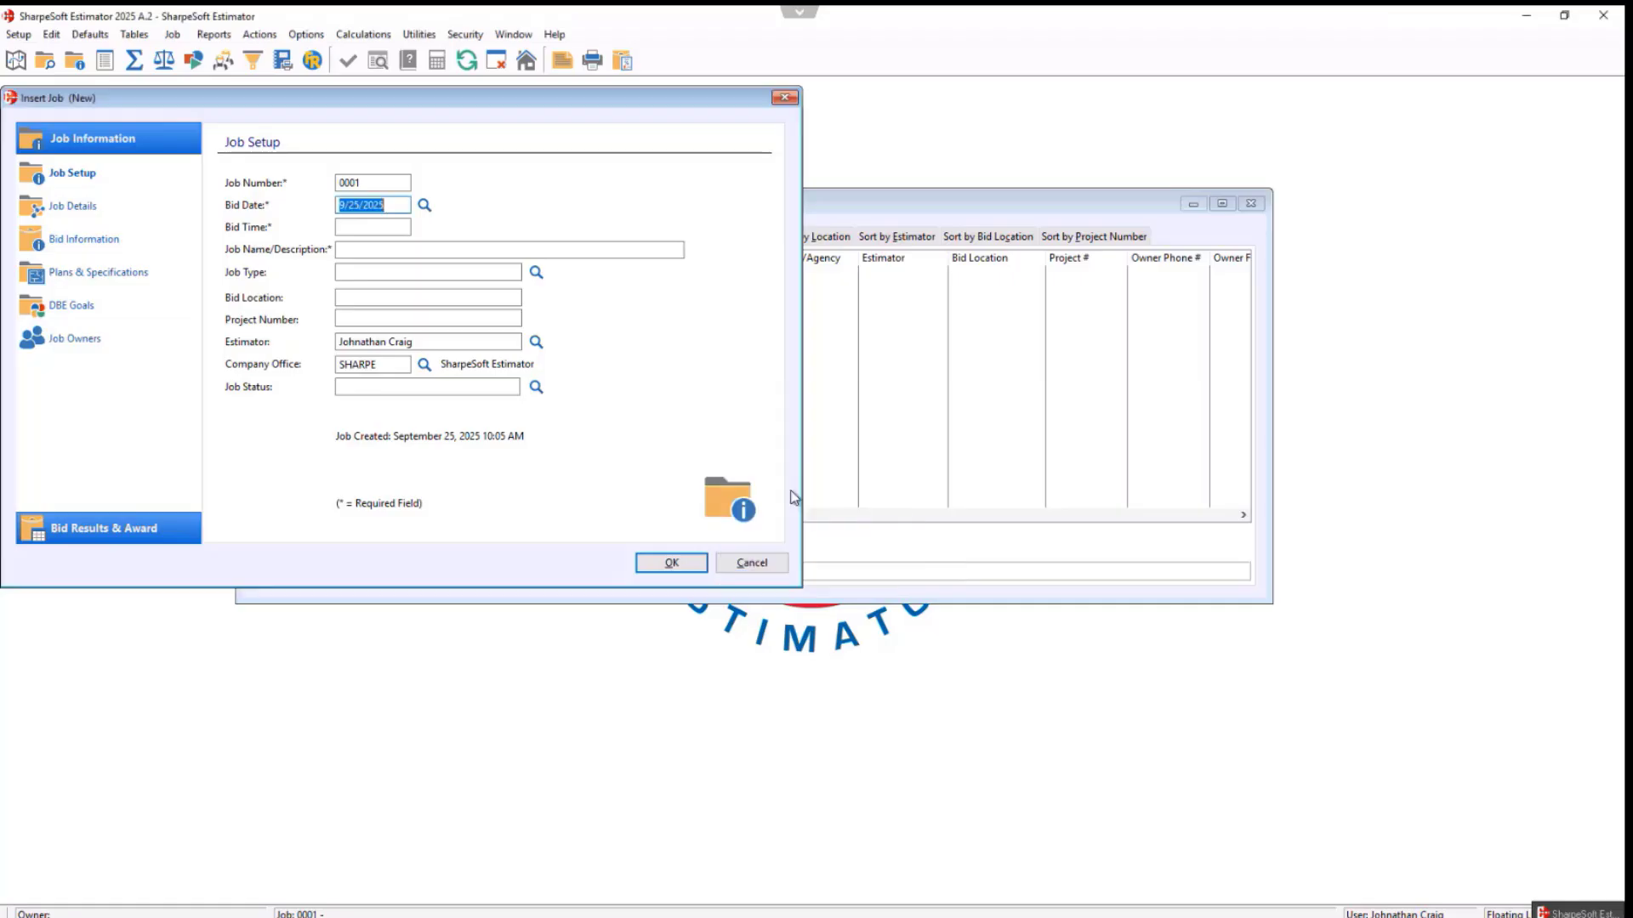
click(394, 227)
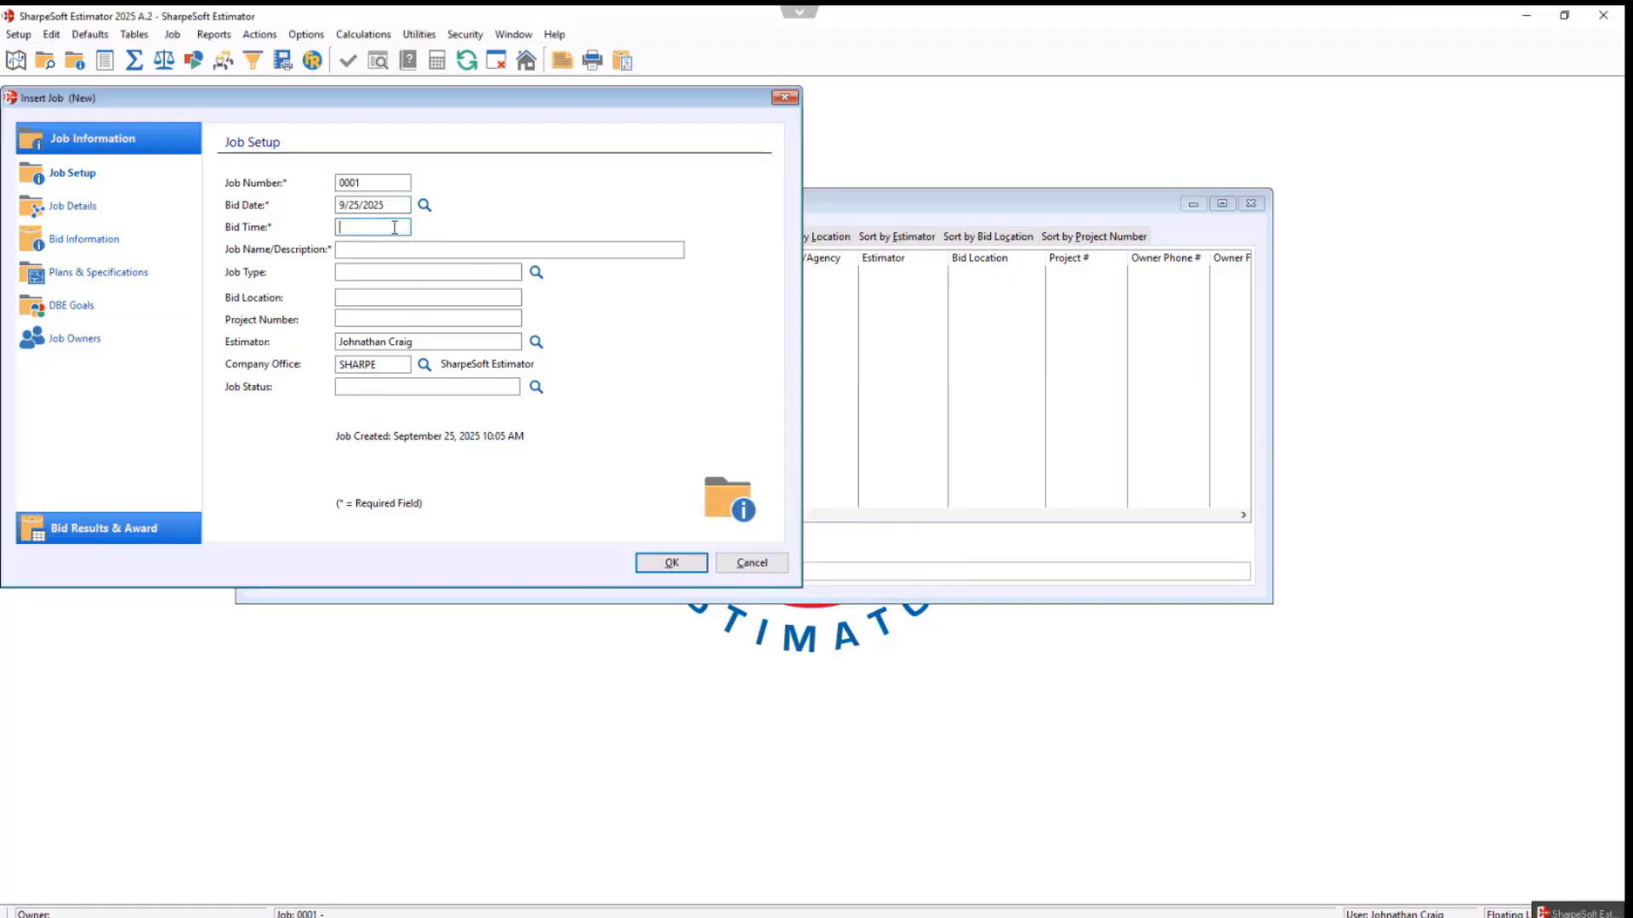
text(5pm)
key(Tab)
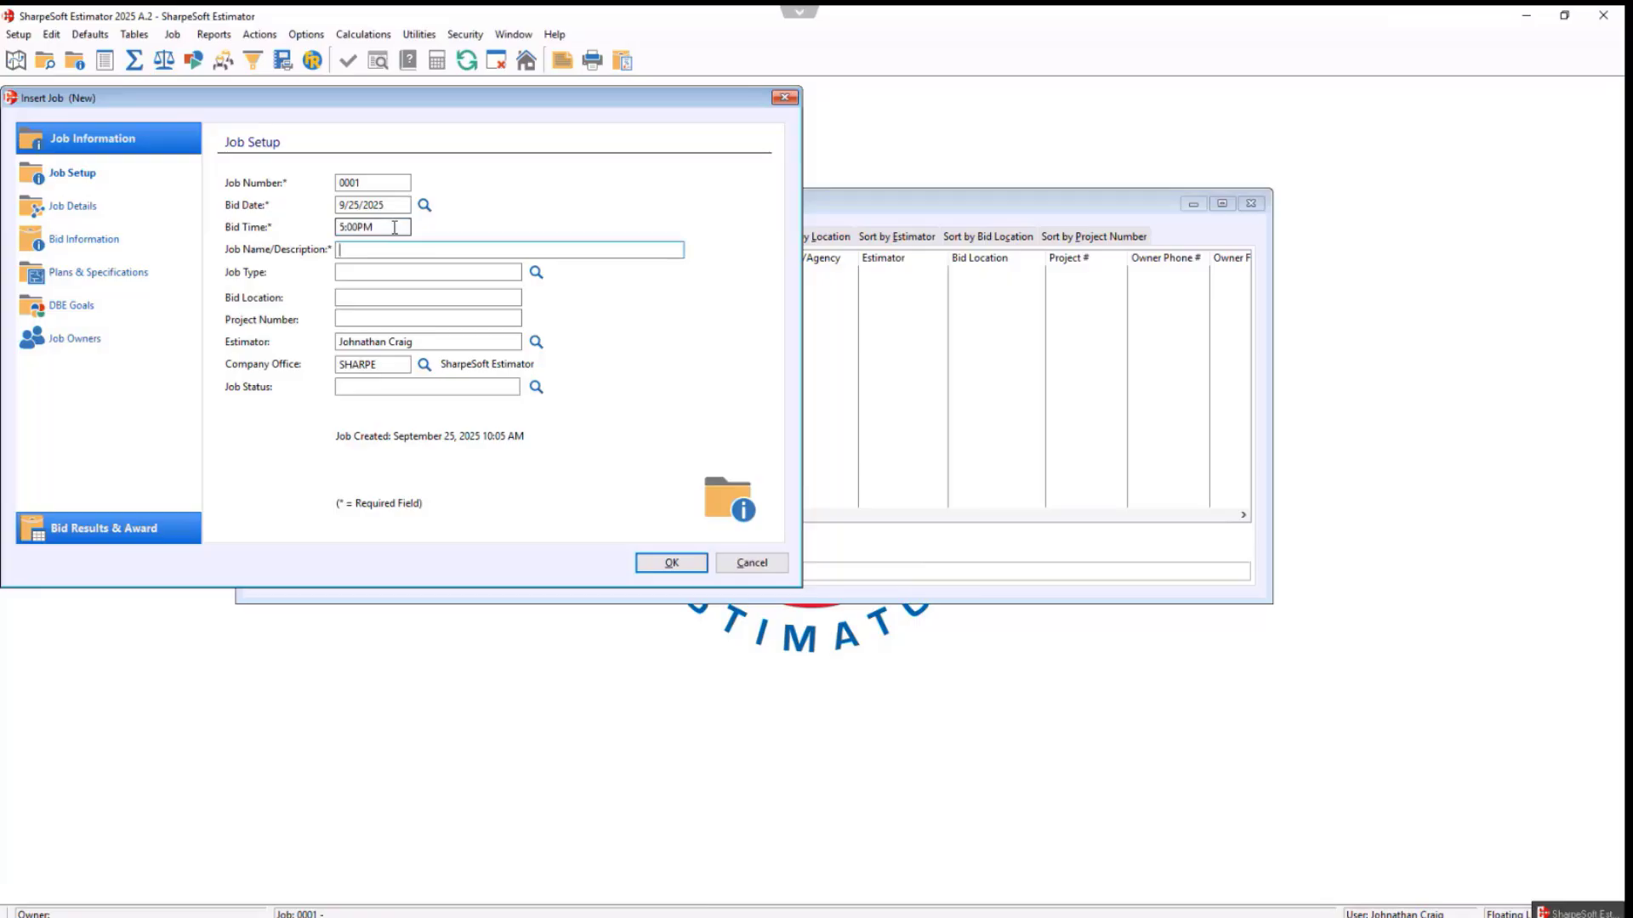
text(Webinar Job)
click(652, 566)
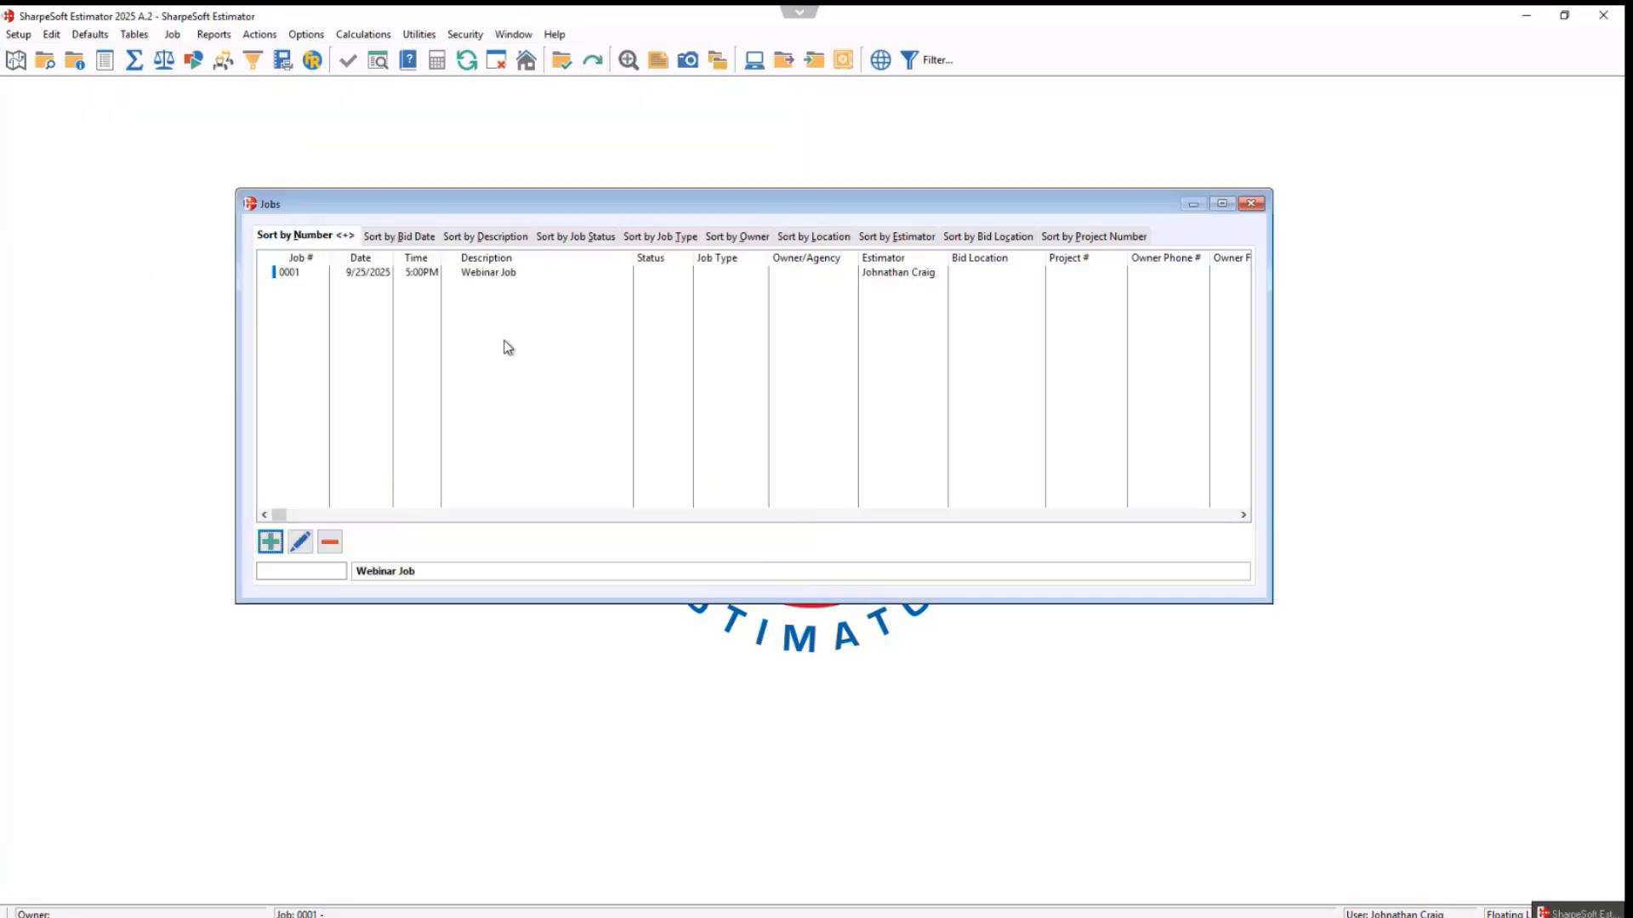
- Make Webinar Job the active job and open its bid items in a maximized window
double_click(504, 274)
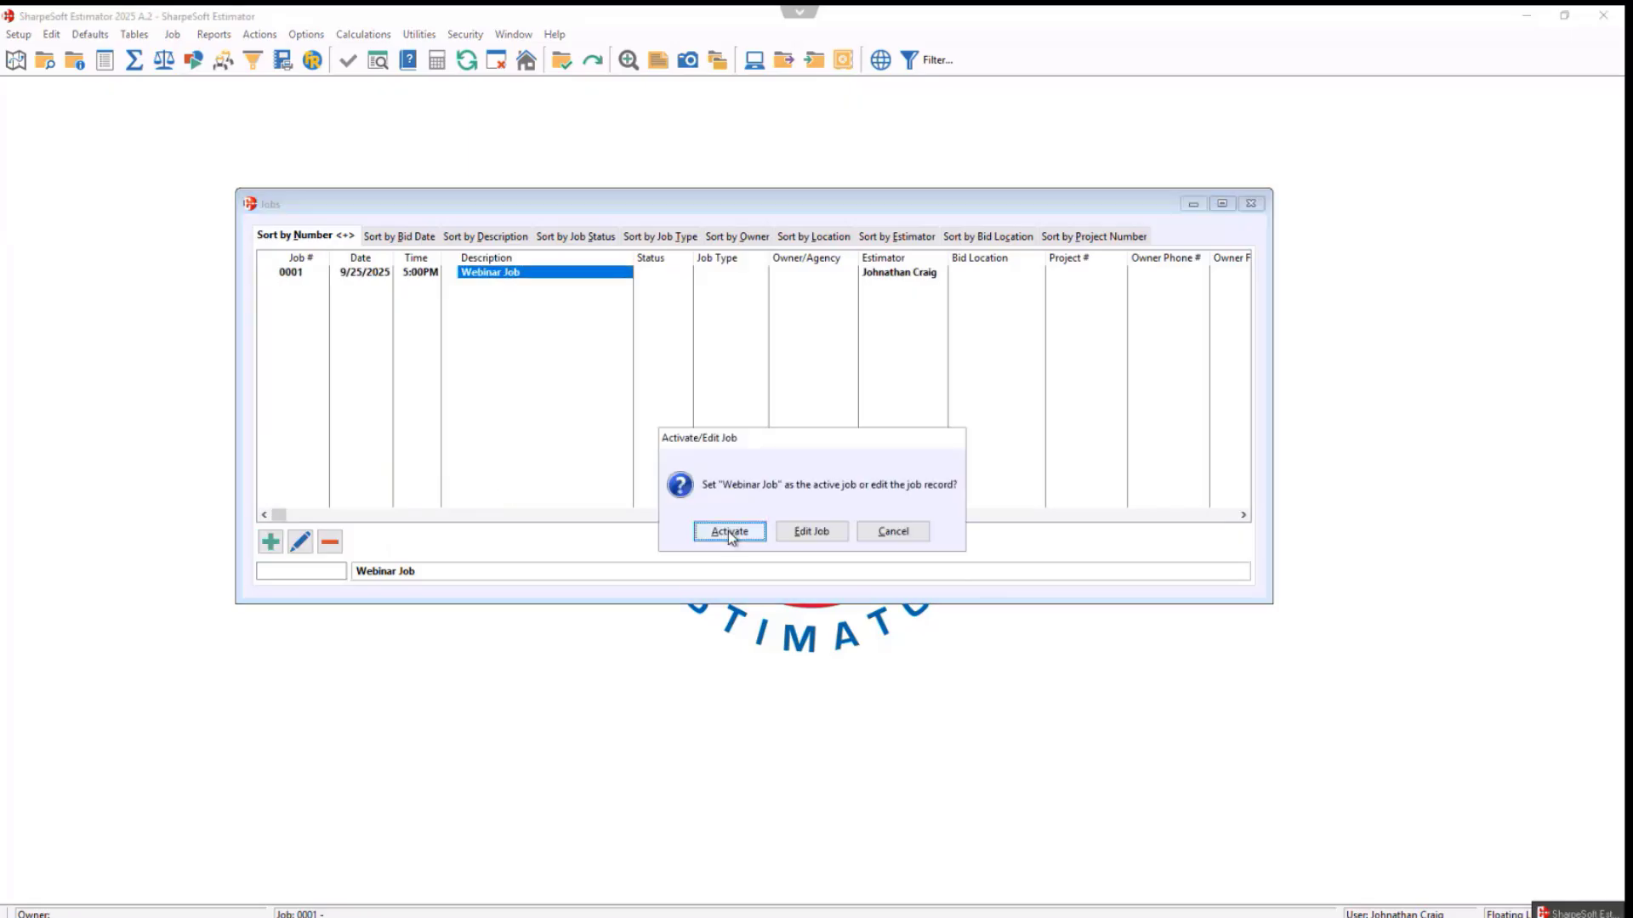
click(728, 533)
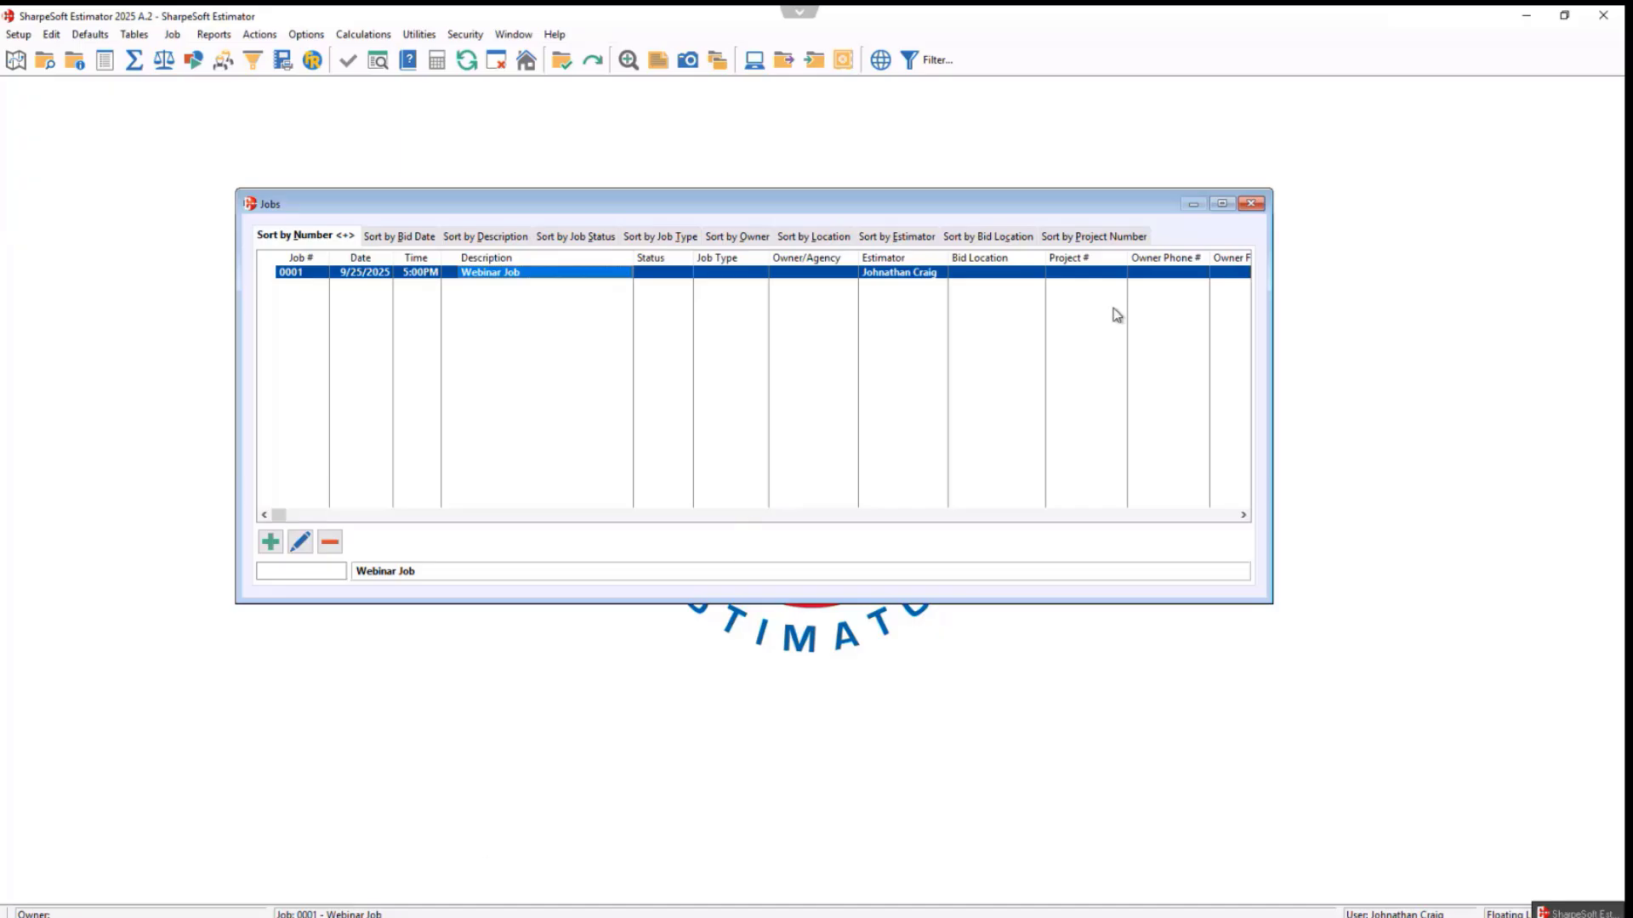
click(1250, 204)
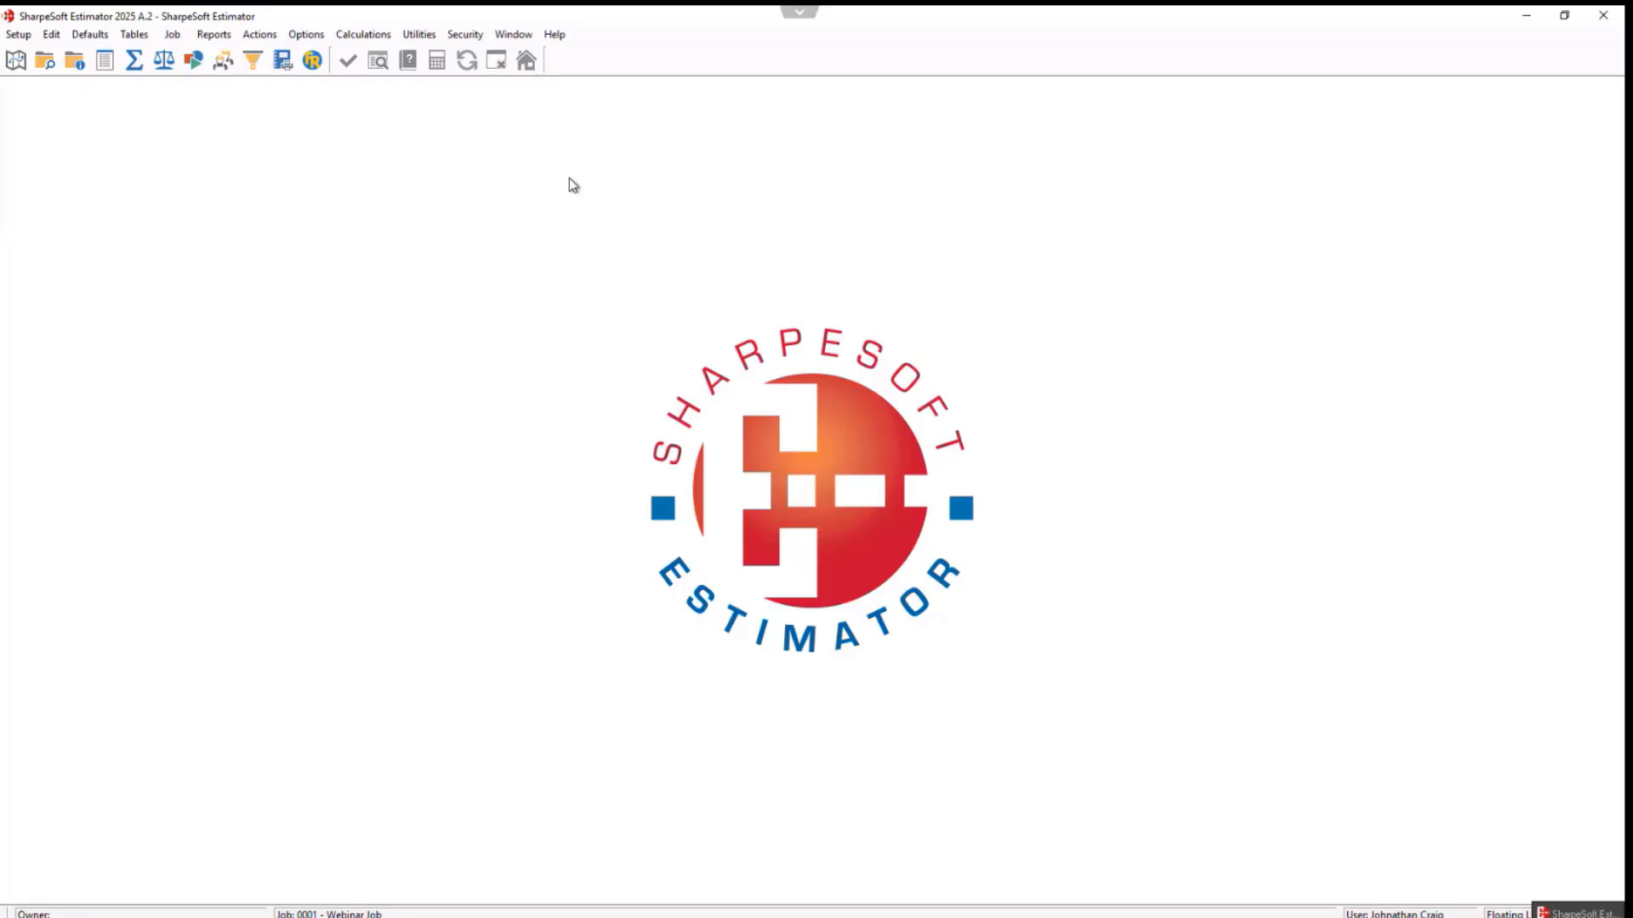
click(106, 61)
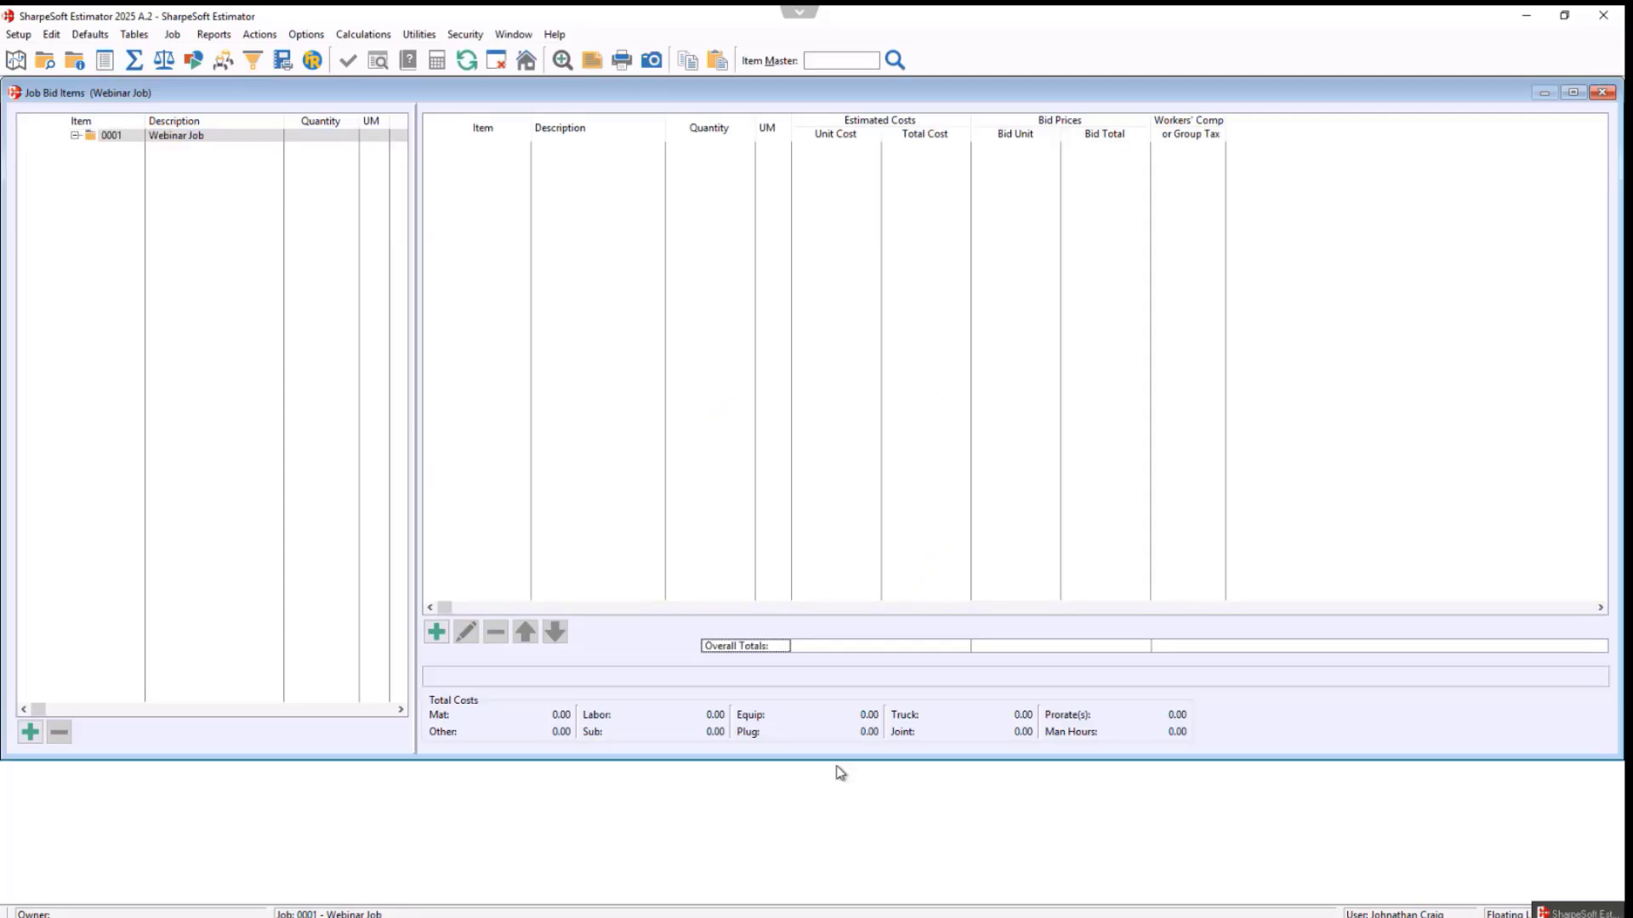
click(1572, 92)
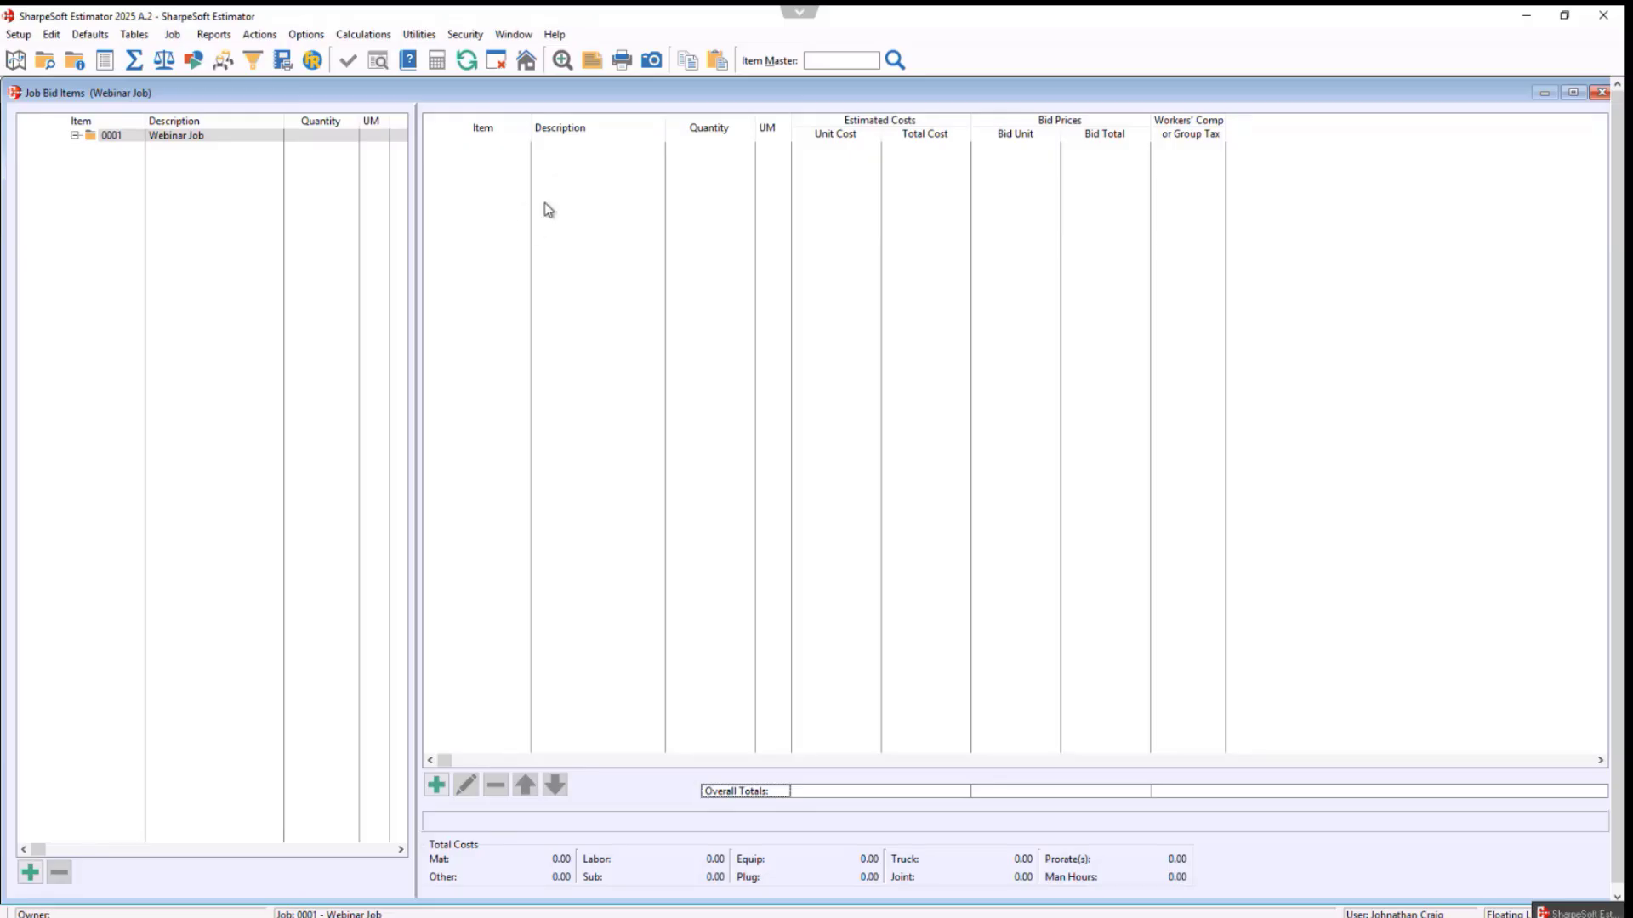
- Add item 01 to the job with description "Bid Item 1", quantity 1 and unit LS
click(436, 784)
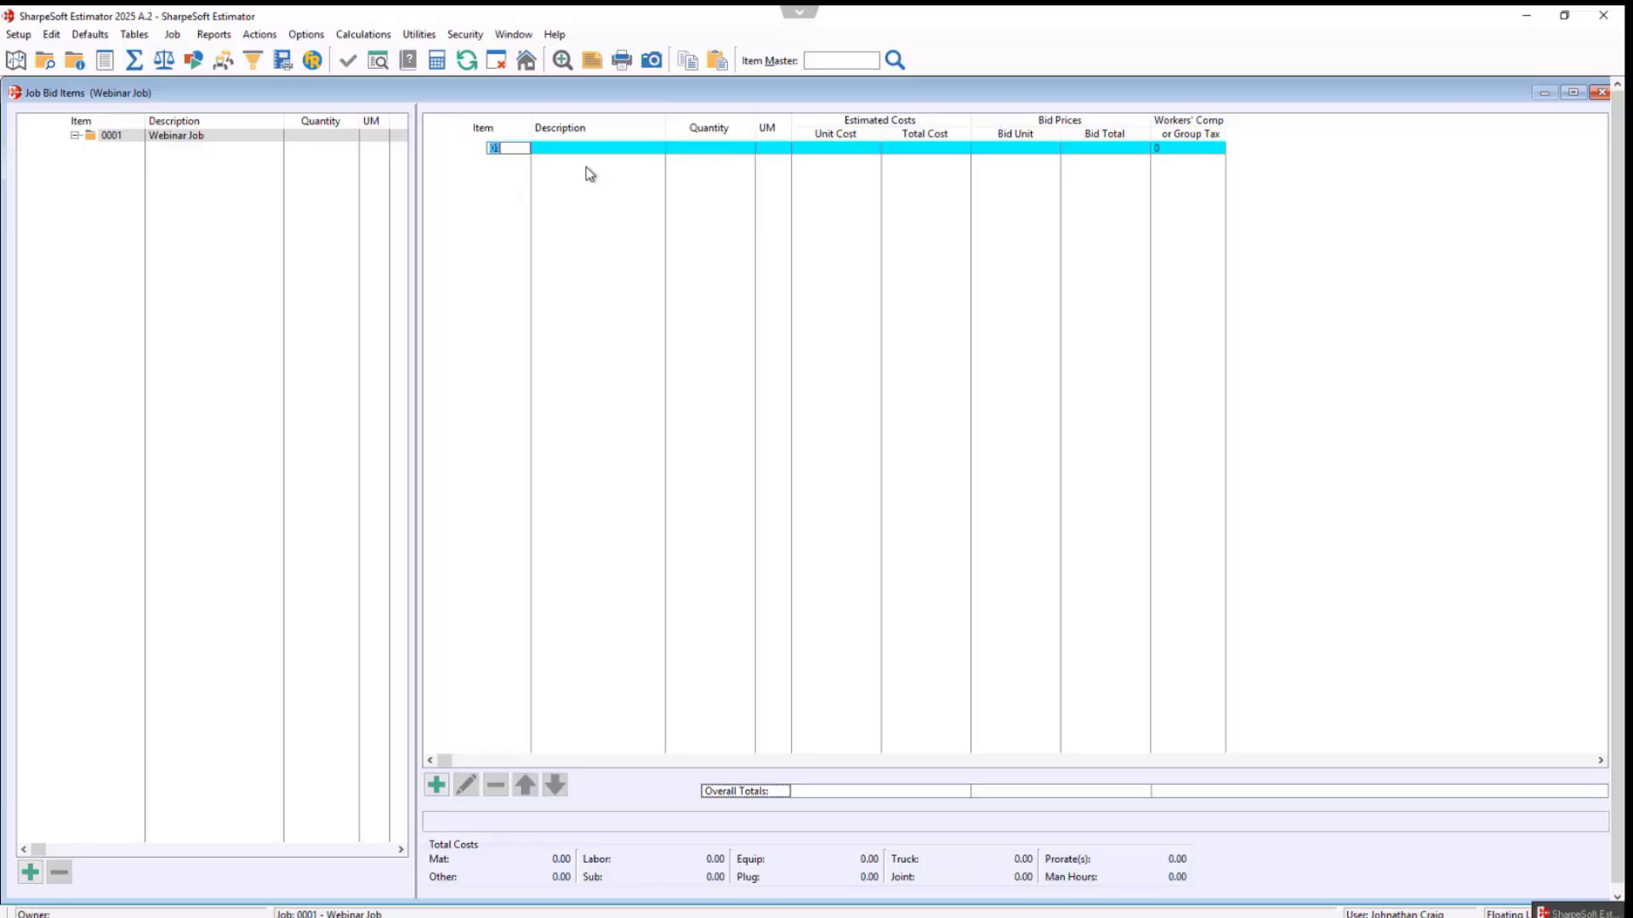
key(Tab)
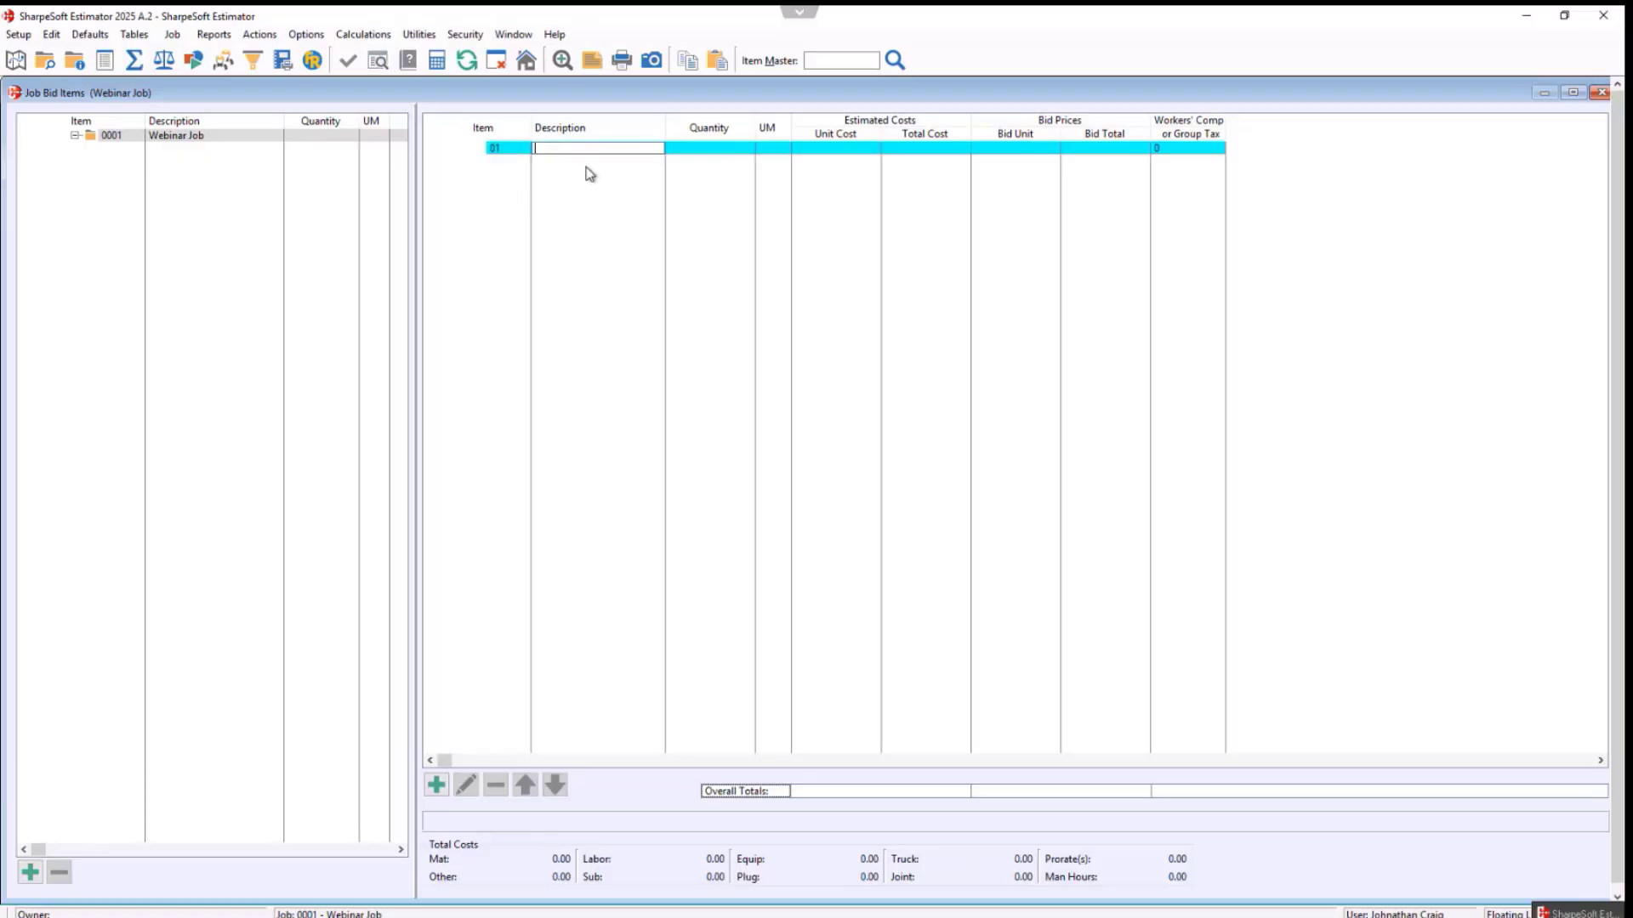
text(Bid Item 1)
key(Tab)
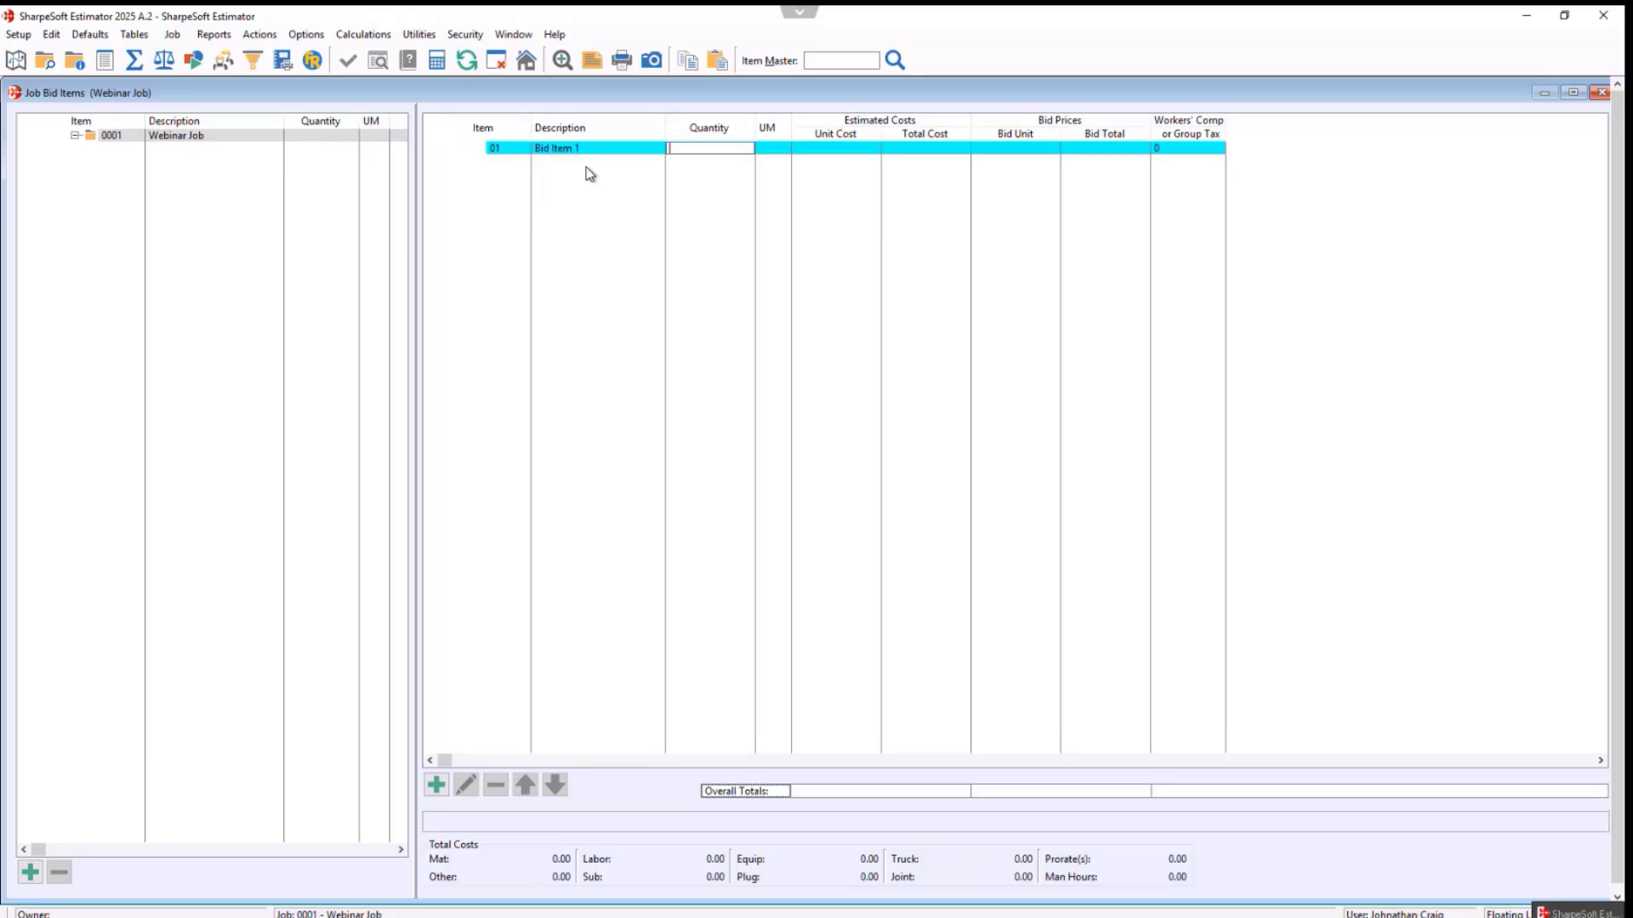
text(1)
key(Tab)
text(LS)
key(Return)
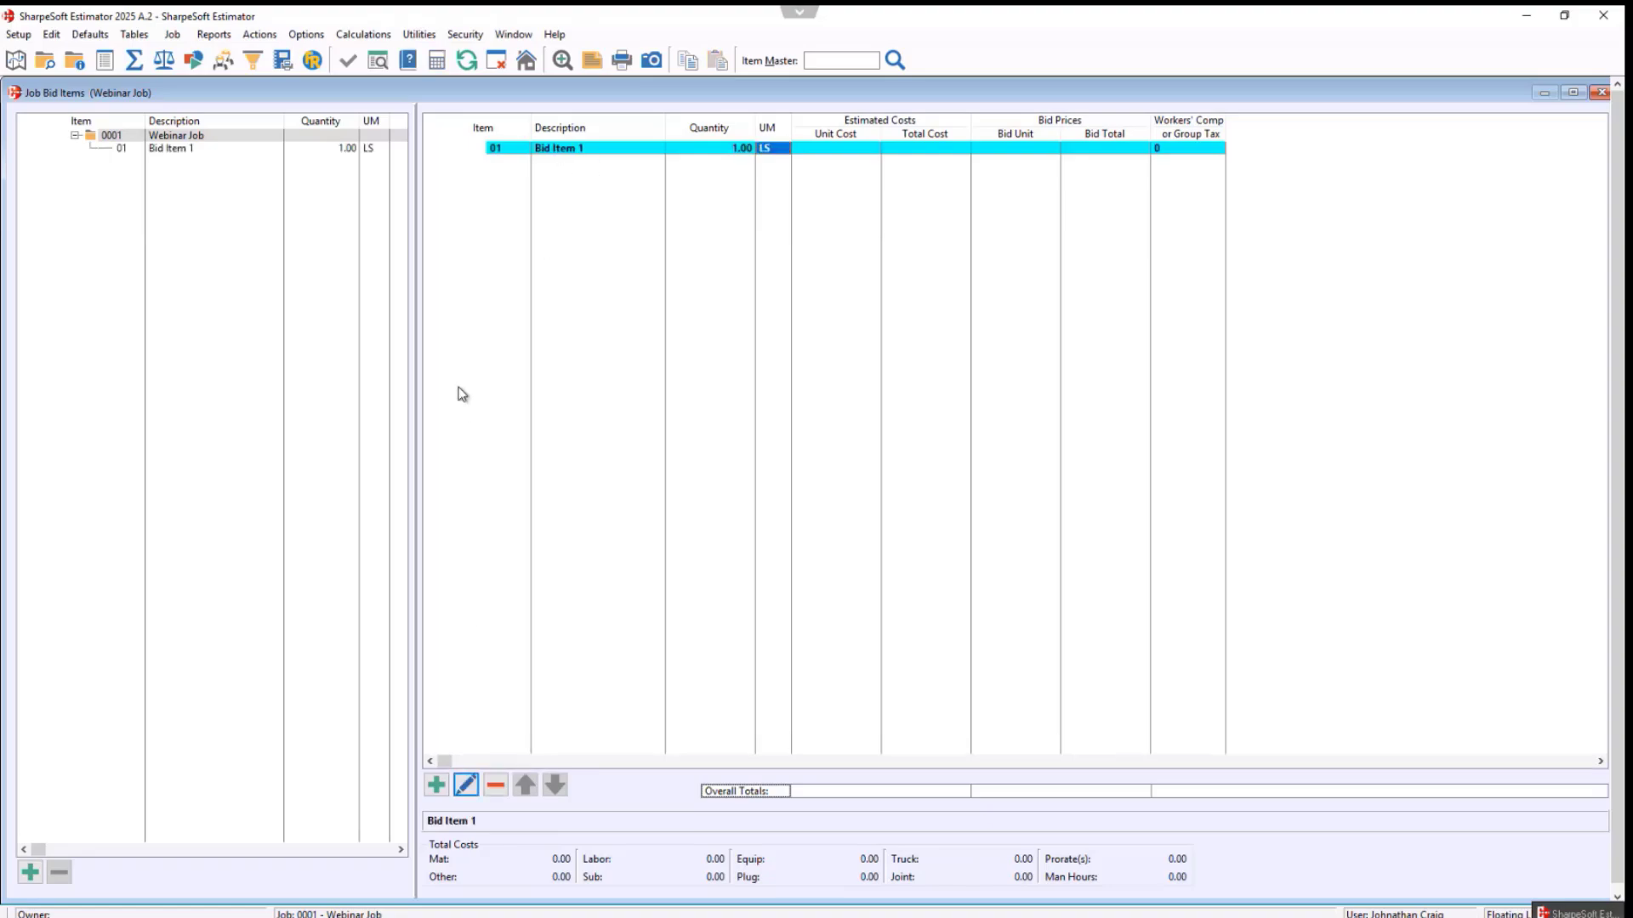
- Add item 02 to the job with description "Bid Item 2", quantity 1 and unit LS
click(436, 784)
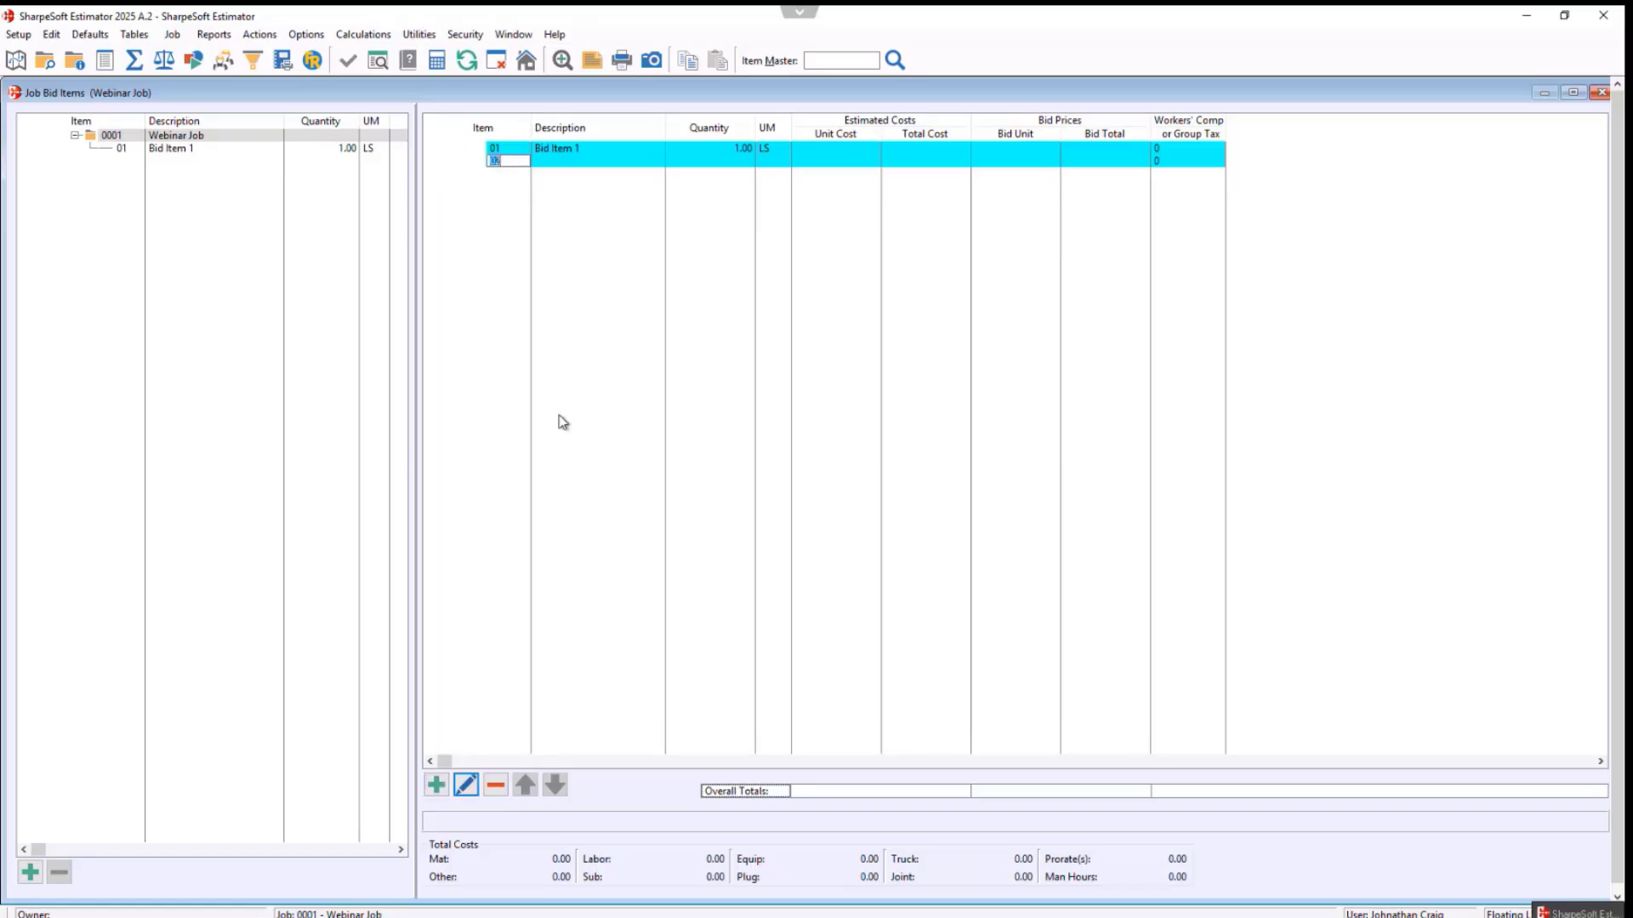
key(Return)
text(Bid Item 2)
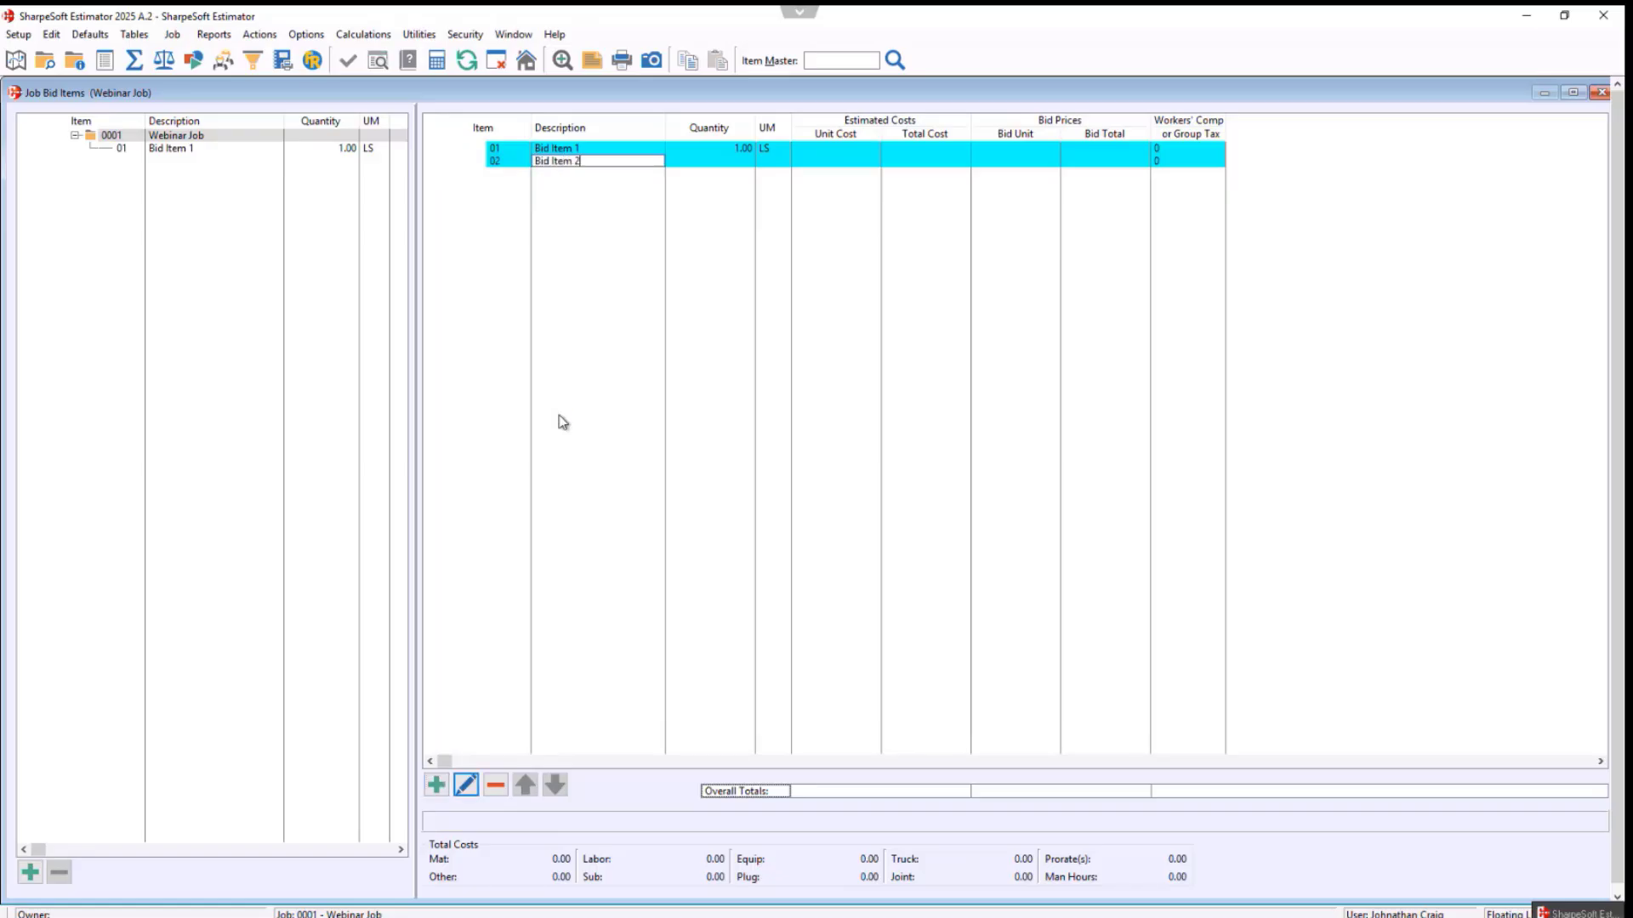
key(Return)
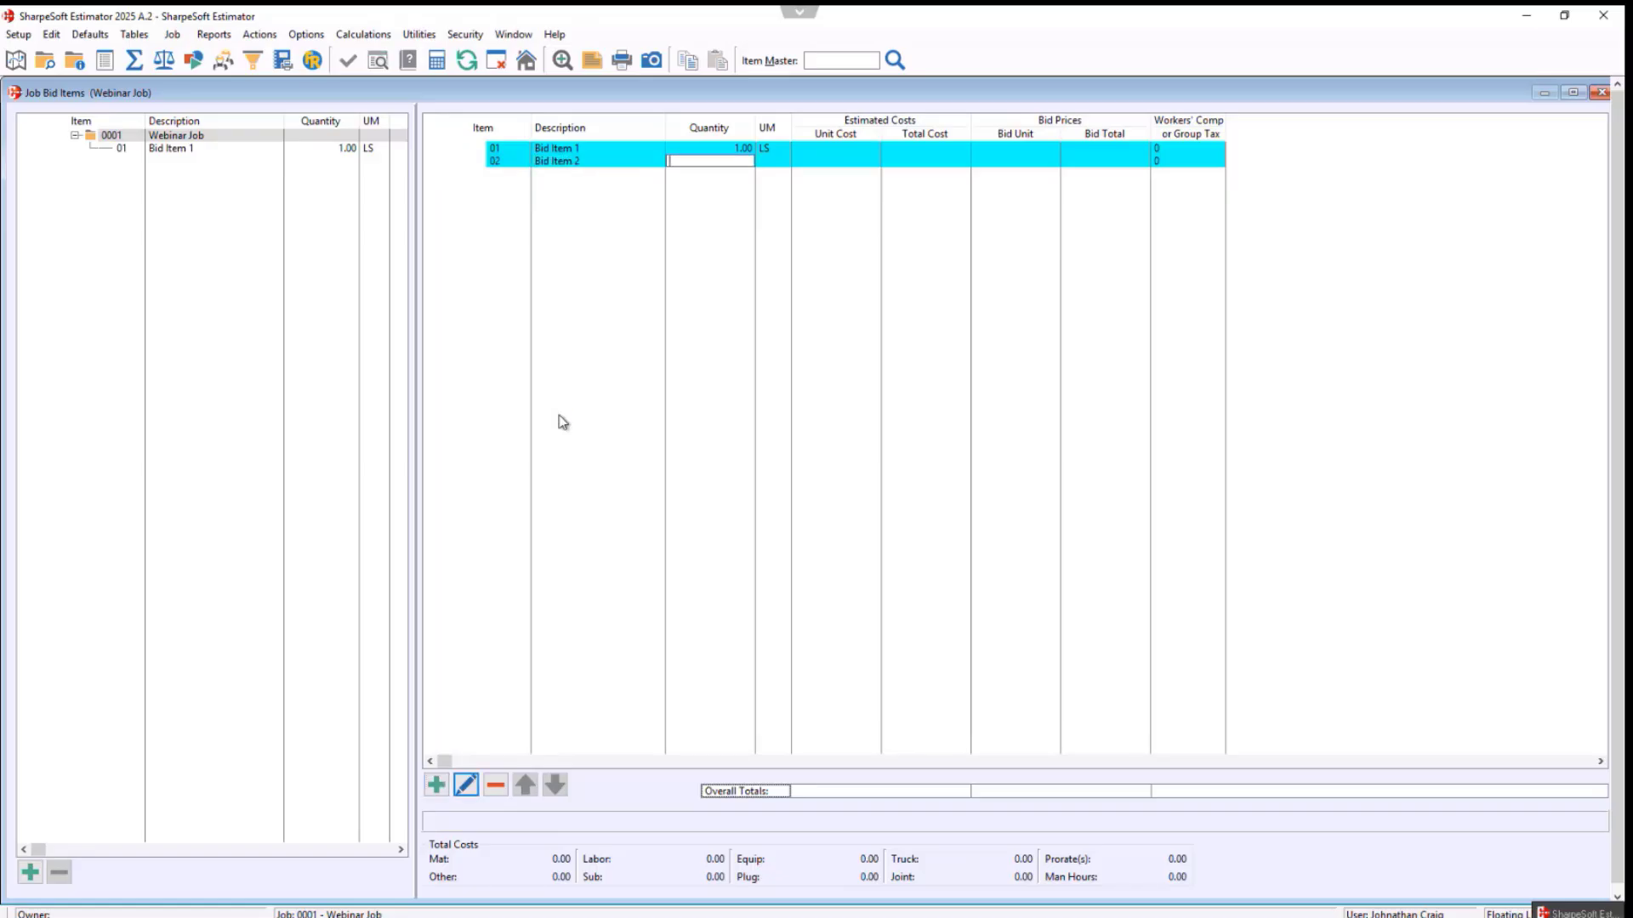
text(1)
key(Return)
text(LS)
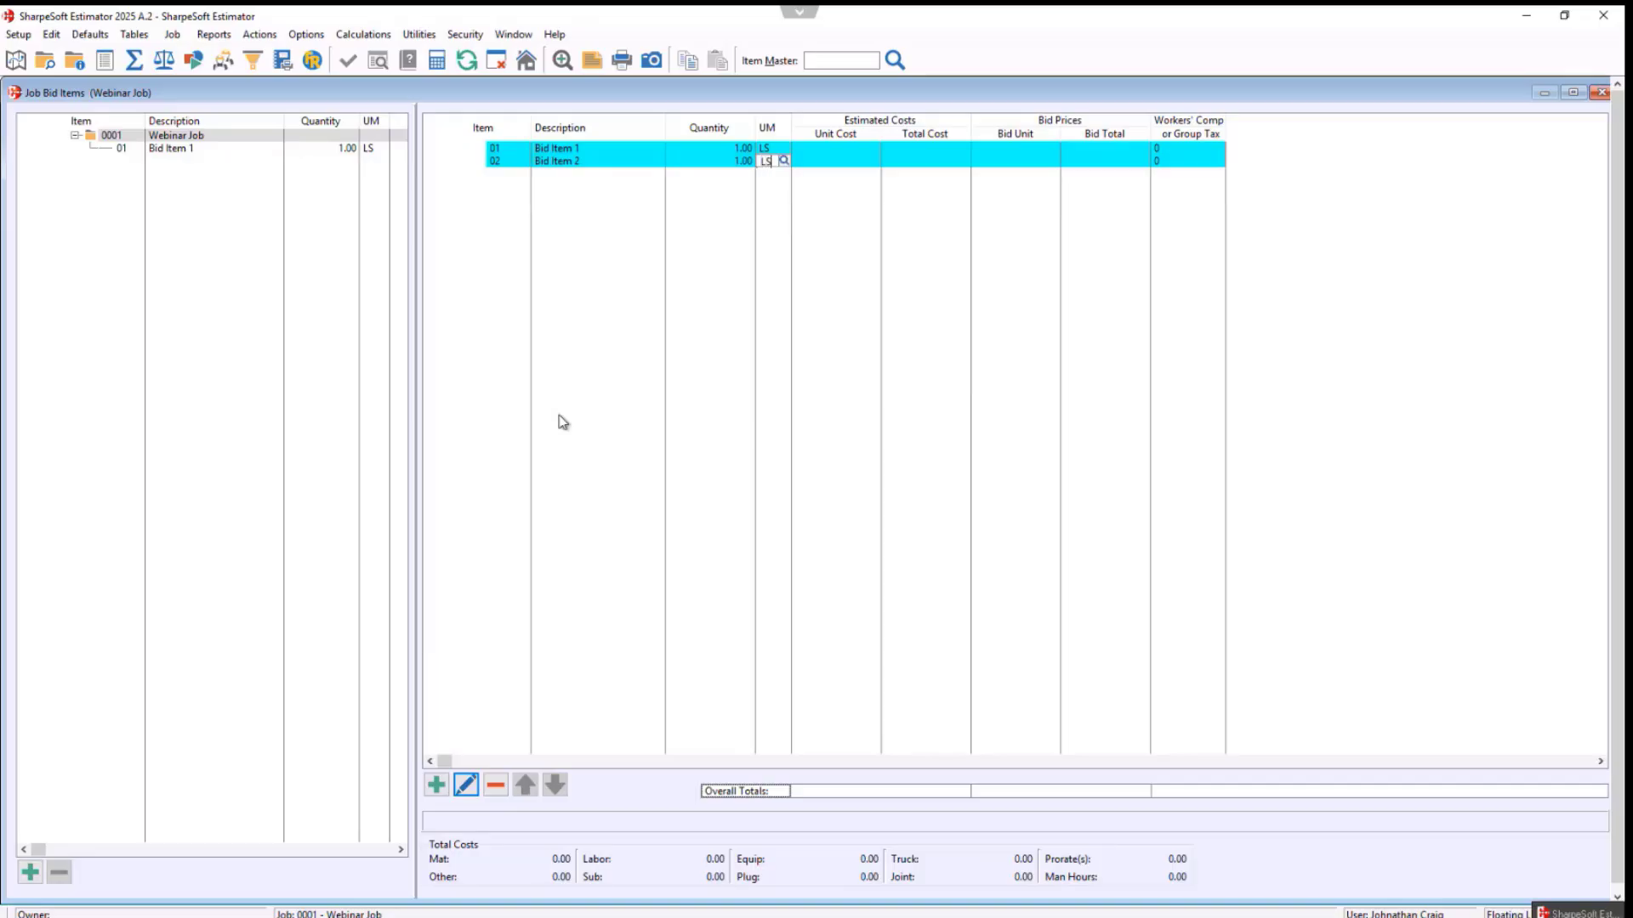
key(Return)
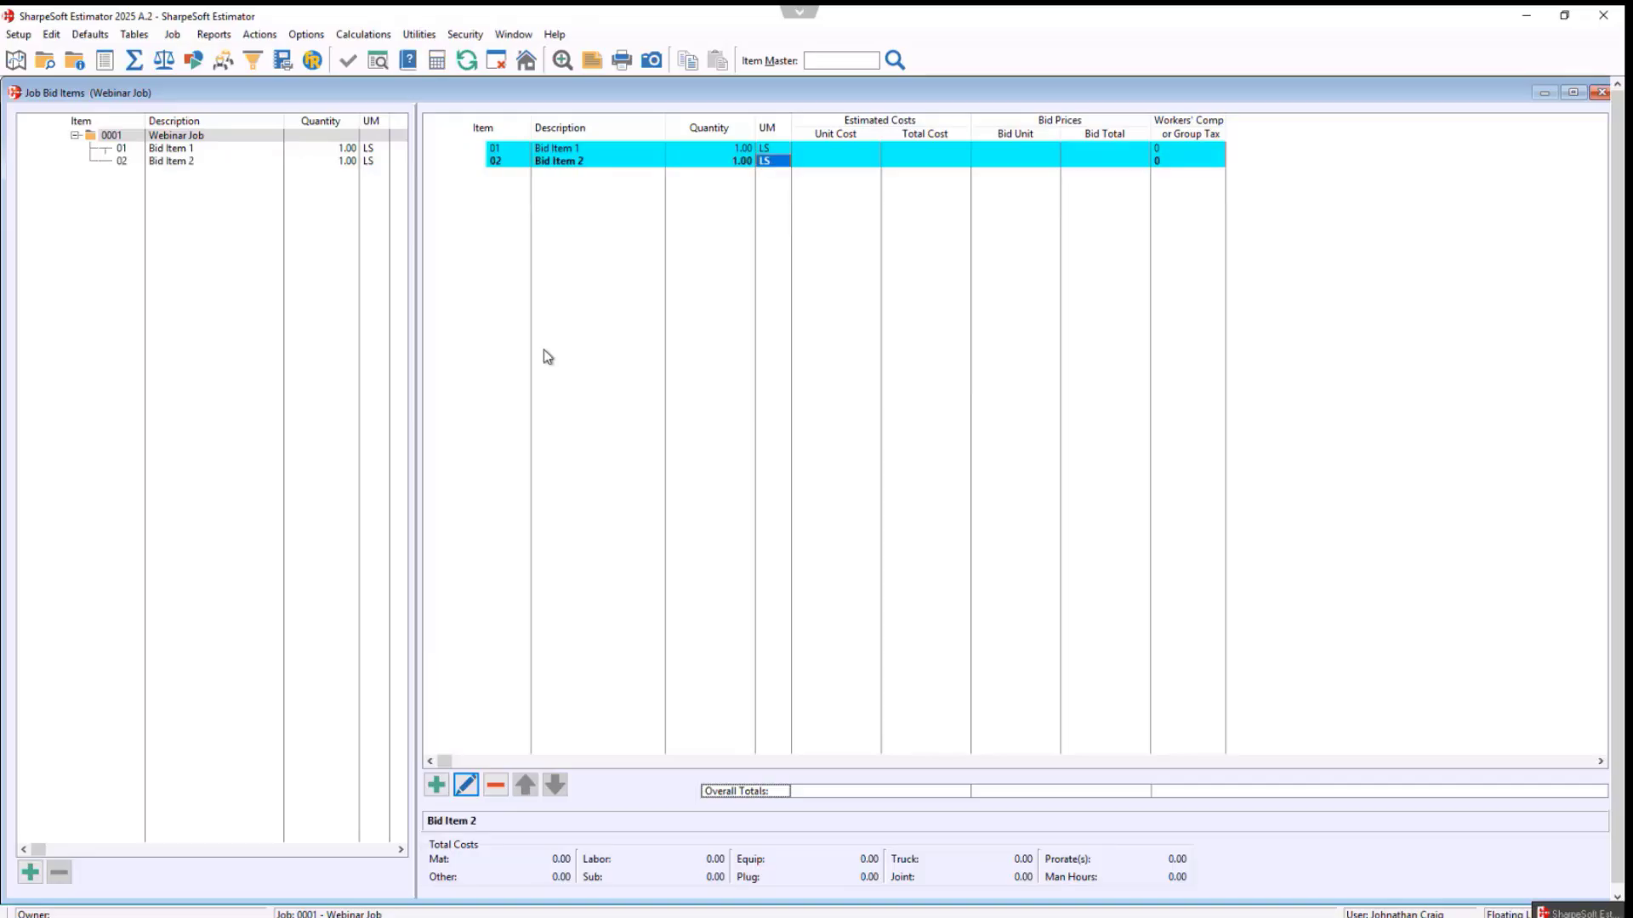
- Start detail records for Bid Item 1 and add Supervisor, Labor and Operator labor, each using the Private Rate area
double_click(562, 150)
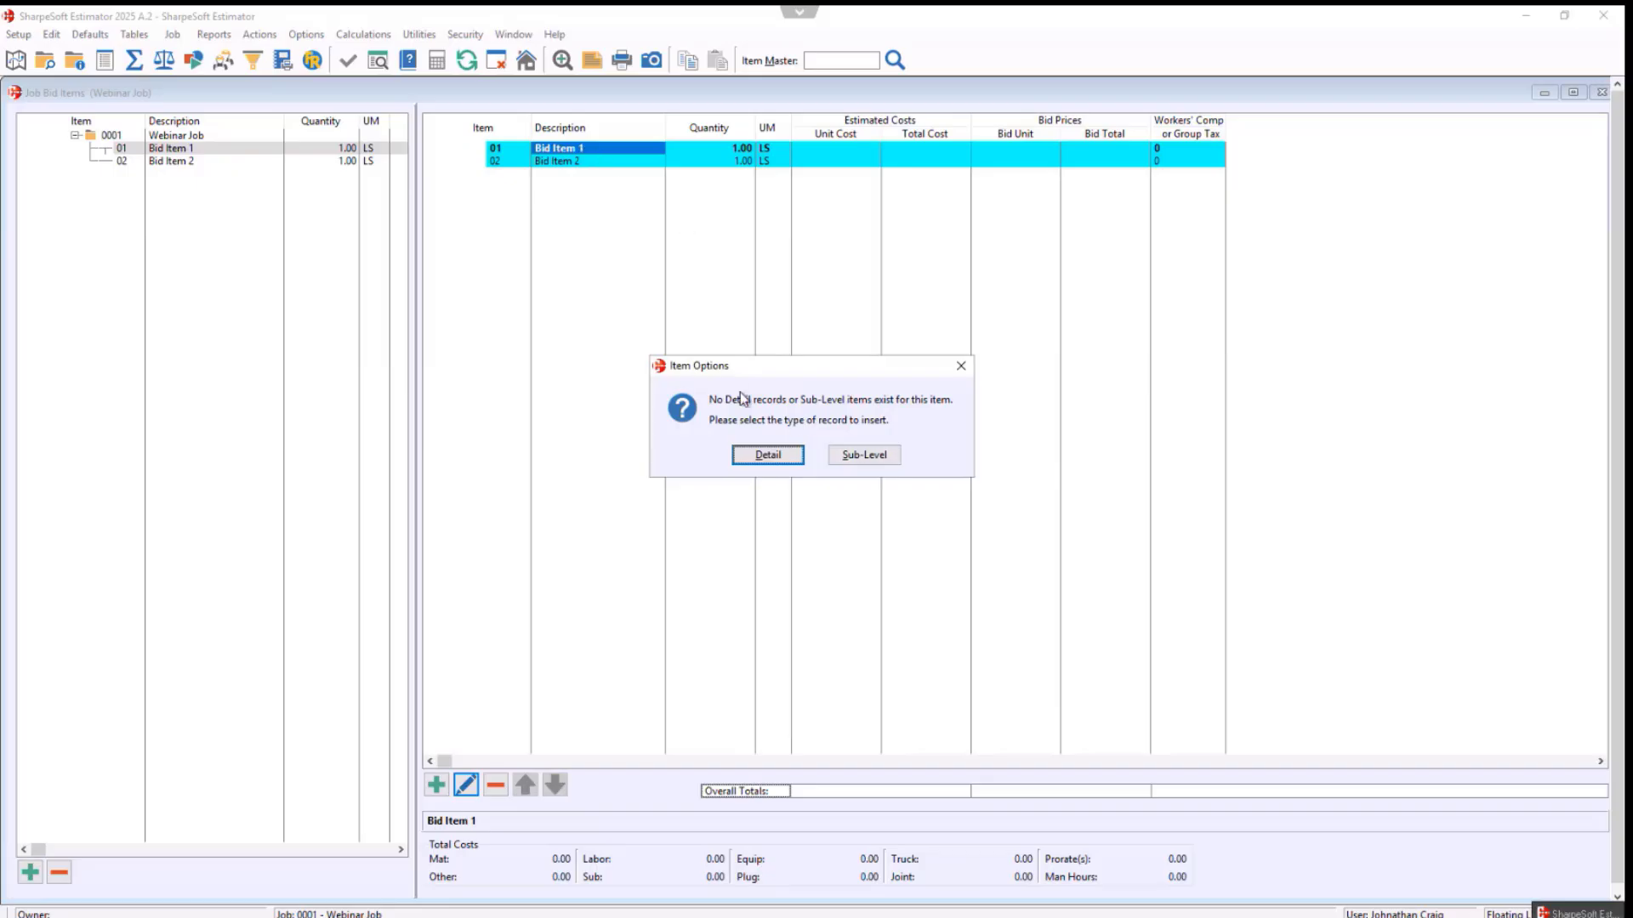
click(767, 457)
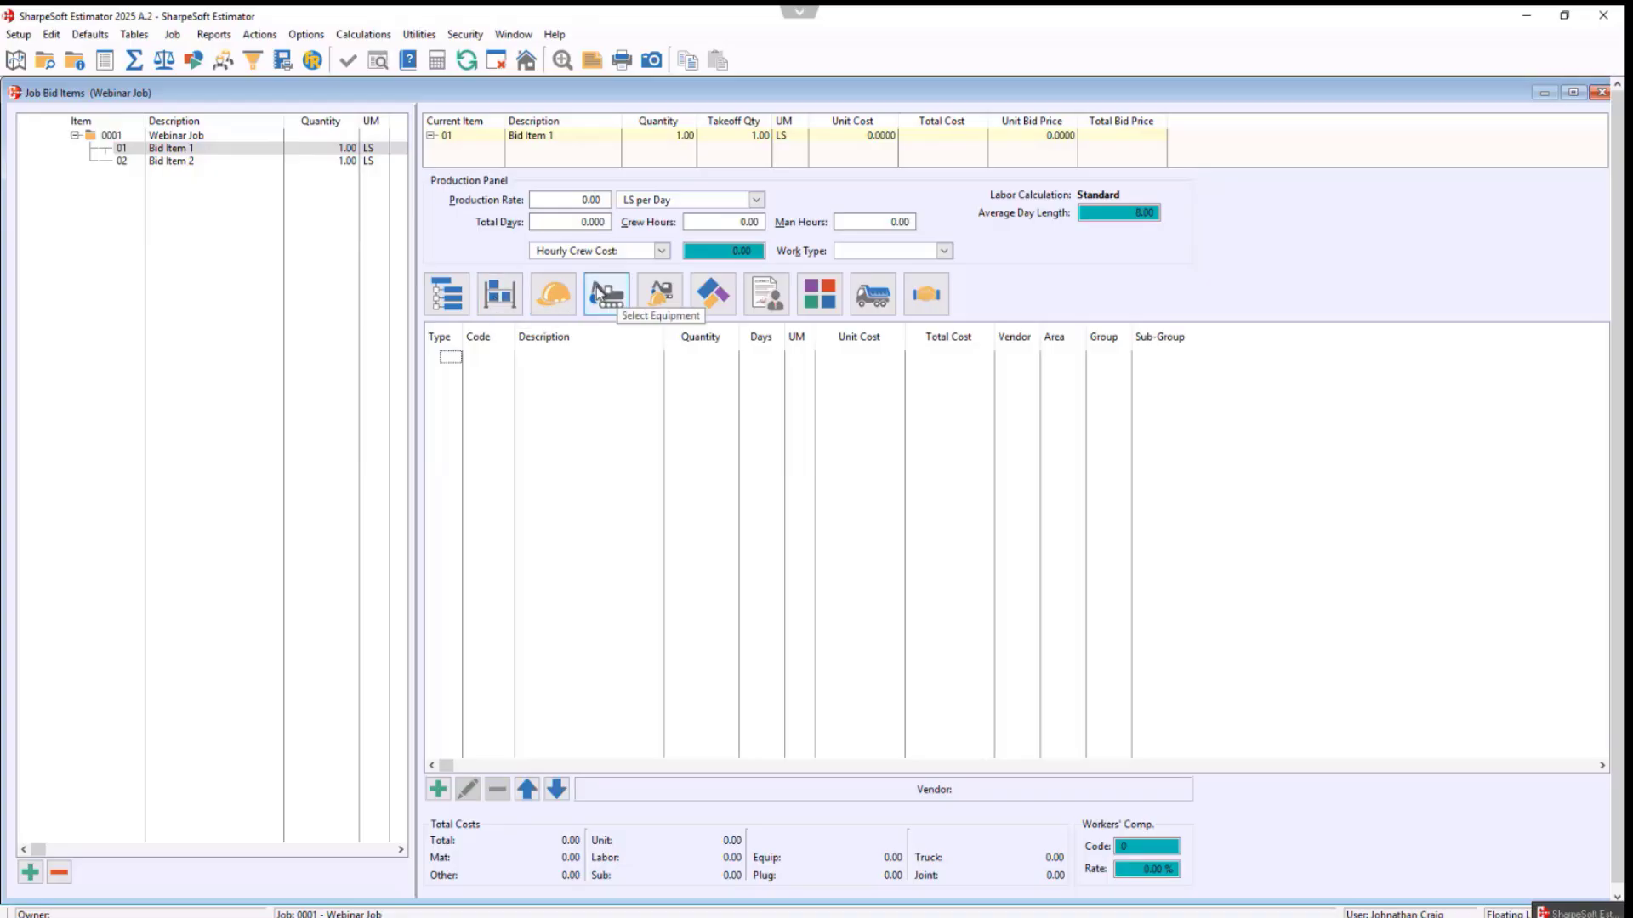
click(554, 298)
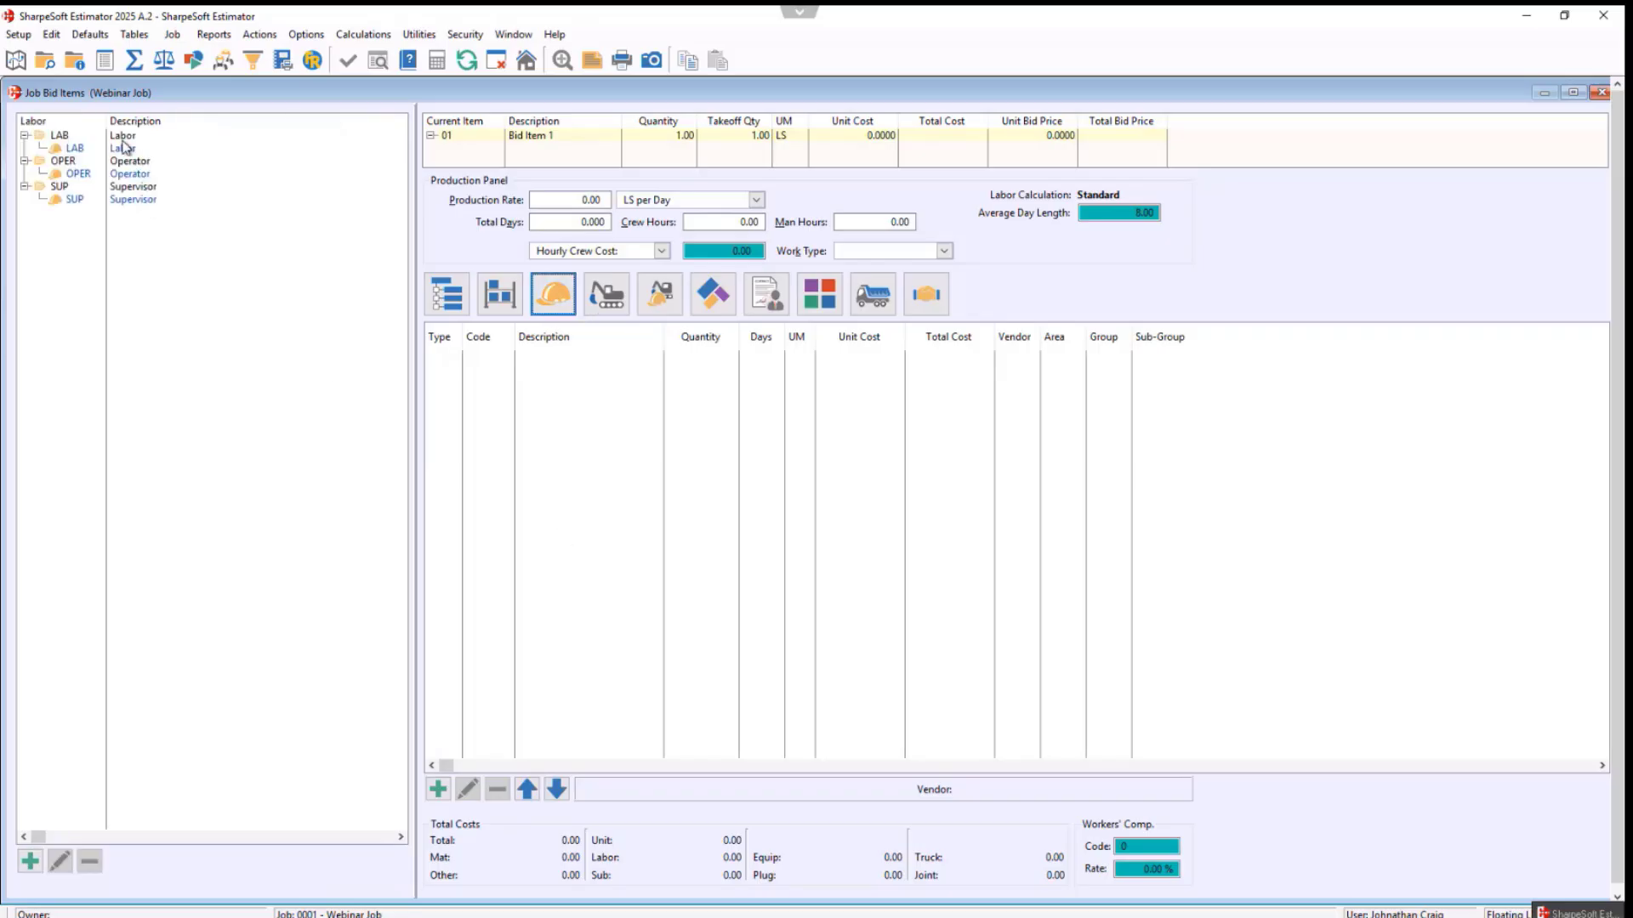
drag(141, 202, 558, 374)
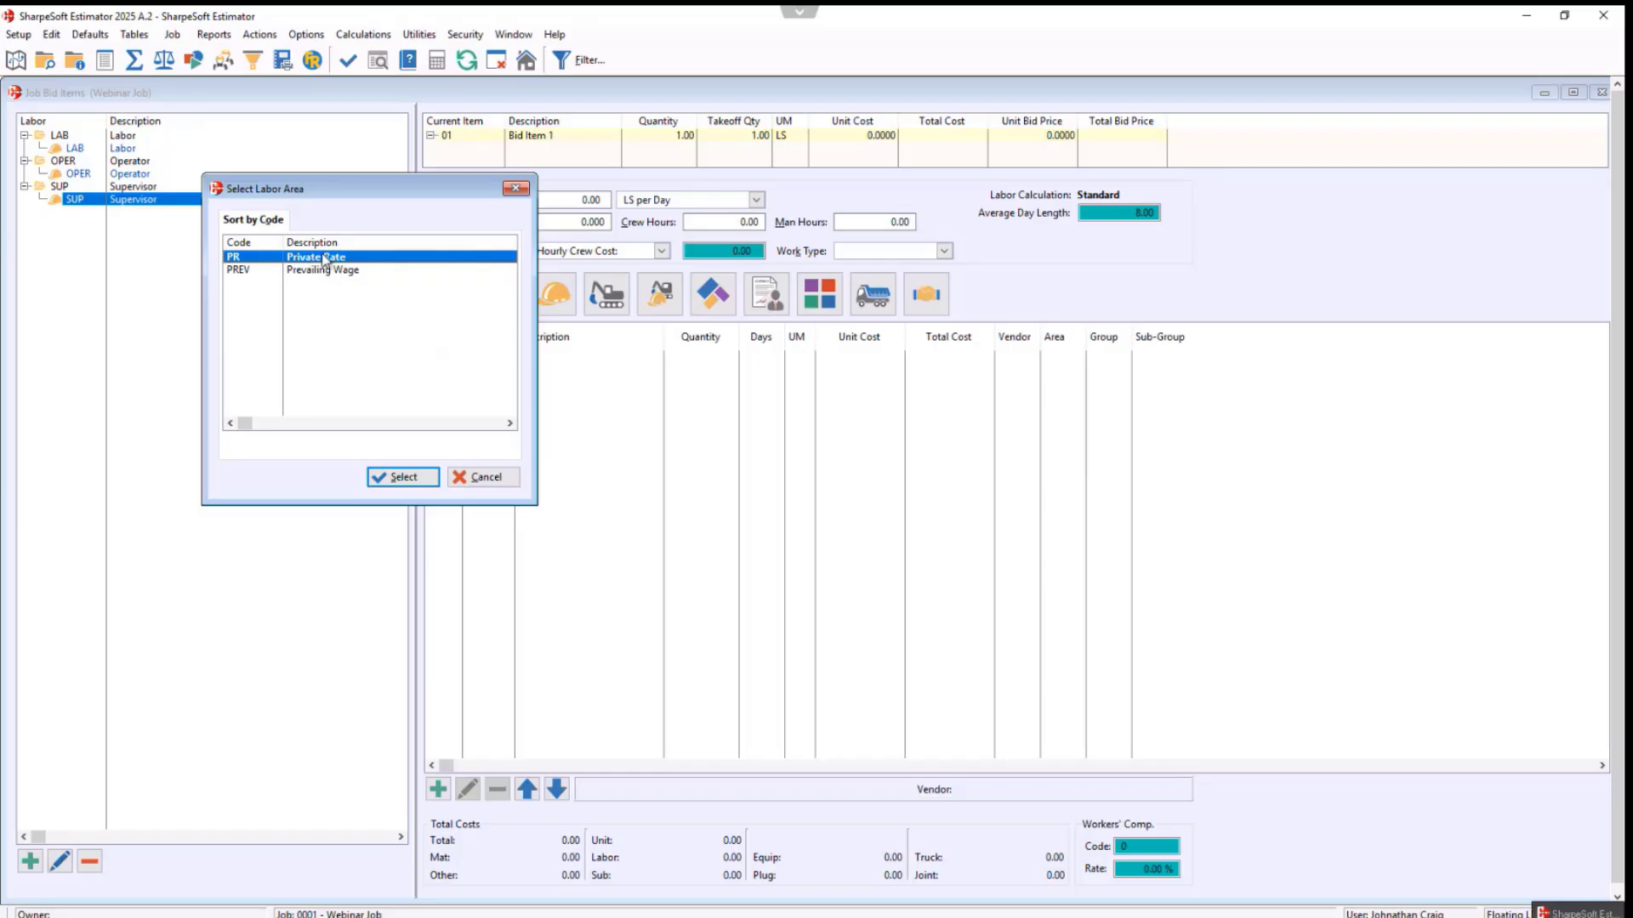
click(404, 478)
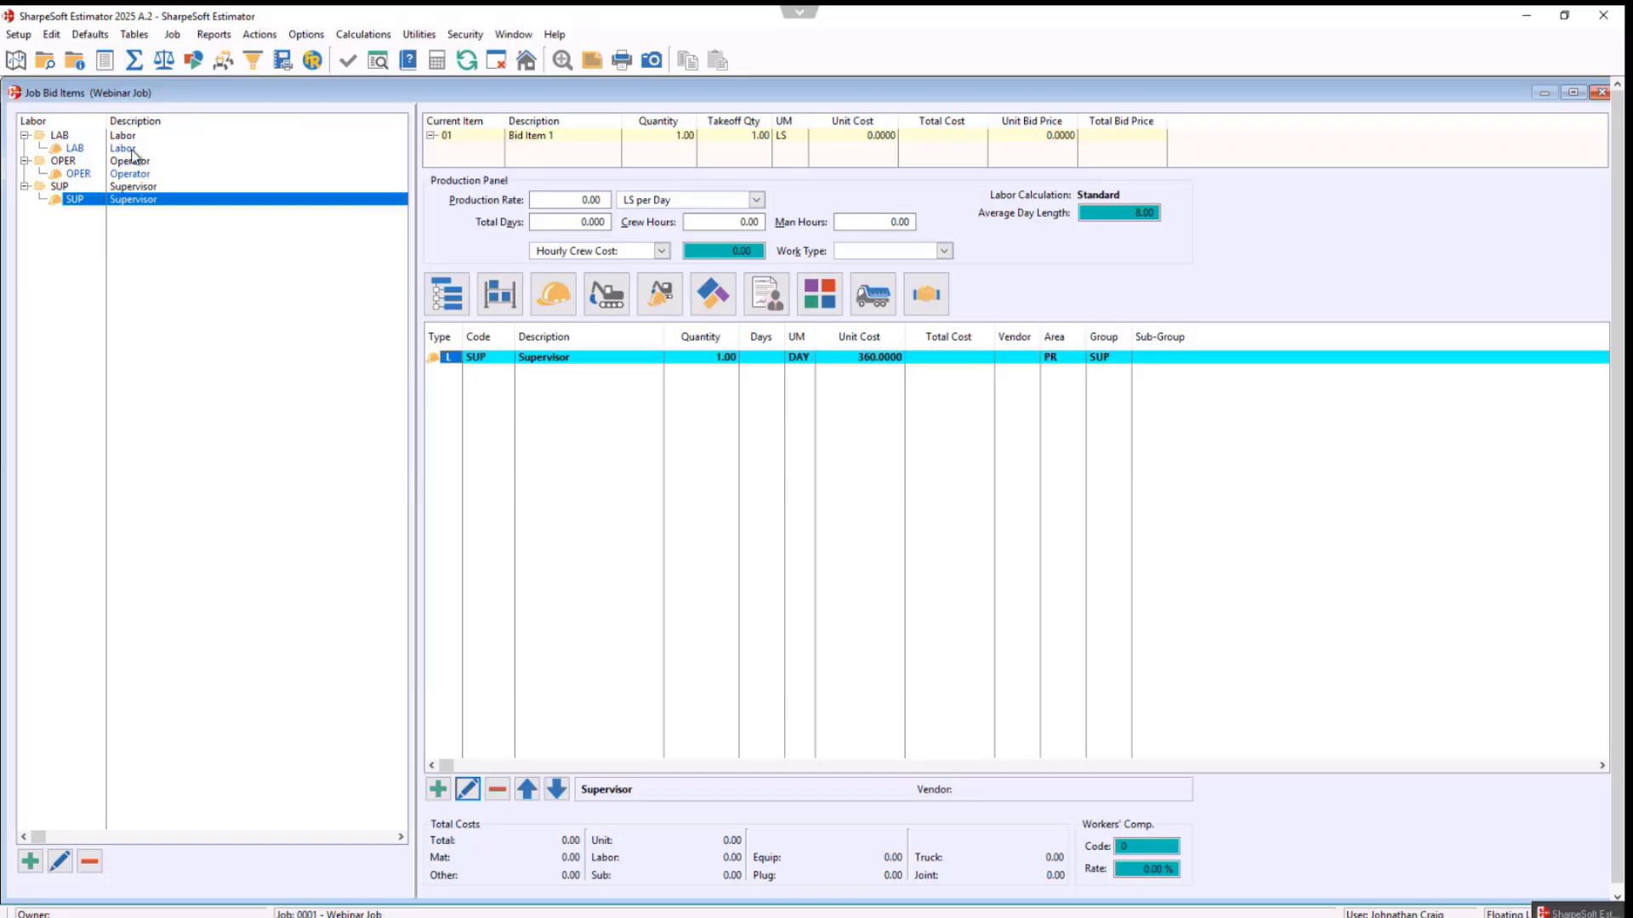
drag(127, 149, 507, 442)
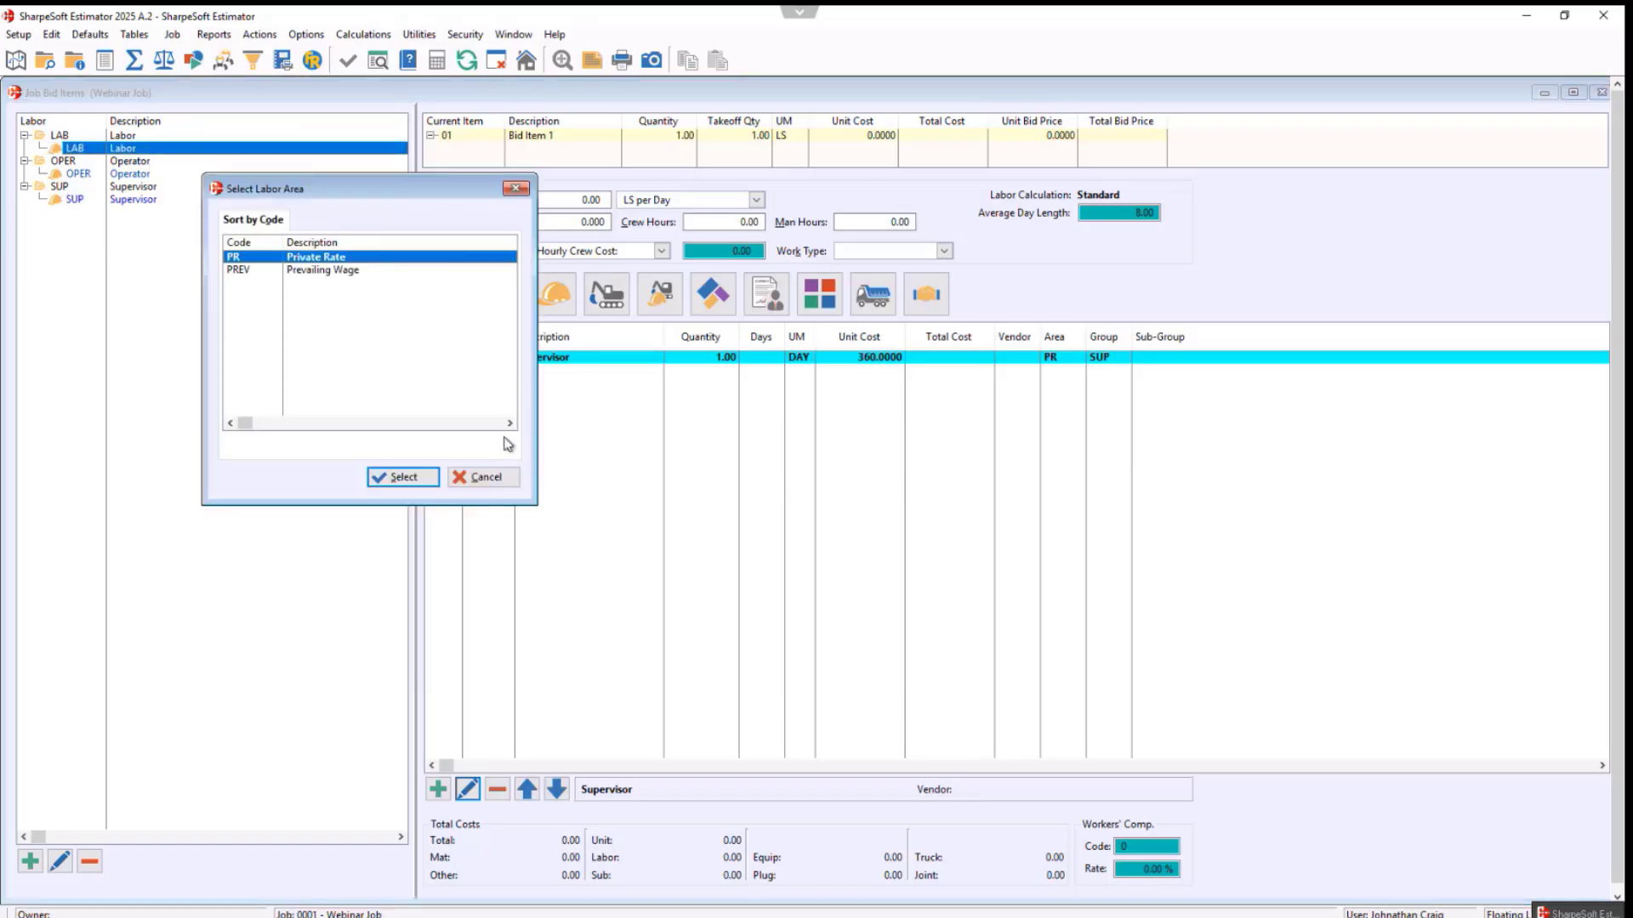
click(387, 469)
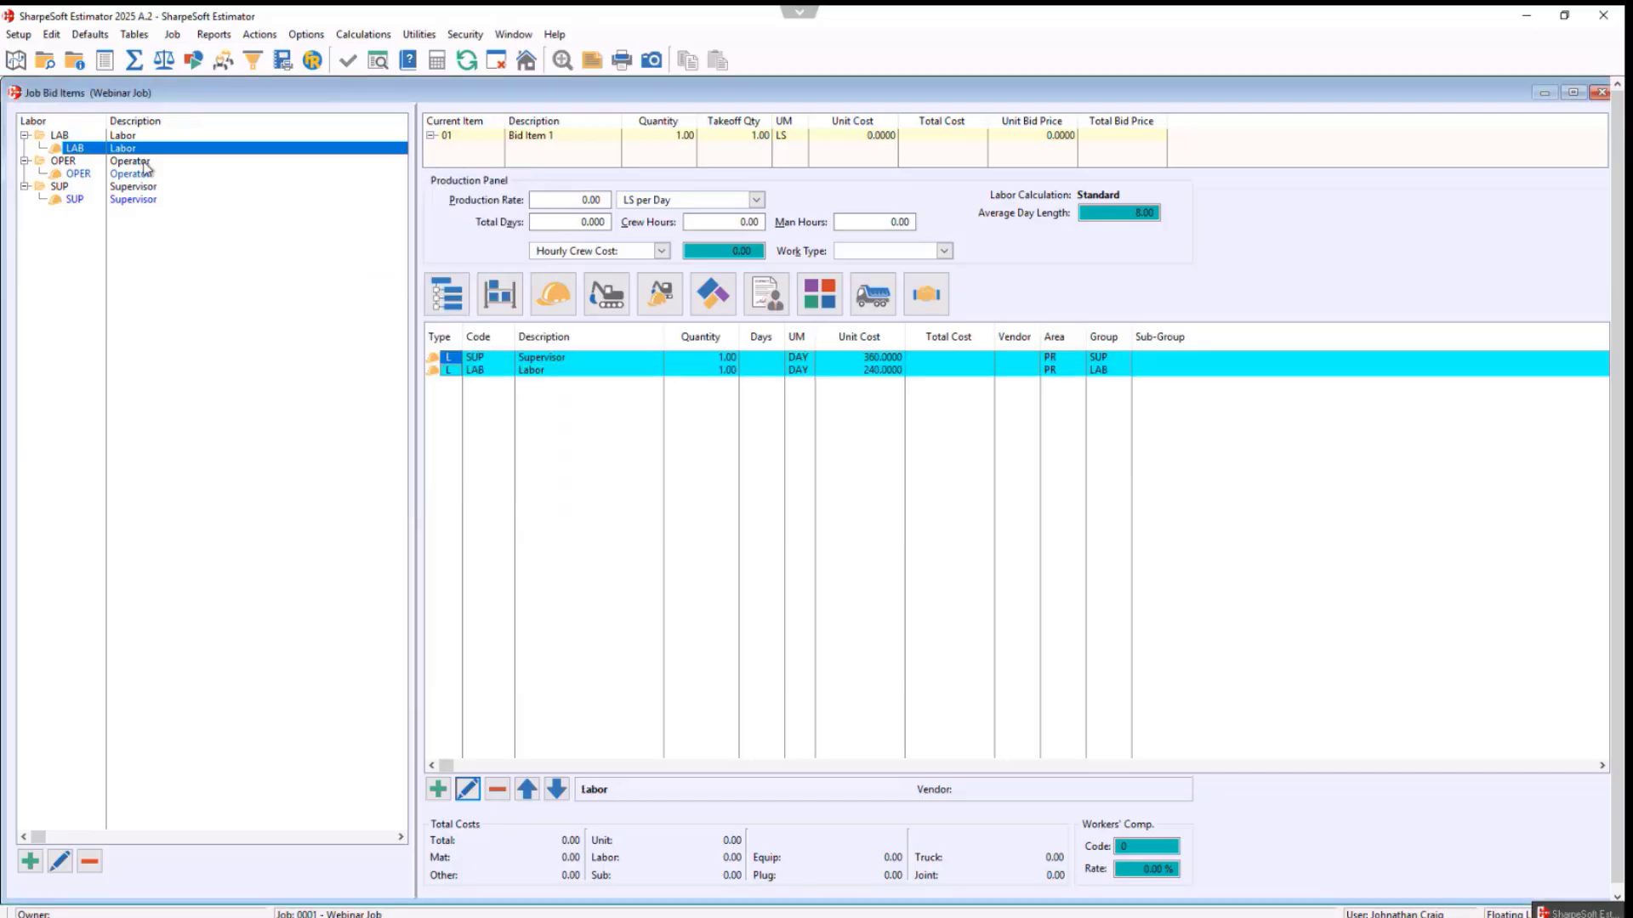
drag(136, 175, 550, 411)
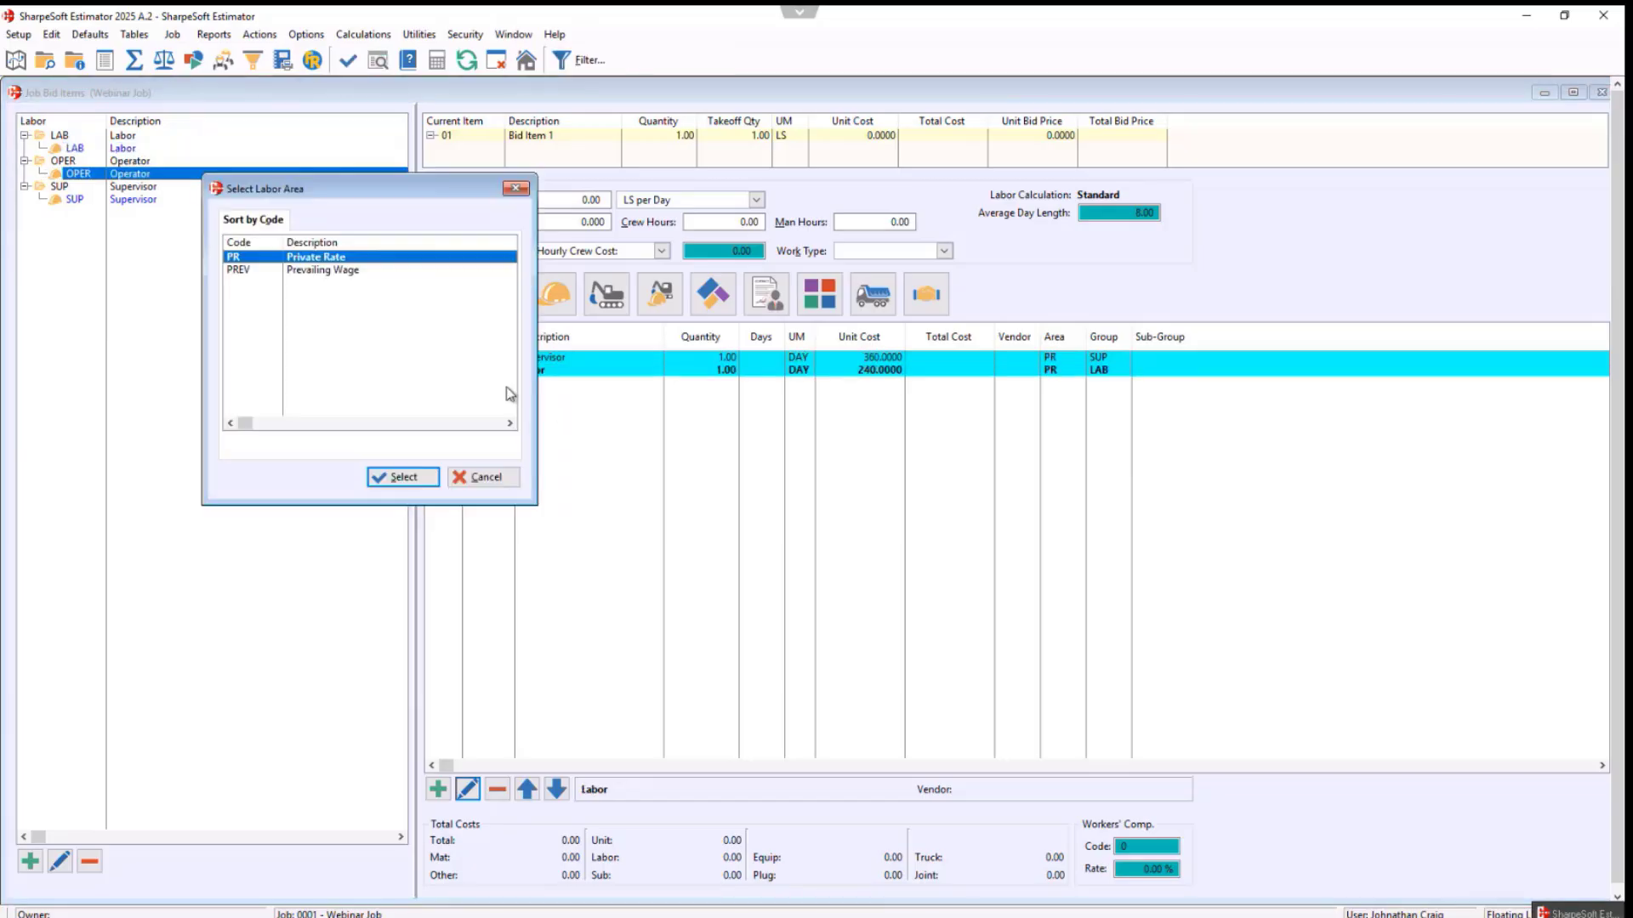
click(402, 477)
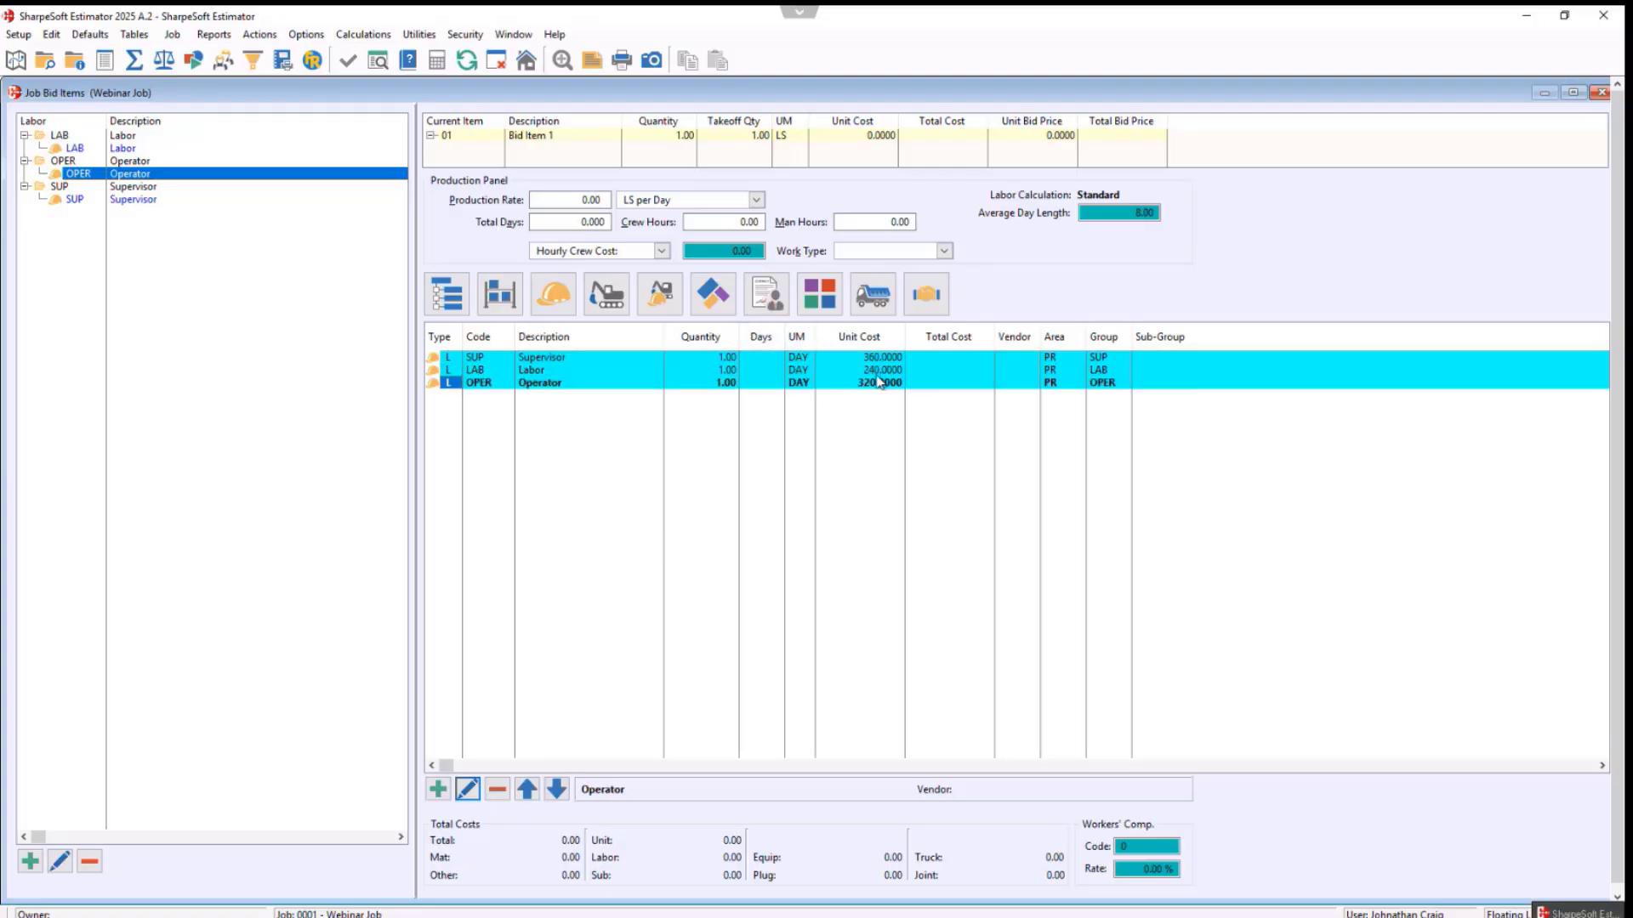
- Set the days to 1 for each of the Supervisor, Labor and Operator lines
click(763, 361)
text(1)
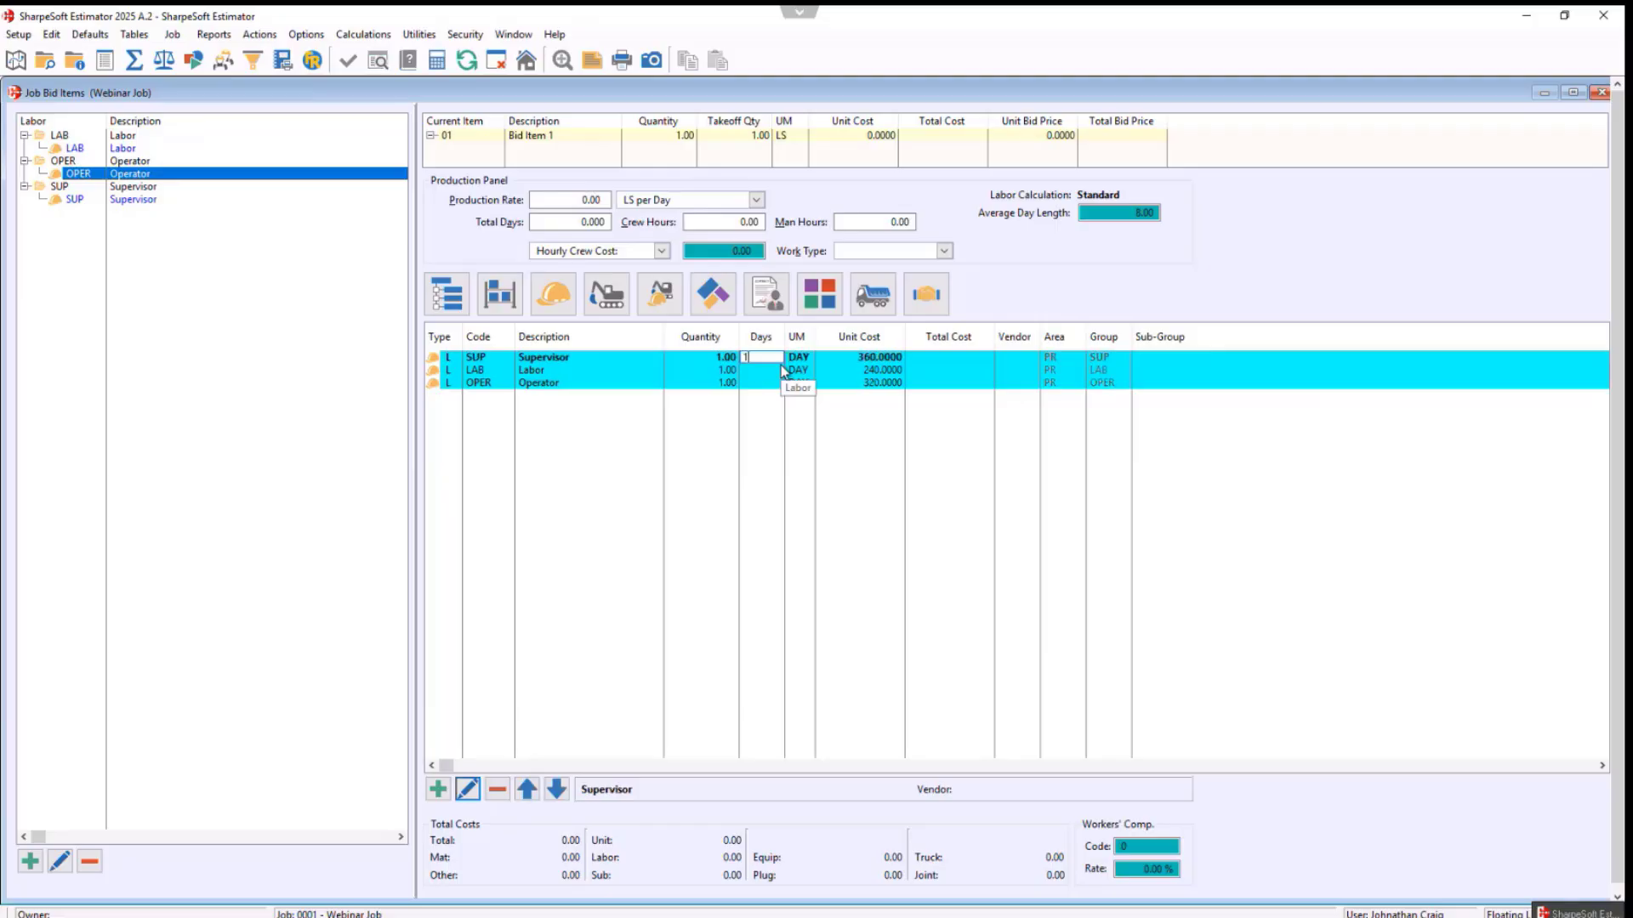
key(Return)
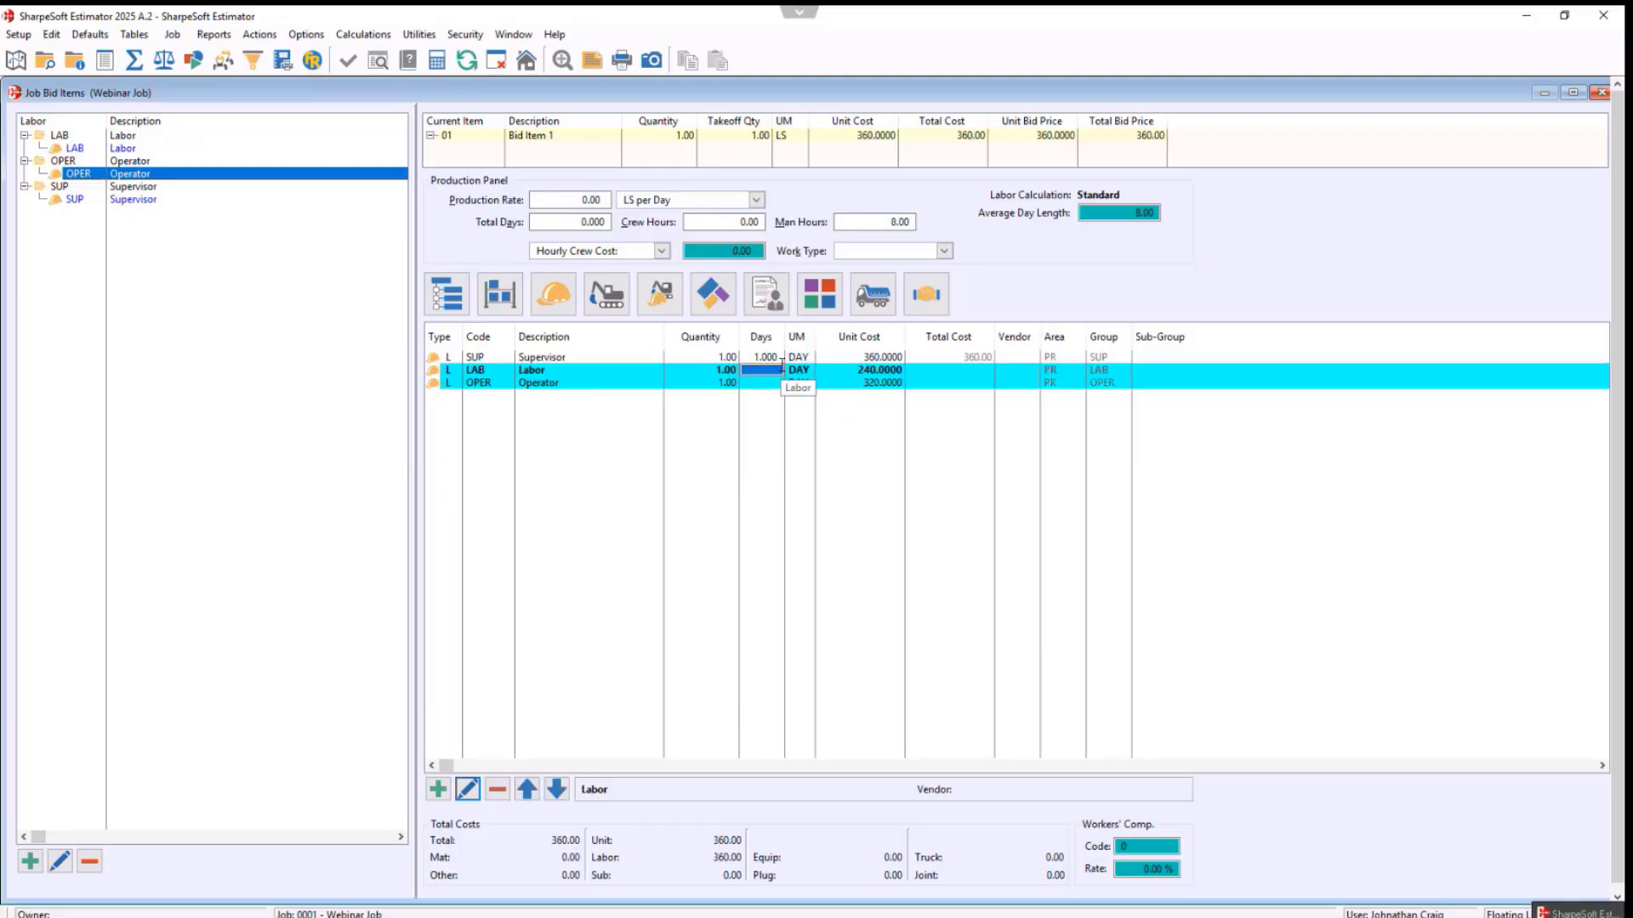
text(1)
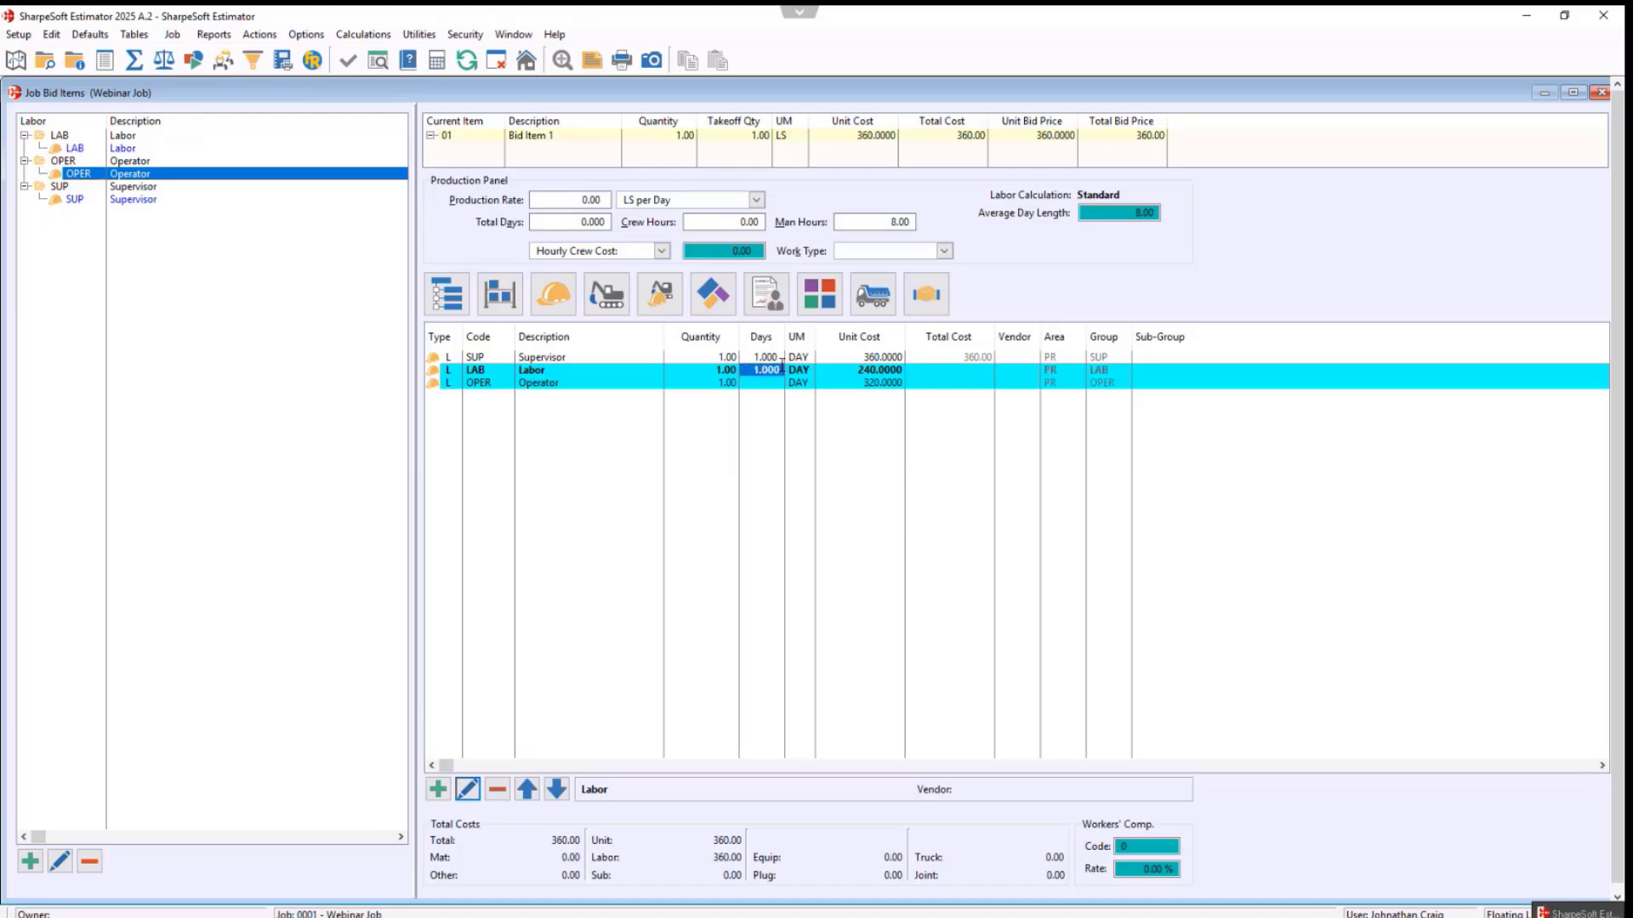
key(Return)
text(1)
key(Return)
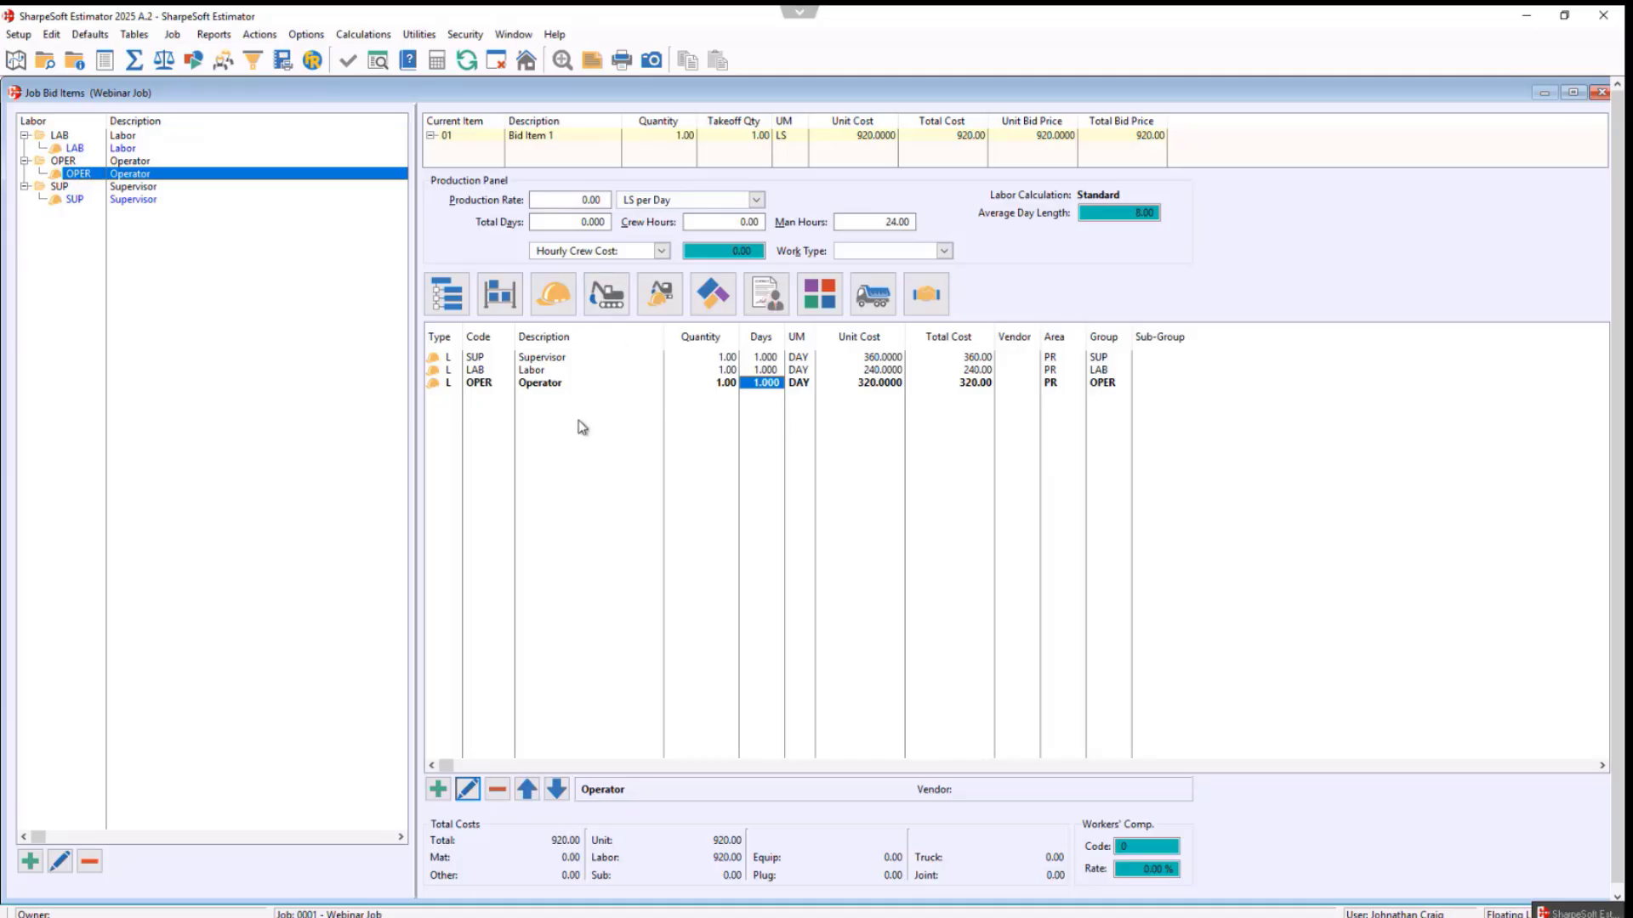
- Add the HEX 320 CAB/AIR THUMB EXCAVATOR (320WT) to Bid Item 1 and set its days to 1
click(609, 301)
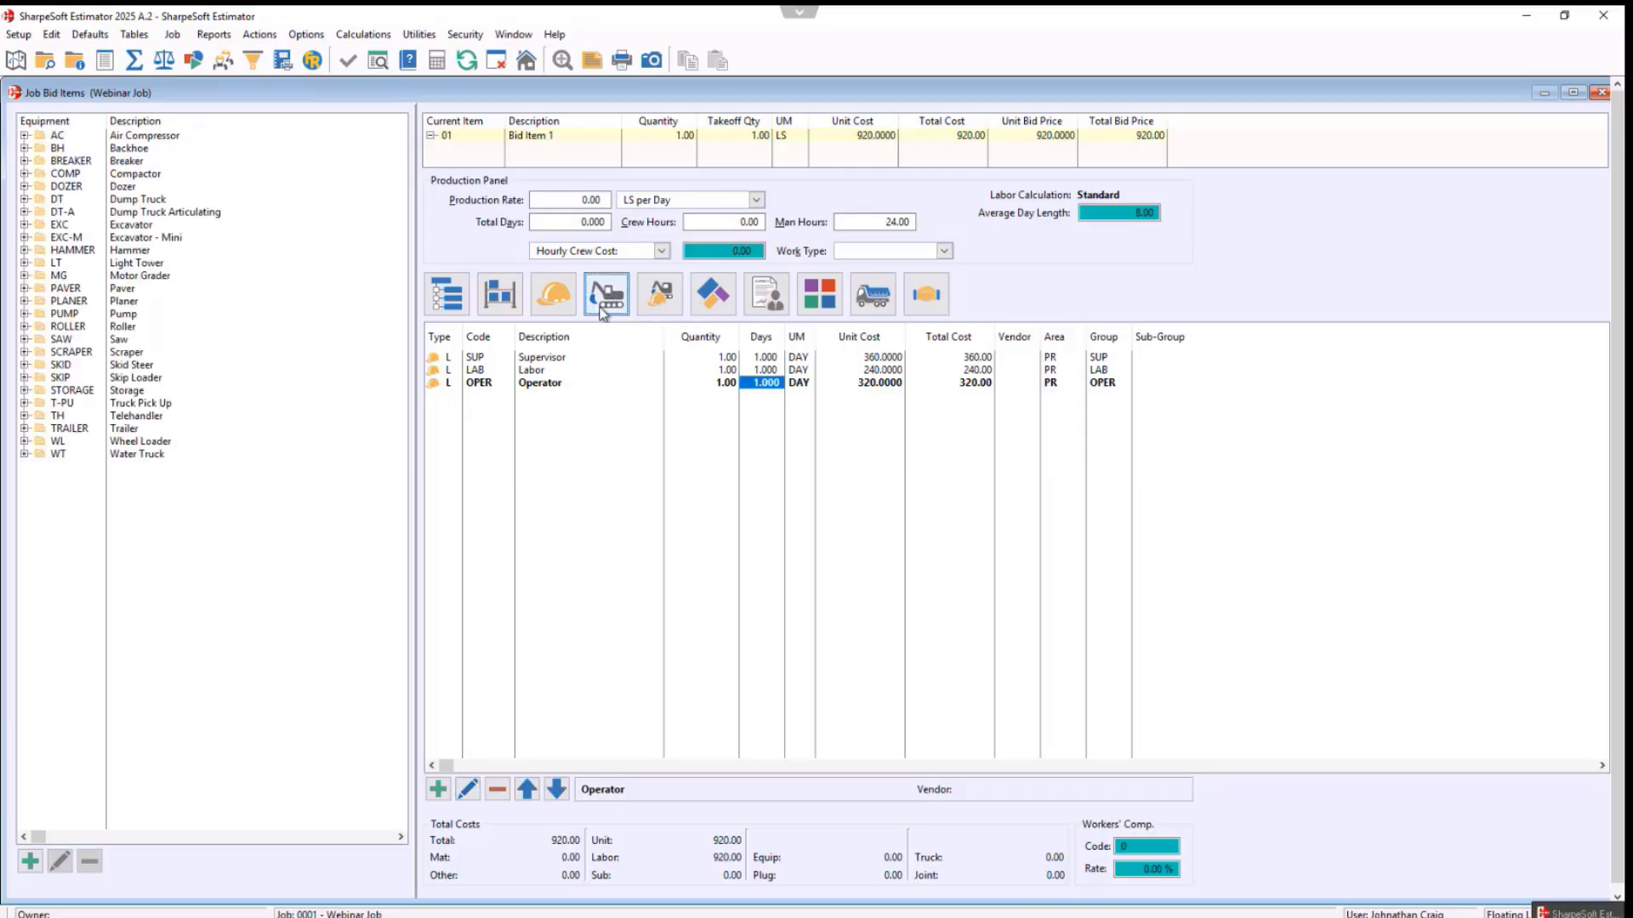
click(25, 225)
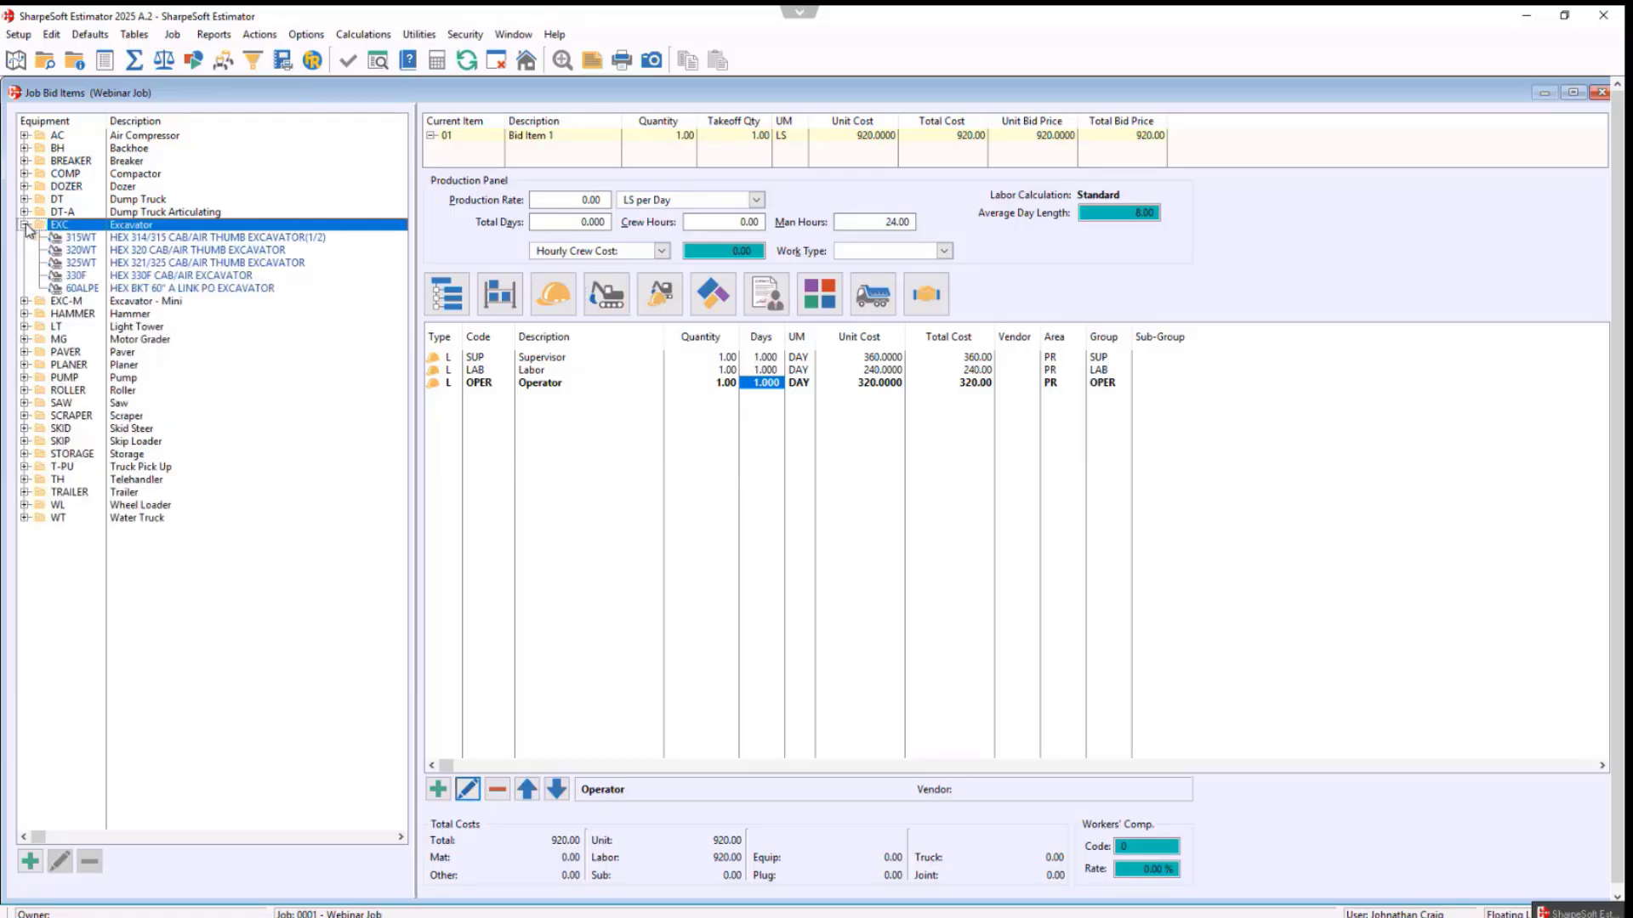
click(156, 251)
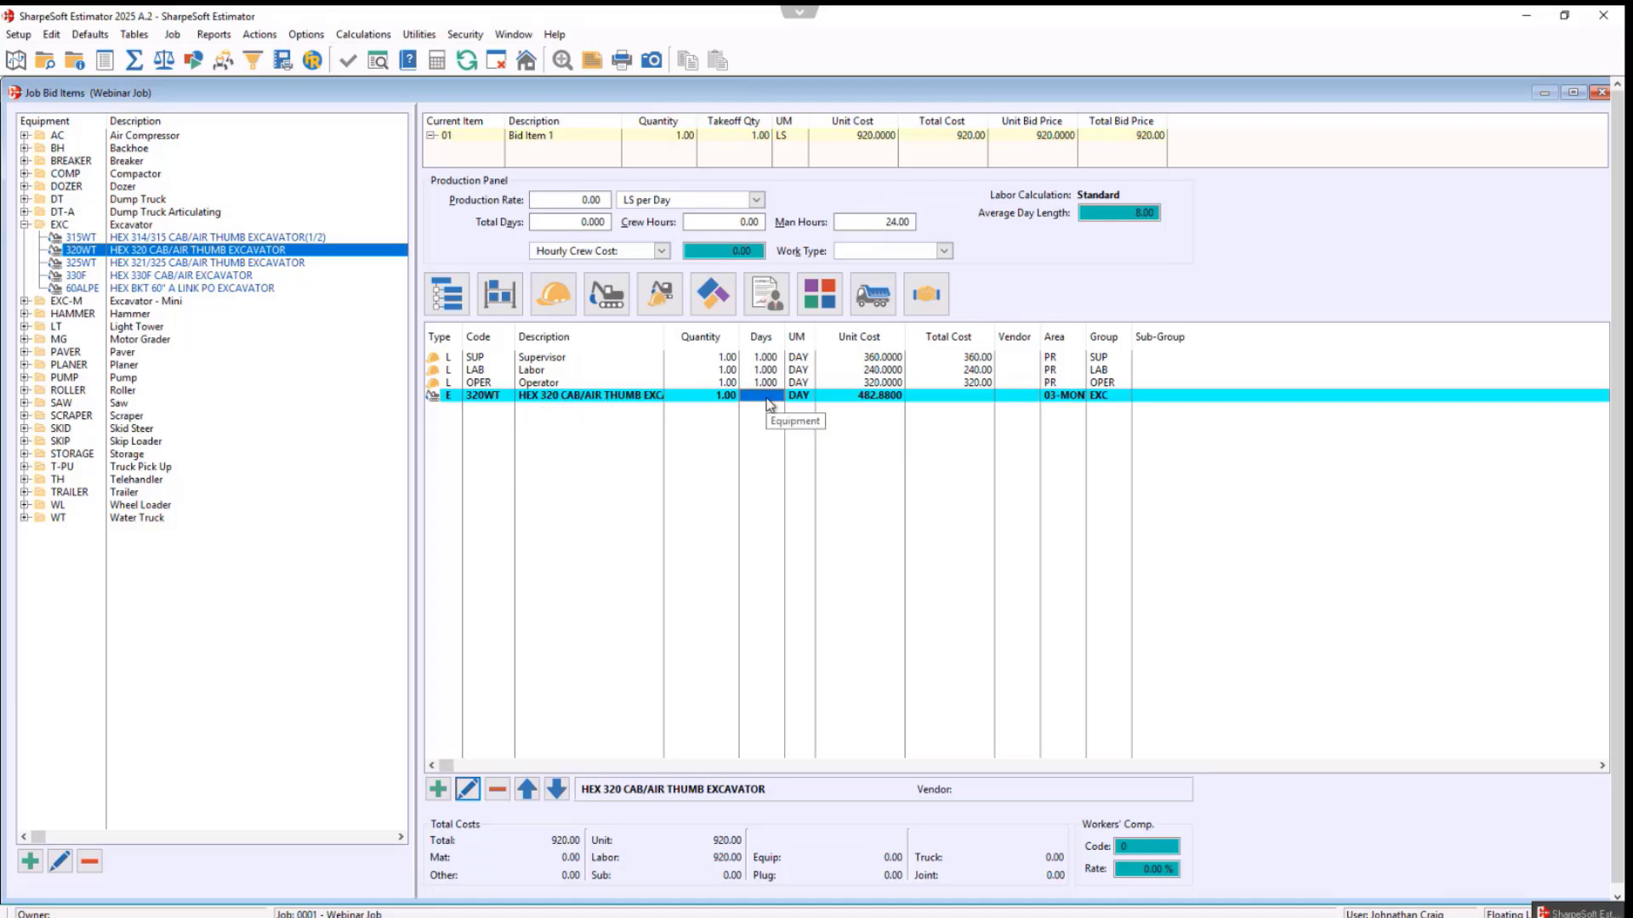
text(1)
key(Tab)
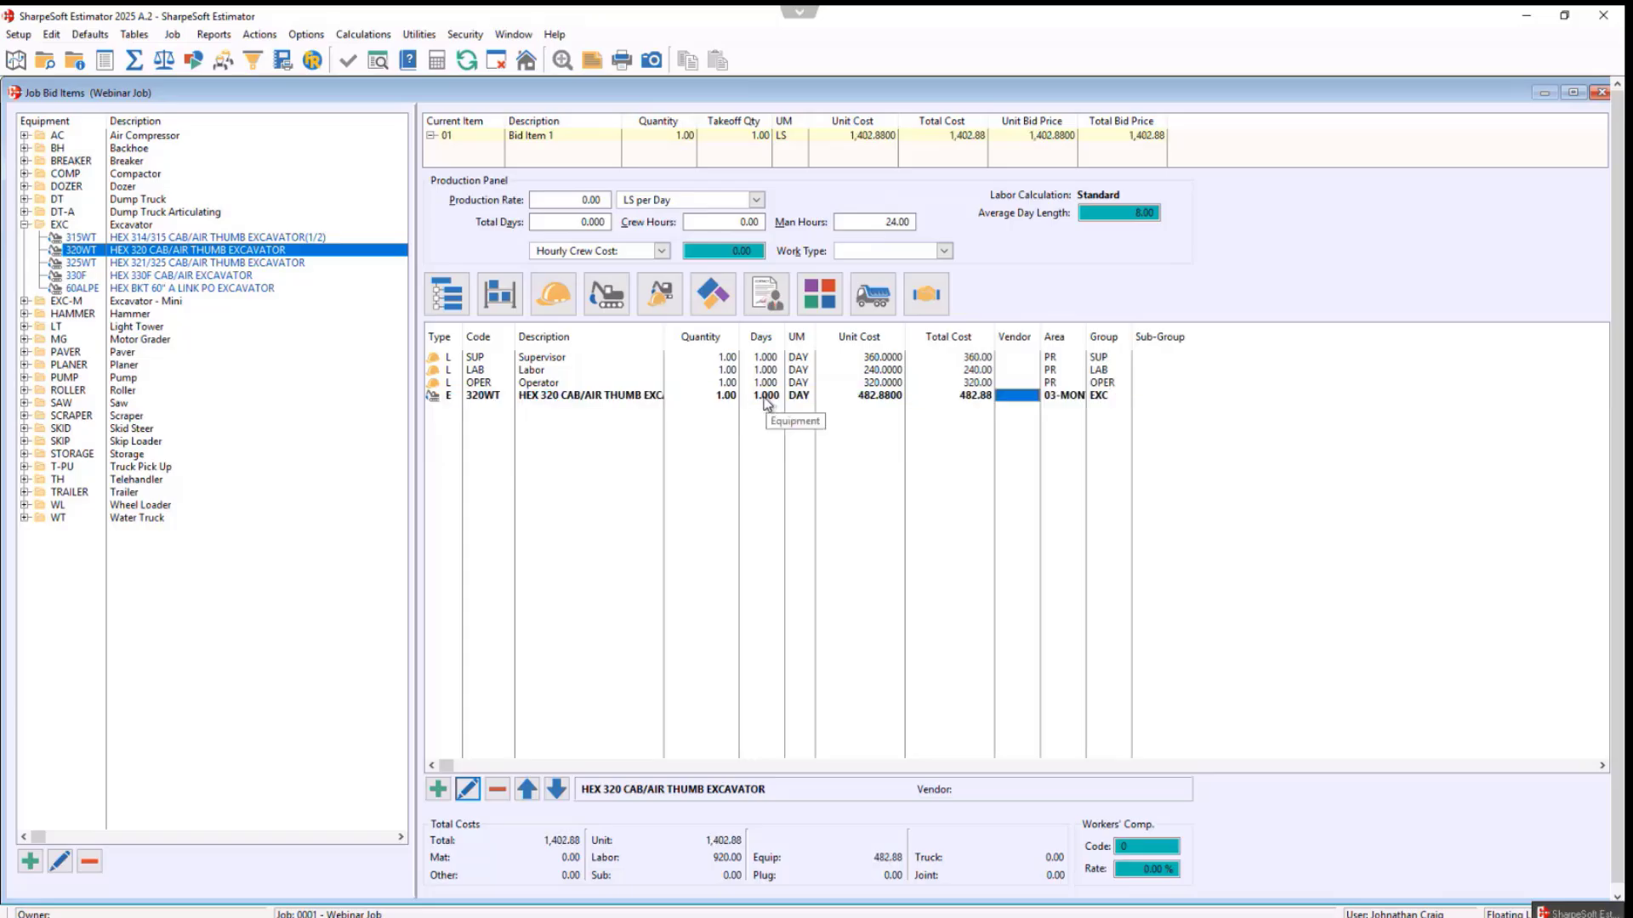
click(717, 396)
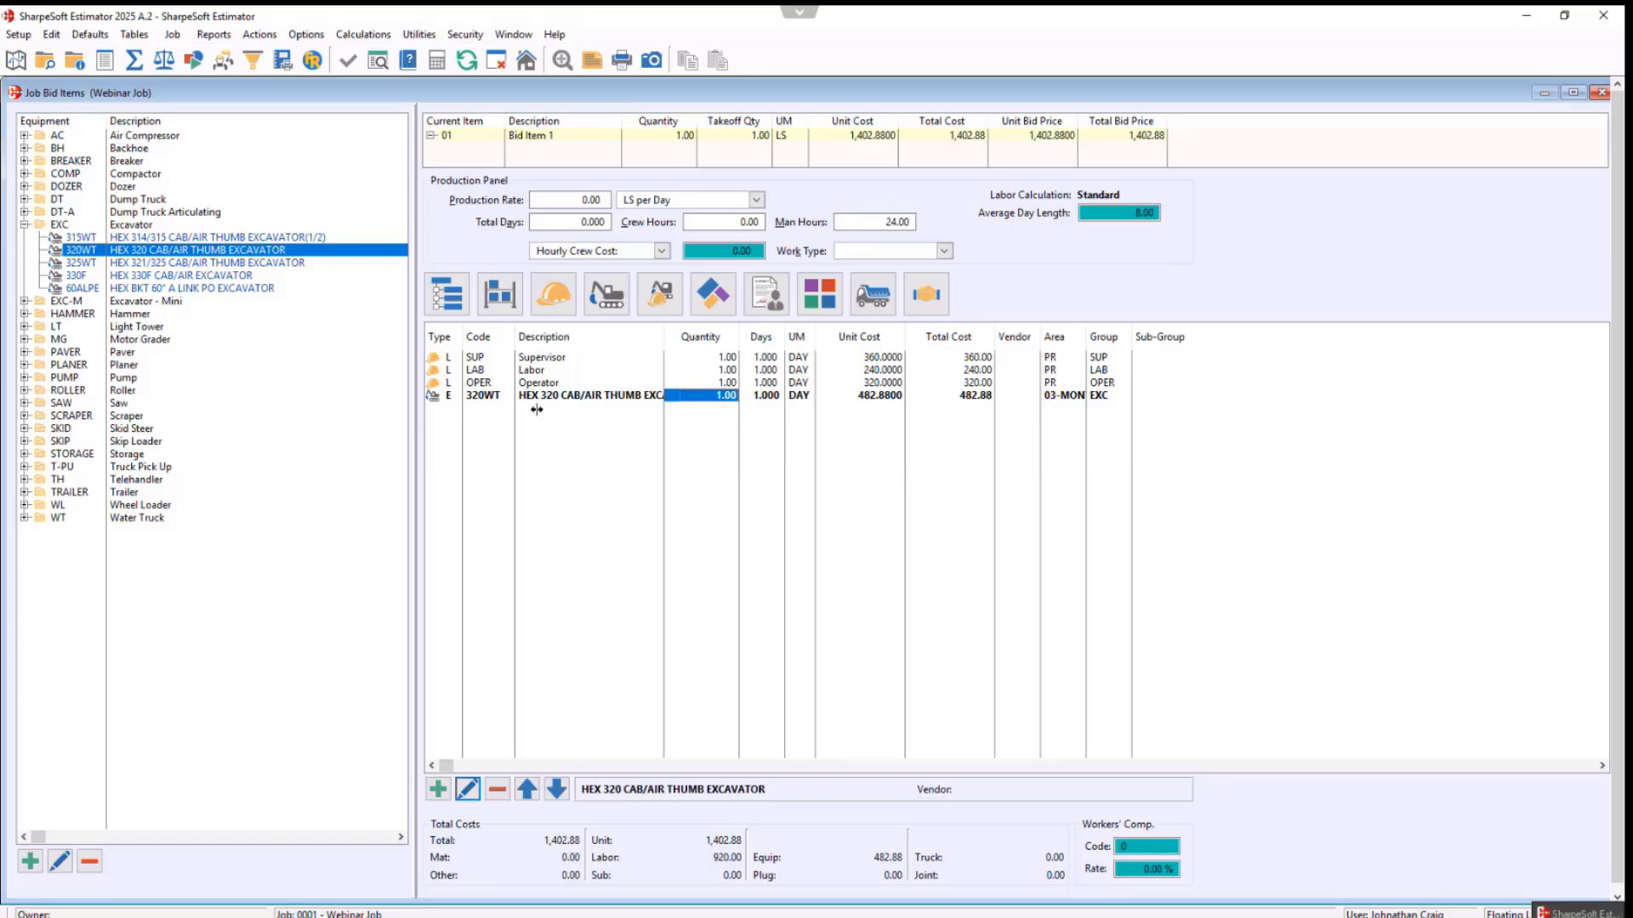
- Add the TTT 65-84 HP CAB/AIR DOZER D3K/D1 from the Dozer equipment group to Bid Item 1 and set its days to 1
click(25, 224)
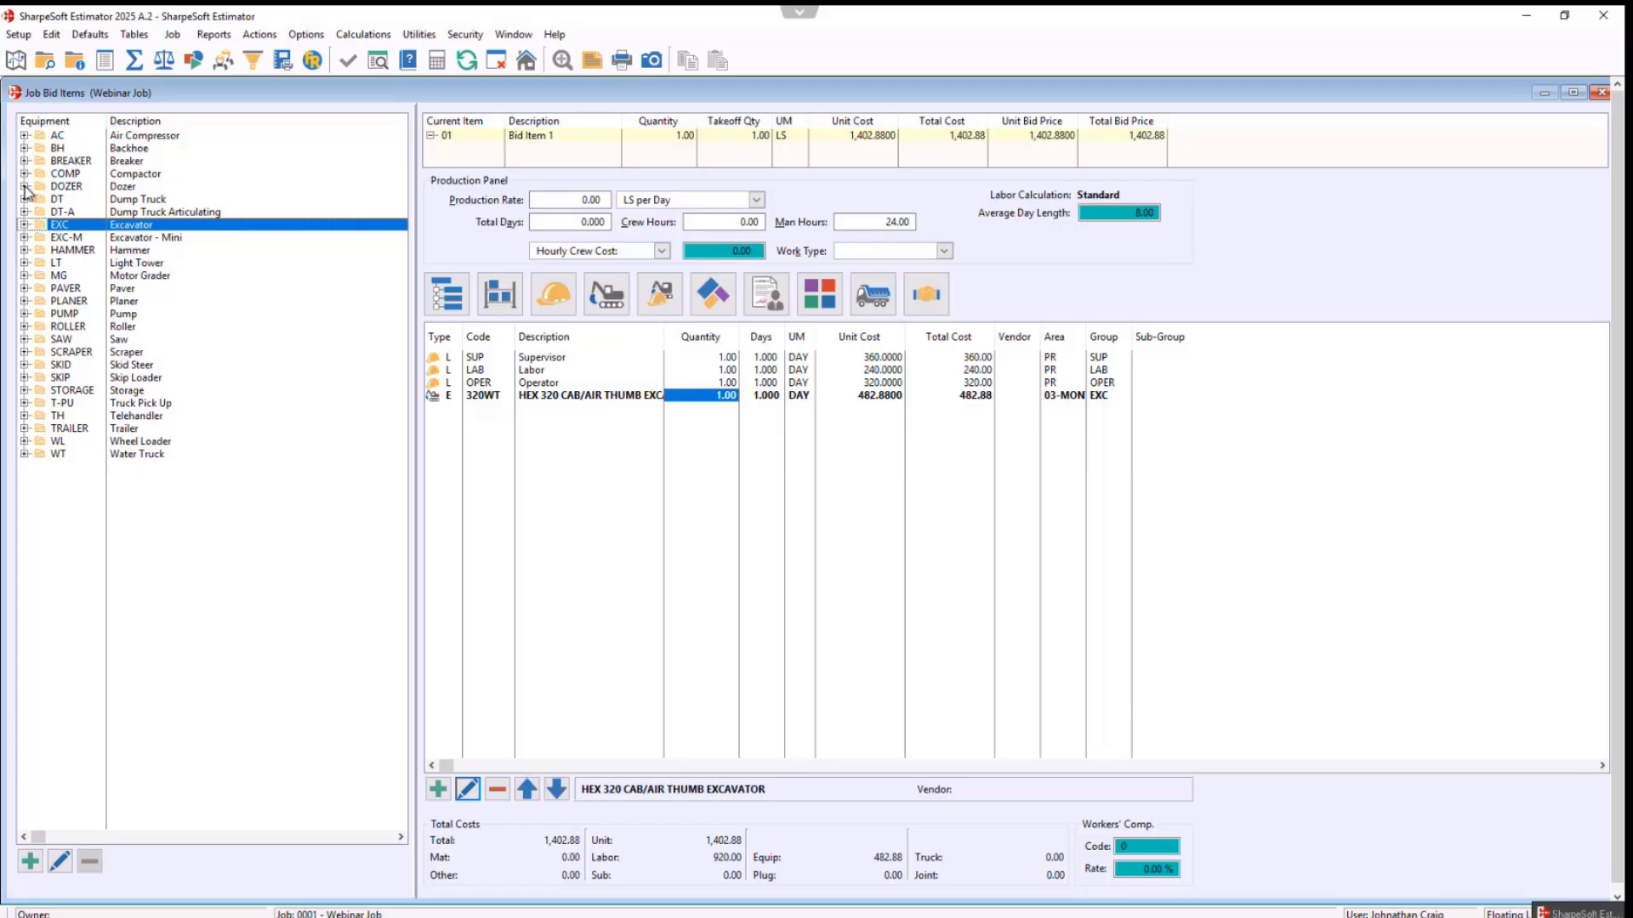
click(25, 187)
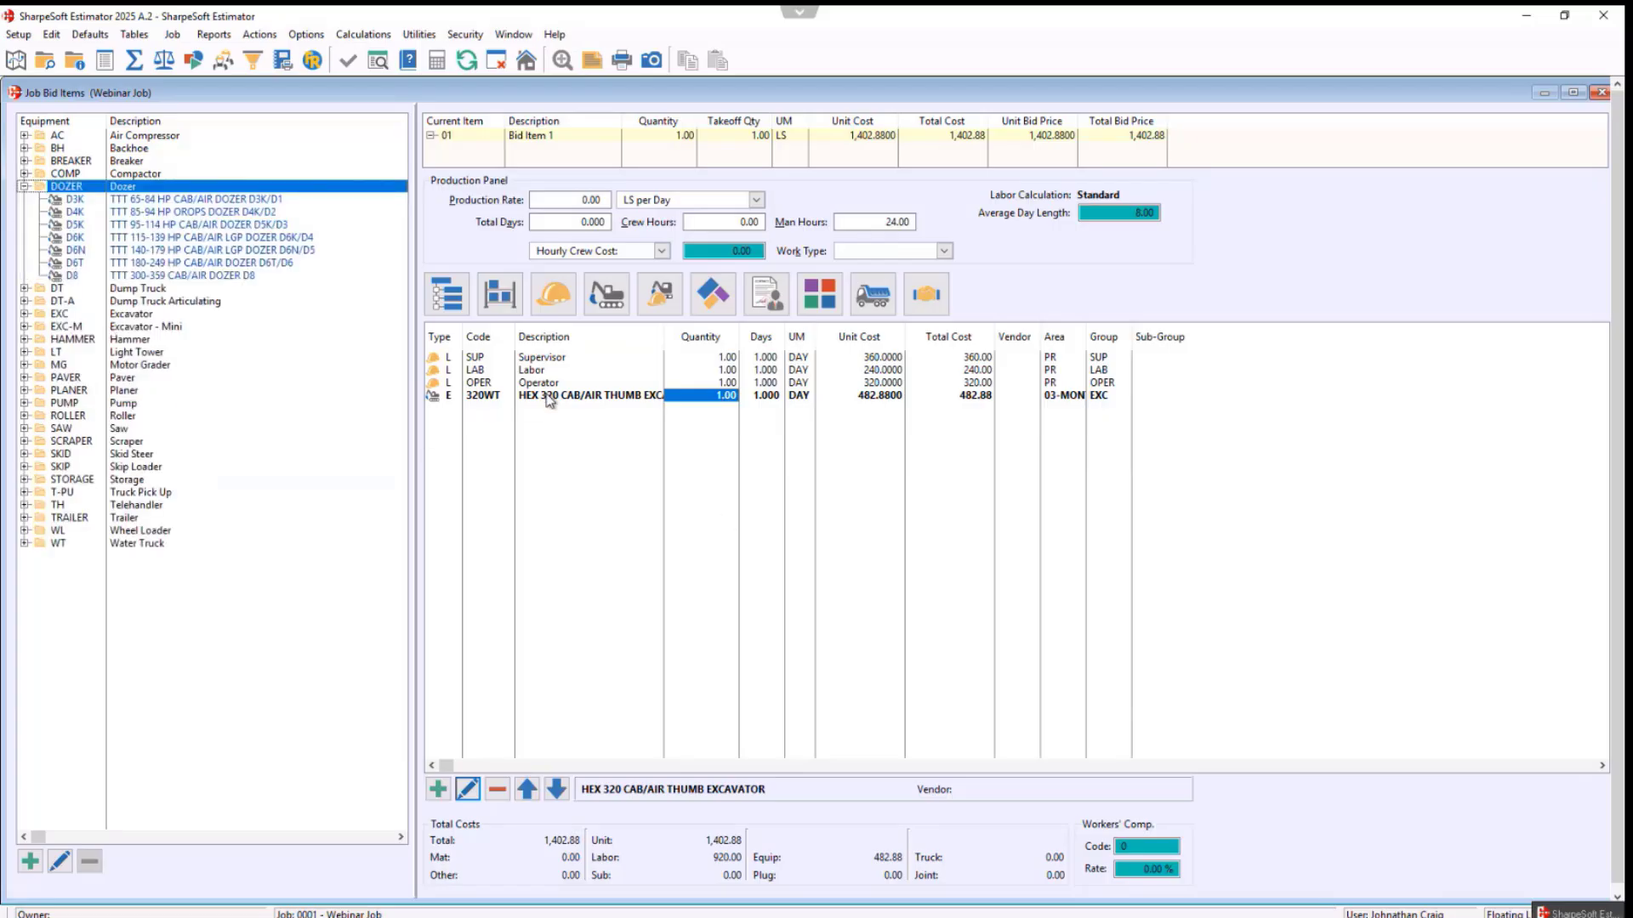
click(225, 201)
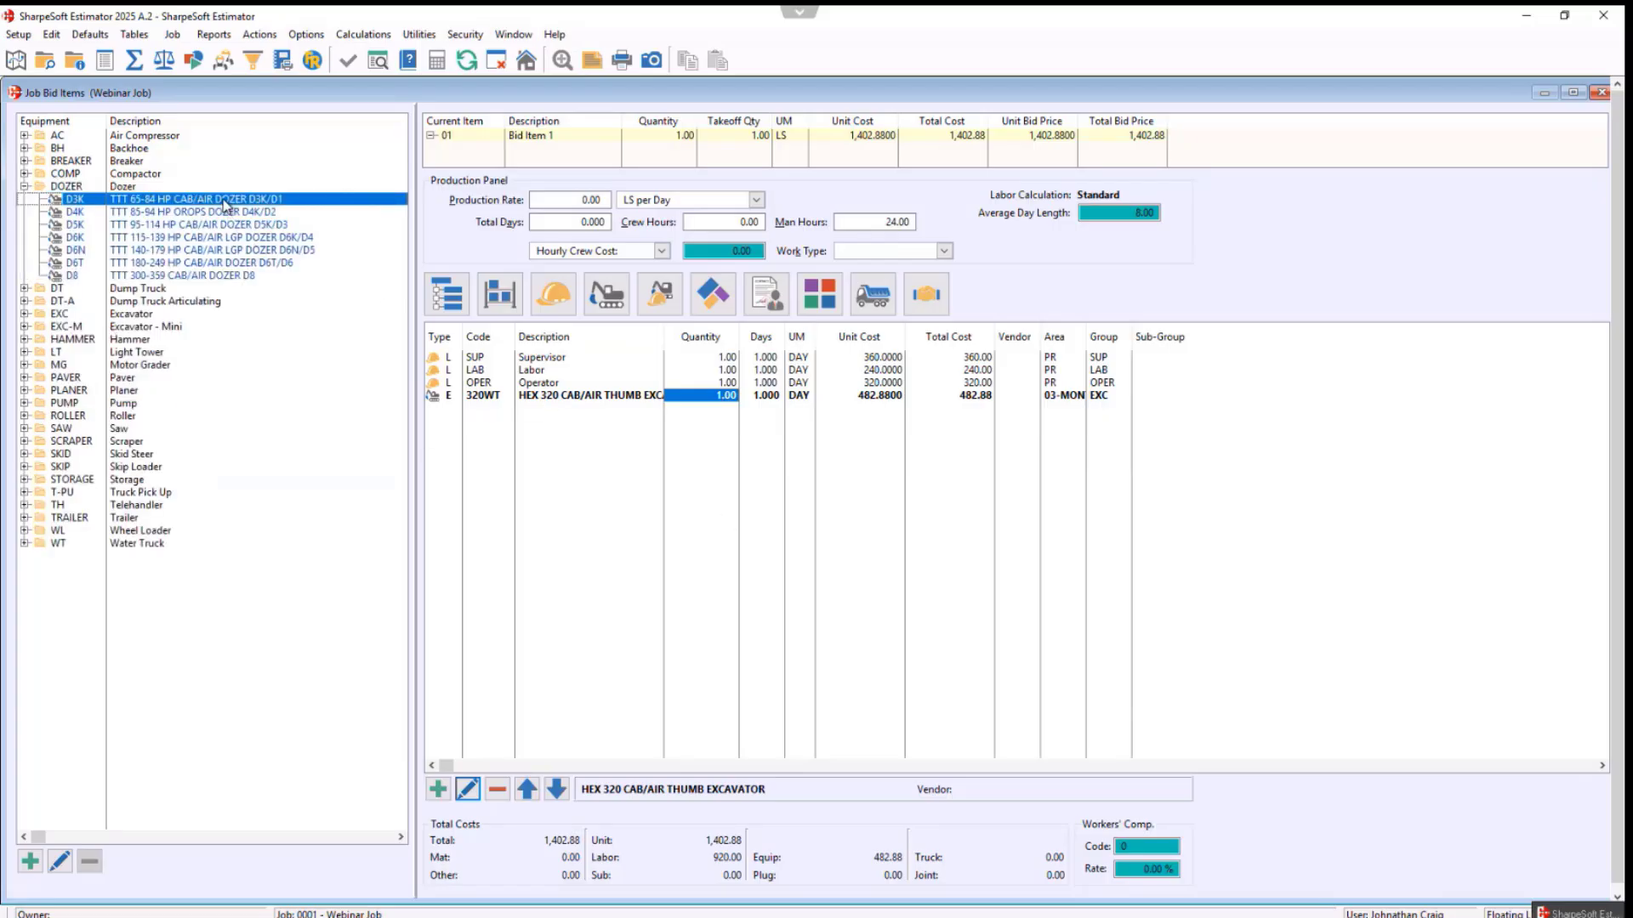
drag(226, 204, 663, 449)
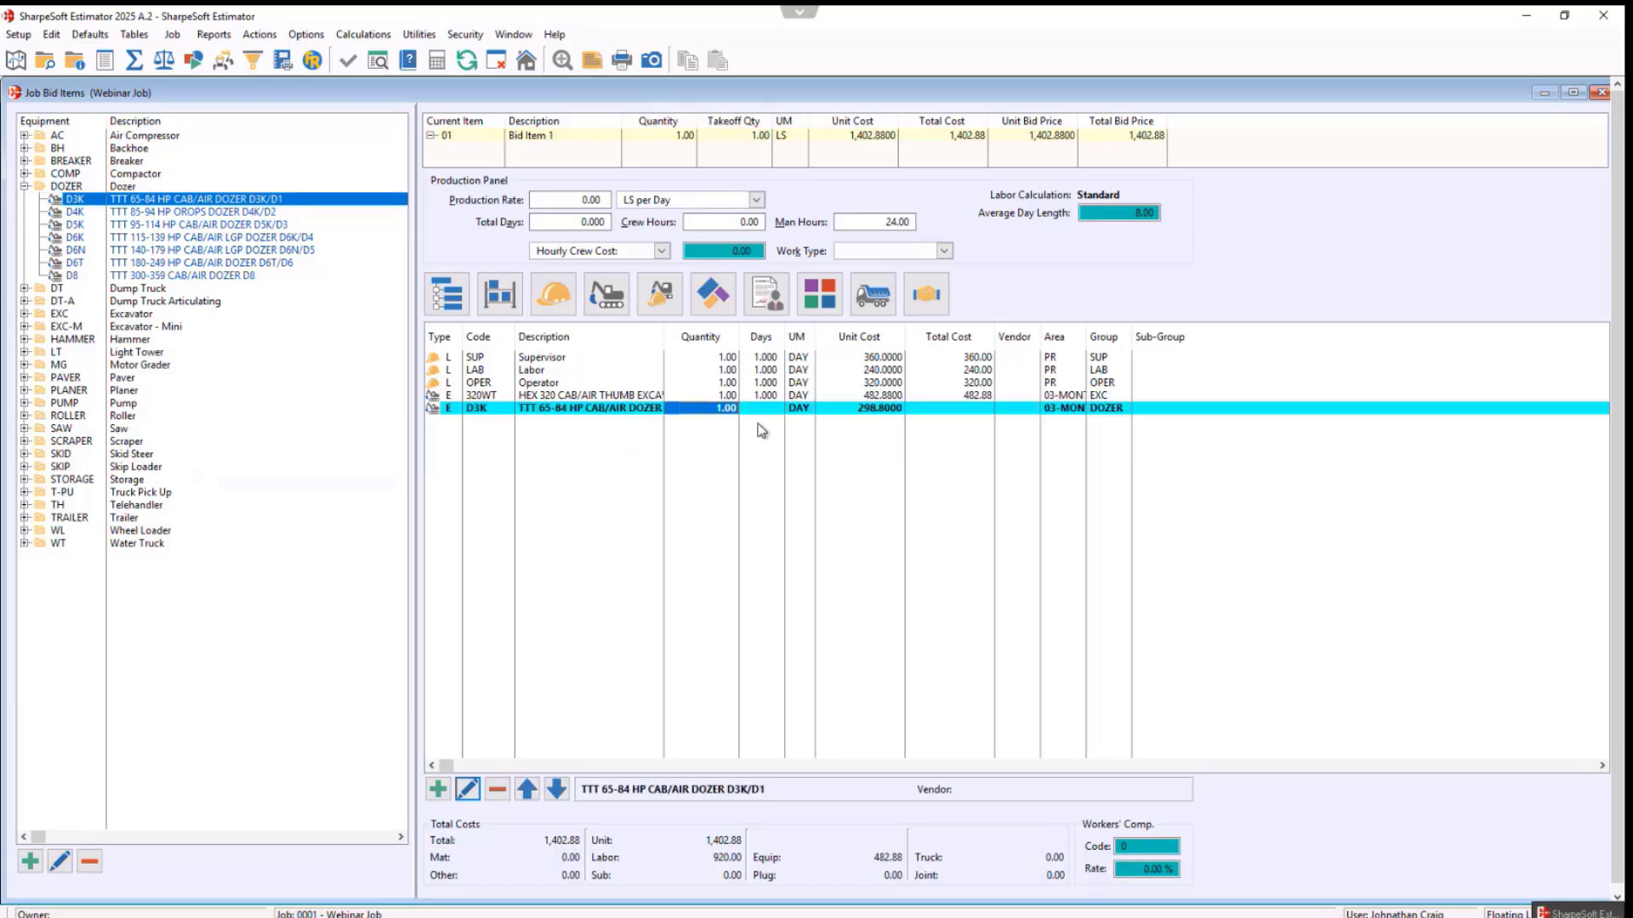
click(771, 412)
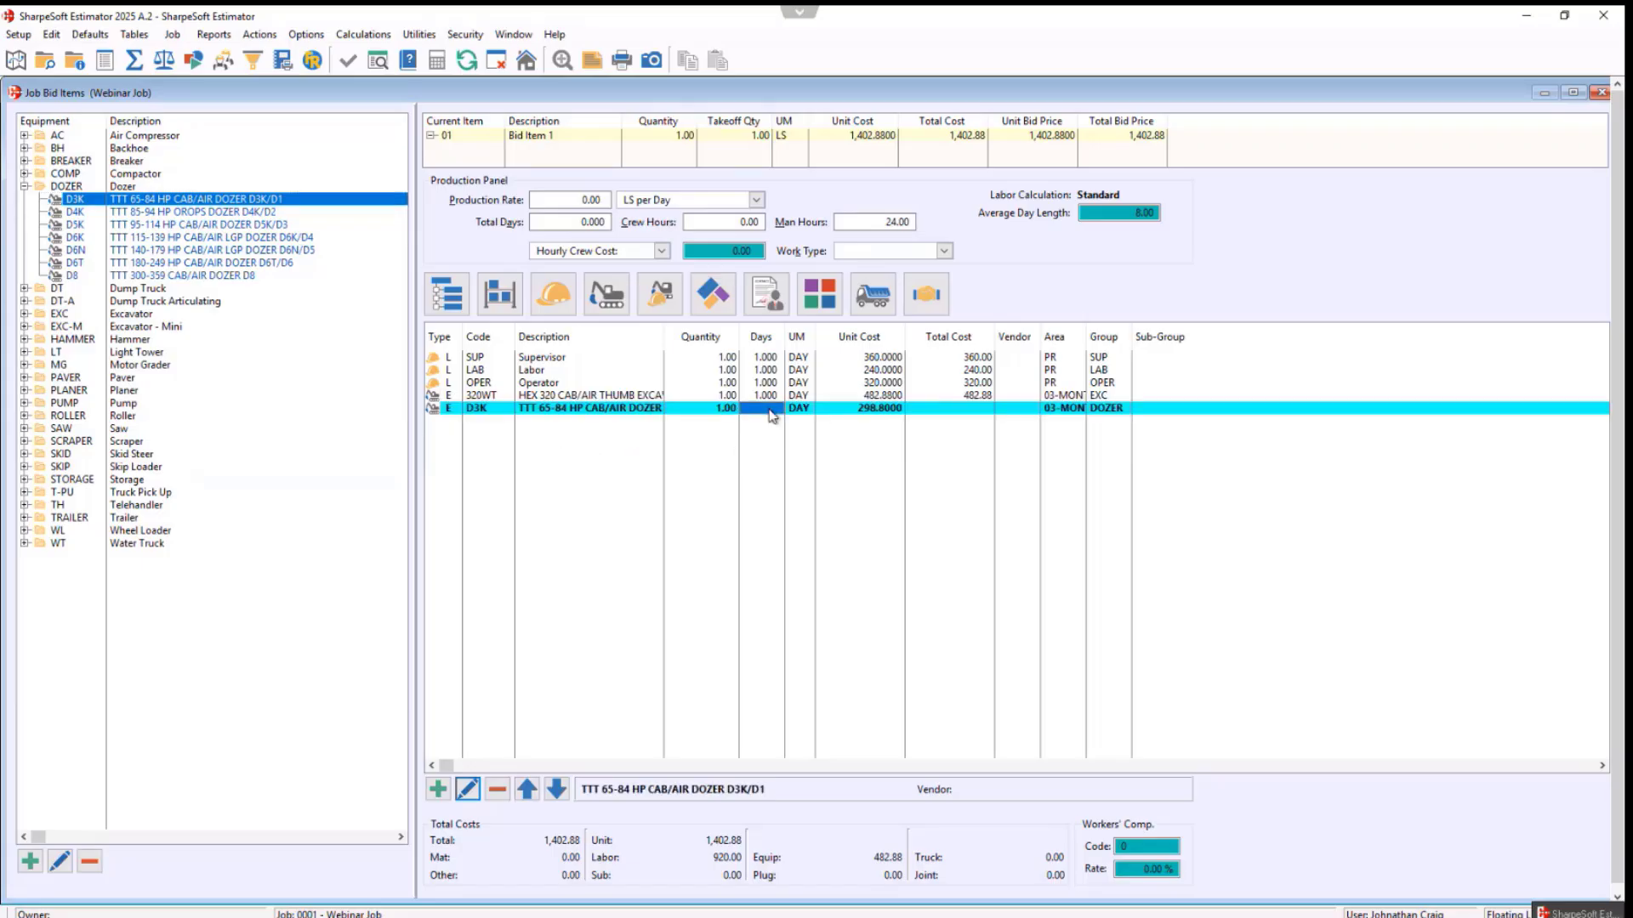
text(1)
key(Return)
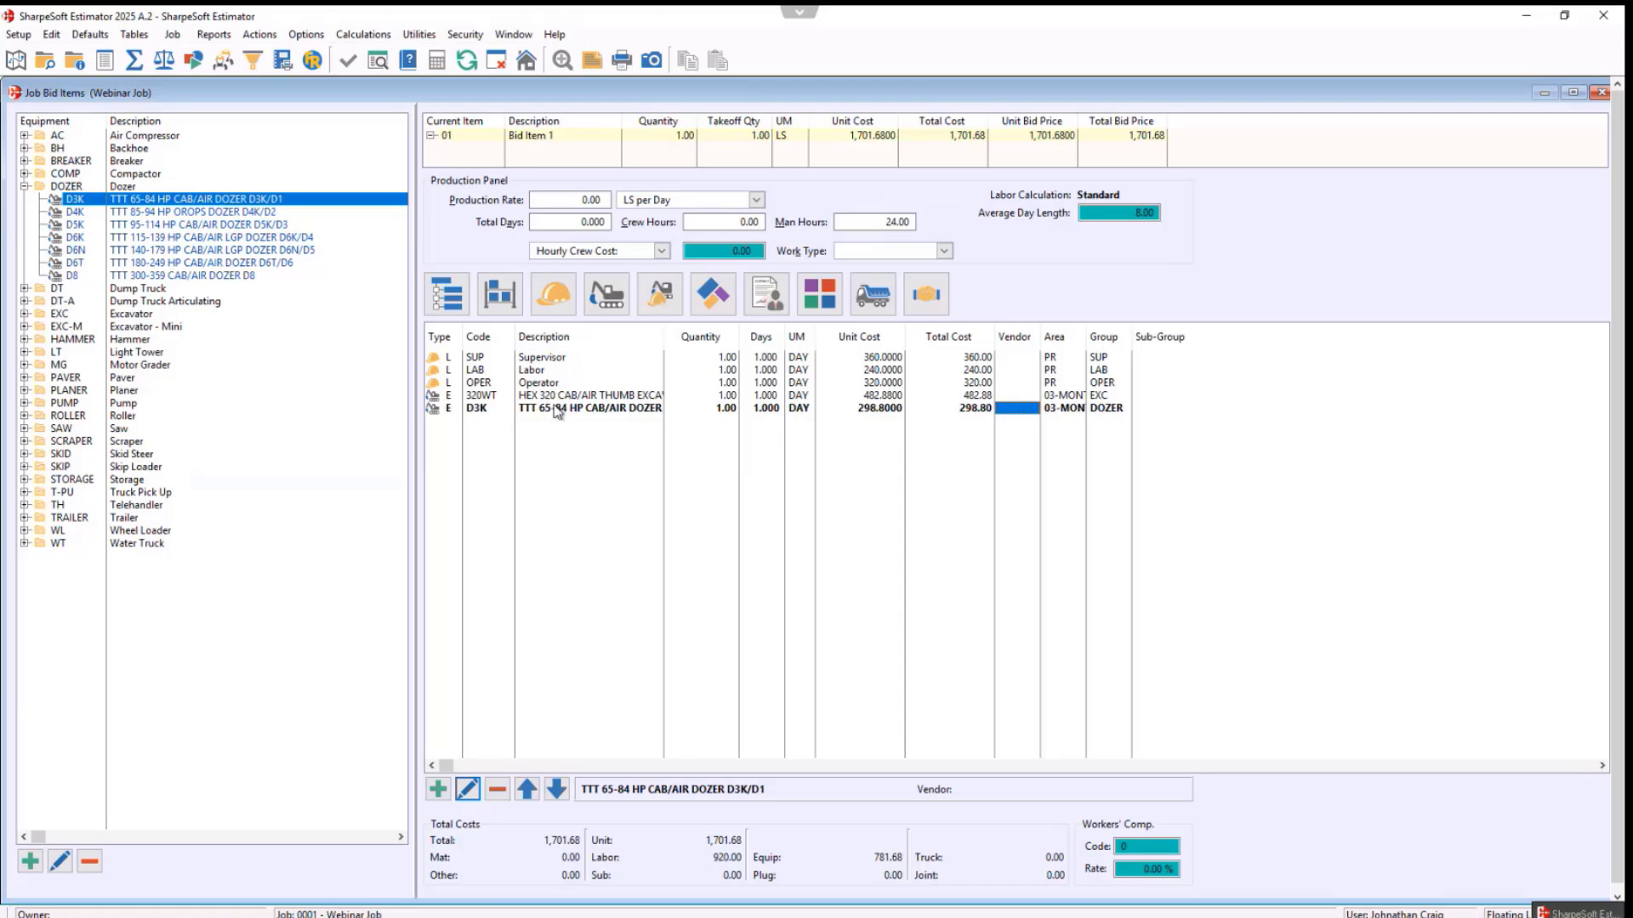
- Add the 3/4" Crush Rock material from the Agg. group's Rock subgroup to Bid Item 1 with quantity 500
click(502, 303)
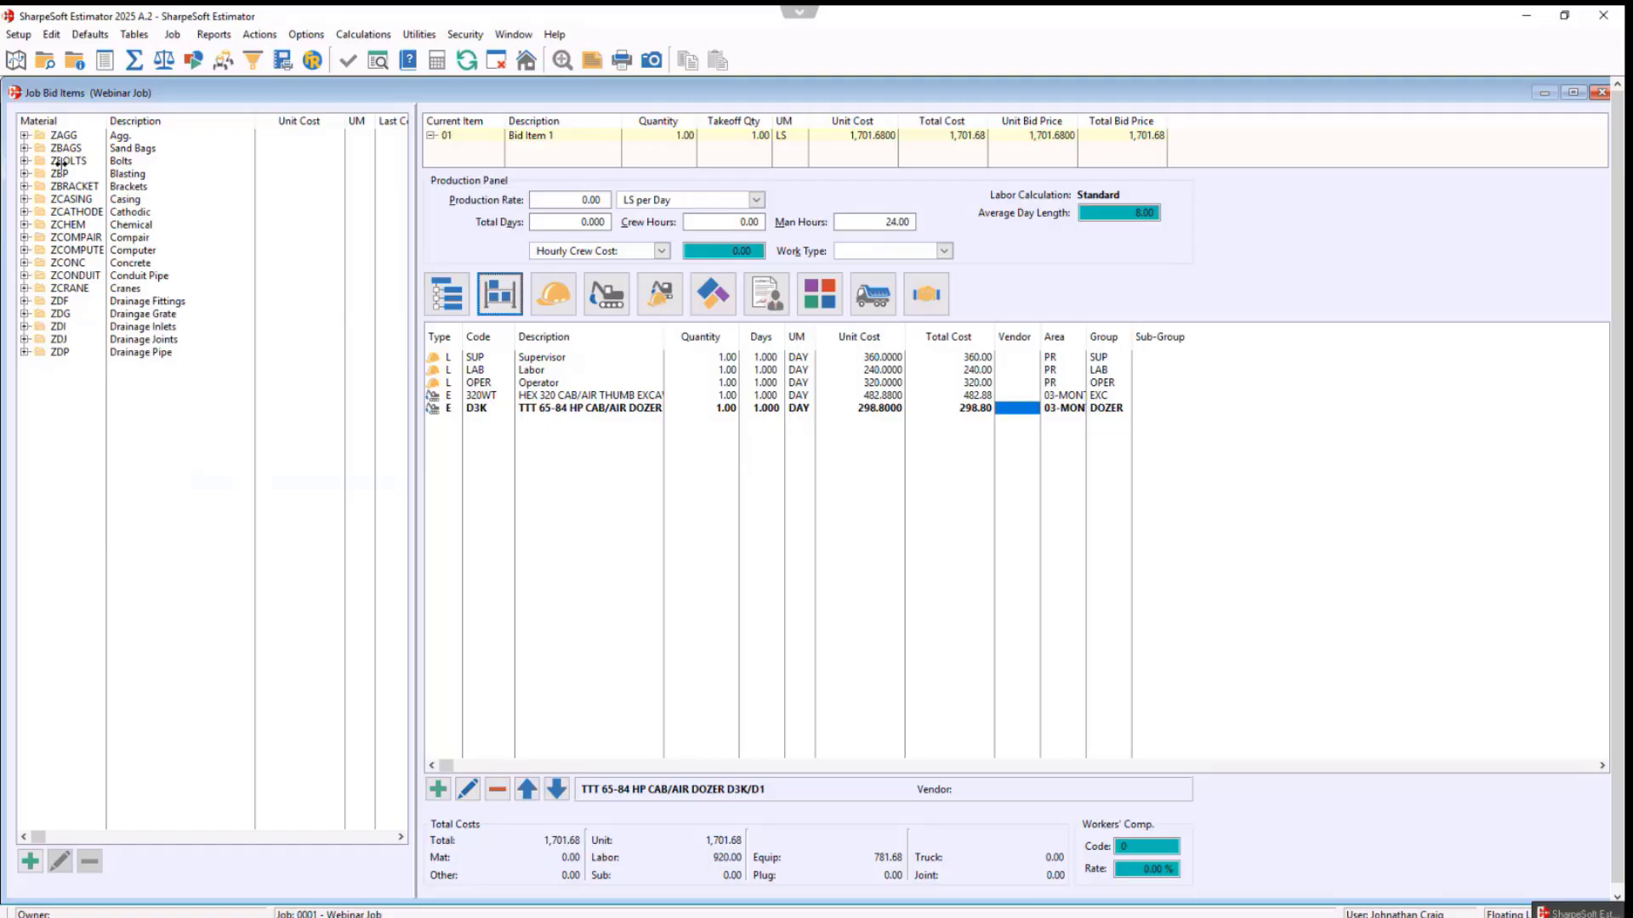
click(26, 135)
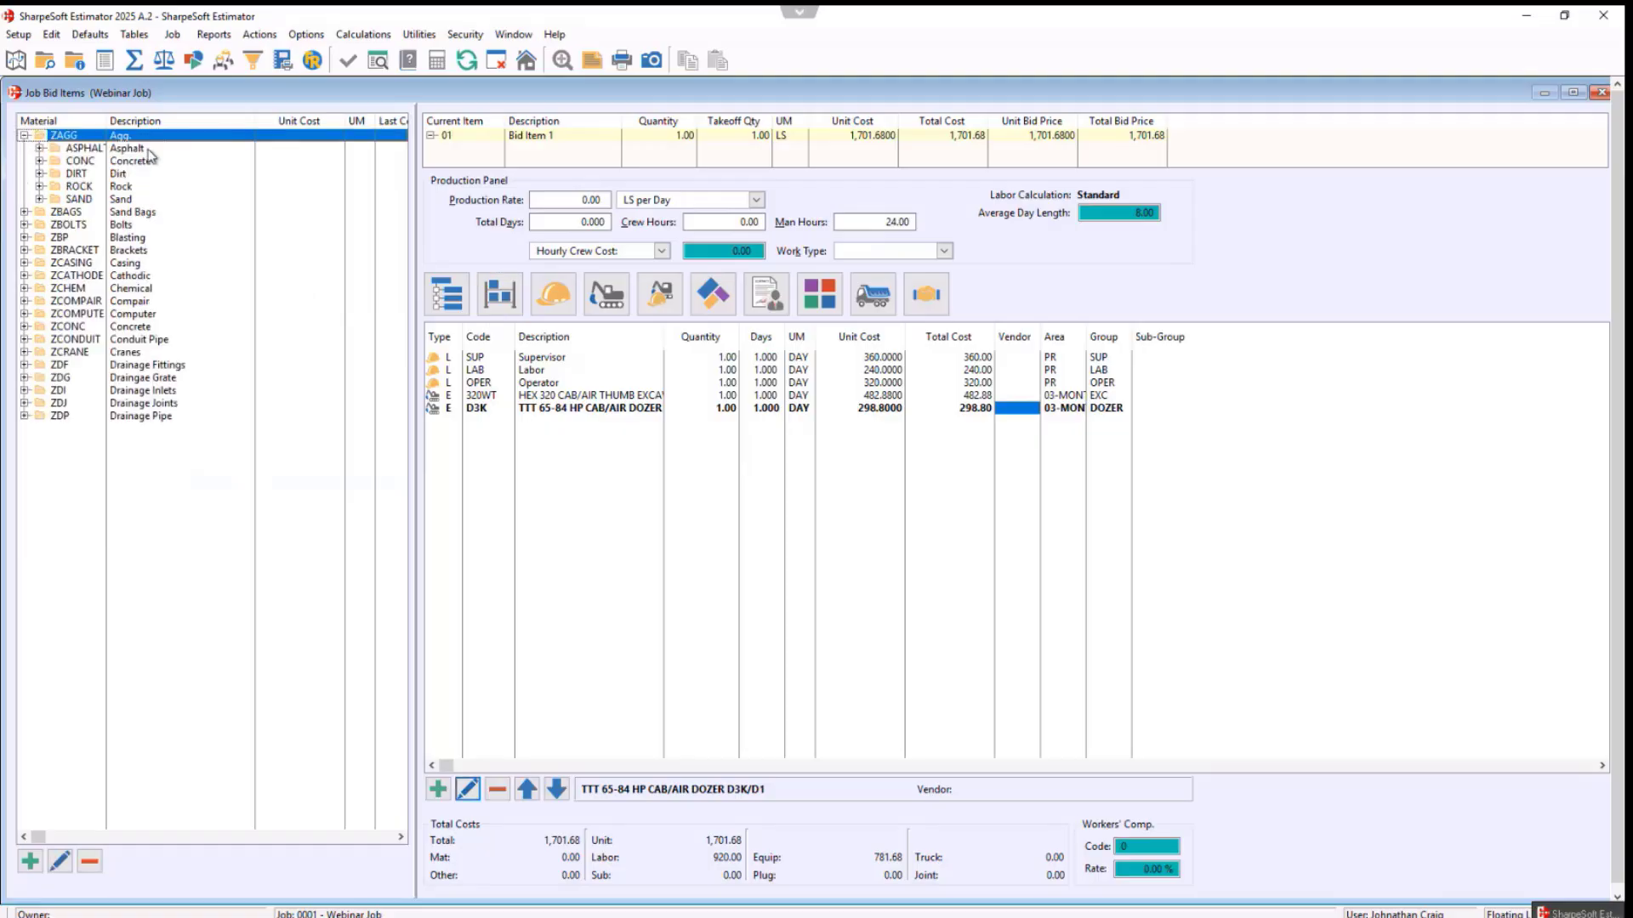
click(40, 186)
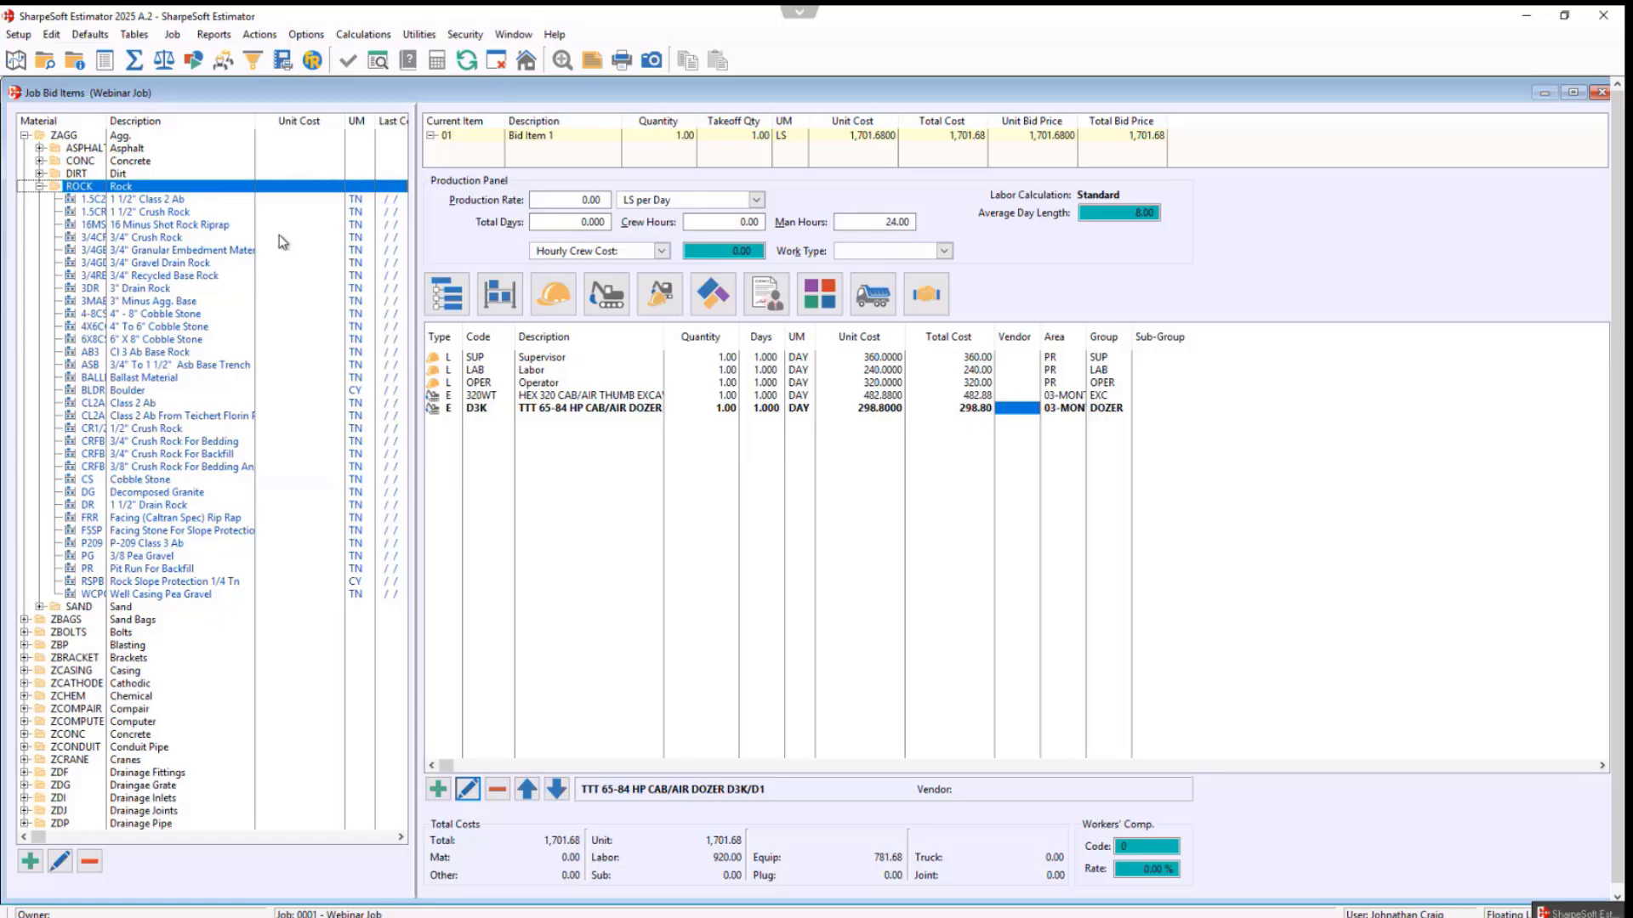
click(155, 238)
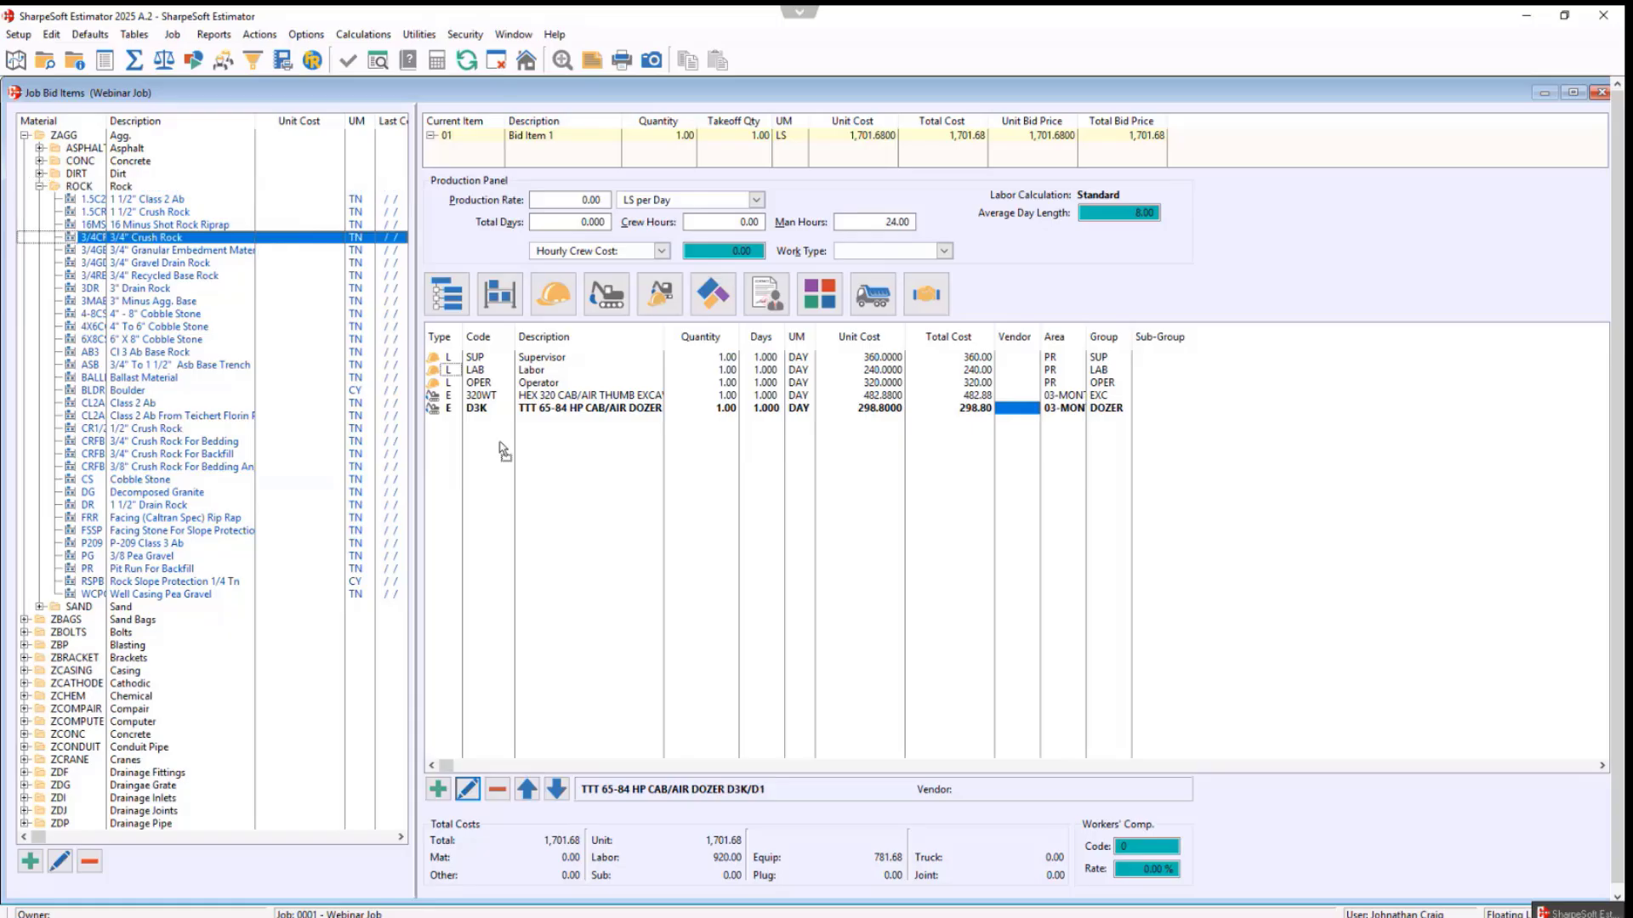
drag(502, 451, 579, 478)
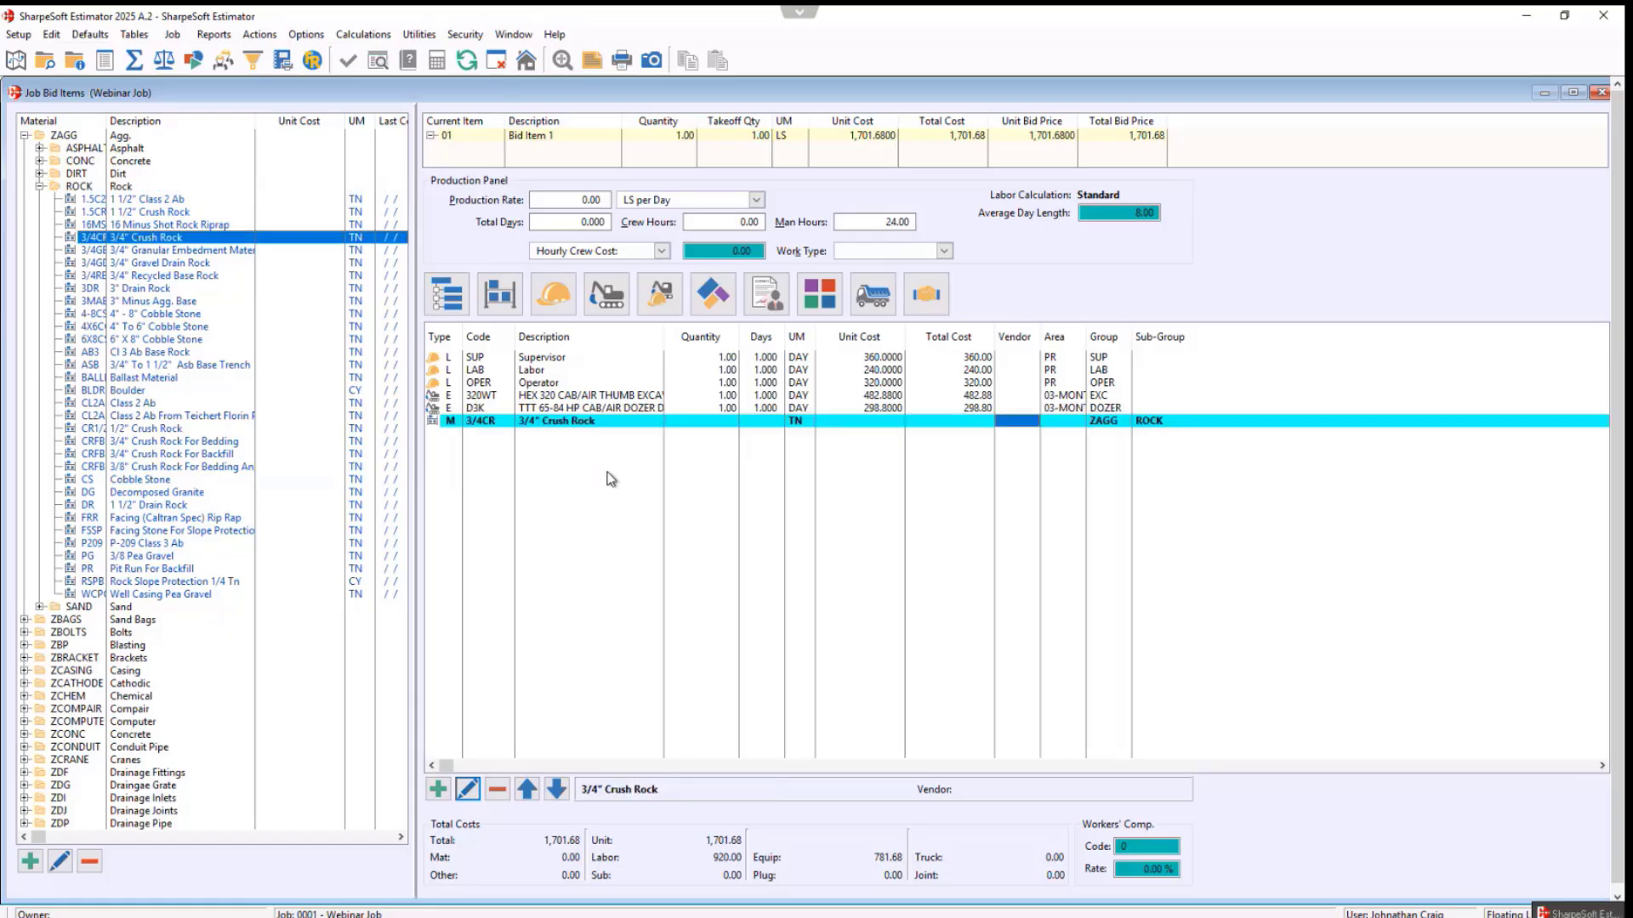
click(720, 421)
text(500)
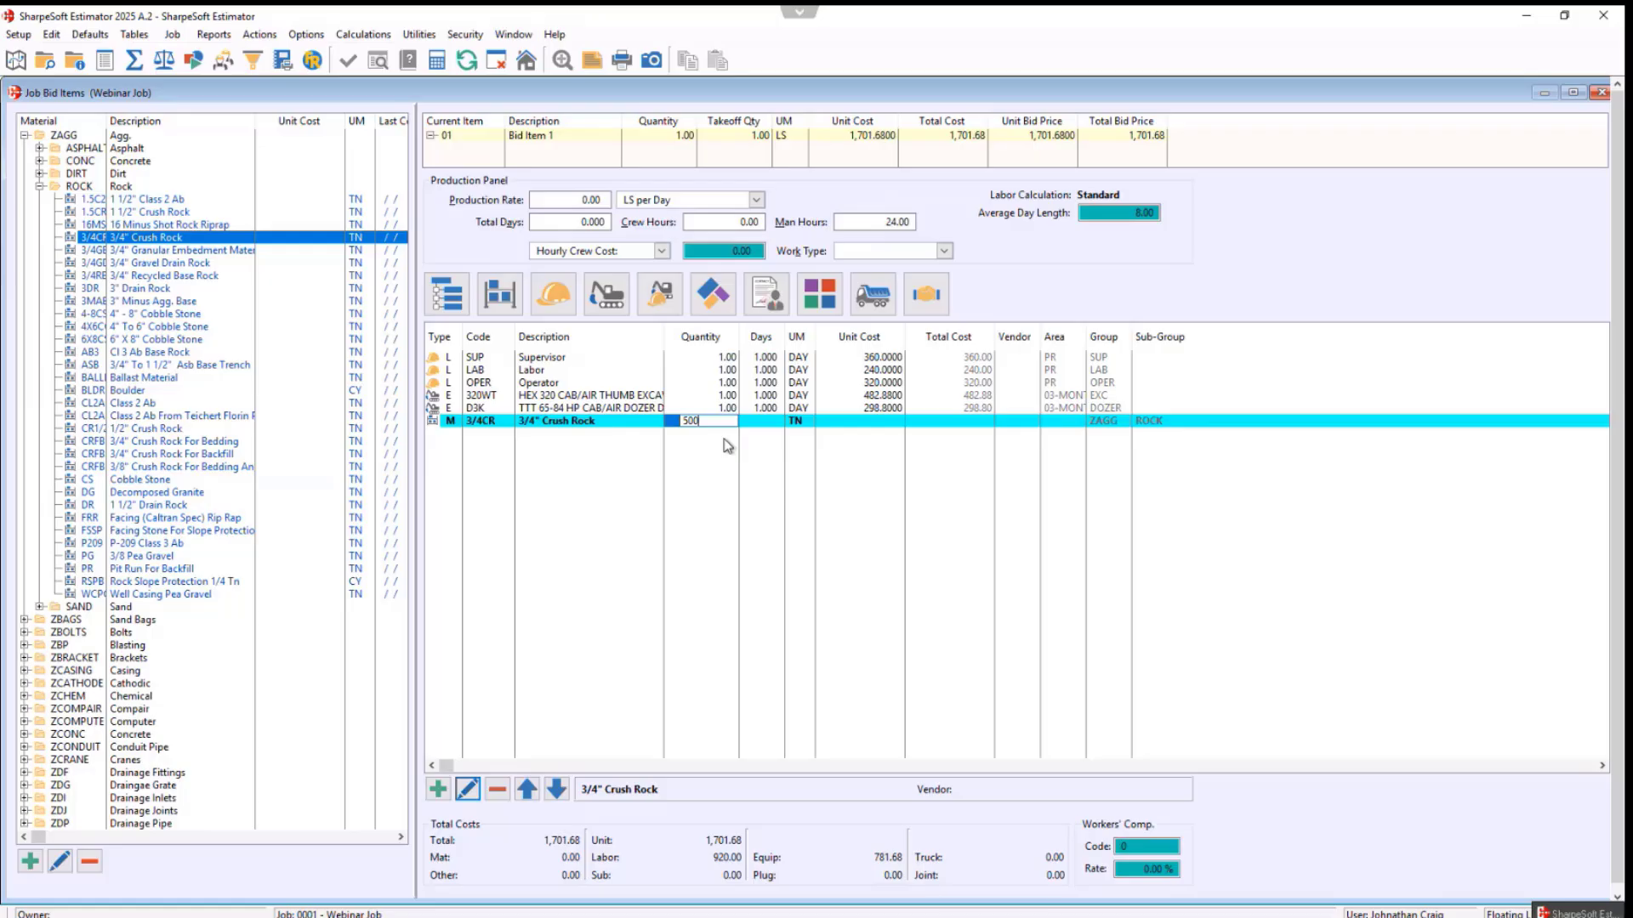
key(Tab)
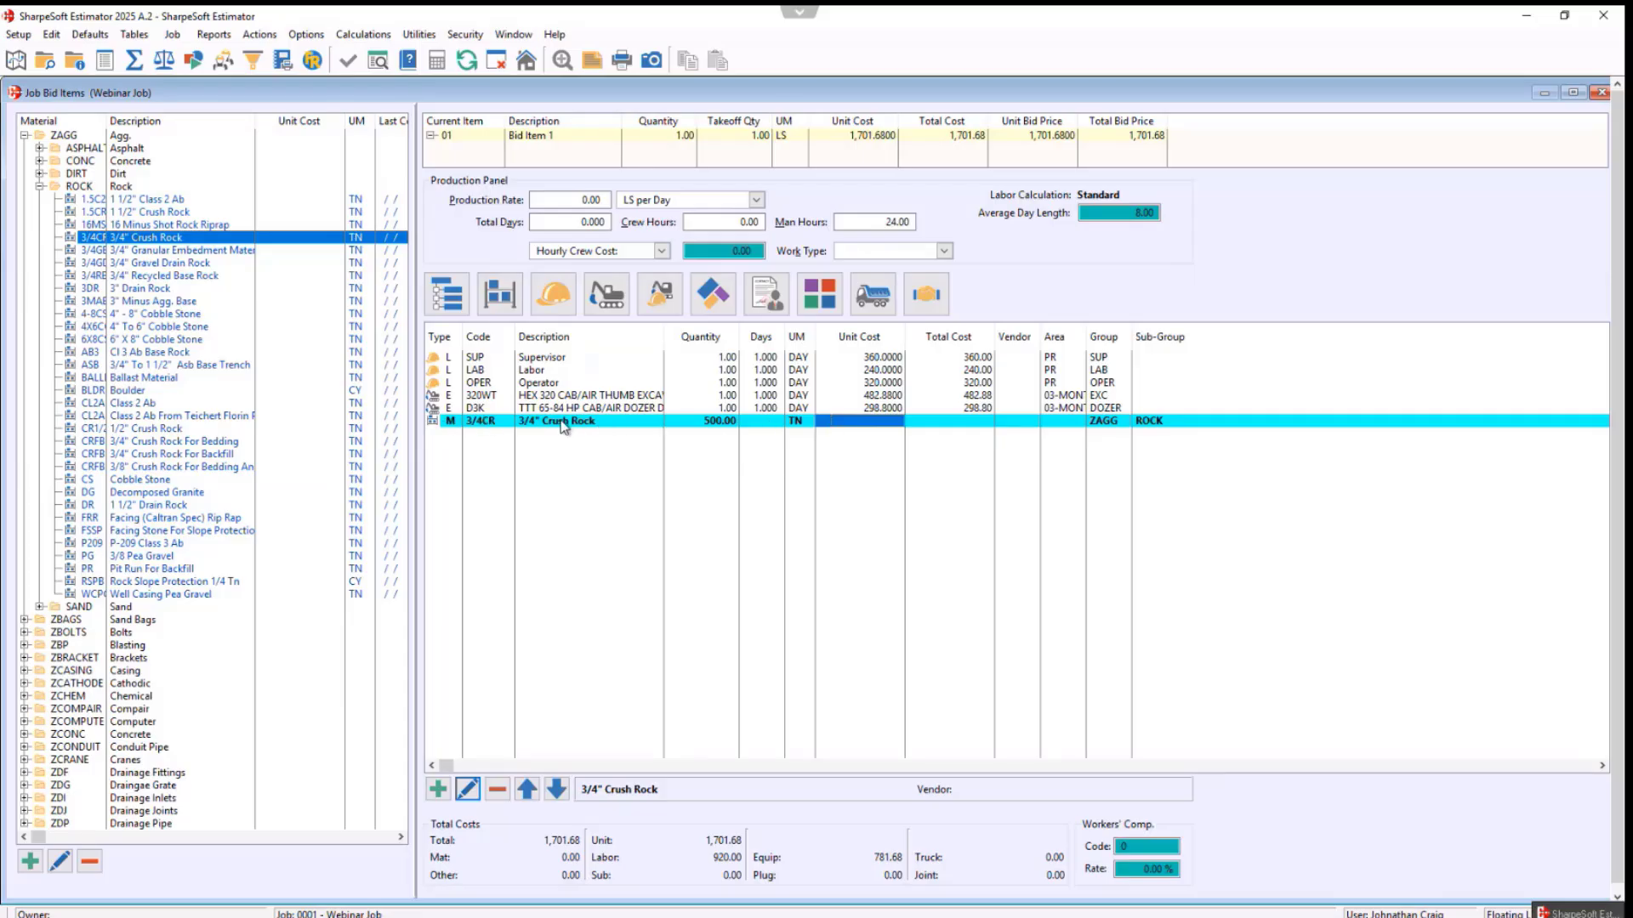
- Set the 3/4" Crush Rock unit cost to 3.52, applying the cost change to this record only
click(861, 428)
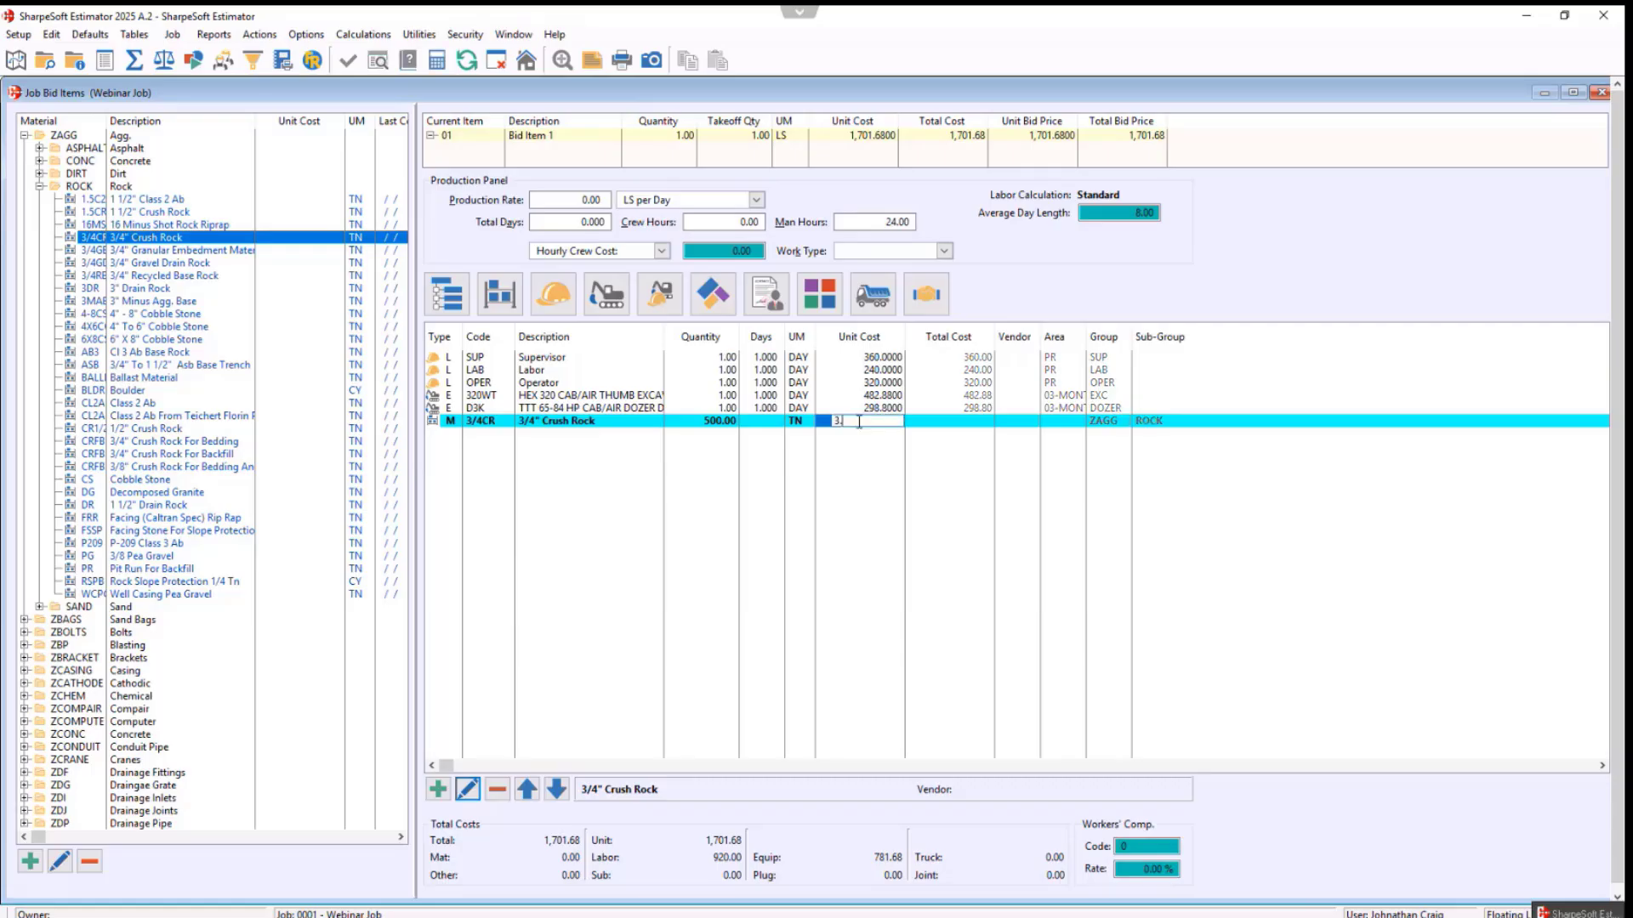
text(3.52)
key(Return)
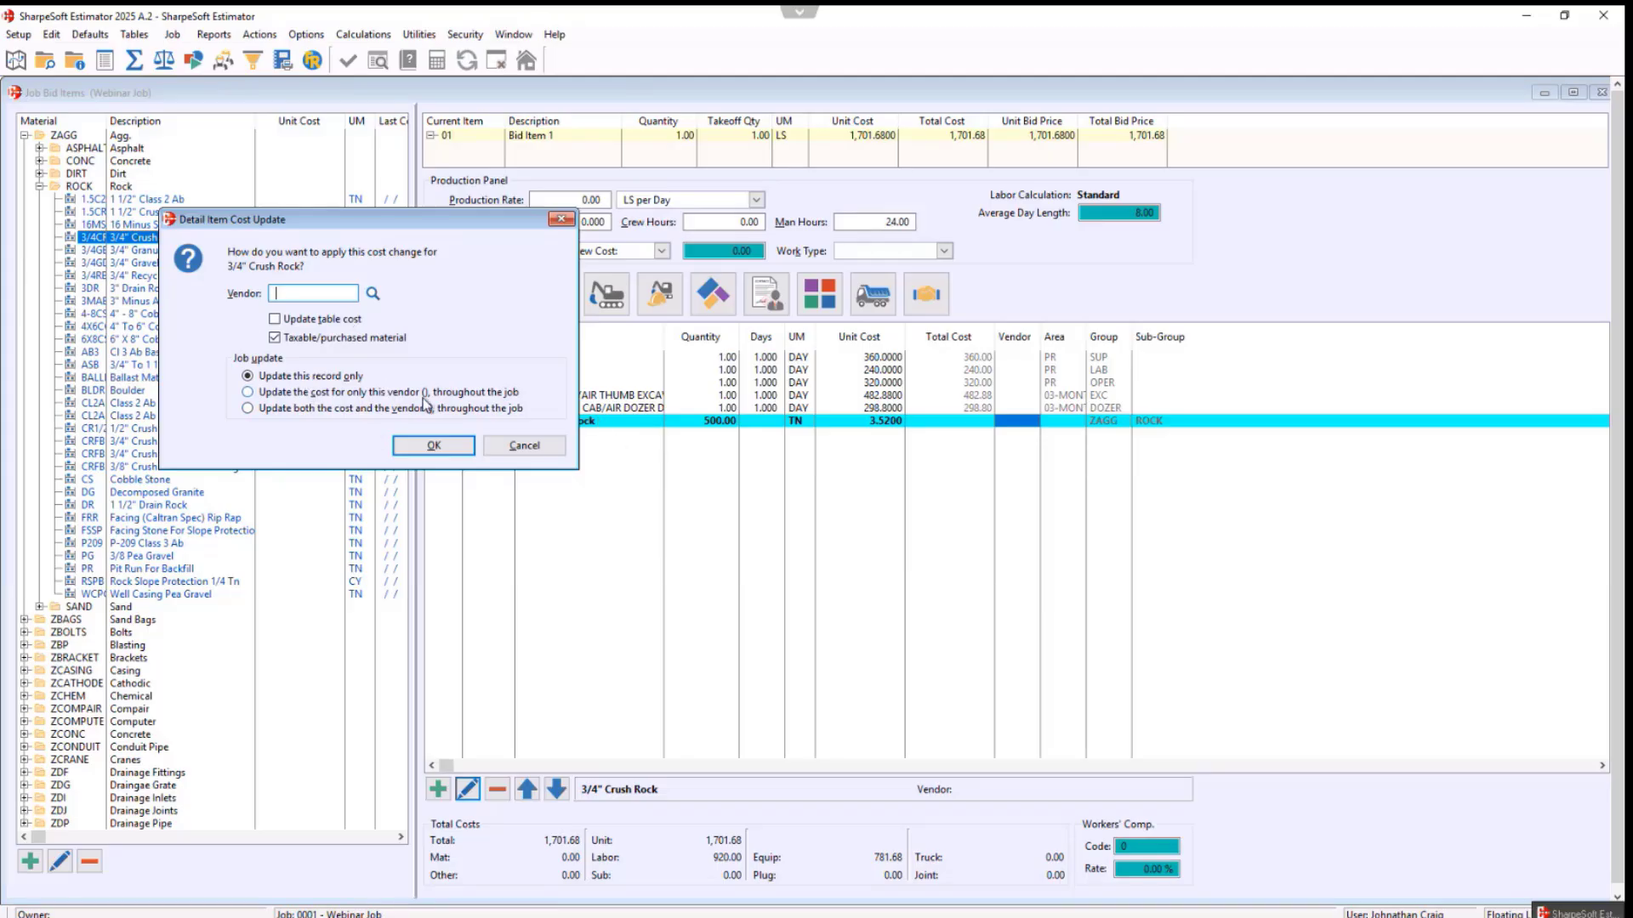
click(434, 446)
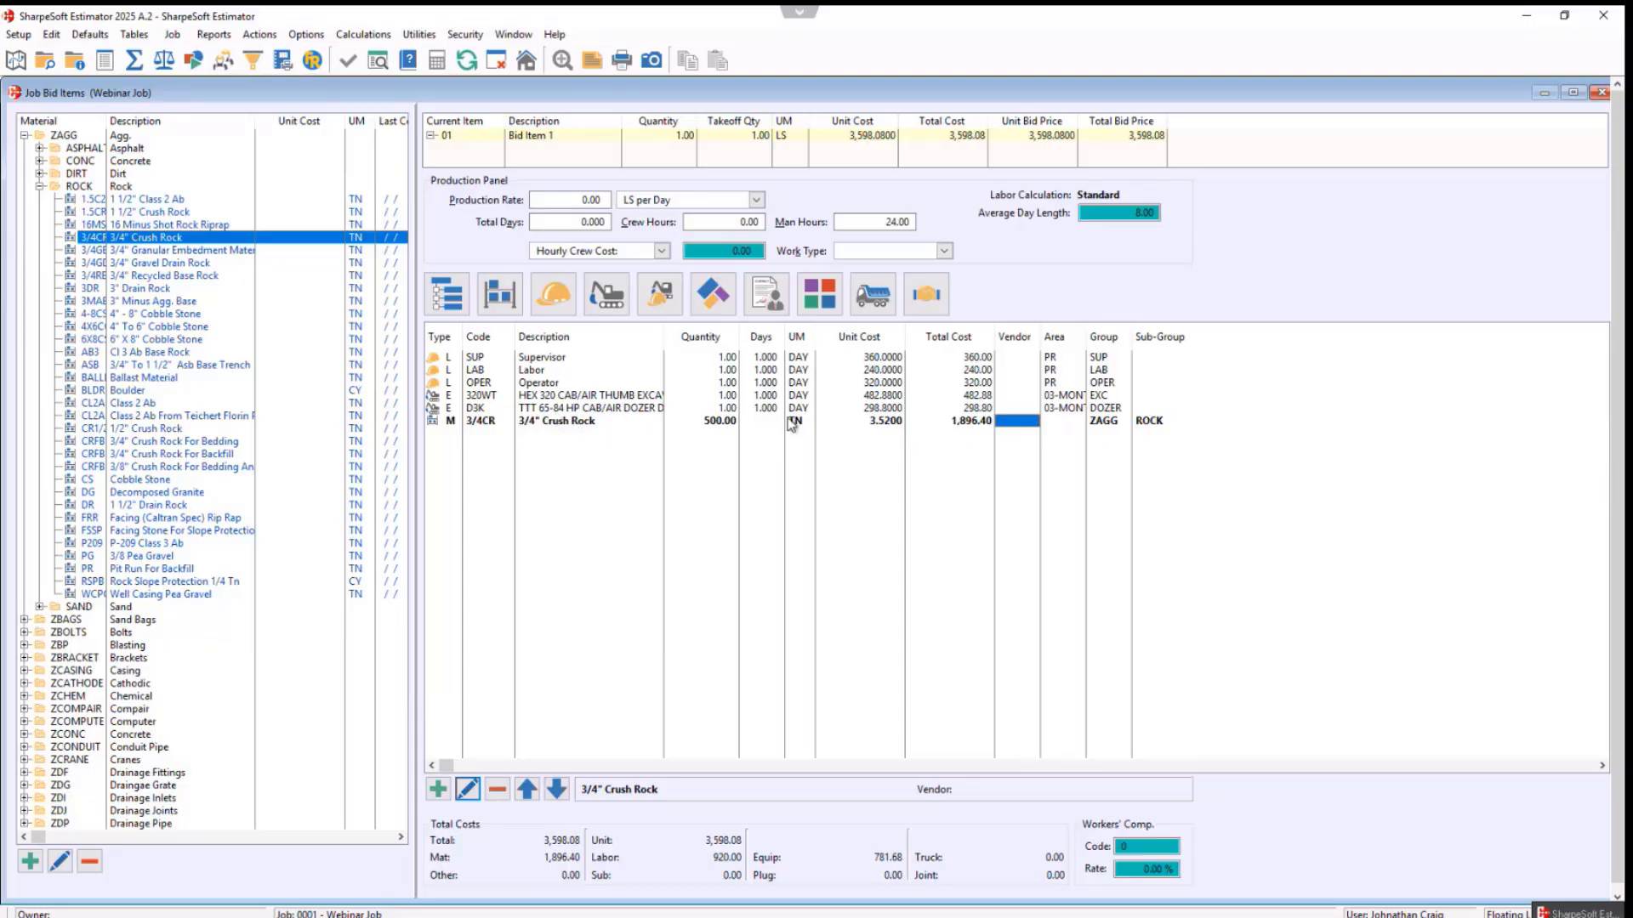
- Set the 3/4" Crush Rock unit cost to 10, keeping it taxable and updating this record only
click(879, 422)
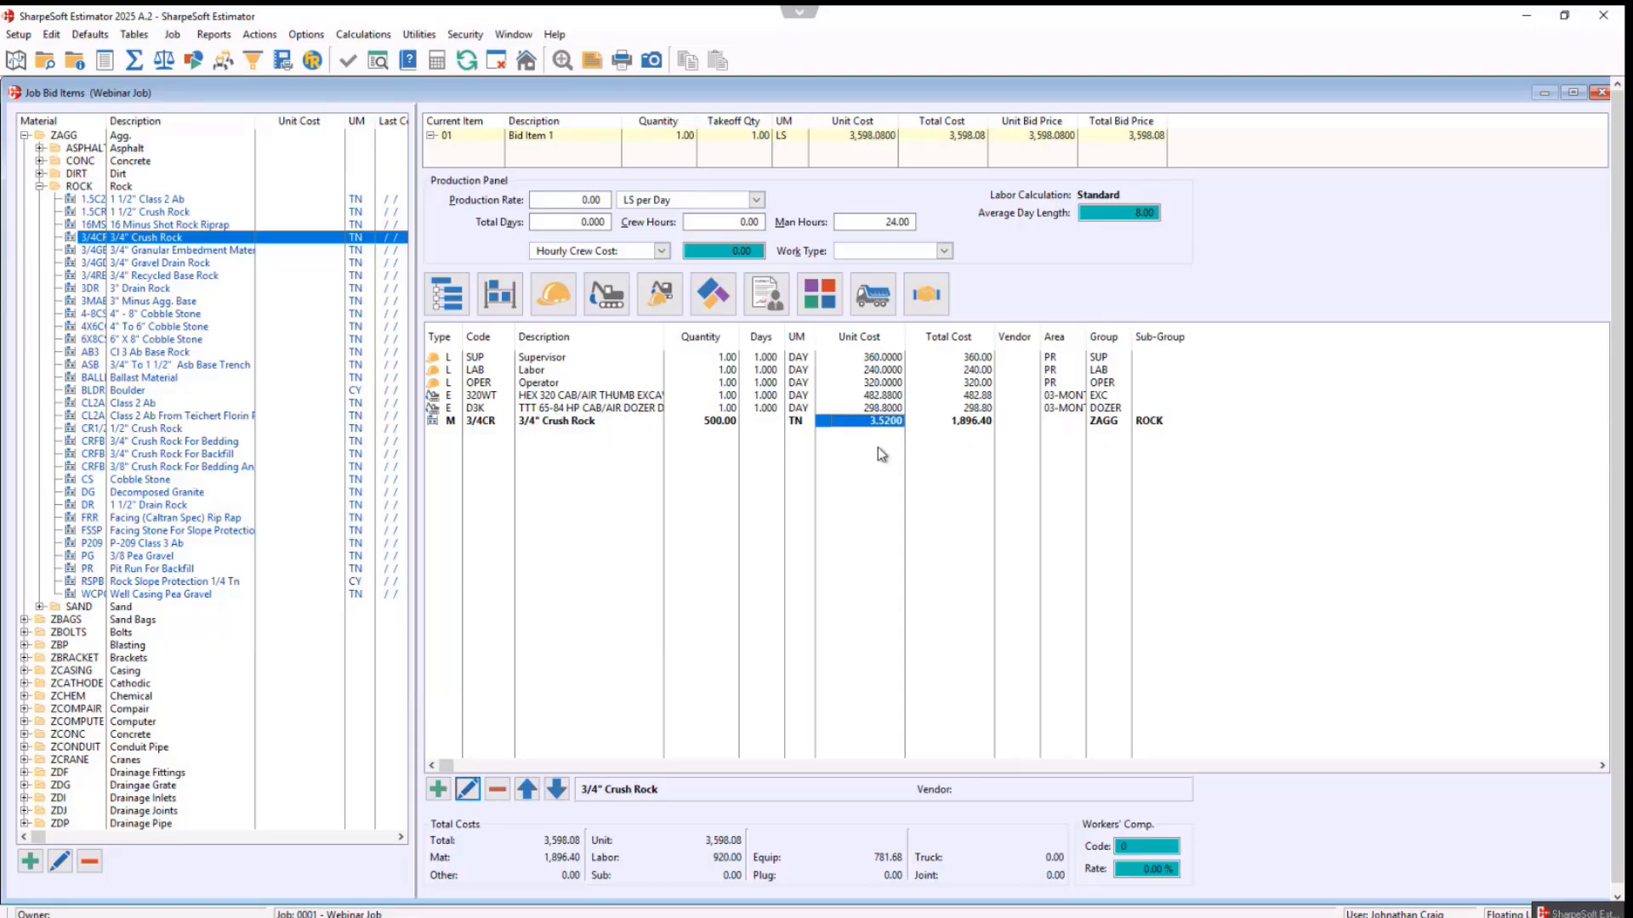
text(10)
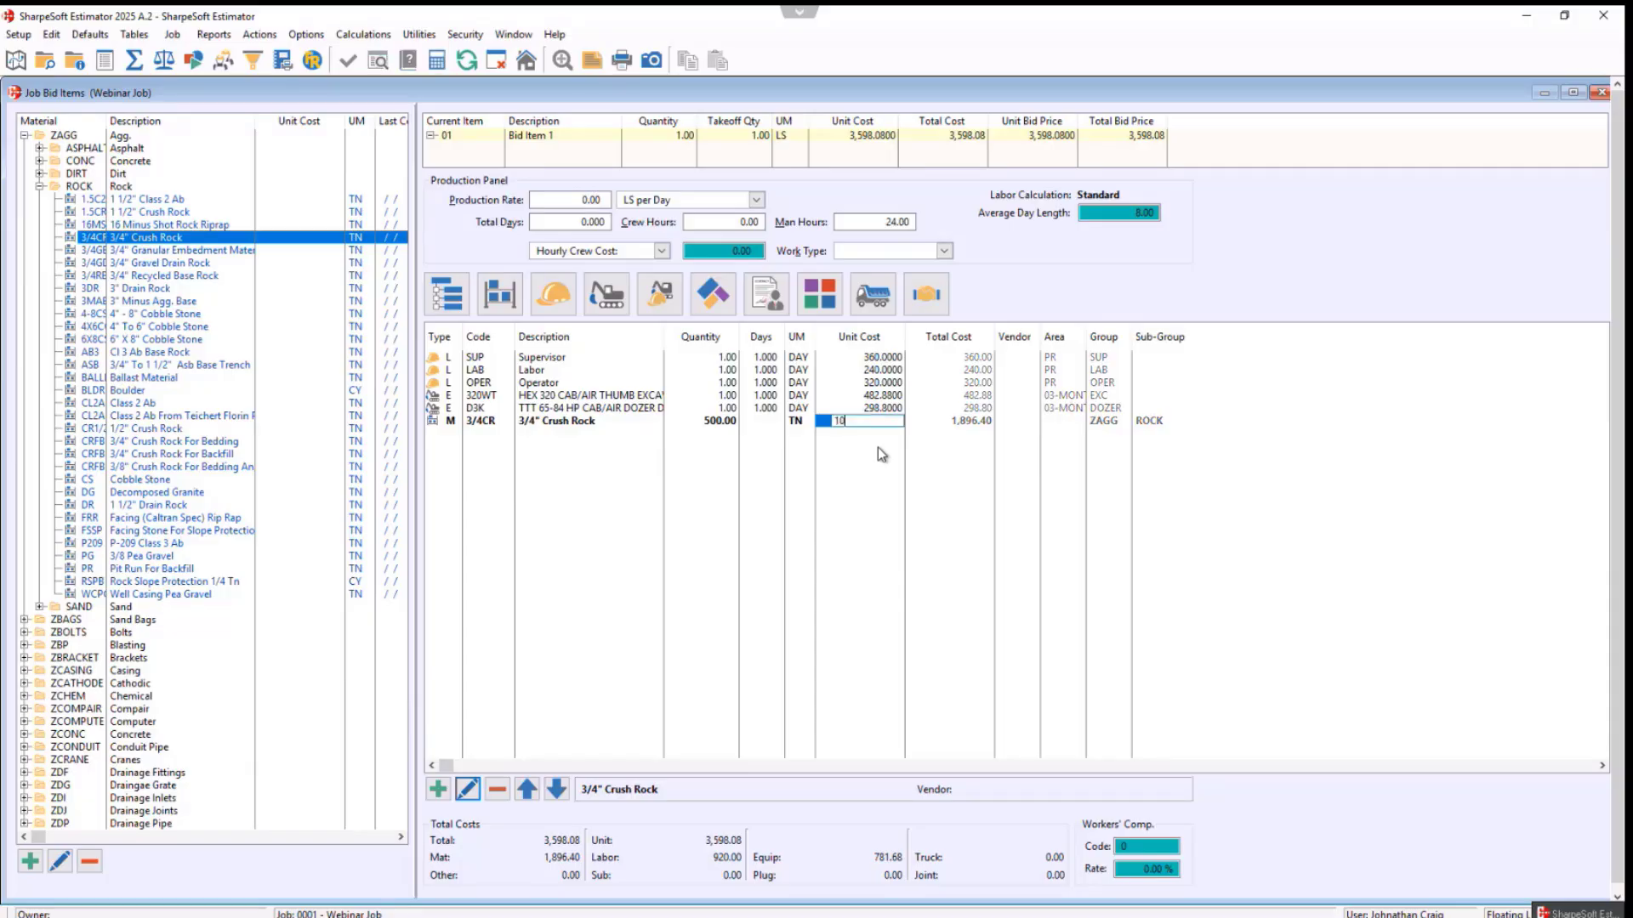
key(Tab)
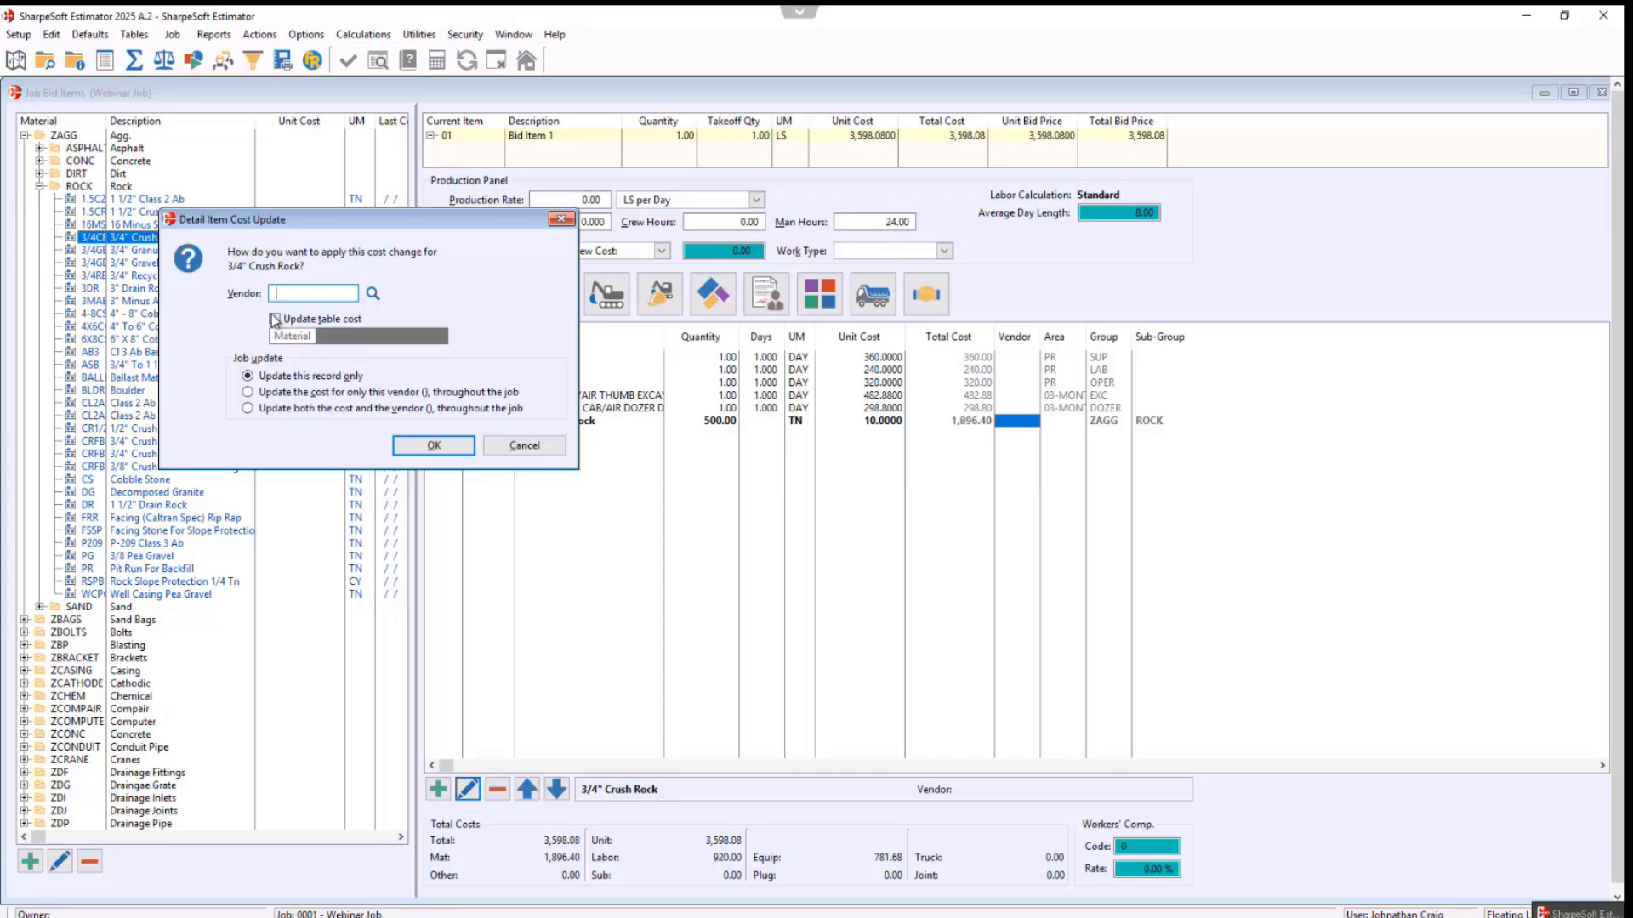
drag(349, 231, 728, 252)
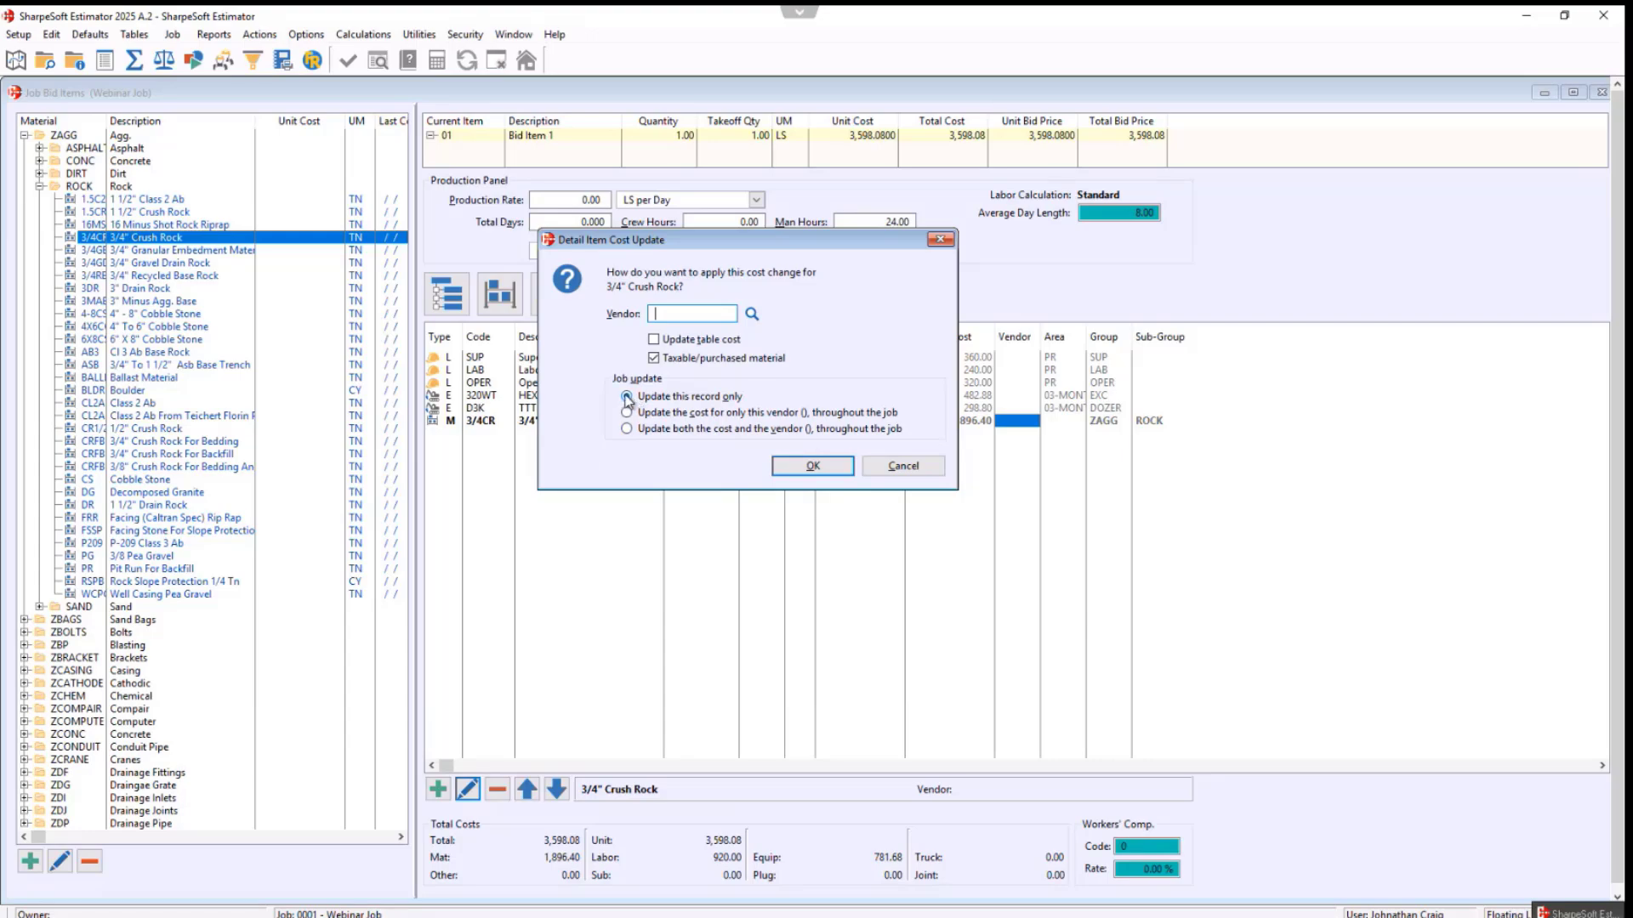
click(812, 468)
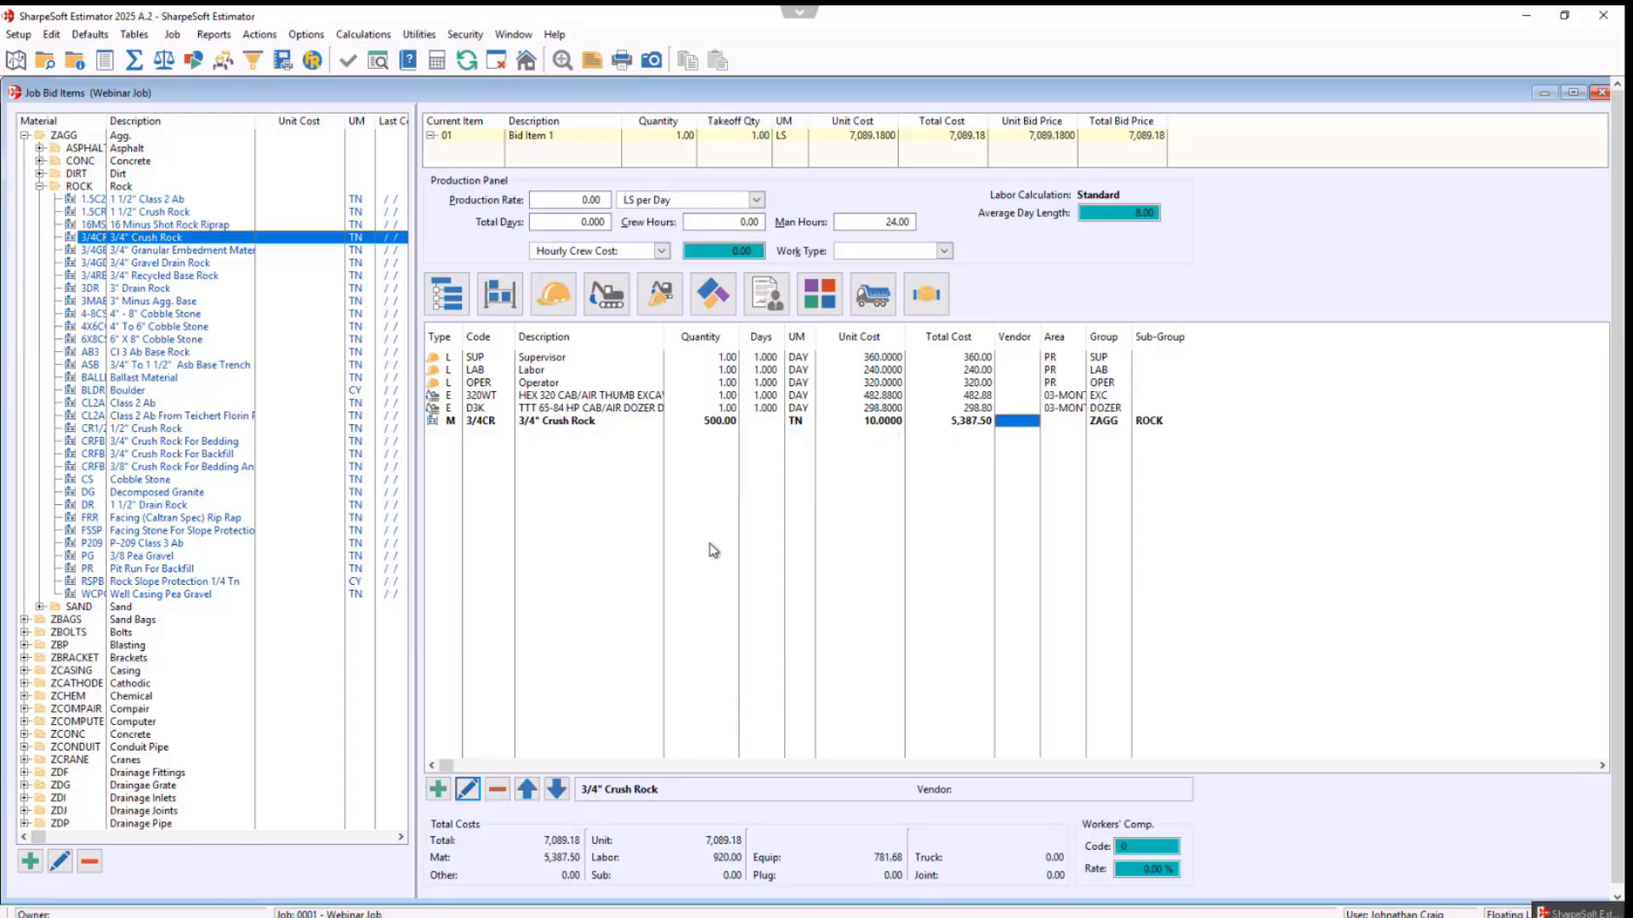
click(886, 360)
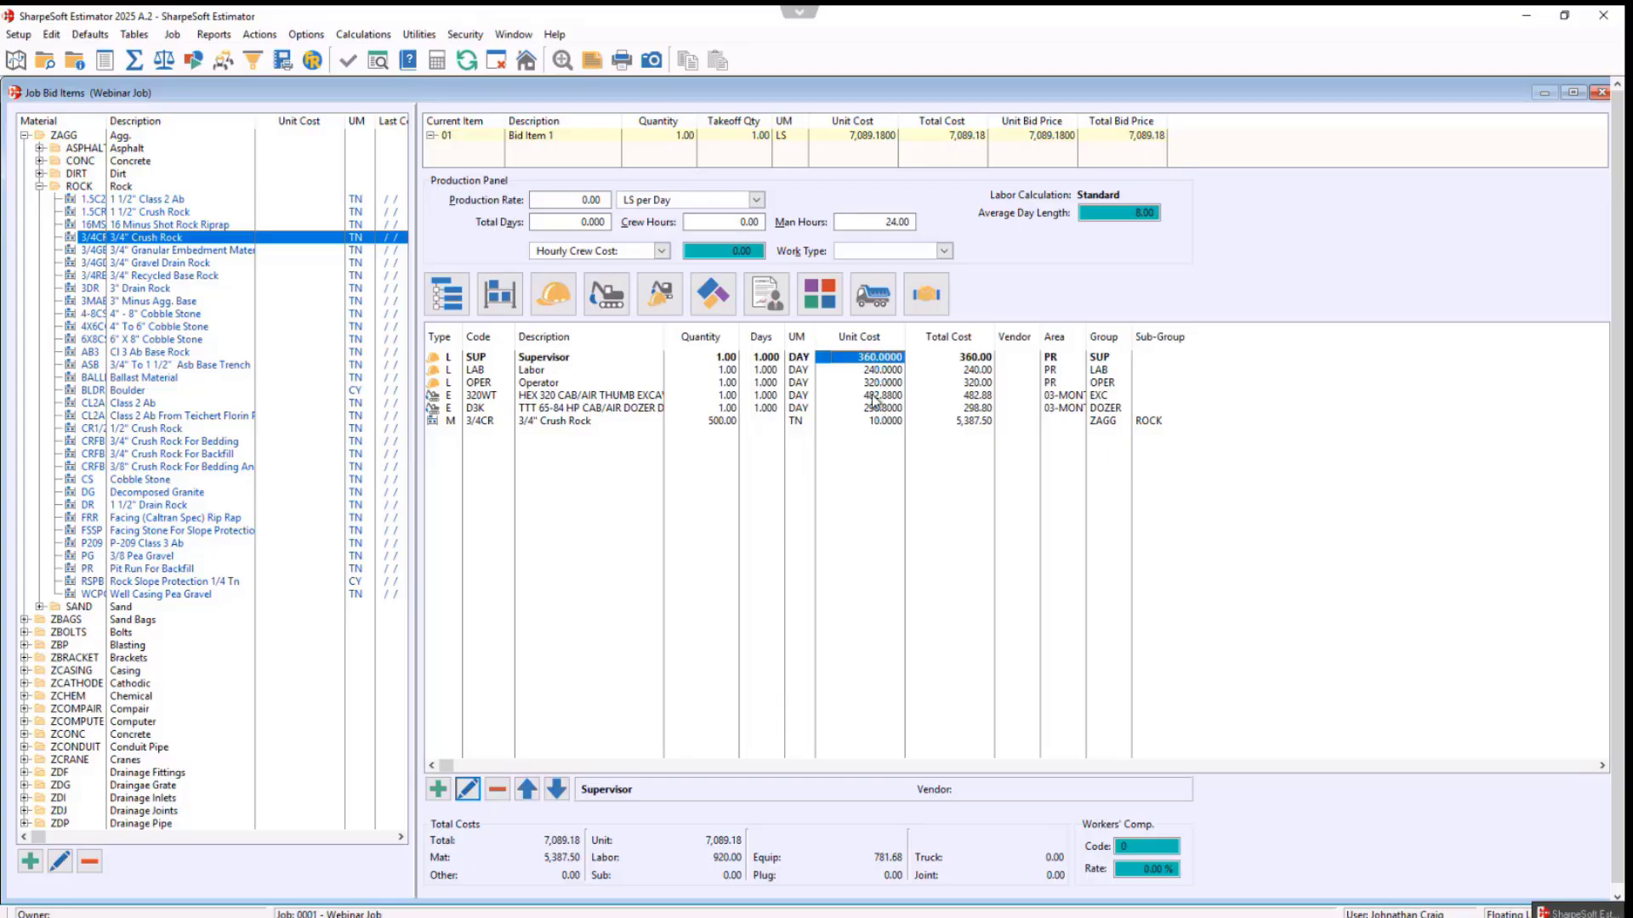
click(876, 397)
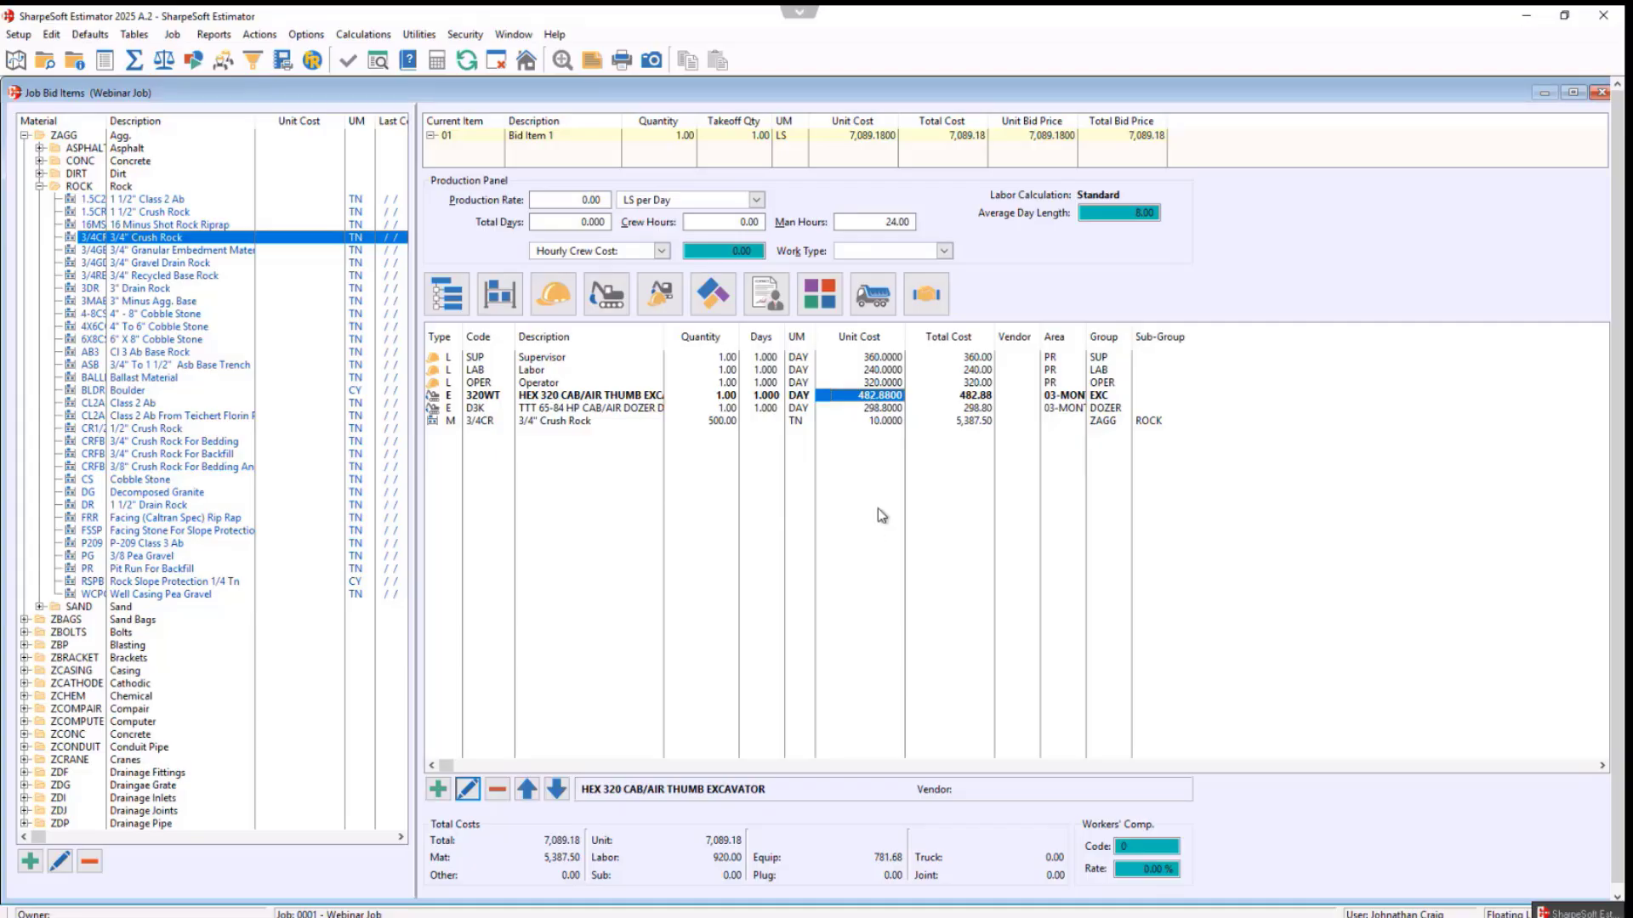
click(871, 358)
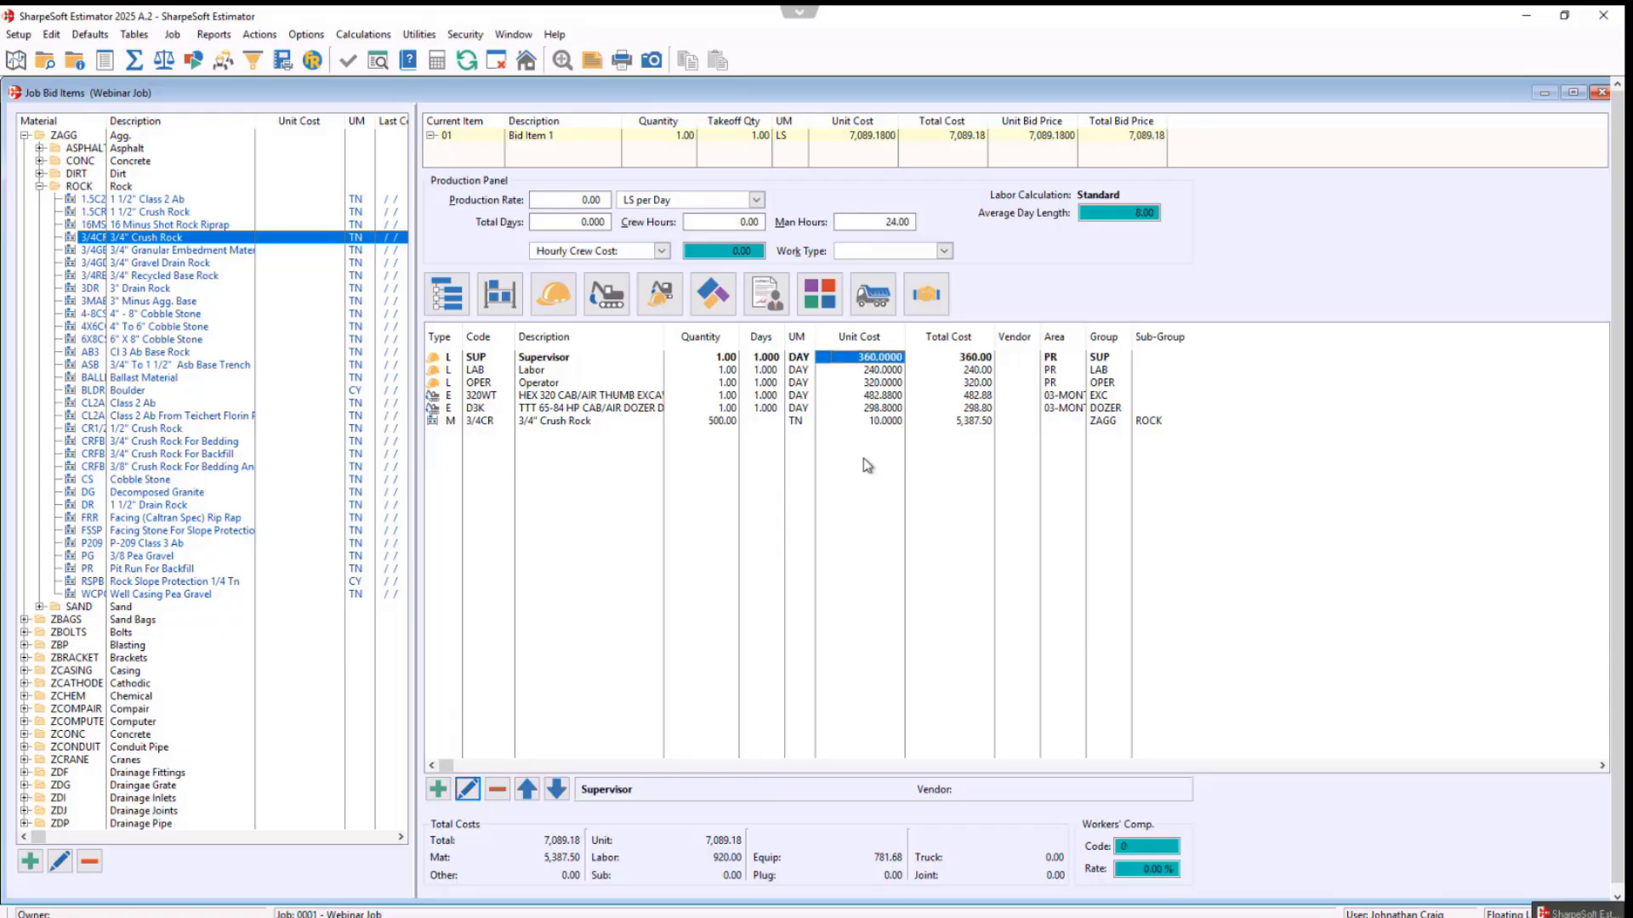
click(873, 397)
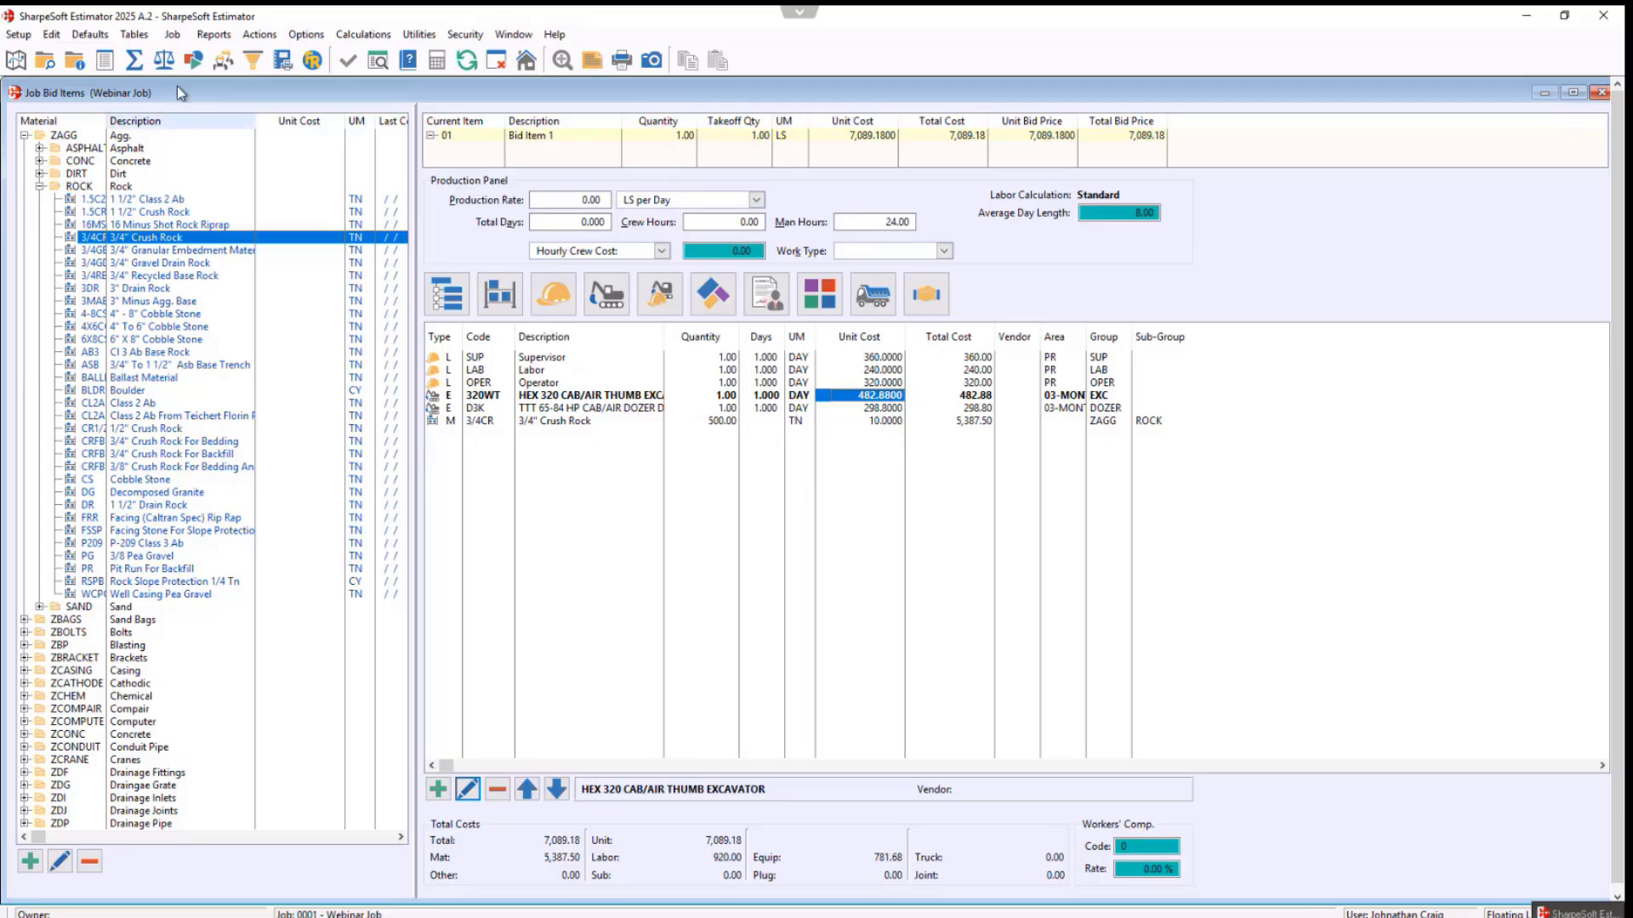
- Examine the D3K dozer's rates by area in the master Equipment table, then close its rates
click(134, 35)
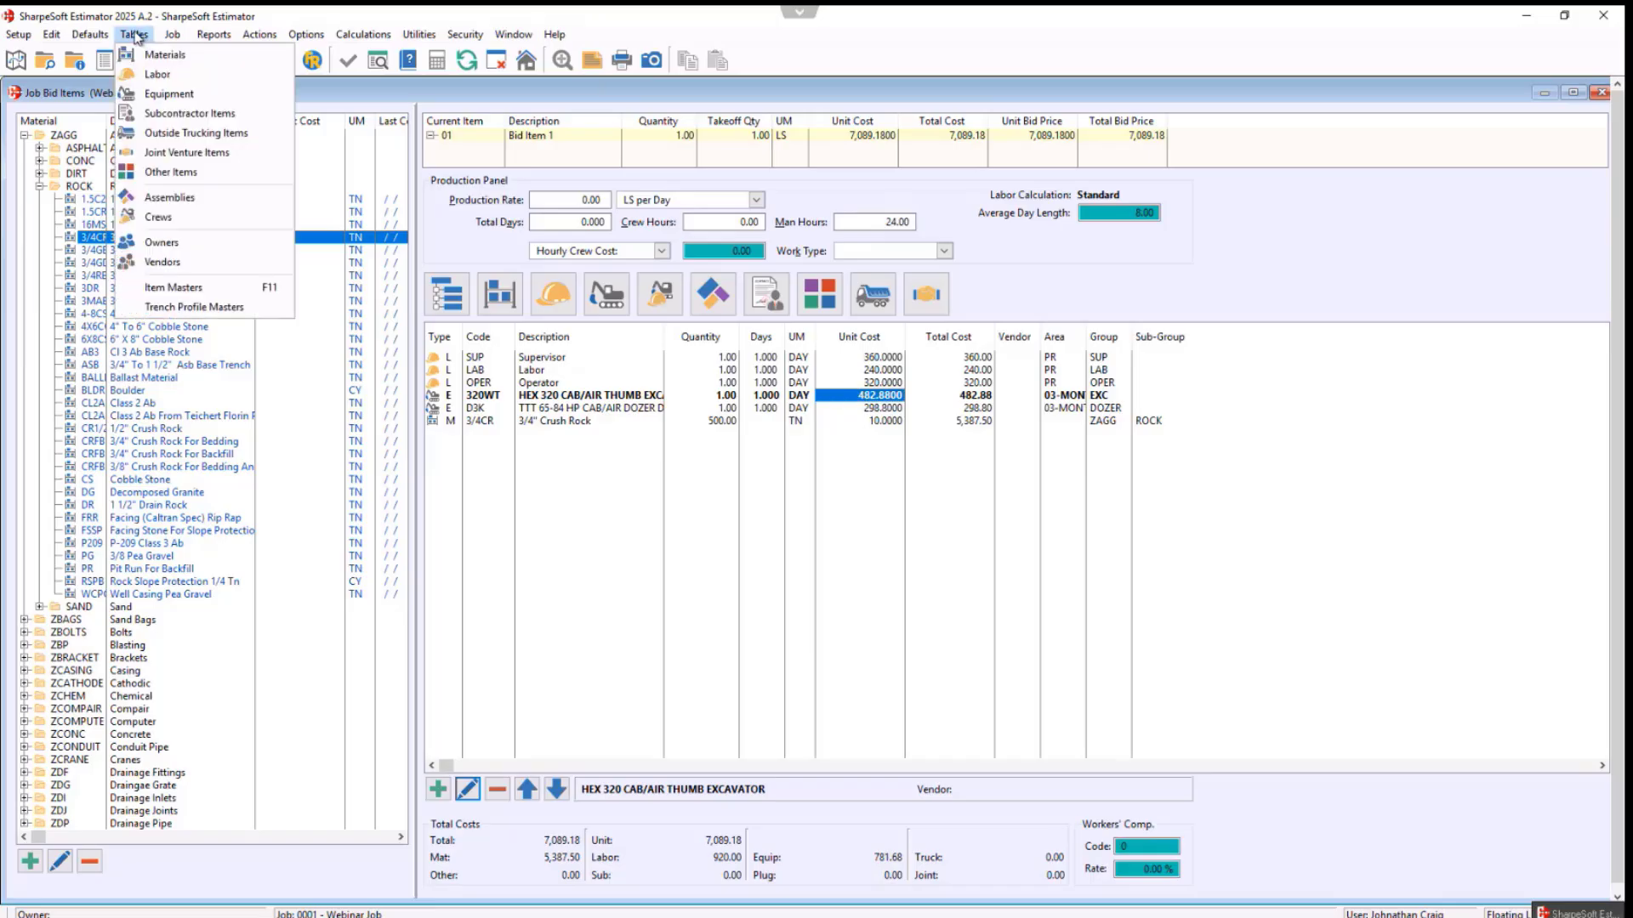
click(164, 95)
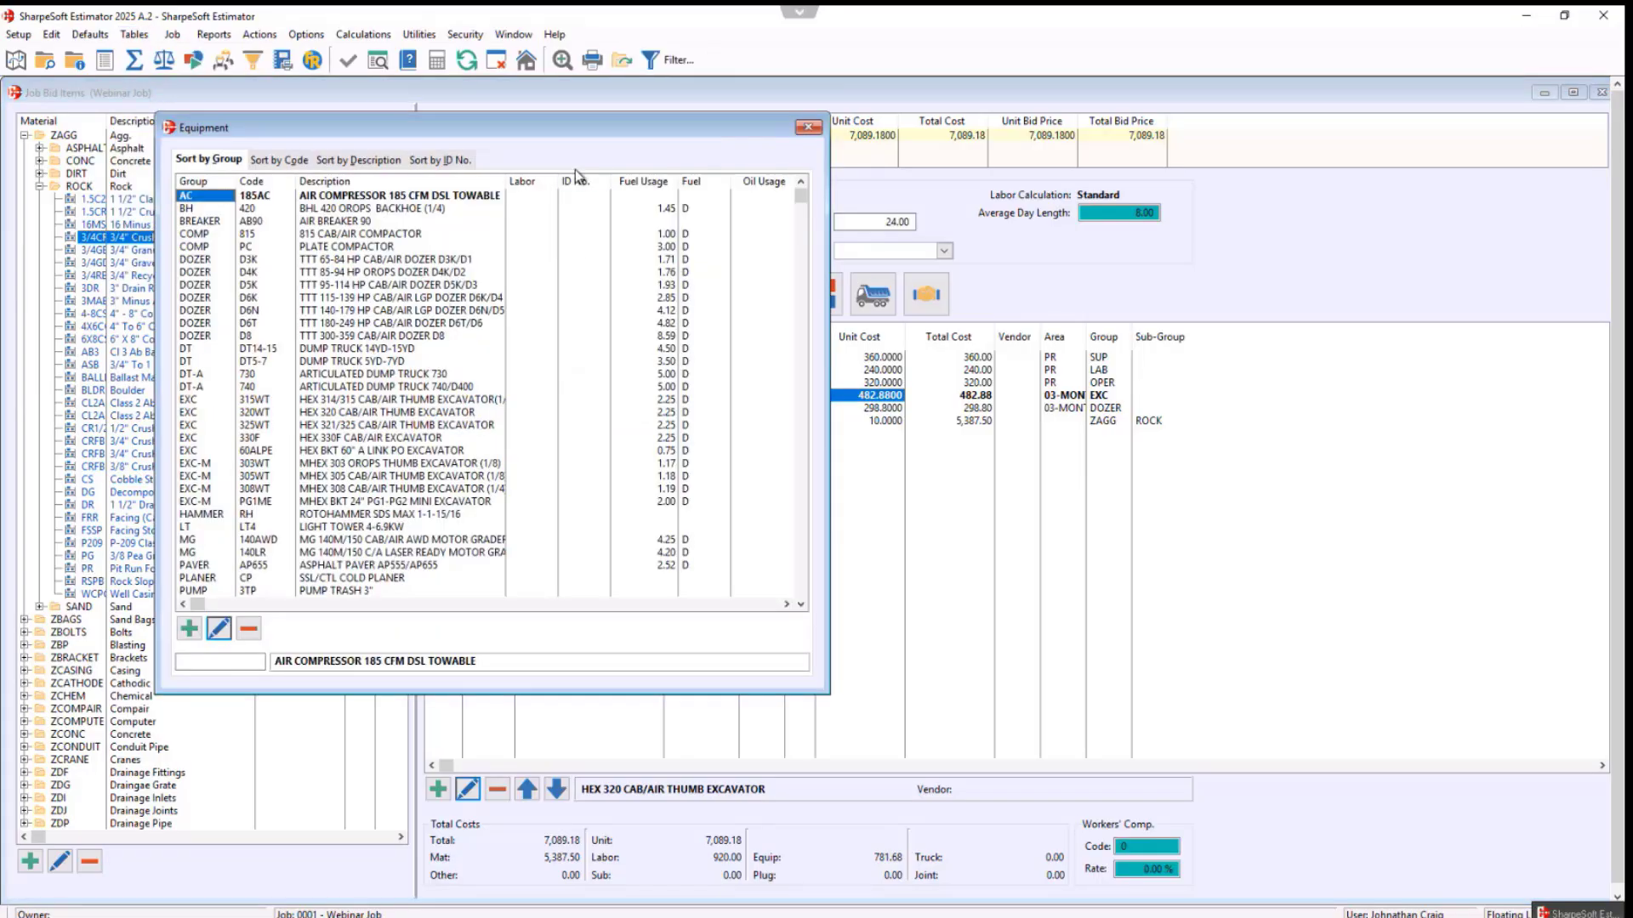
drag(557, 134, 1157, 202)
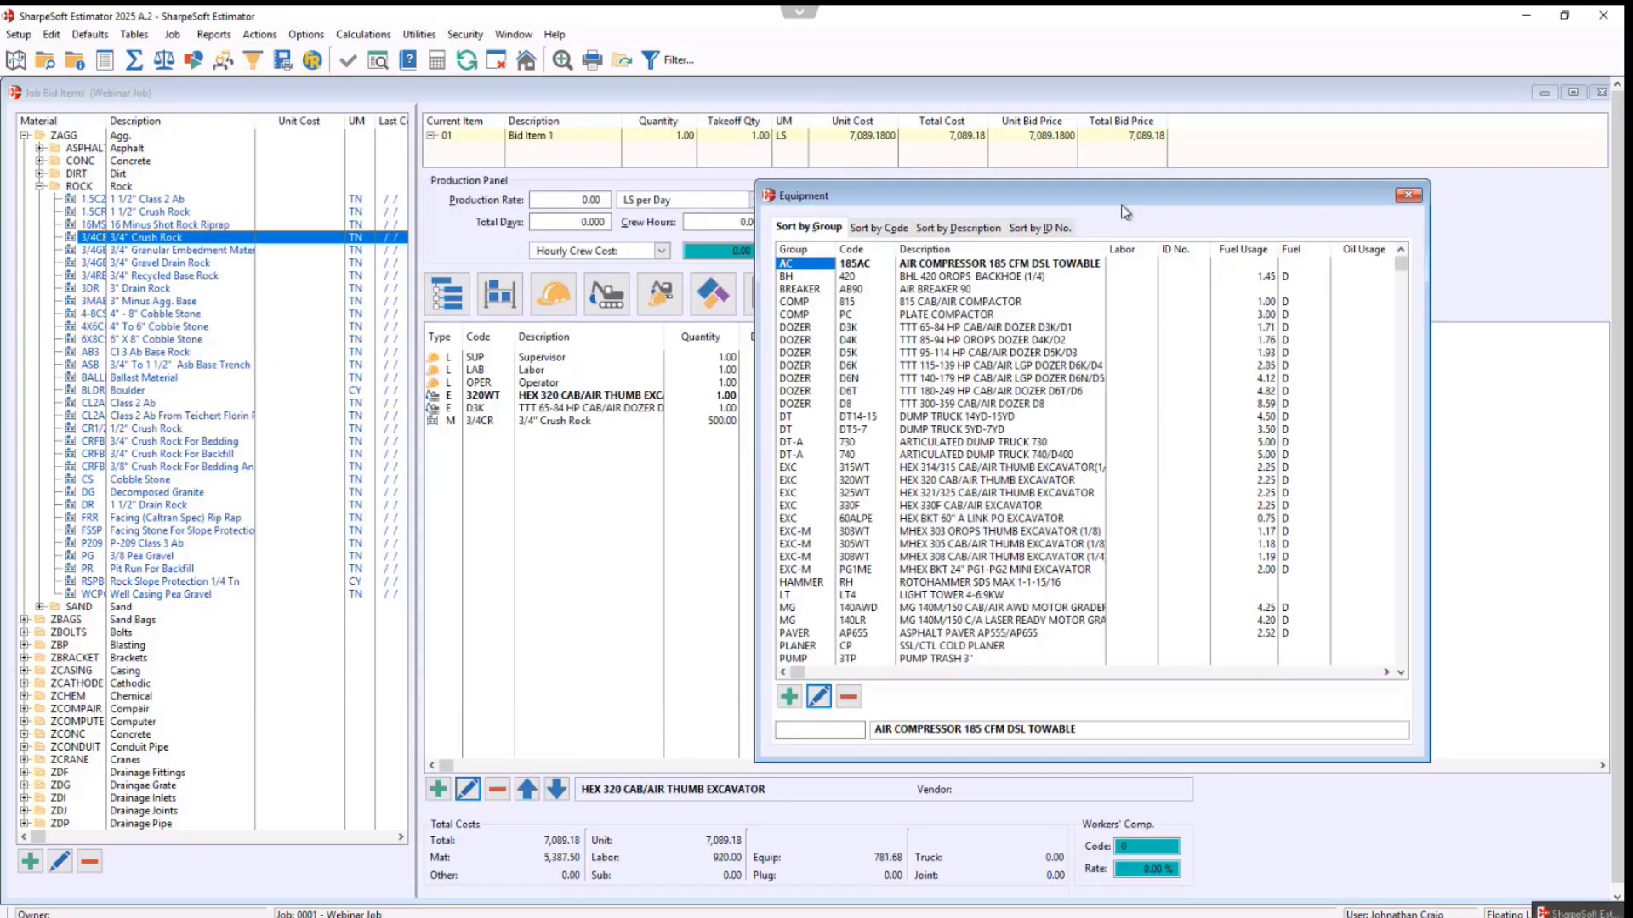
double_click(972, 328)
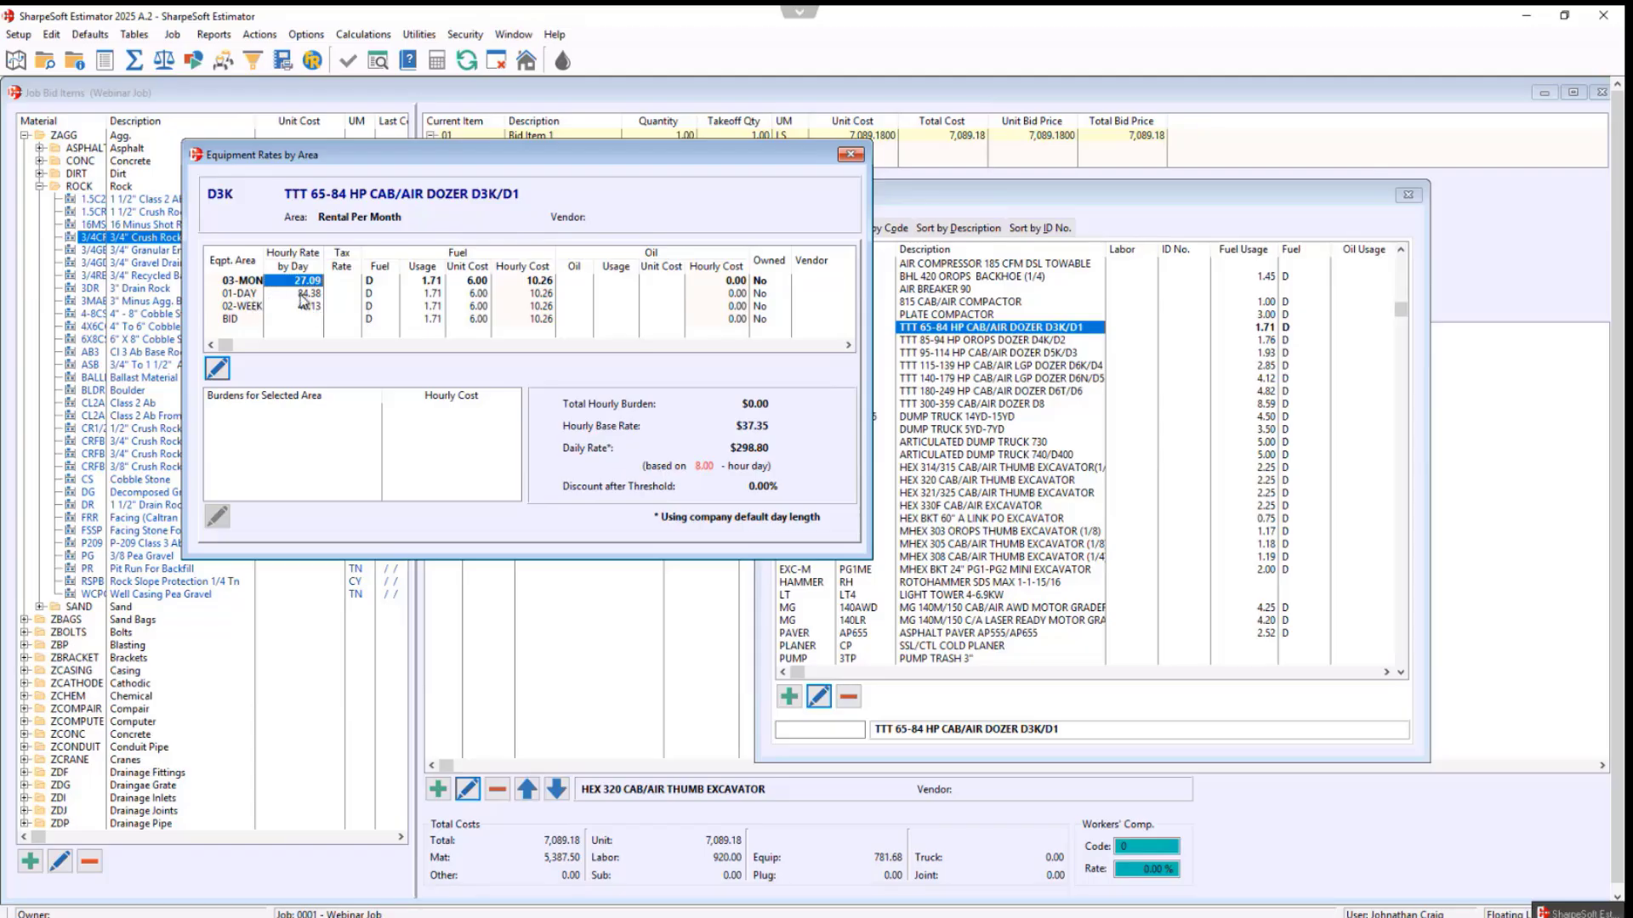
click(850, 155)
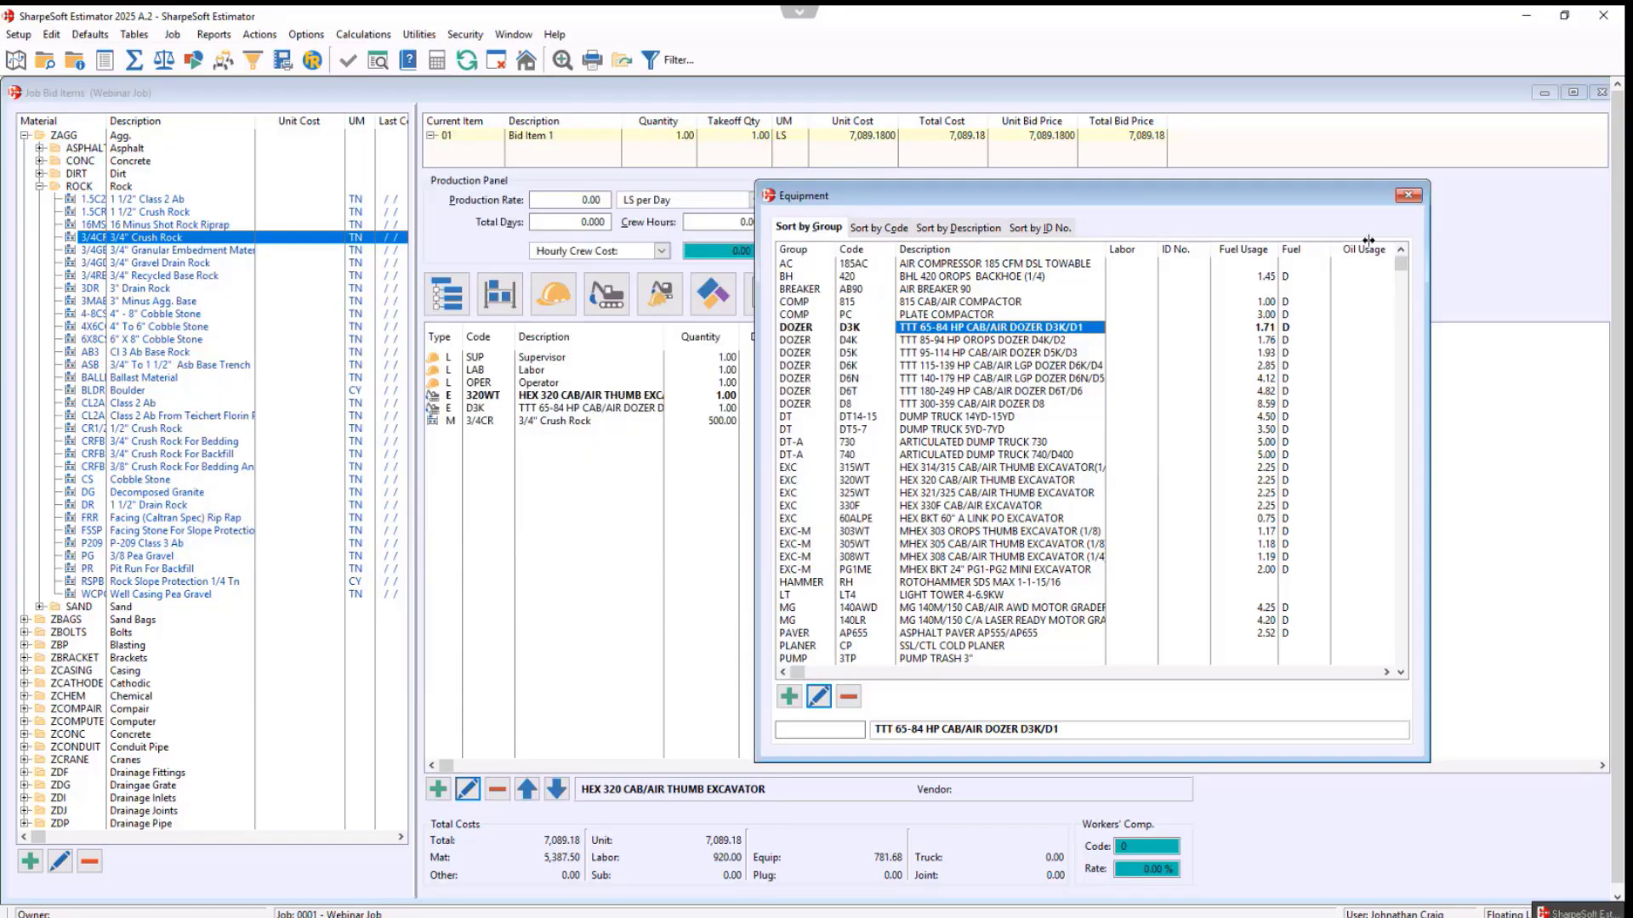
- Change the job's default equipment area from Rental Per Month to Rental Per Day and update all existing bid items
click(1409, 197)
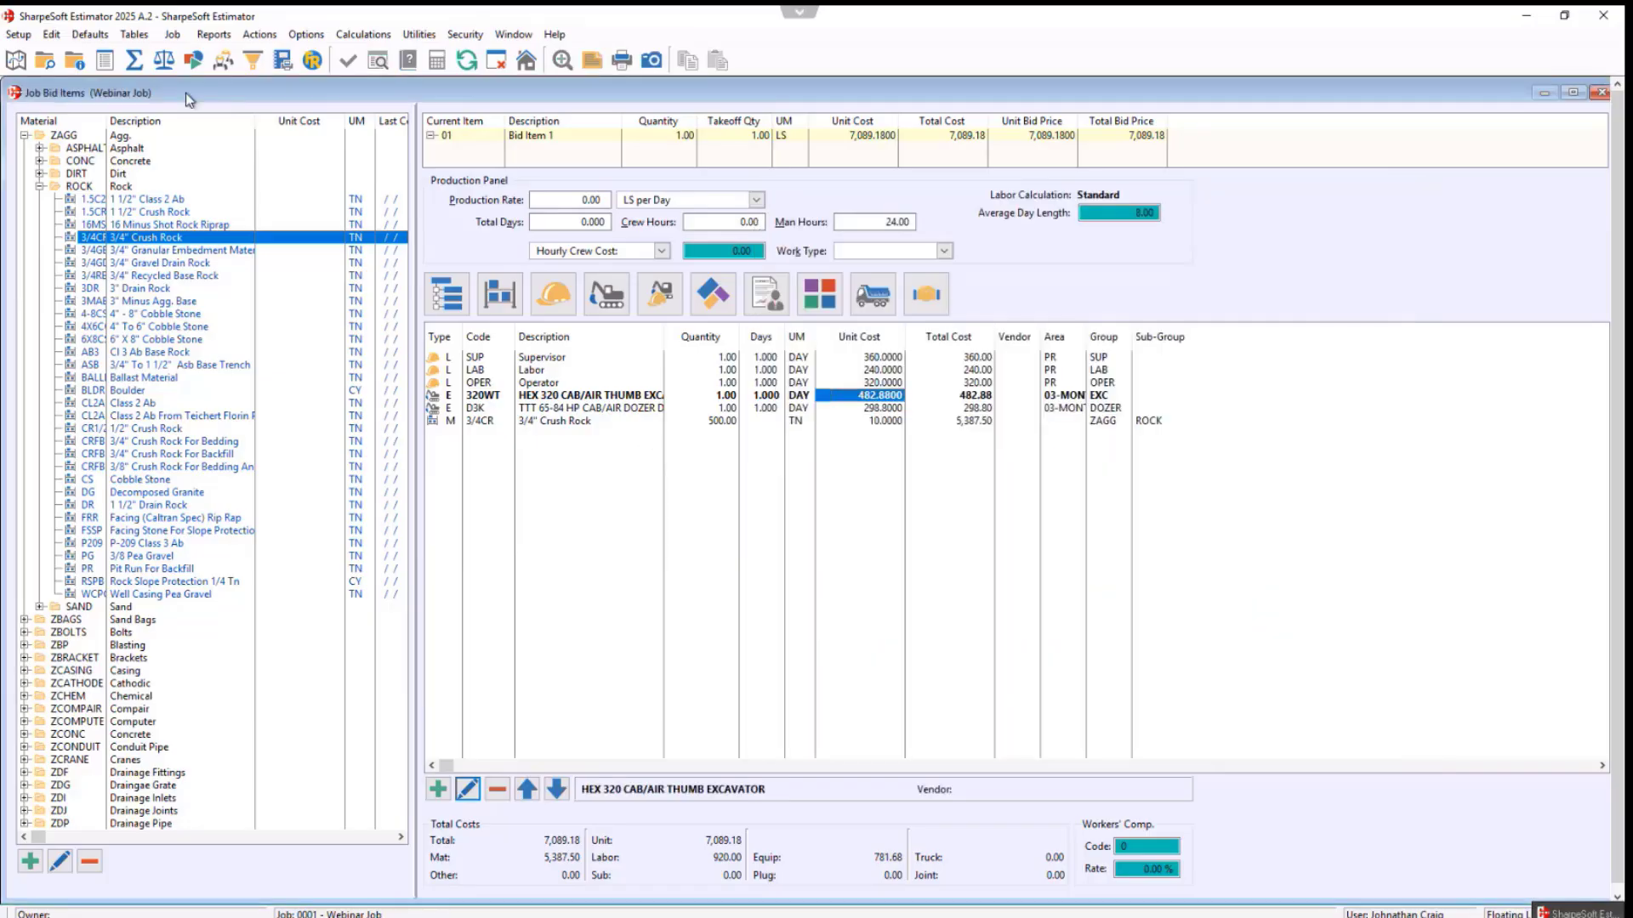
click(173, 34)
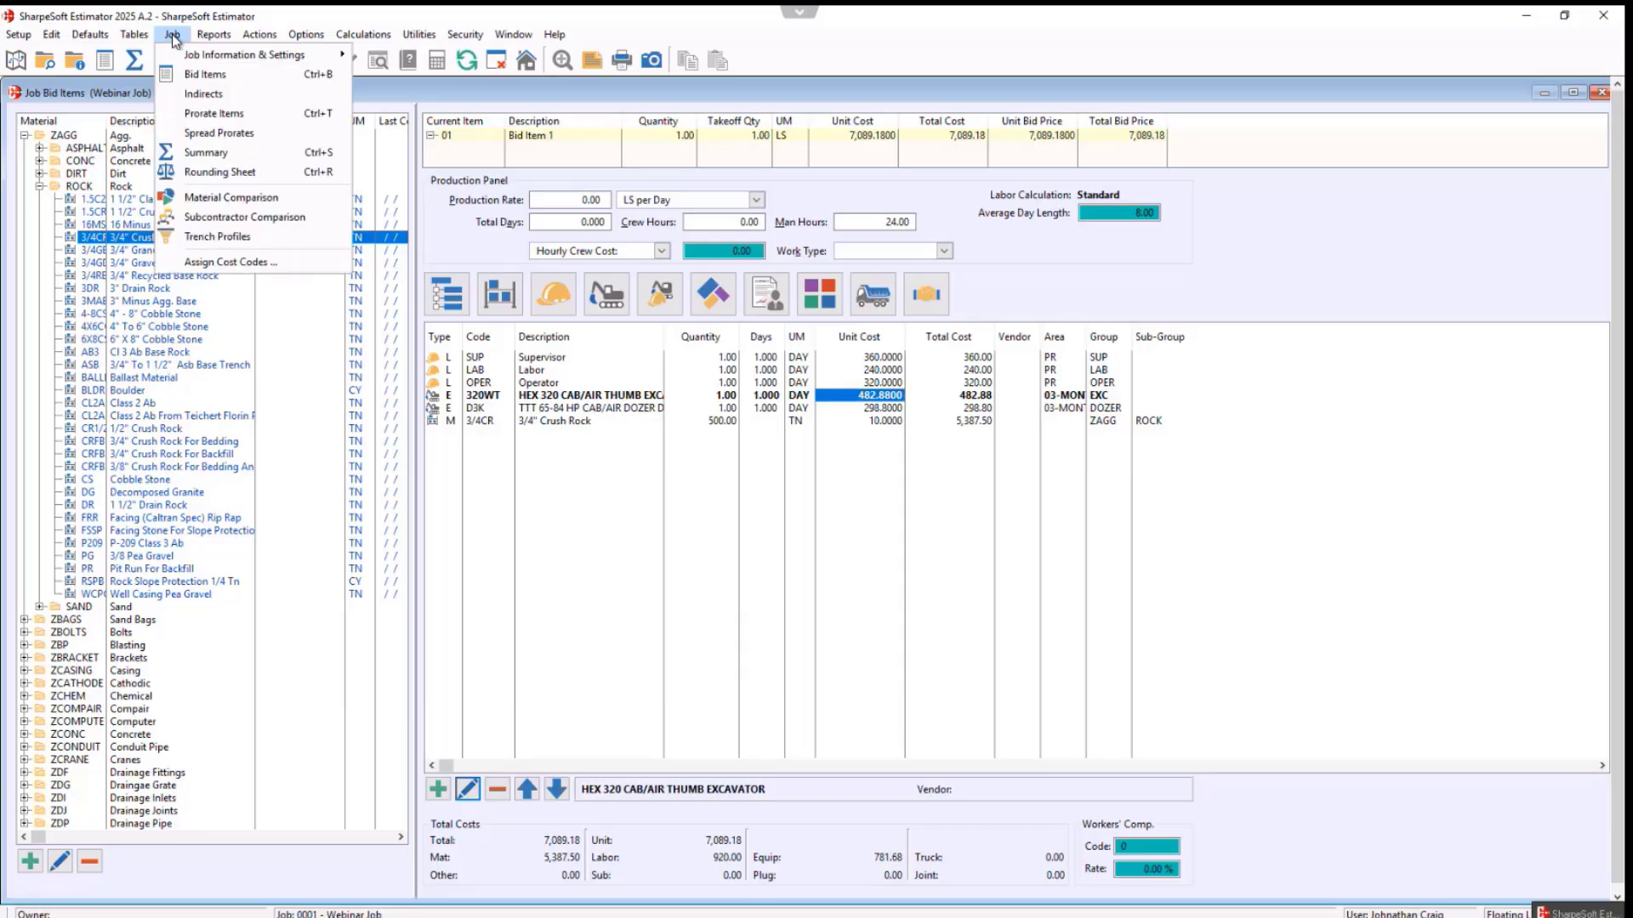
mouse_move(180, 58)
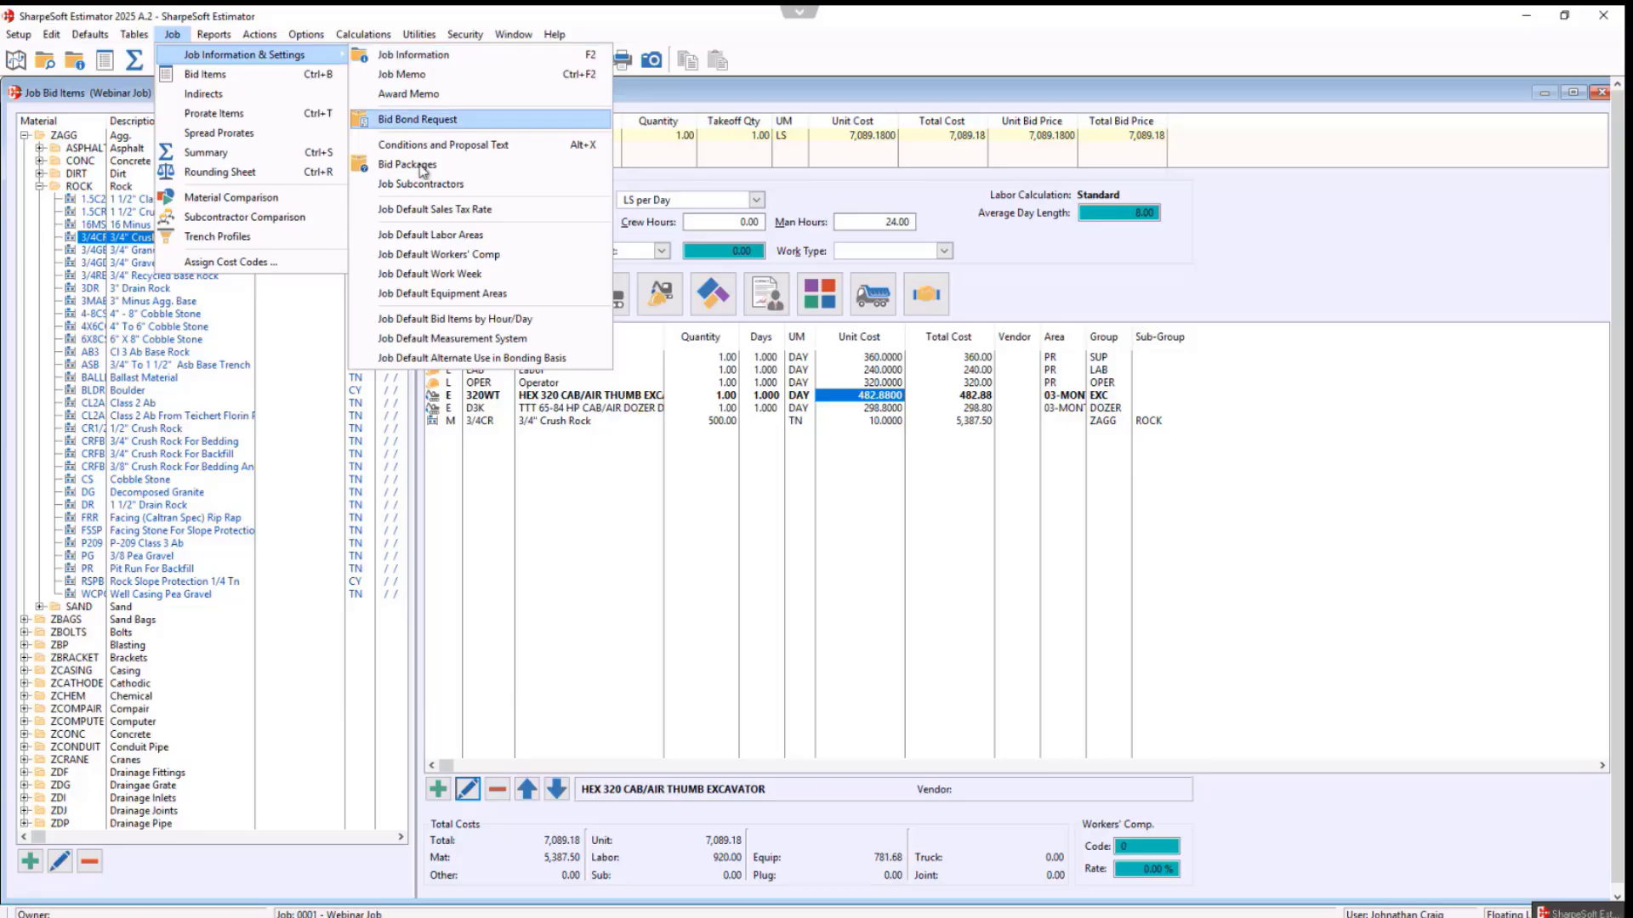
click(448, 295)
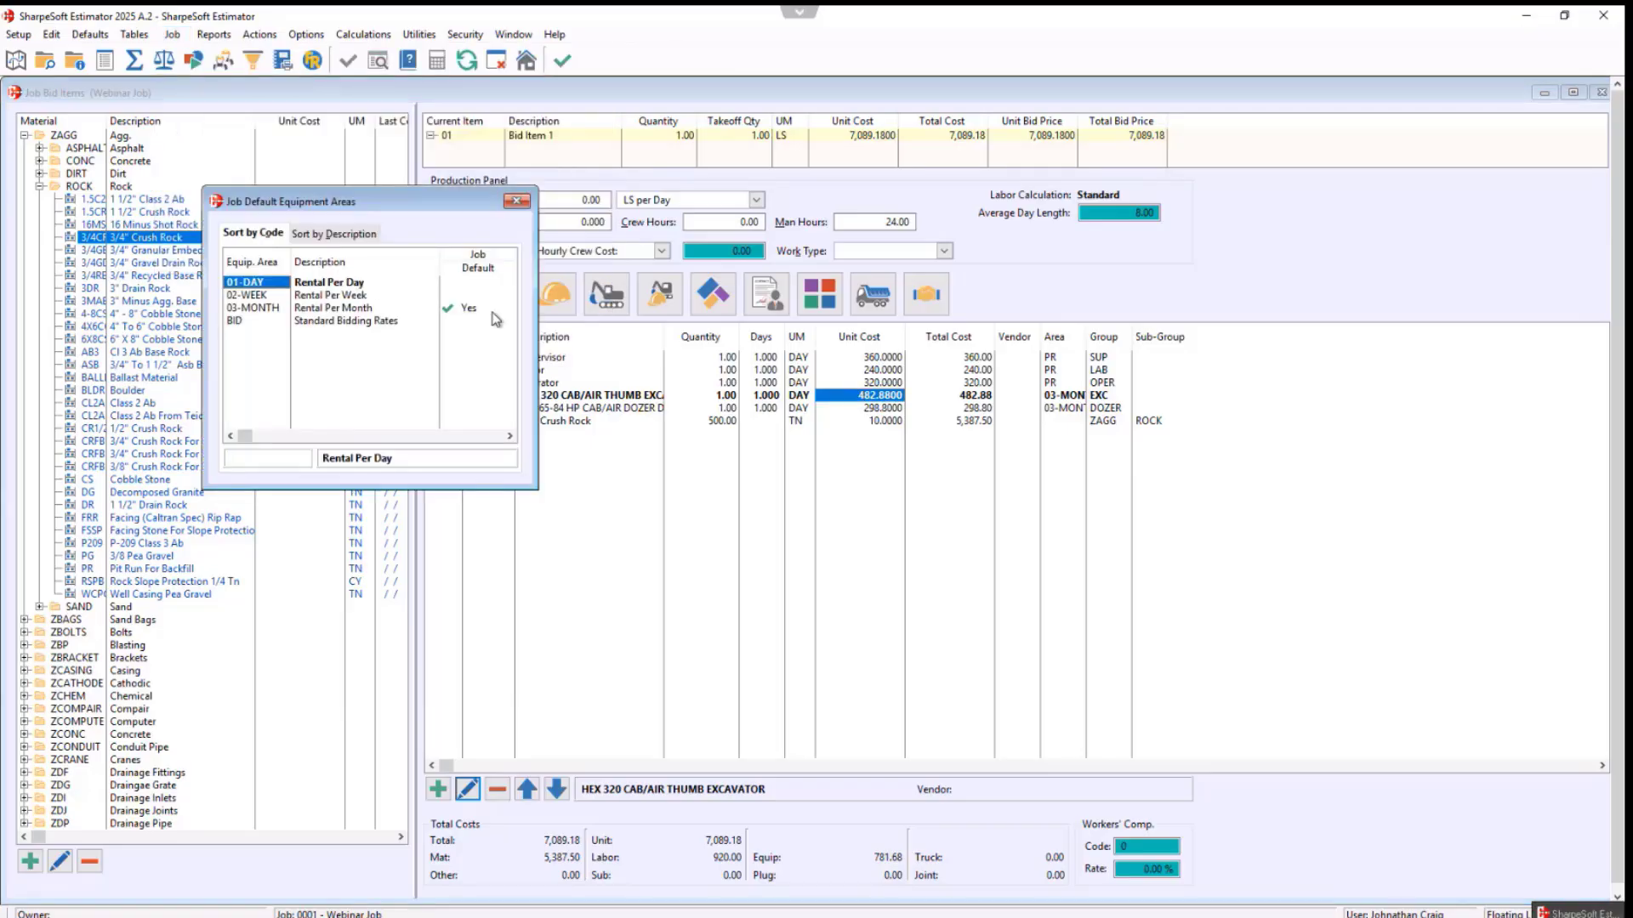
click(455, 283)
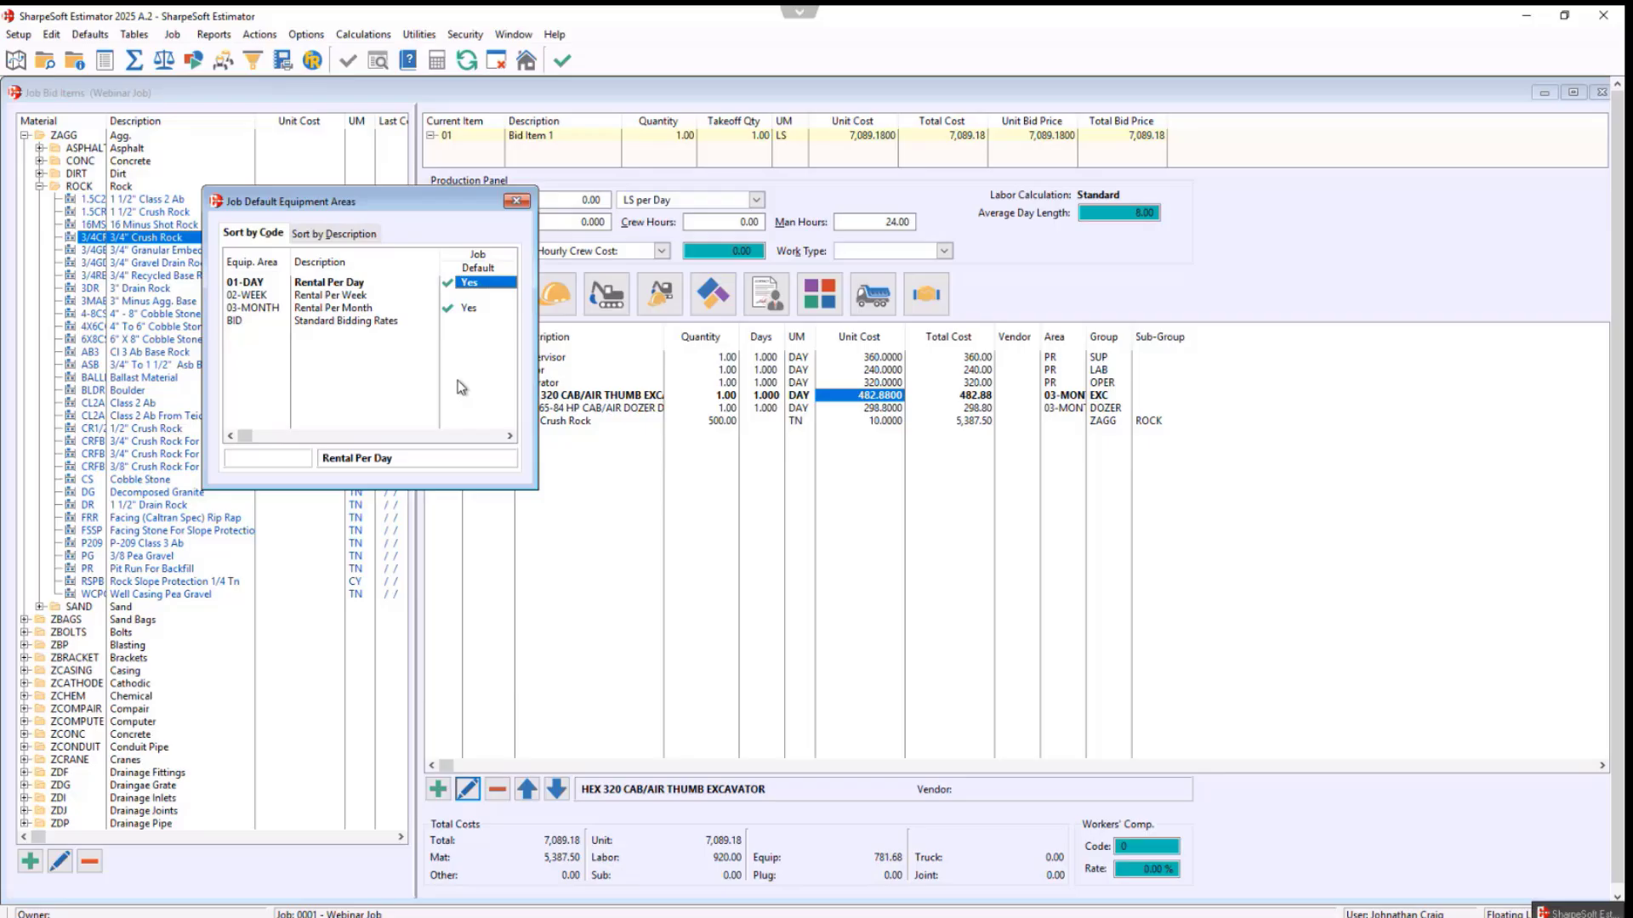
click(451, 314)
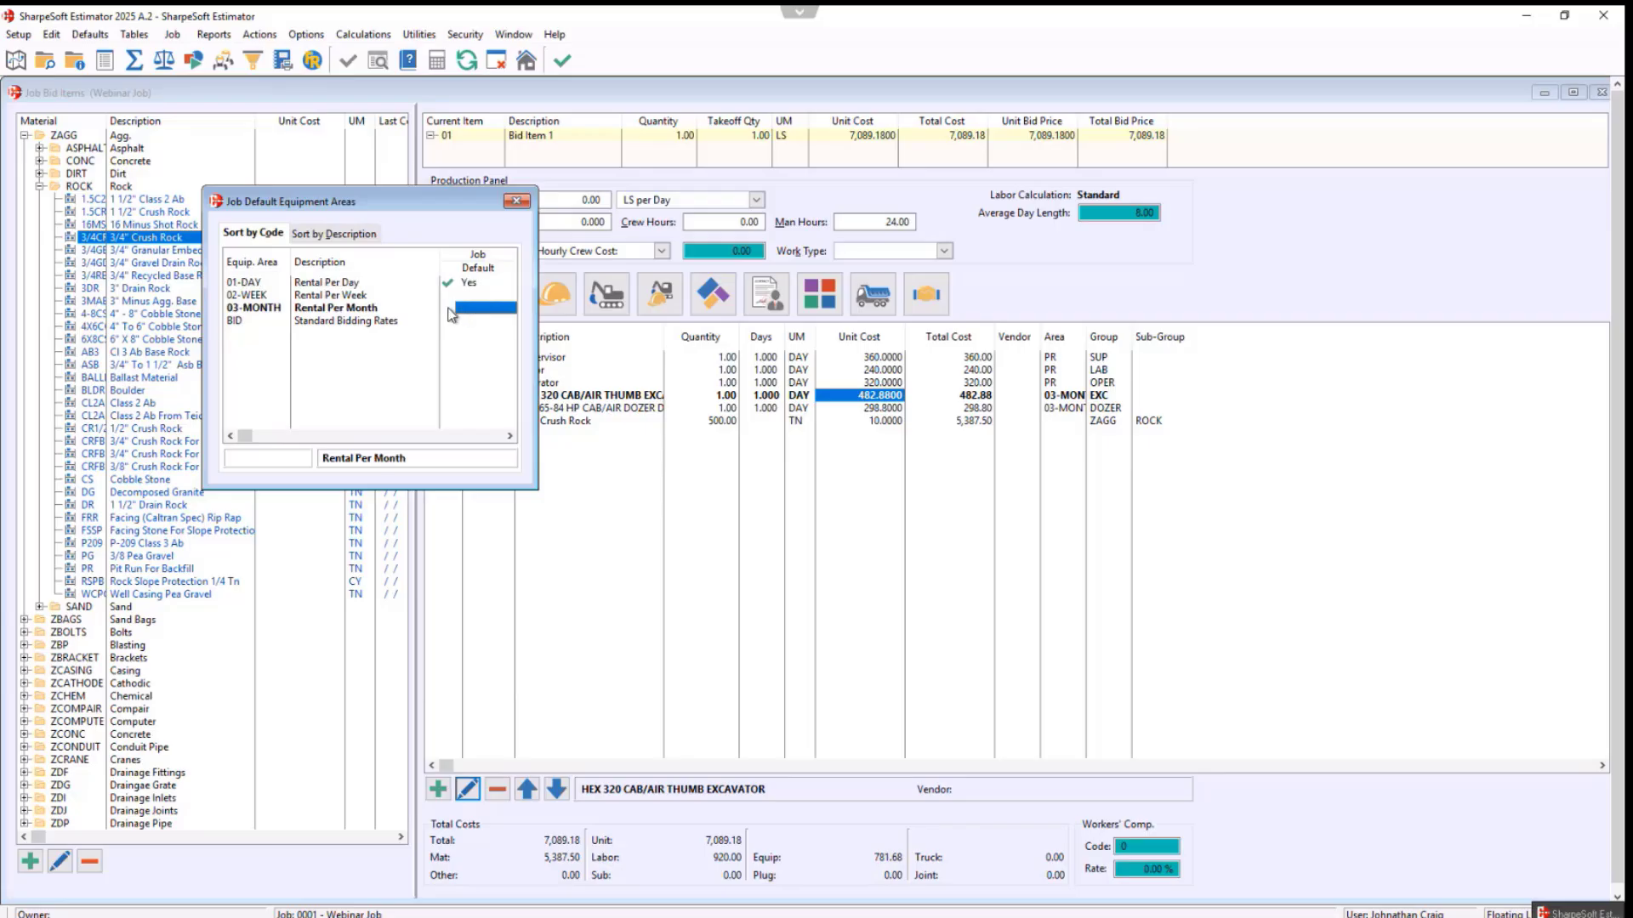
click(517, 202)
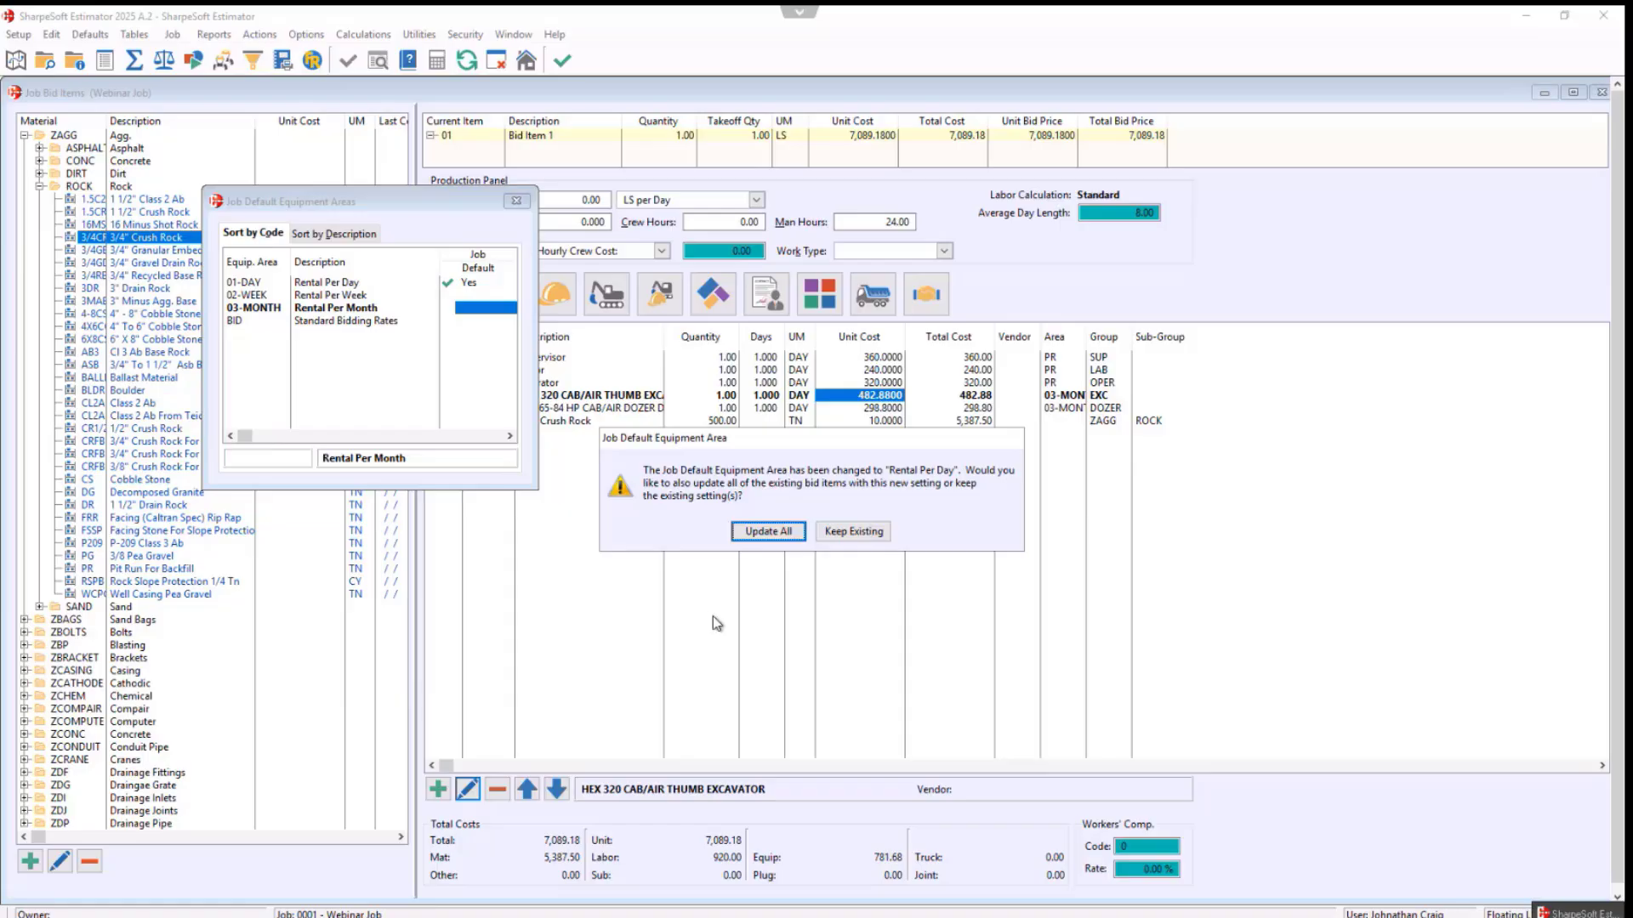
click(770, 531)
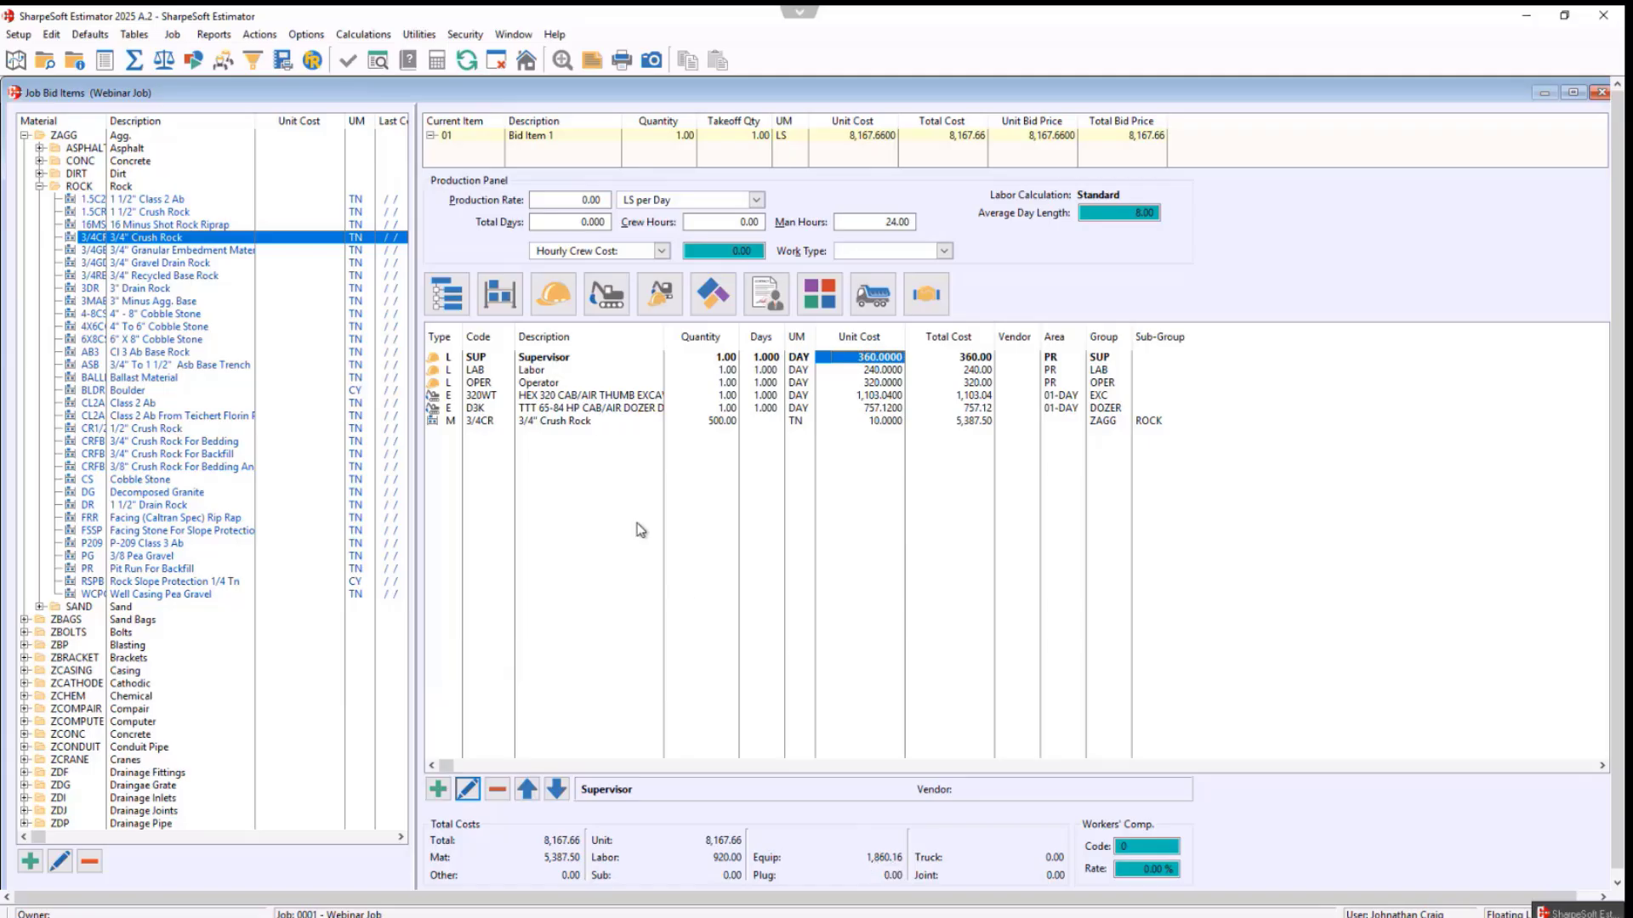
- Examine the private and prevailing wage rates of the Labor resource in the master Labor table, then close the table
click(134, 35)
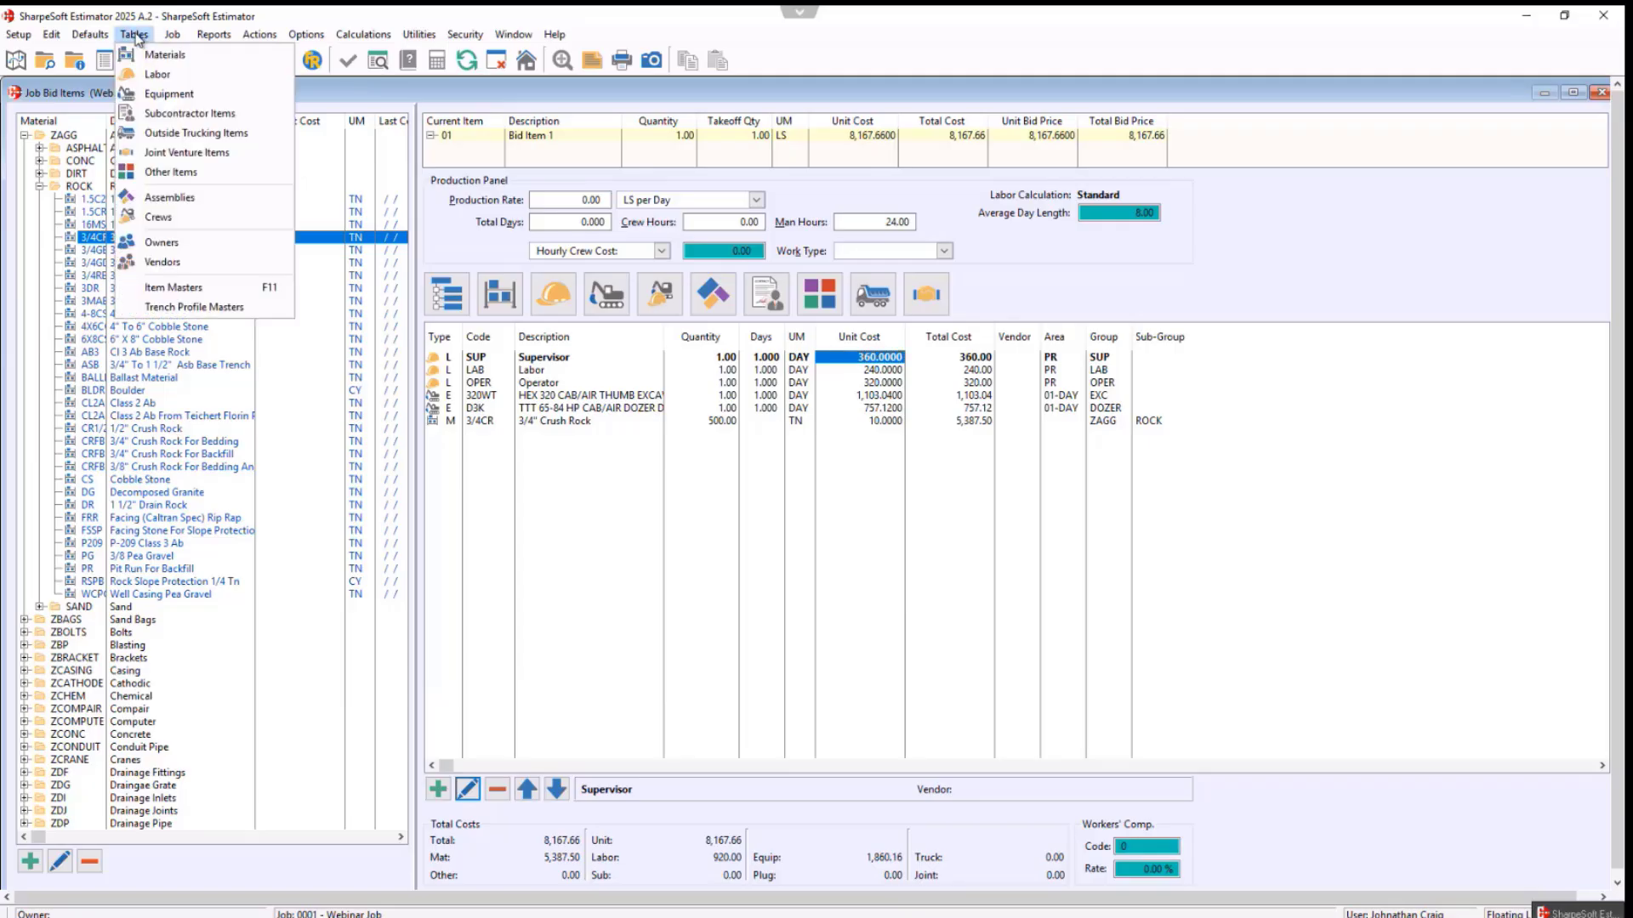
click(146, 75)
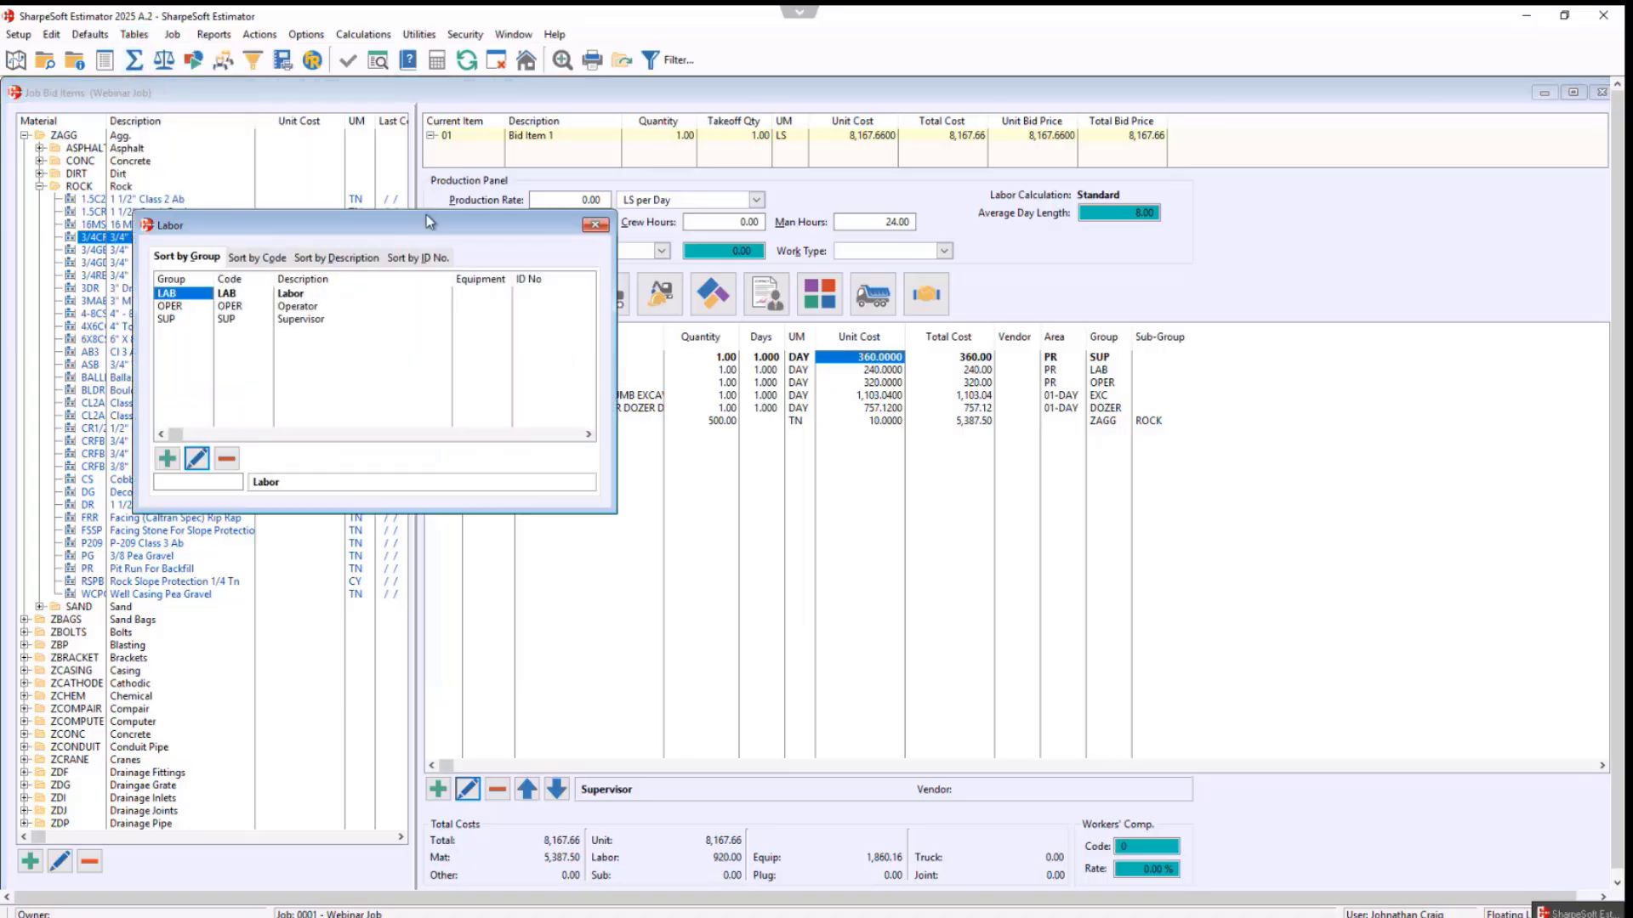
drag(507, 224, 531, 442)
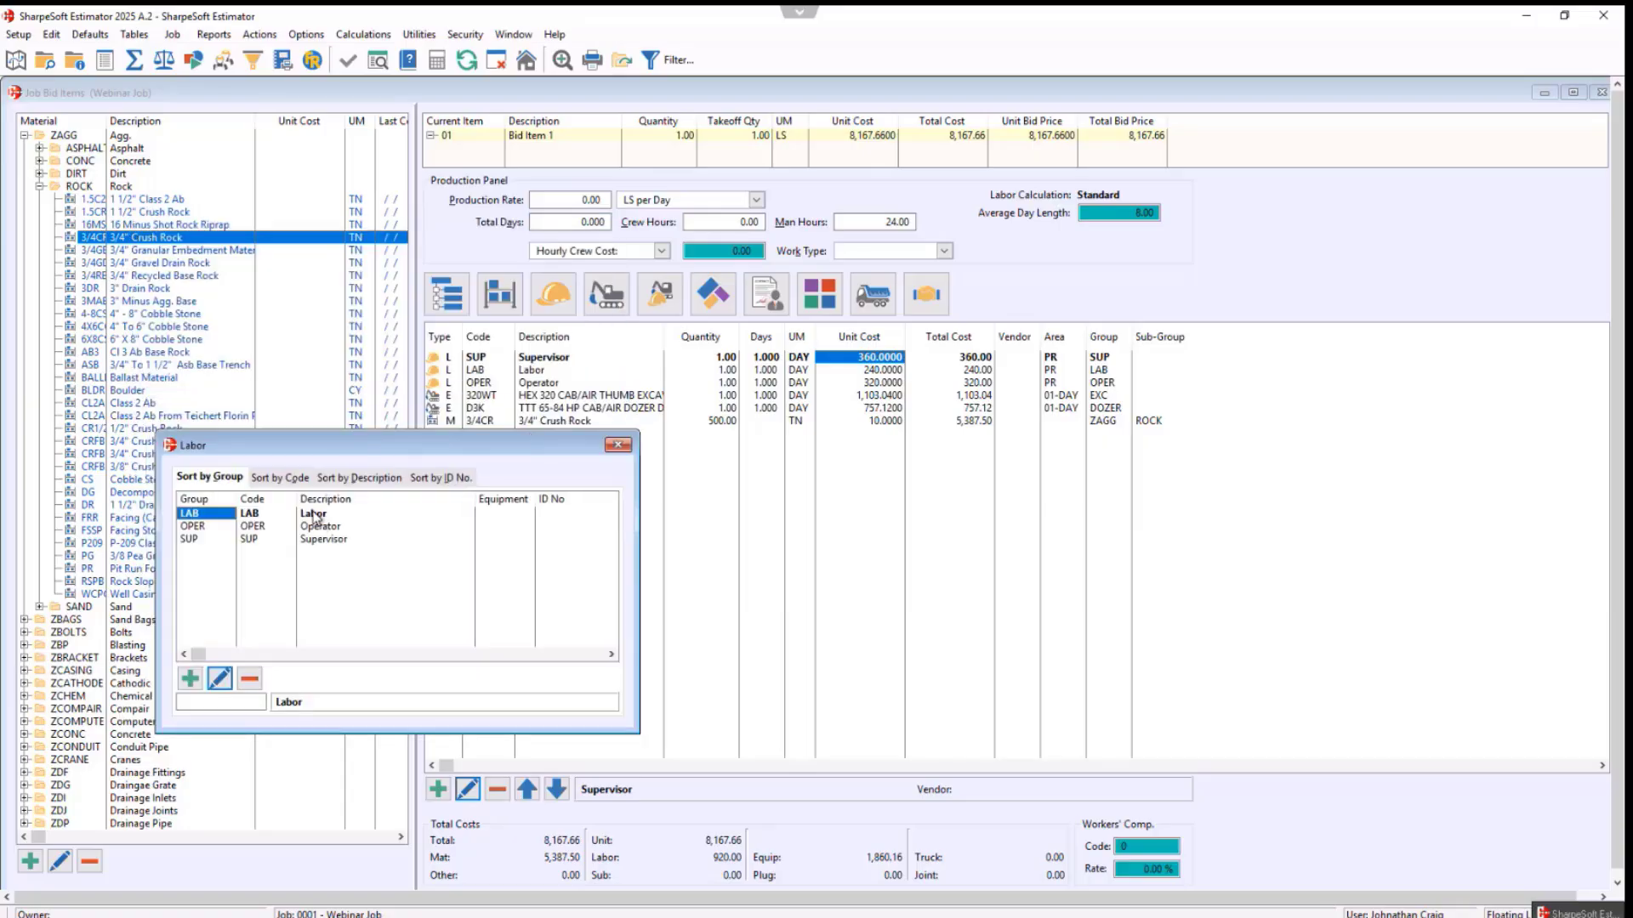
double_click(315, 515)
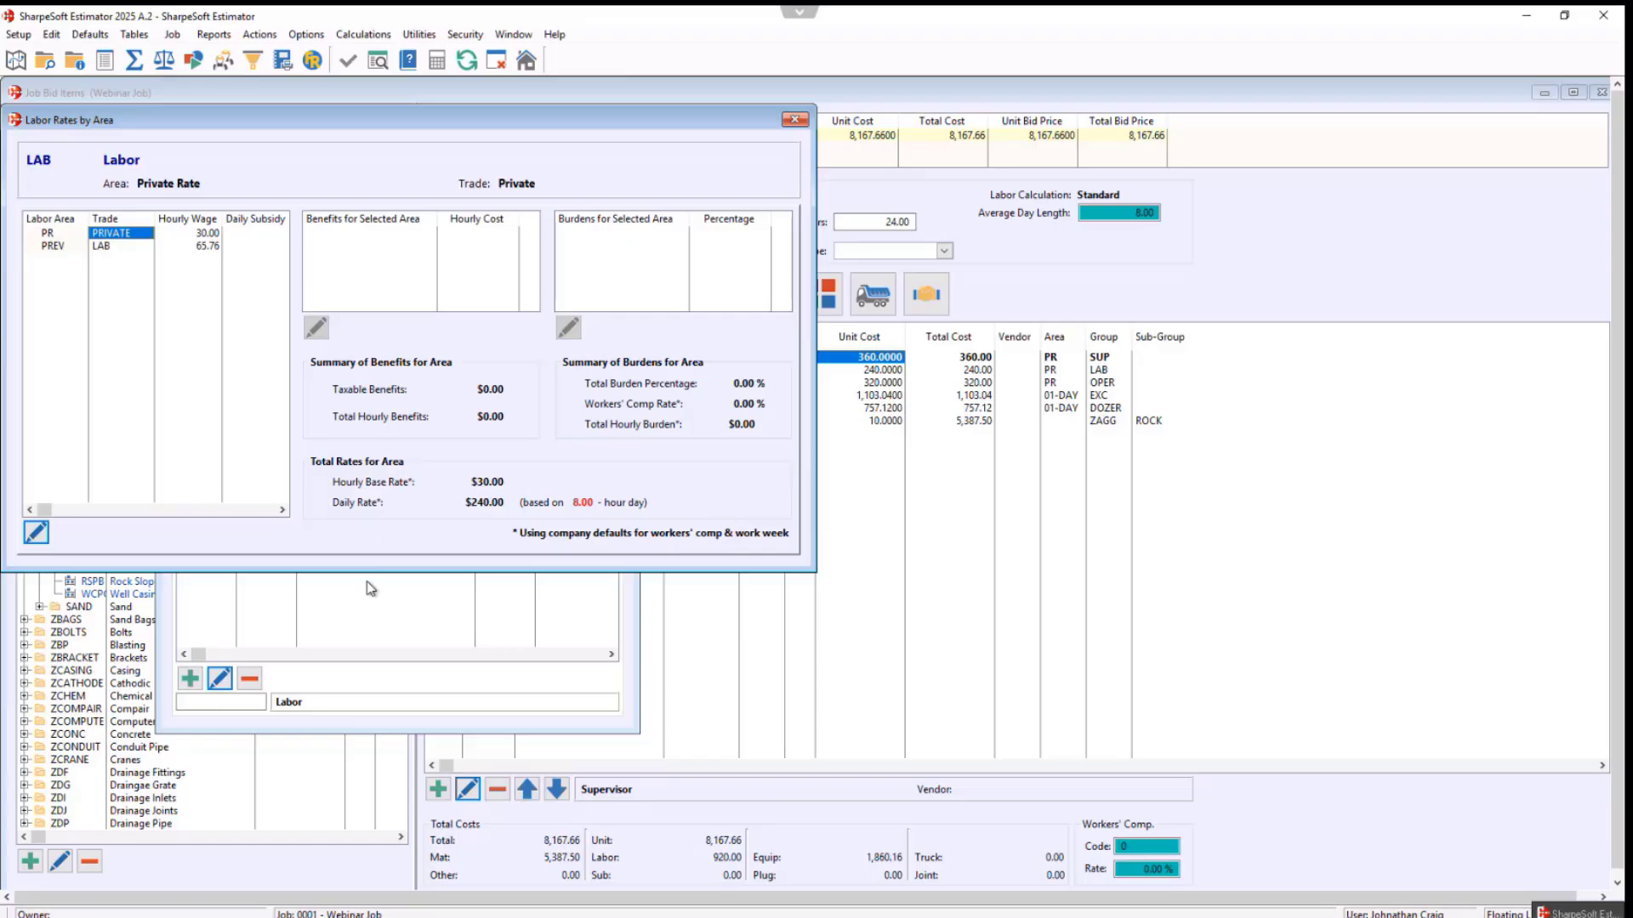
click(54, 247)
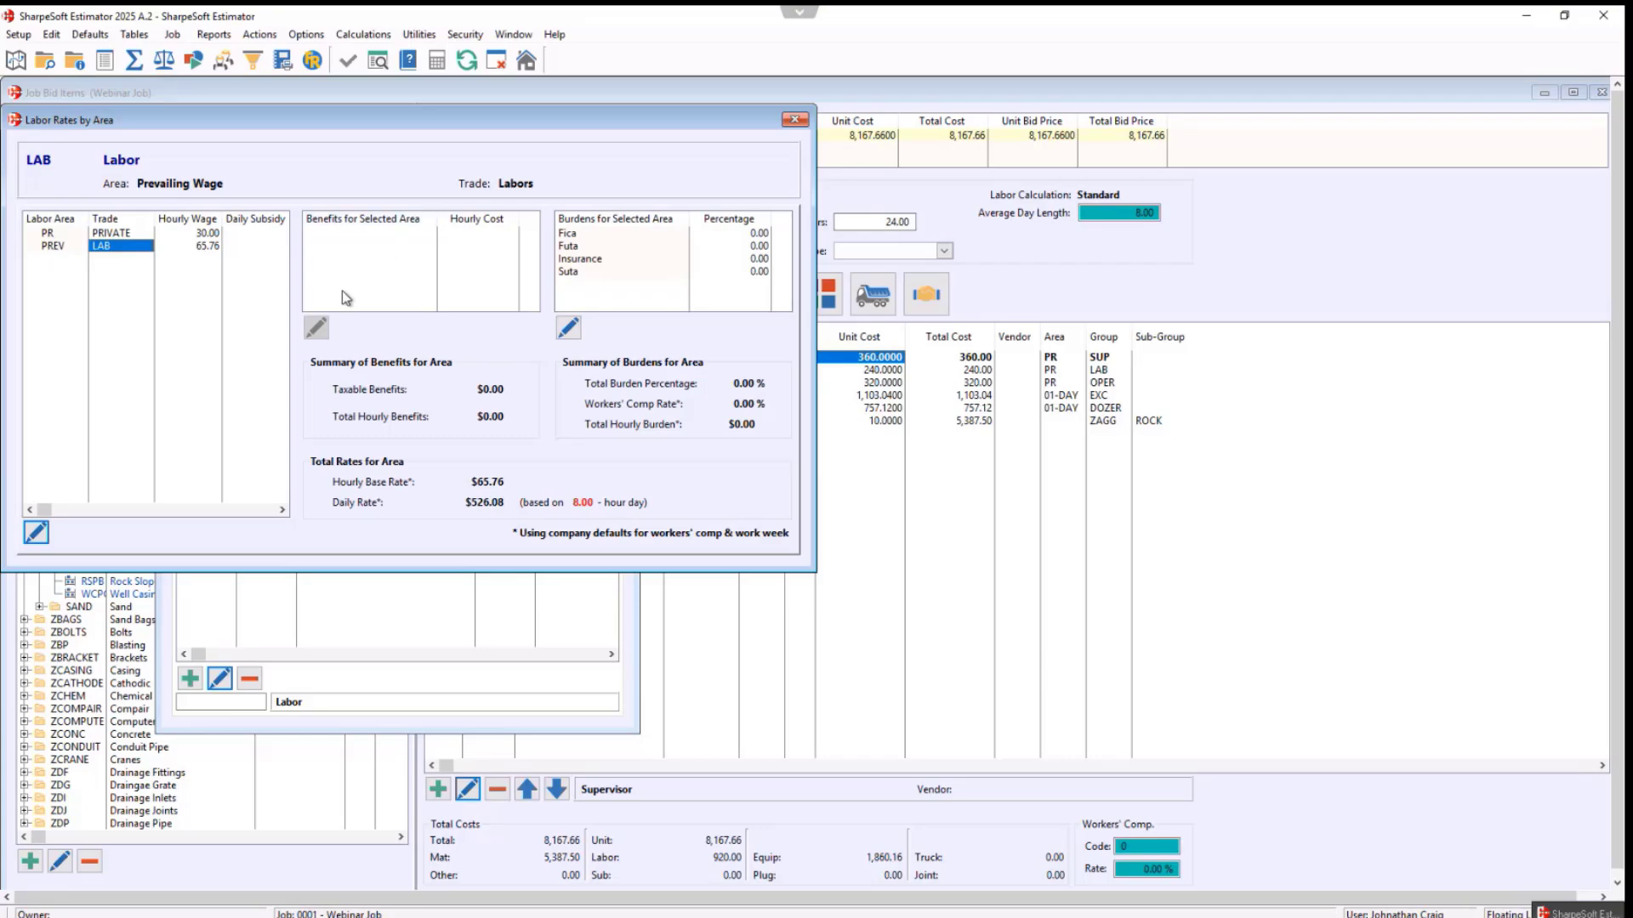
click(795, 122)
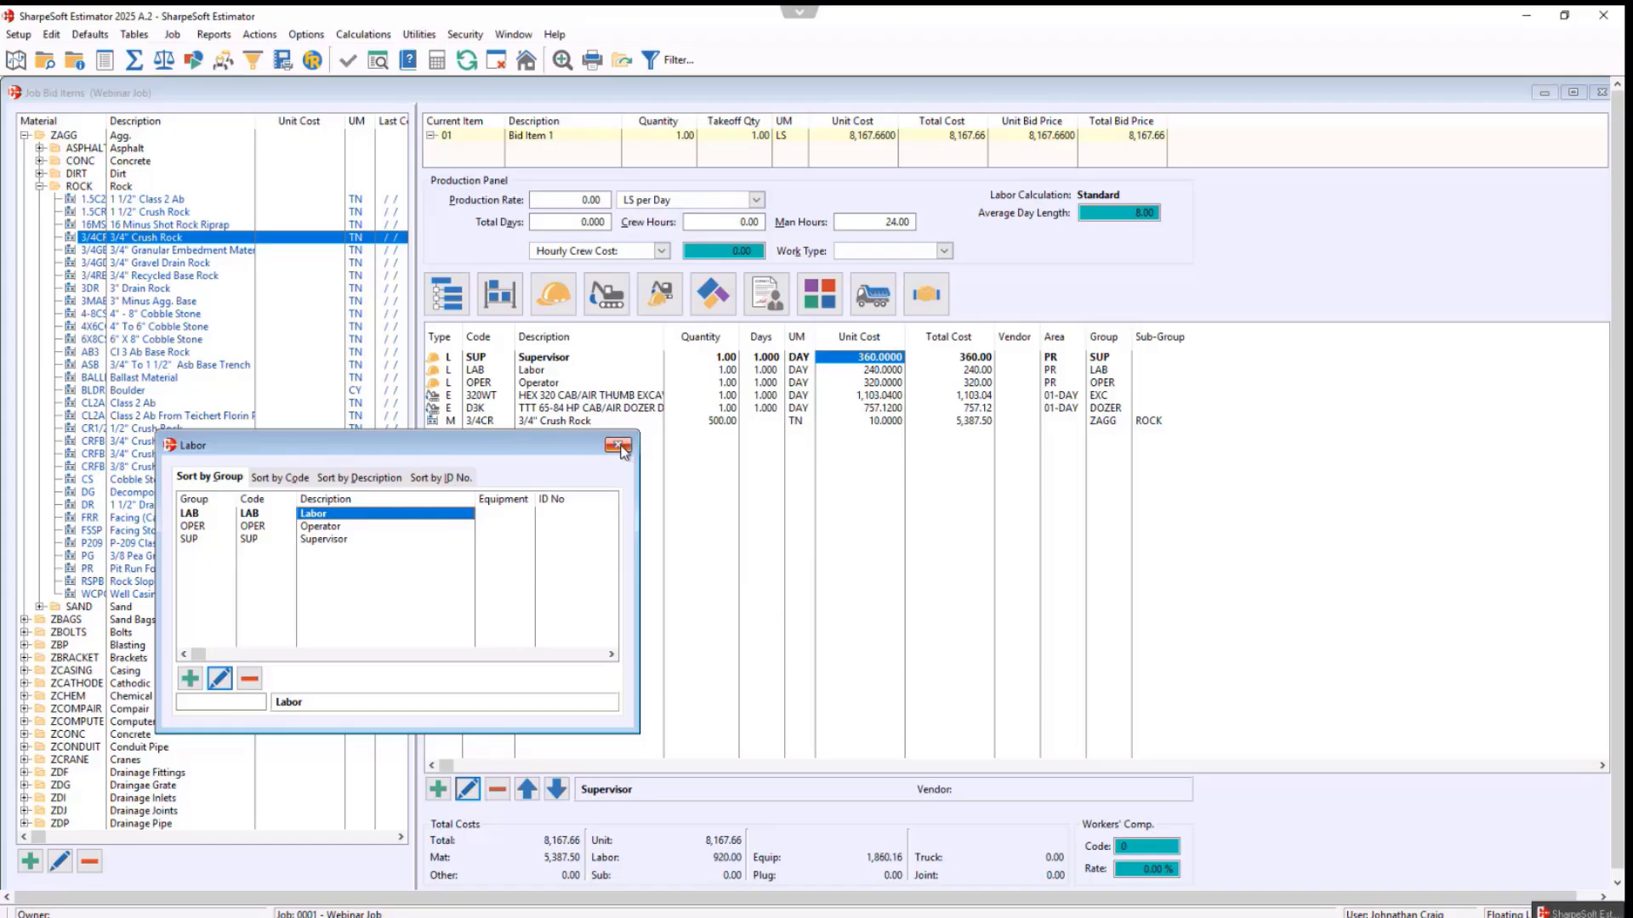
click(620, 447)
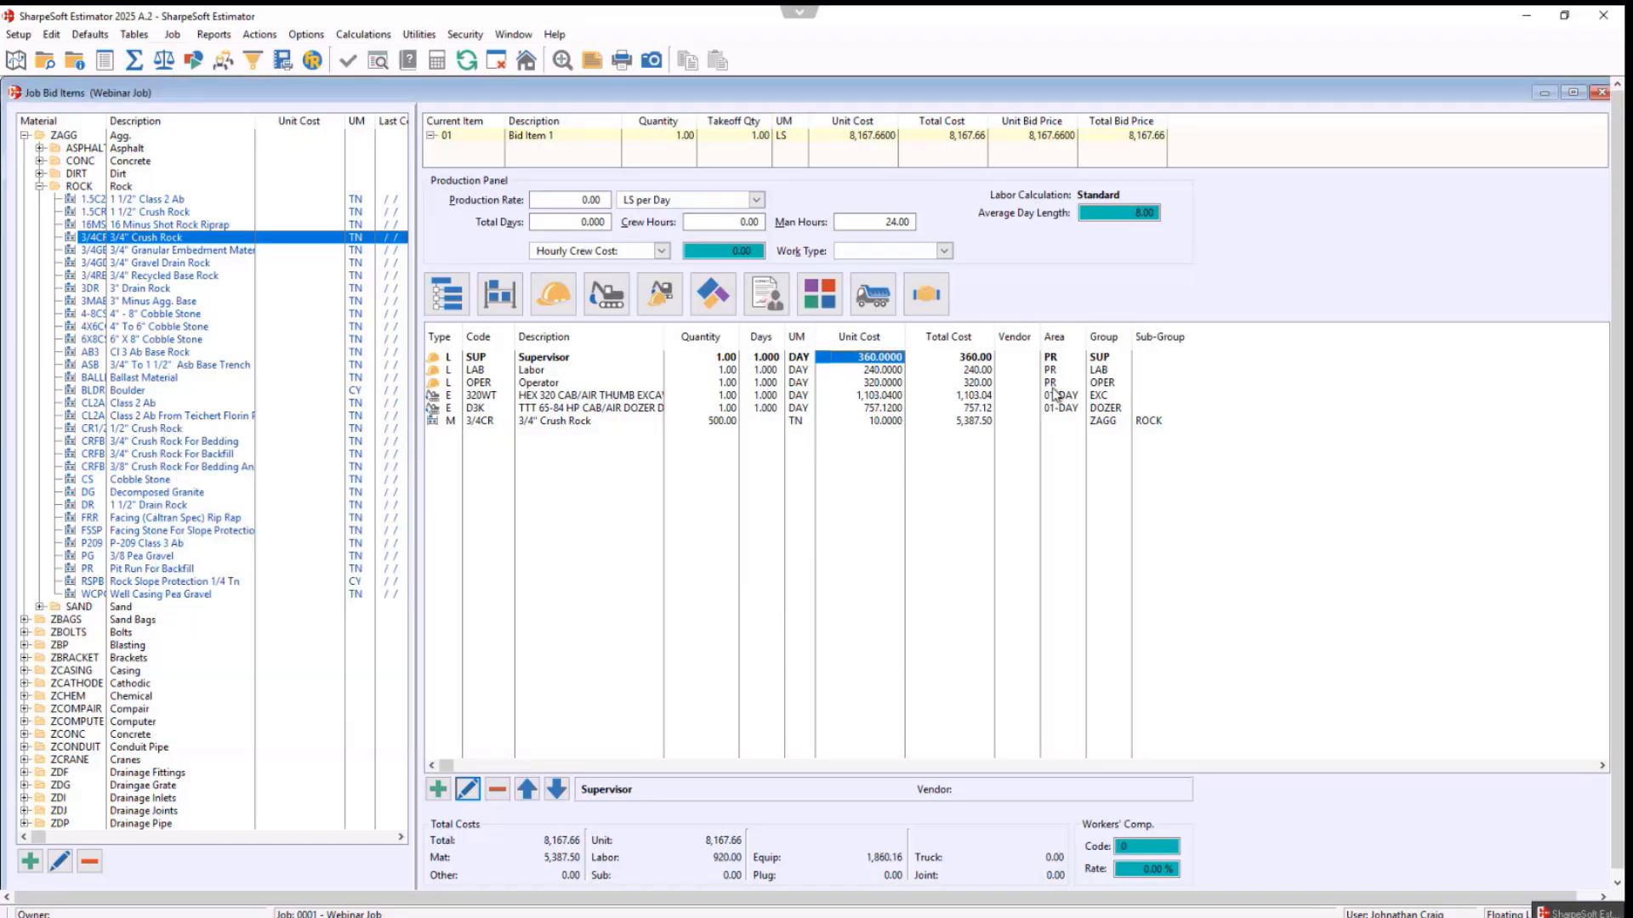
- Make Prevailing Wage the job's only default labor area instead of Private Rate and update all existing bid items
click(175, 35)
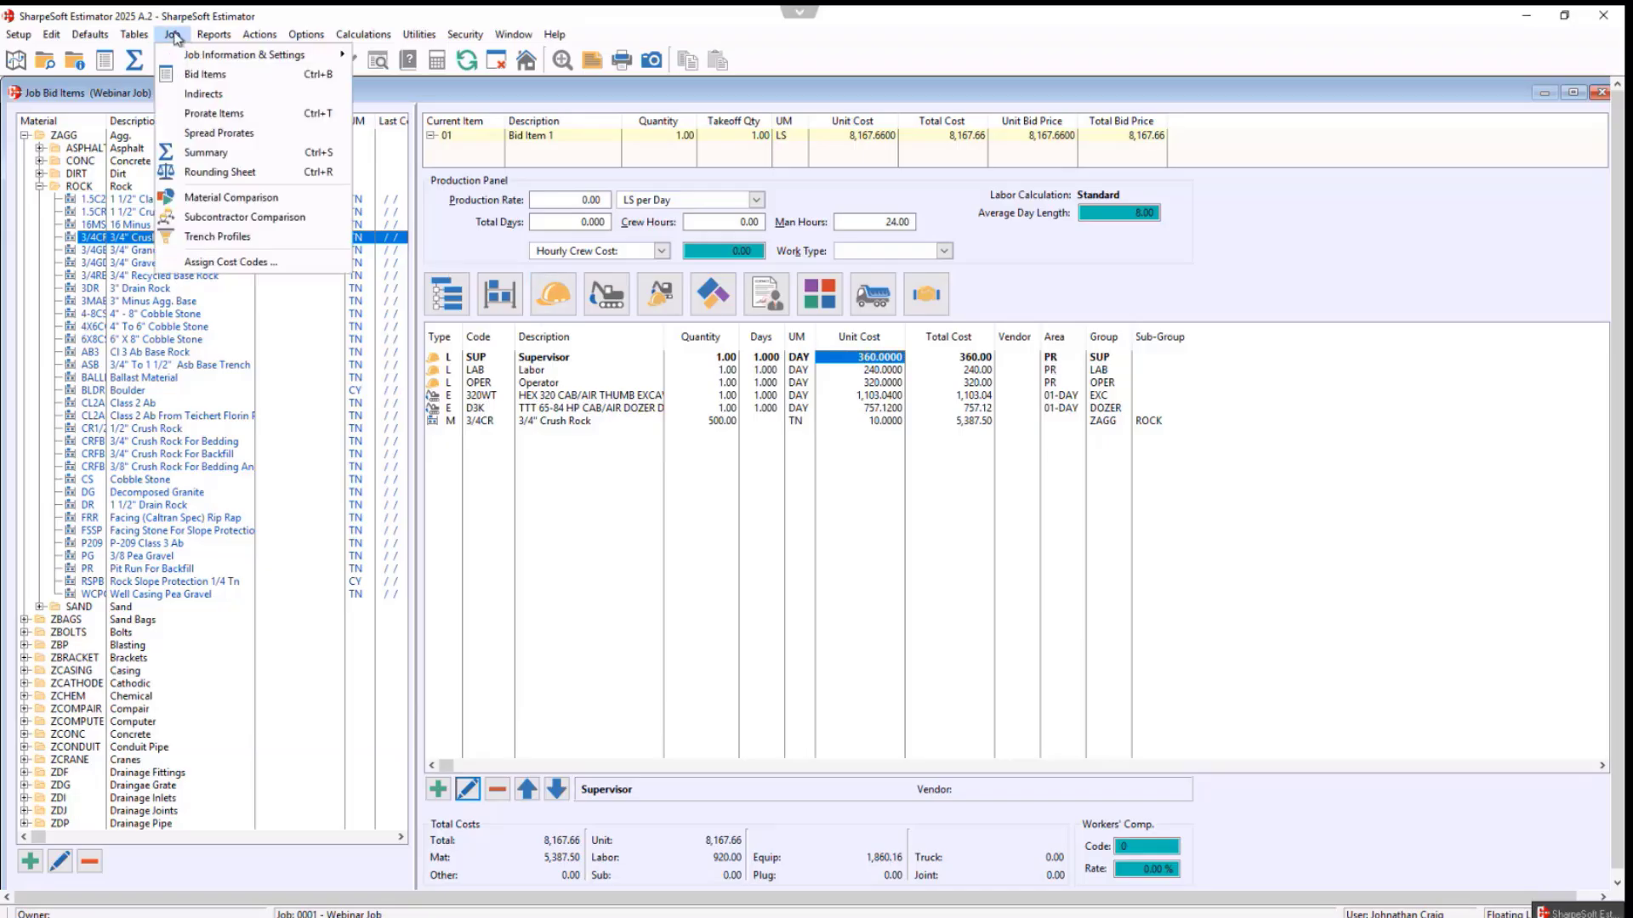
mouse_move(185, 56)
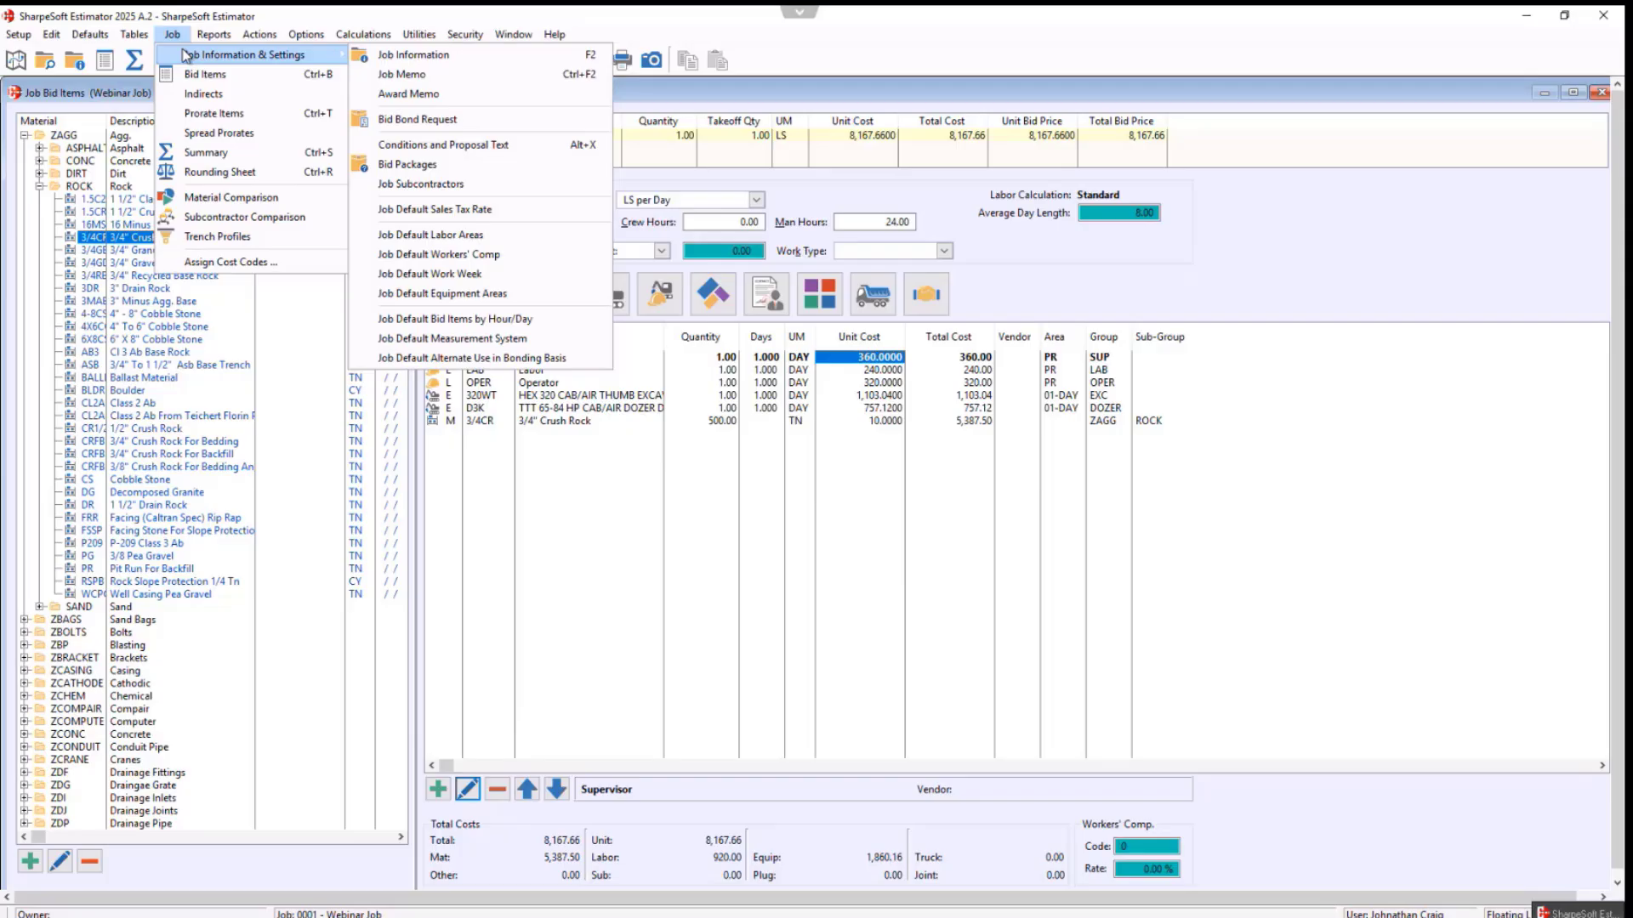
click(439, 238)
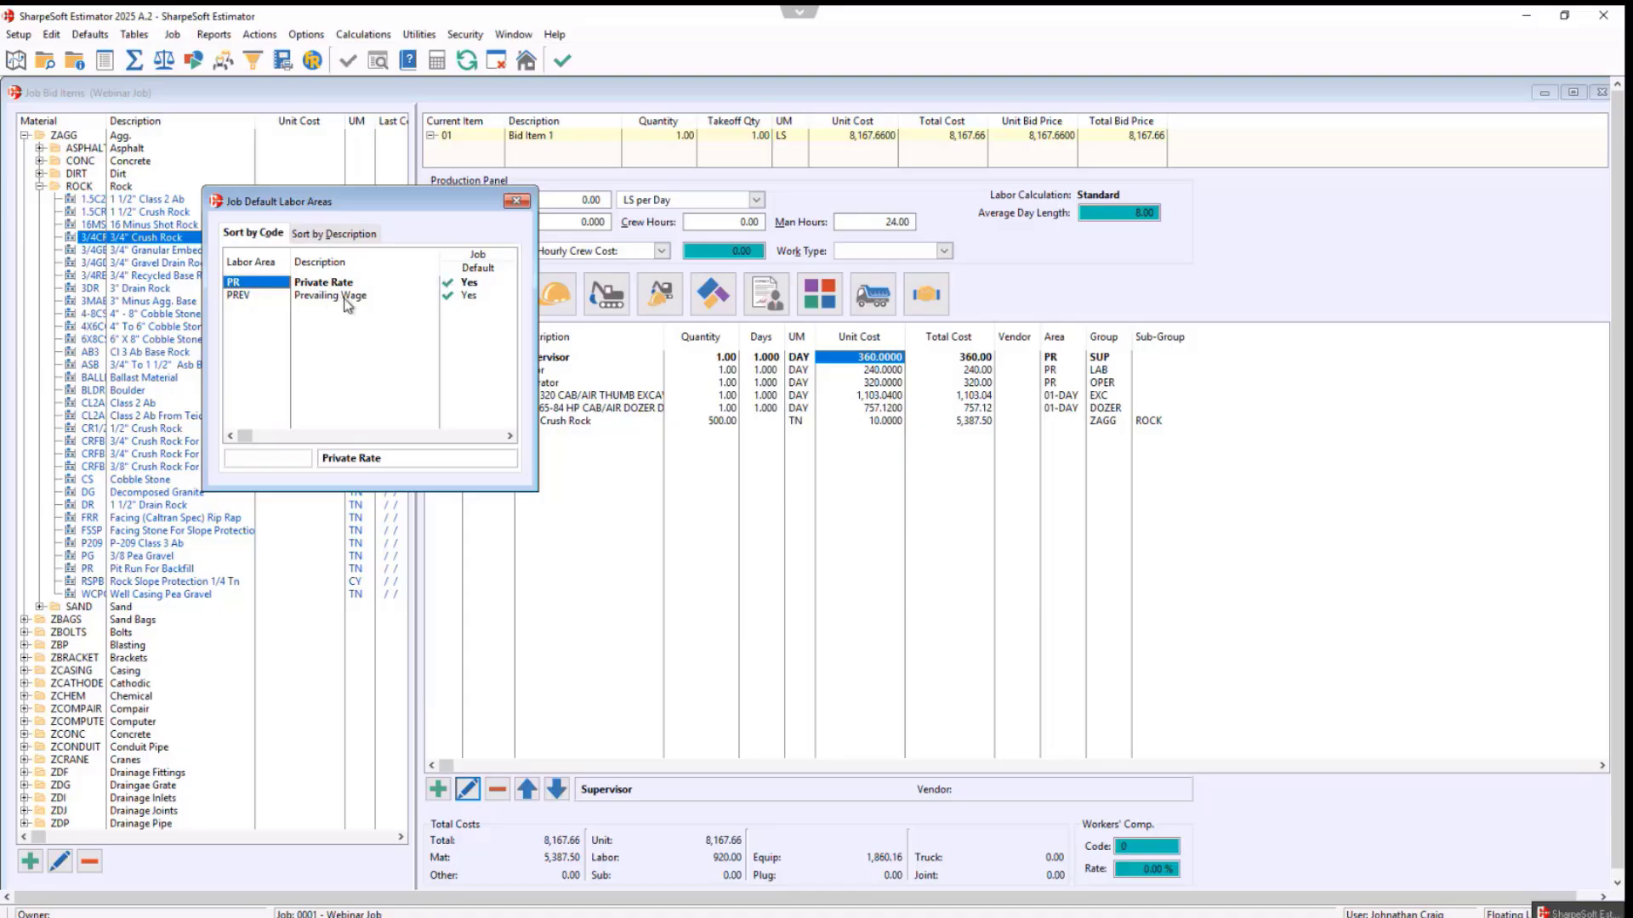
click(455, 285)
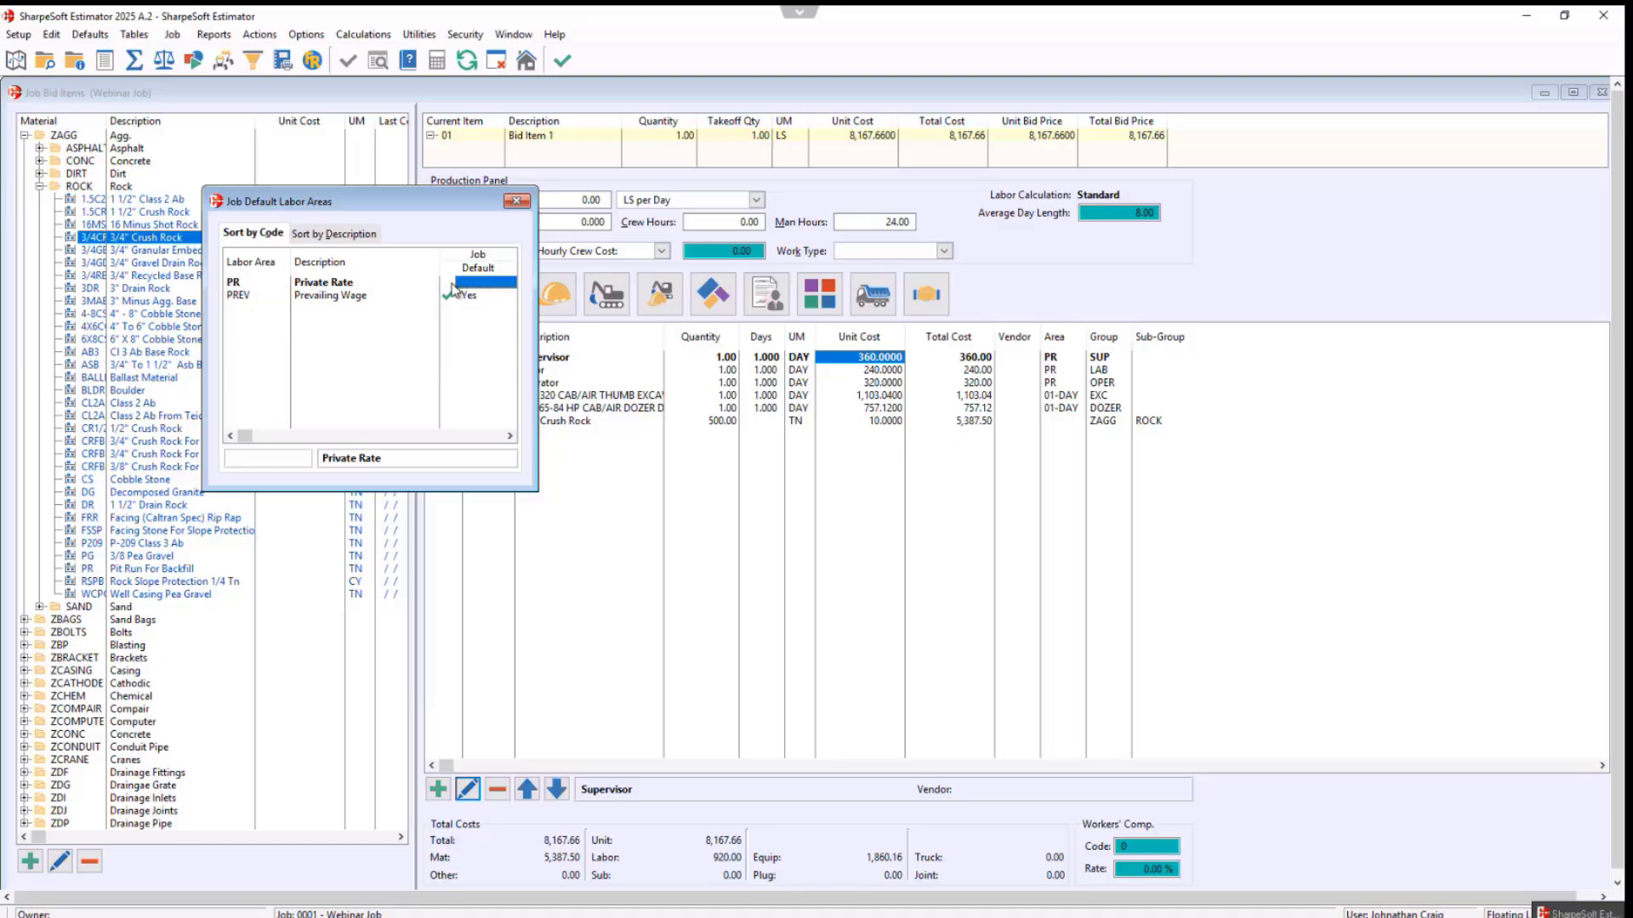
click(516, 202)
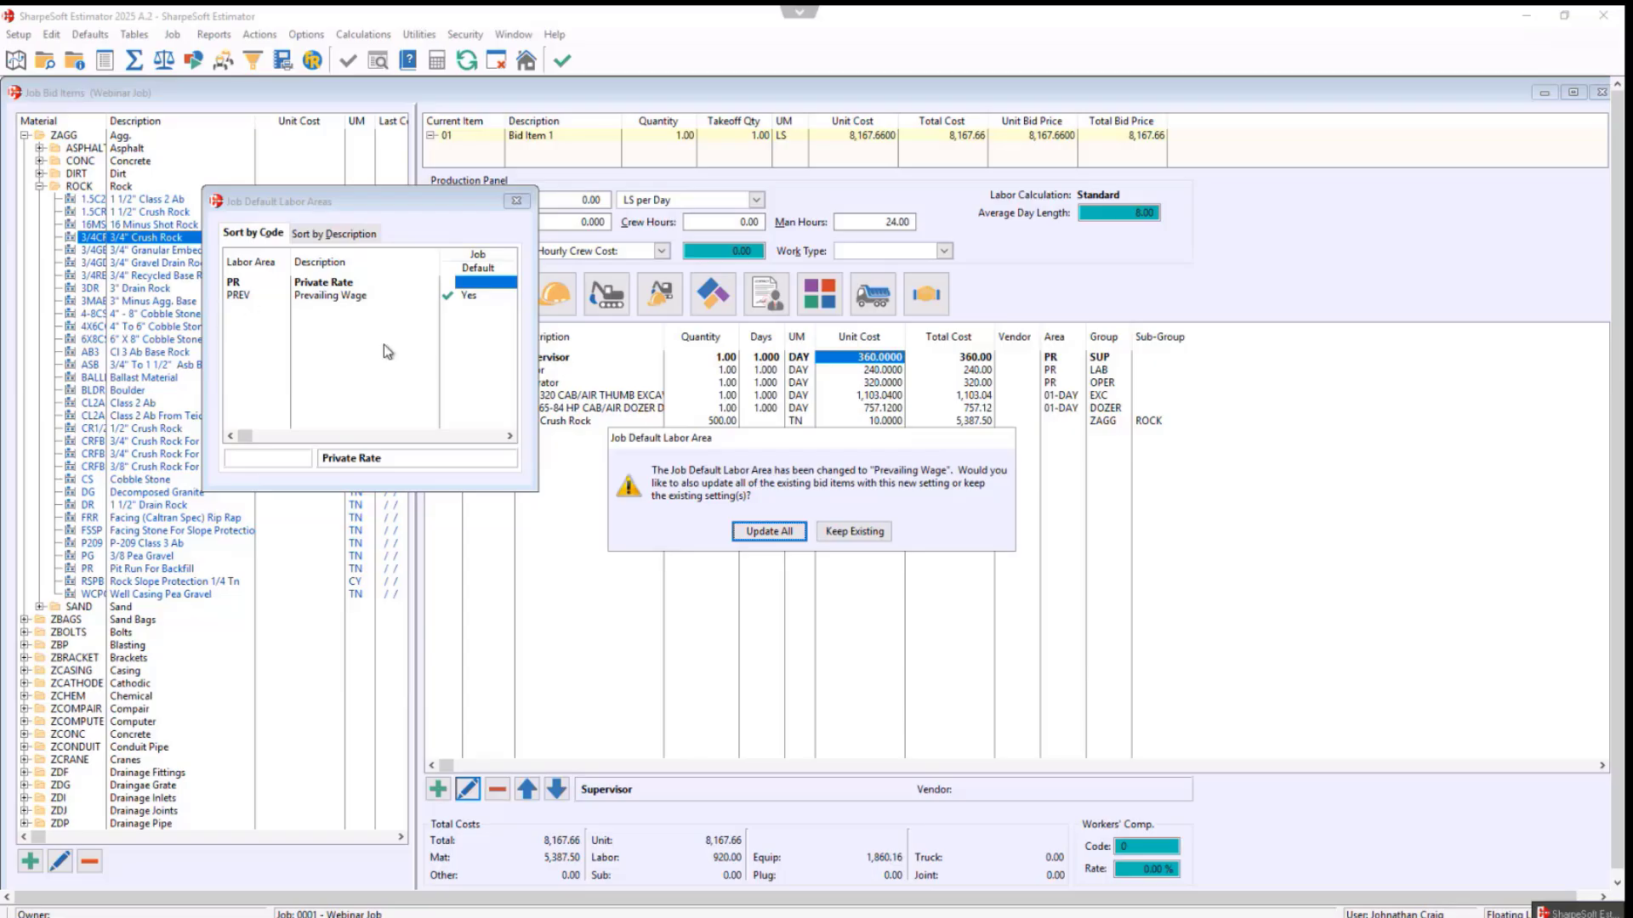
click(770, 531)
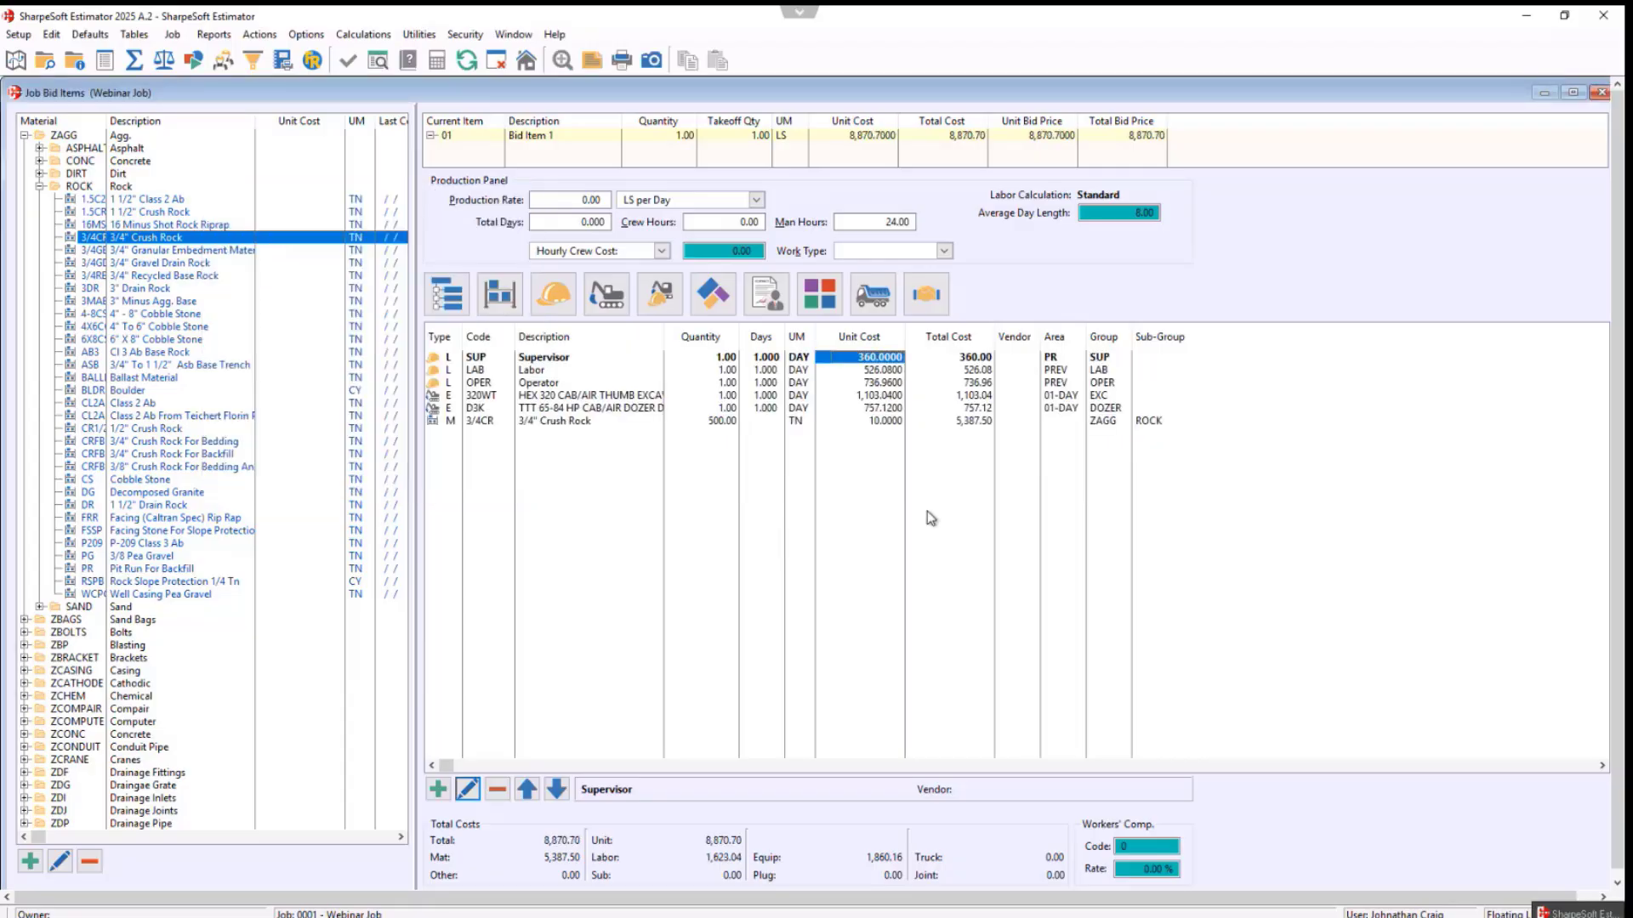
- Compare the areas assigned to Bid Item 1's Supervisor and Labor lines, and check the 3/4" Crush Rock line's unit cost
click(1054, 358)
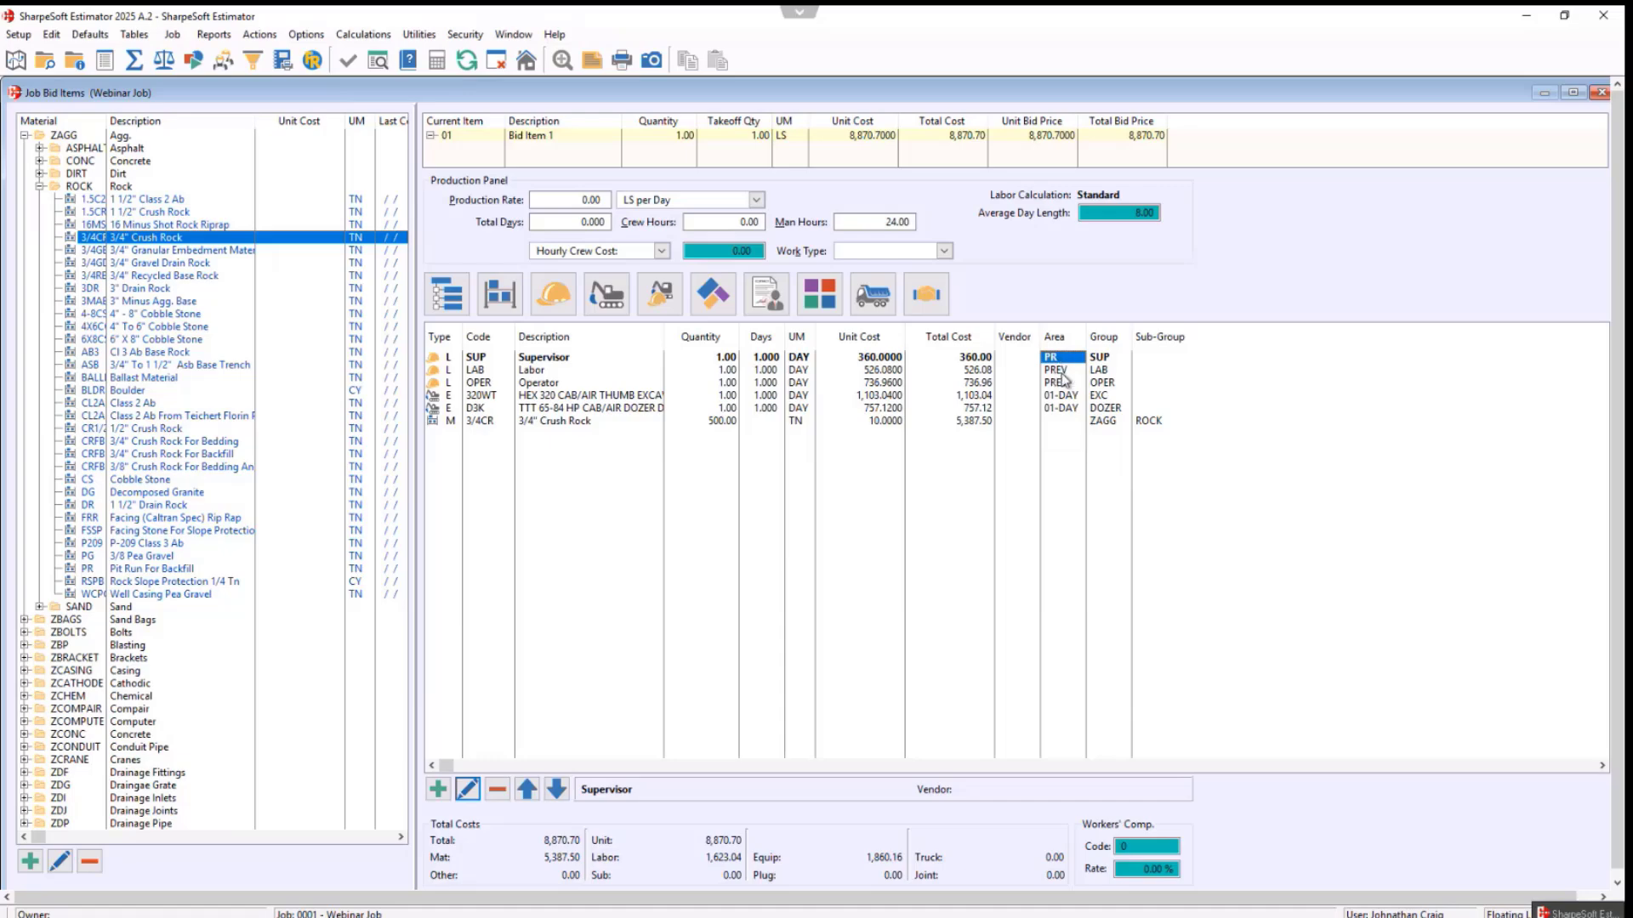
key(Down)
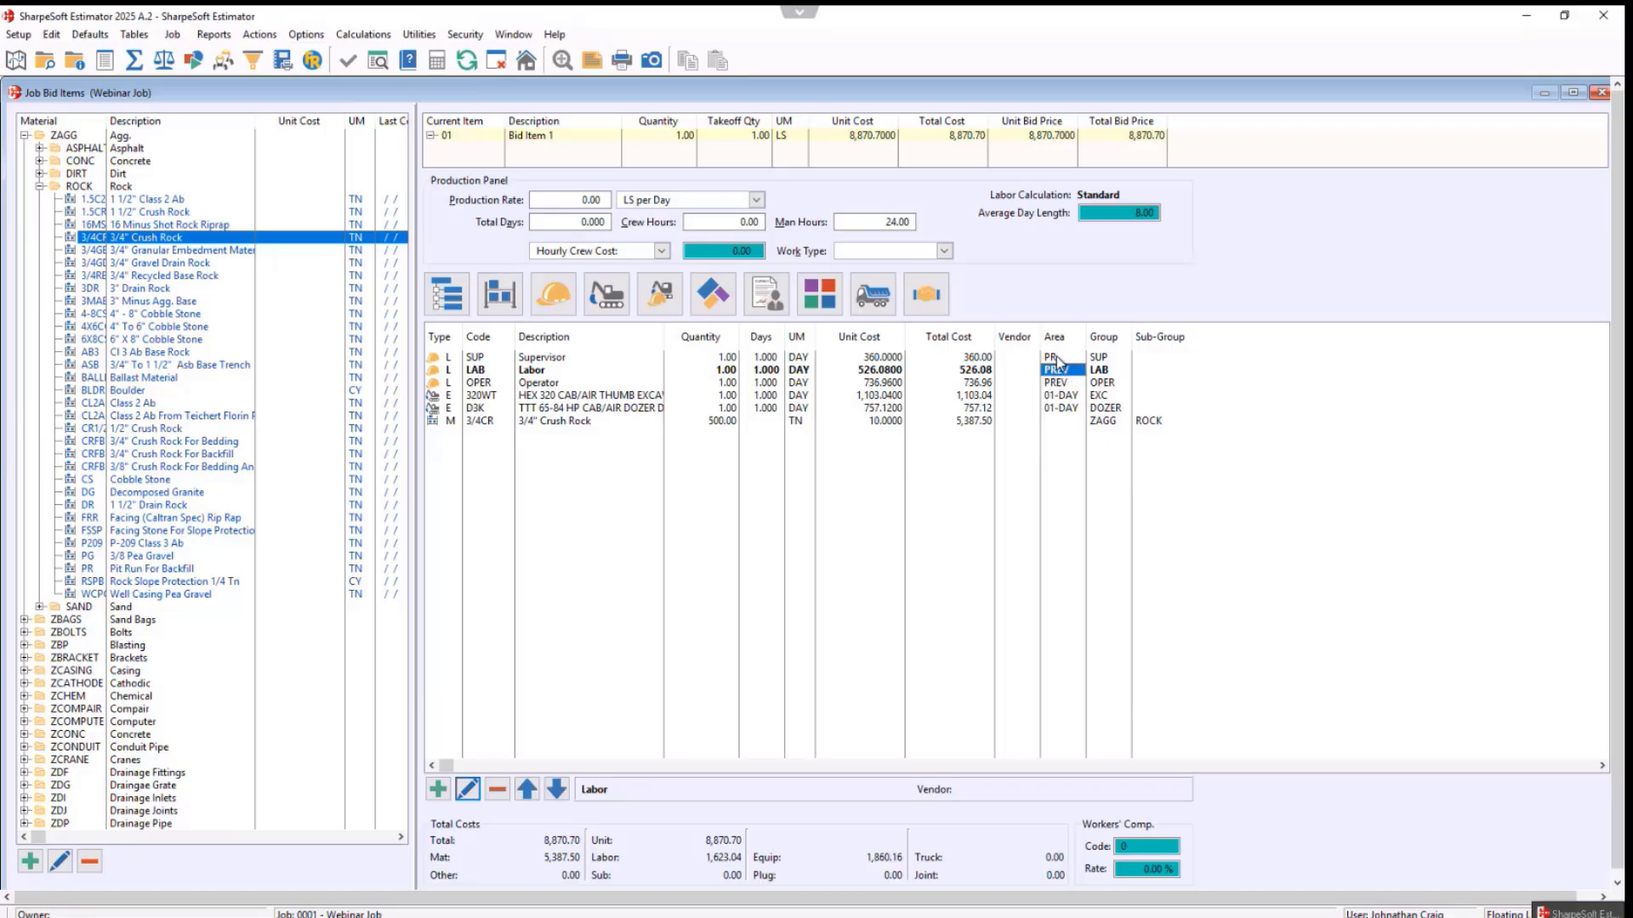
click(1056, 357)
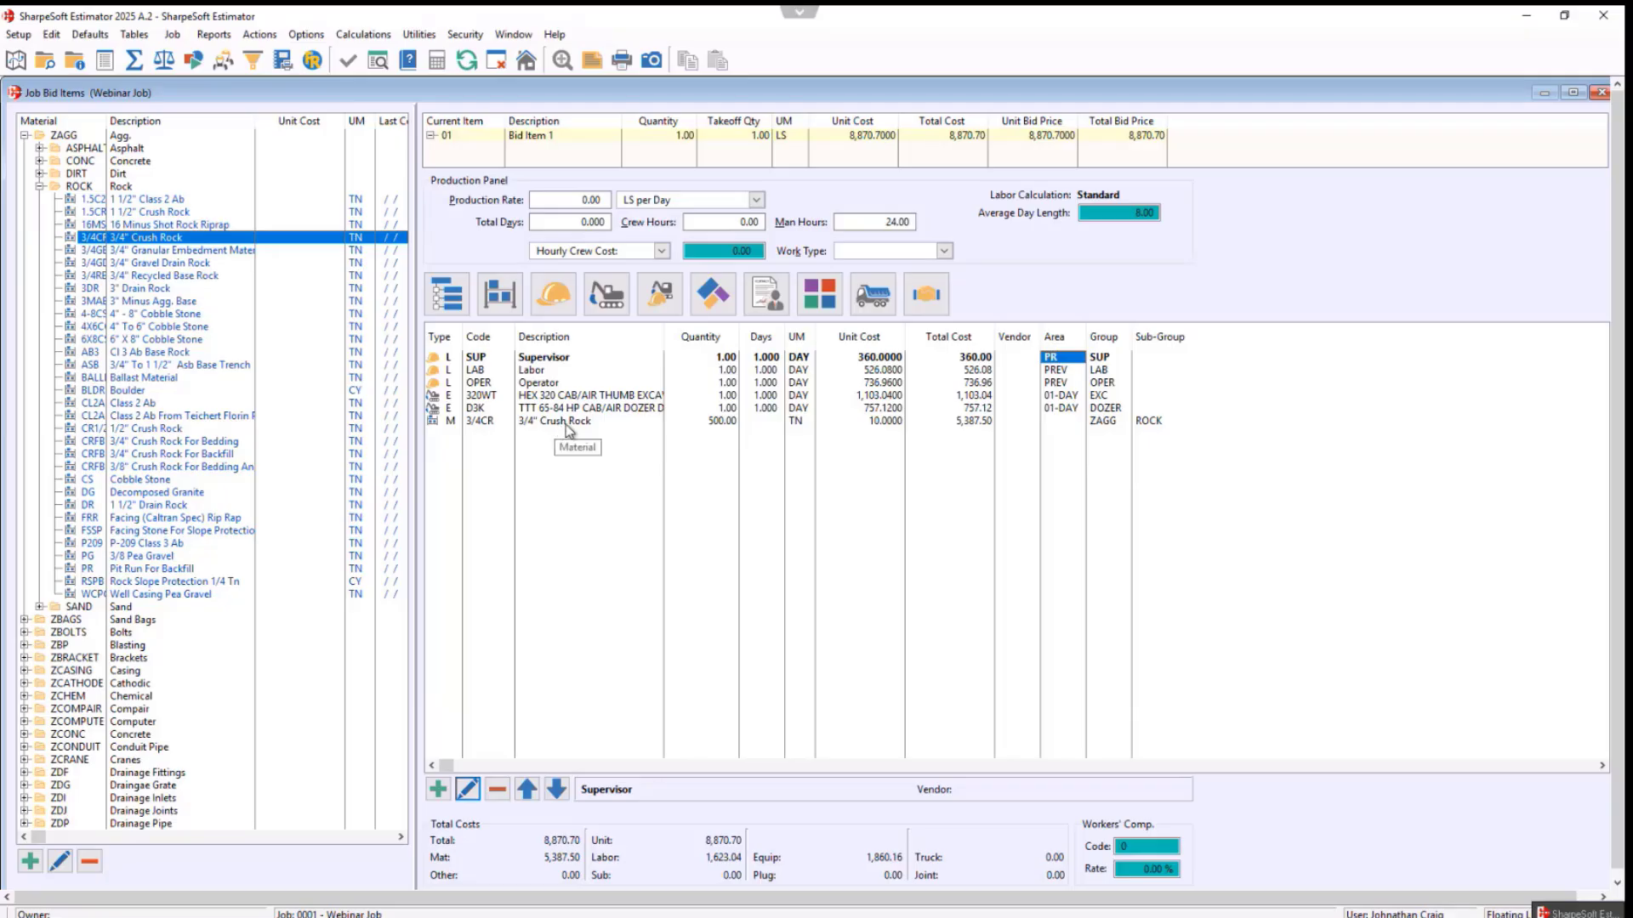
click(880, 425)
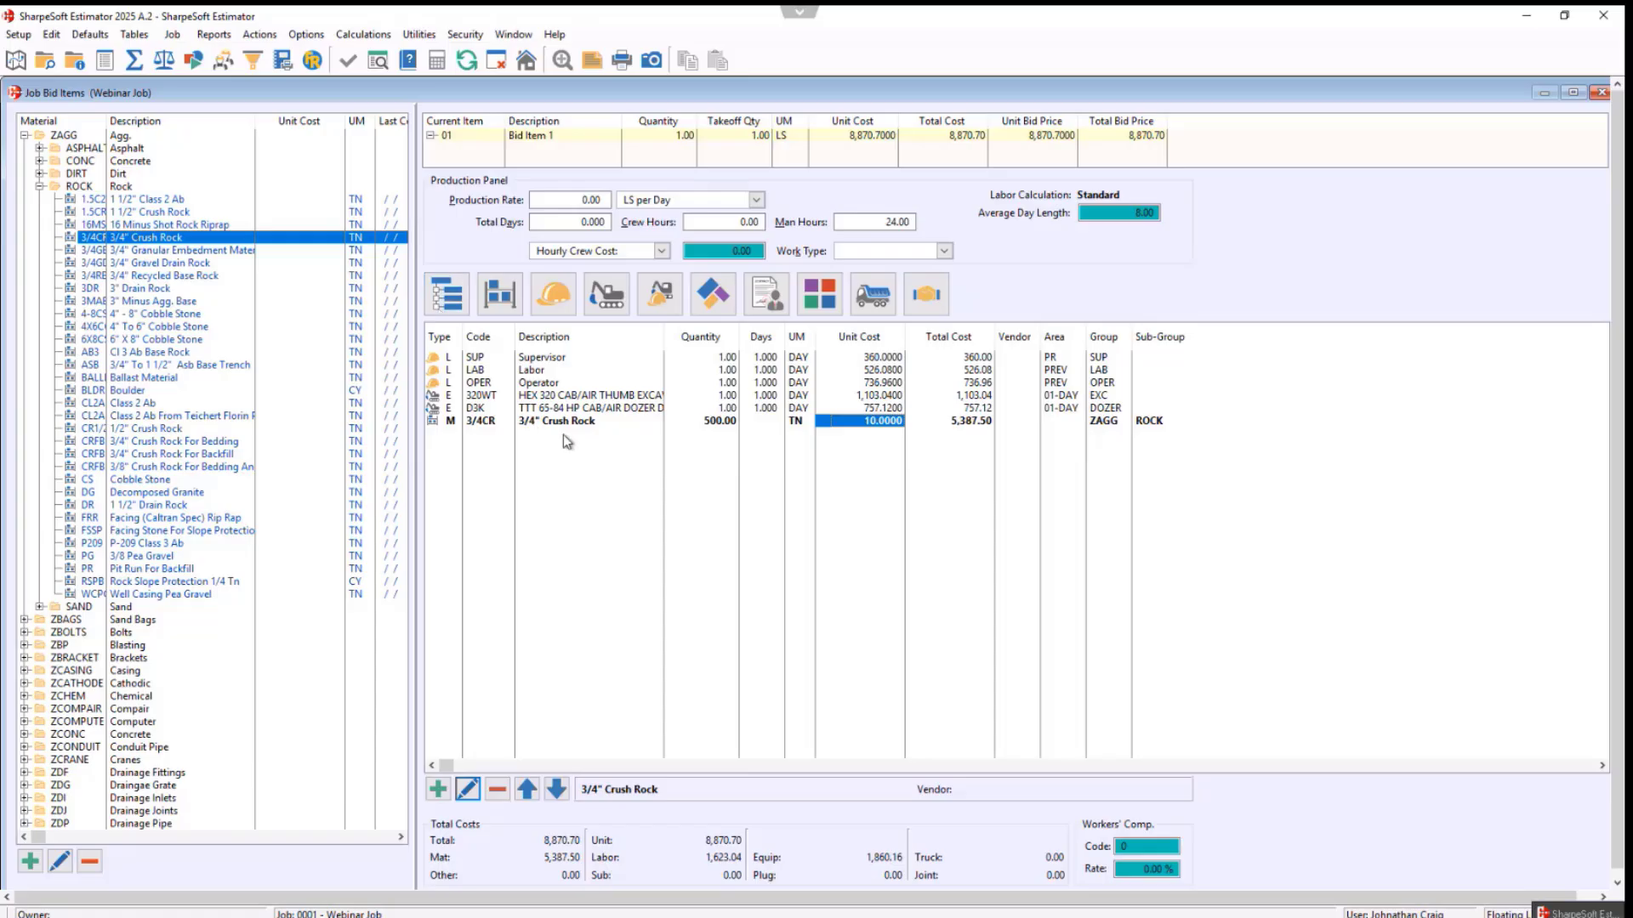
- Open the vendor costs of the 3/4" Crush Rock material in the ROCK sub-group of the master Materials table
click(134, 36)
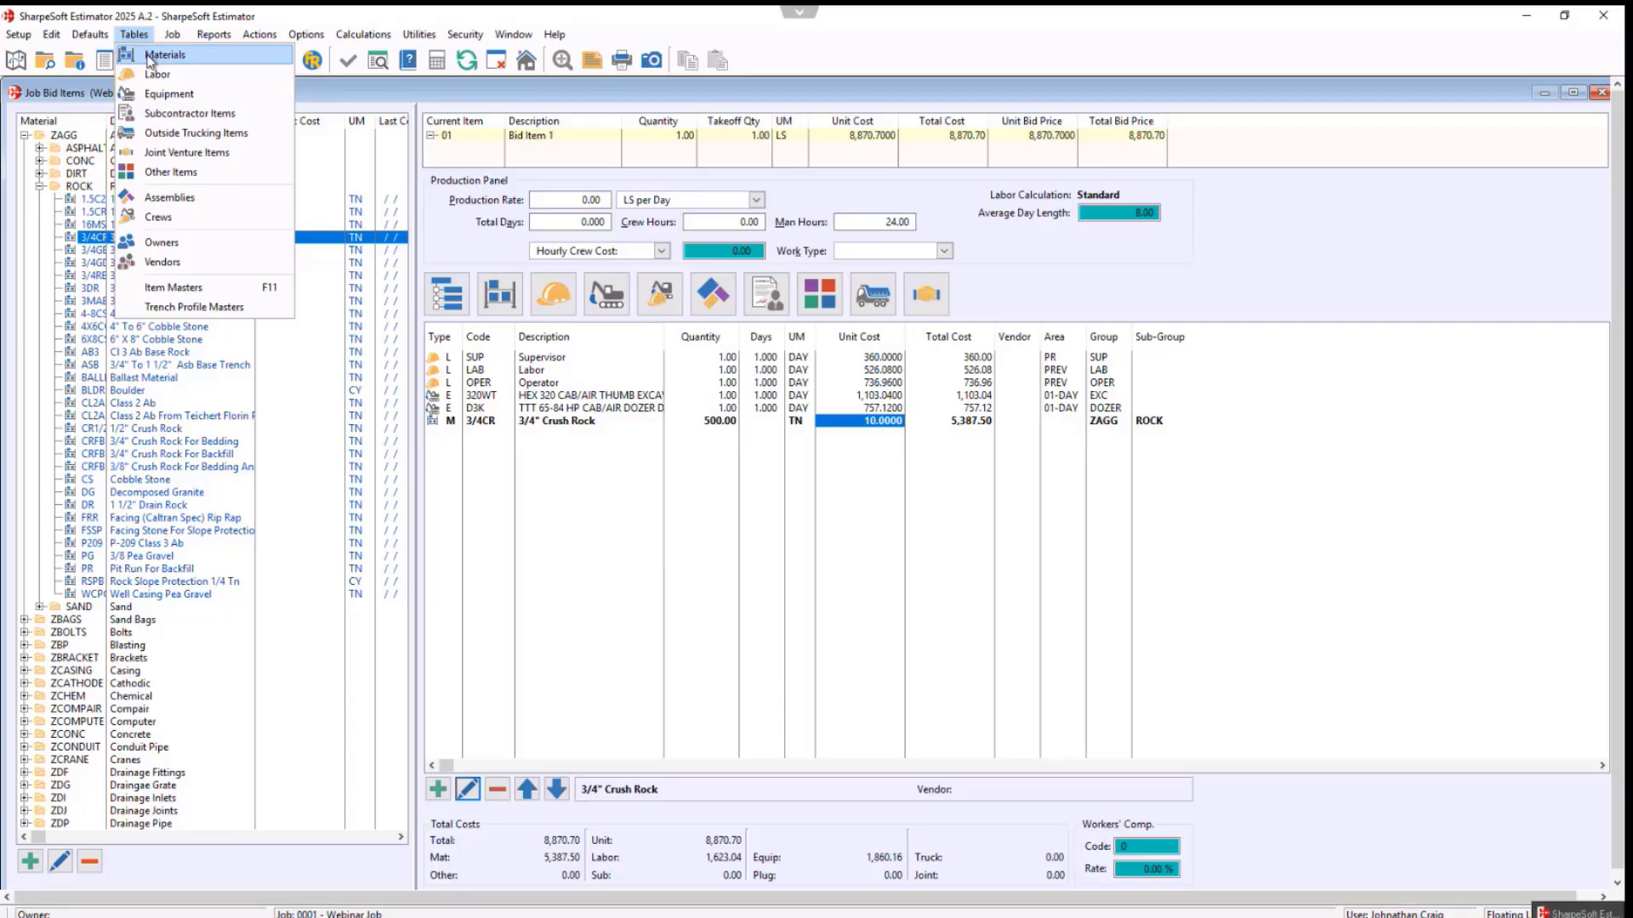
click(150, 56)
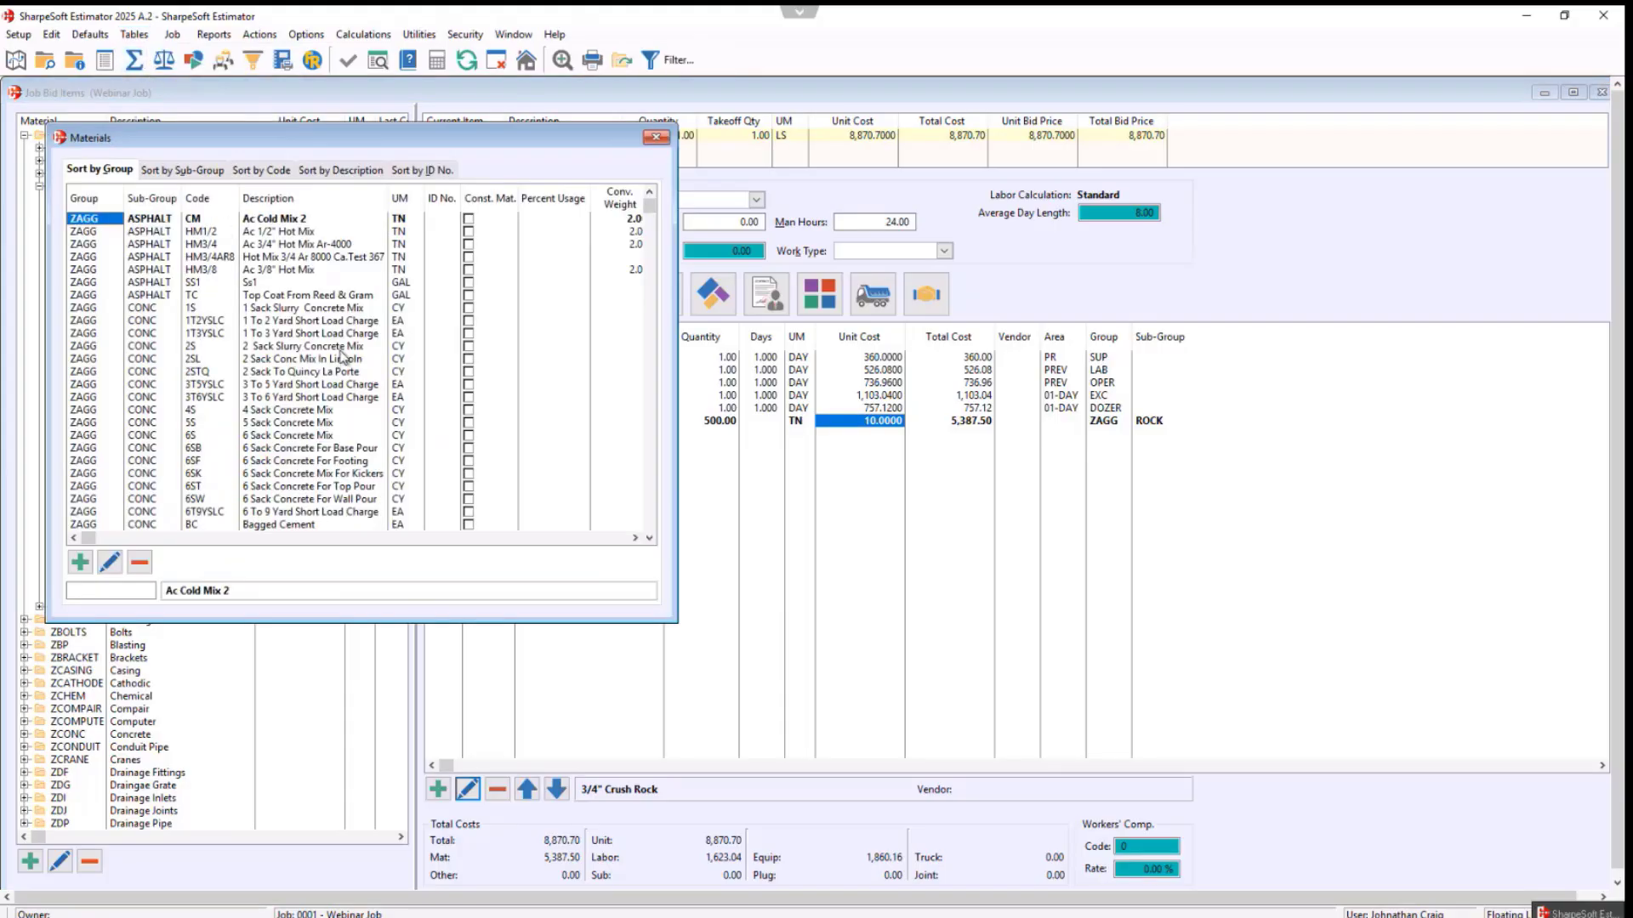
scroll(341, 355, down, 20)
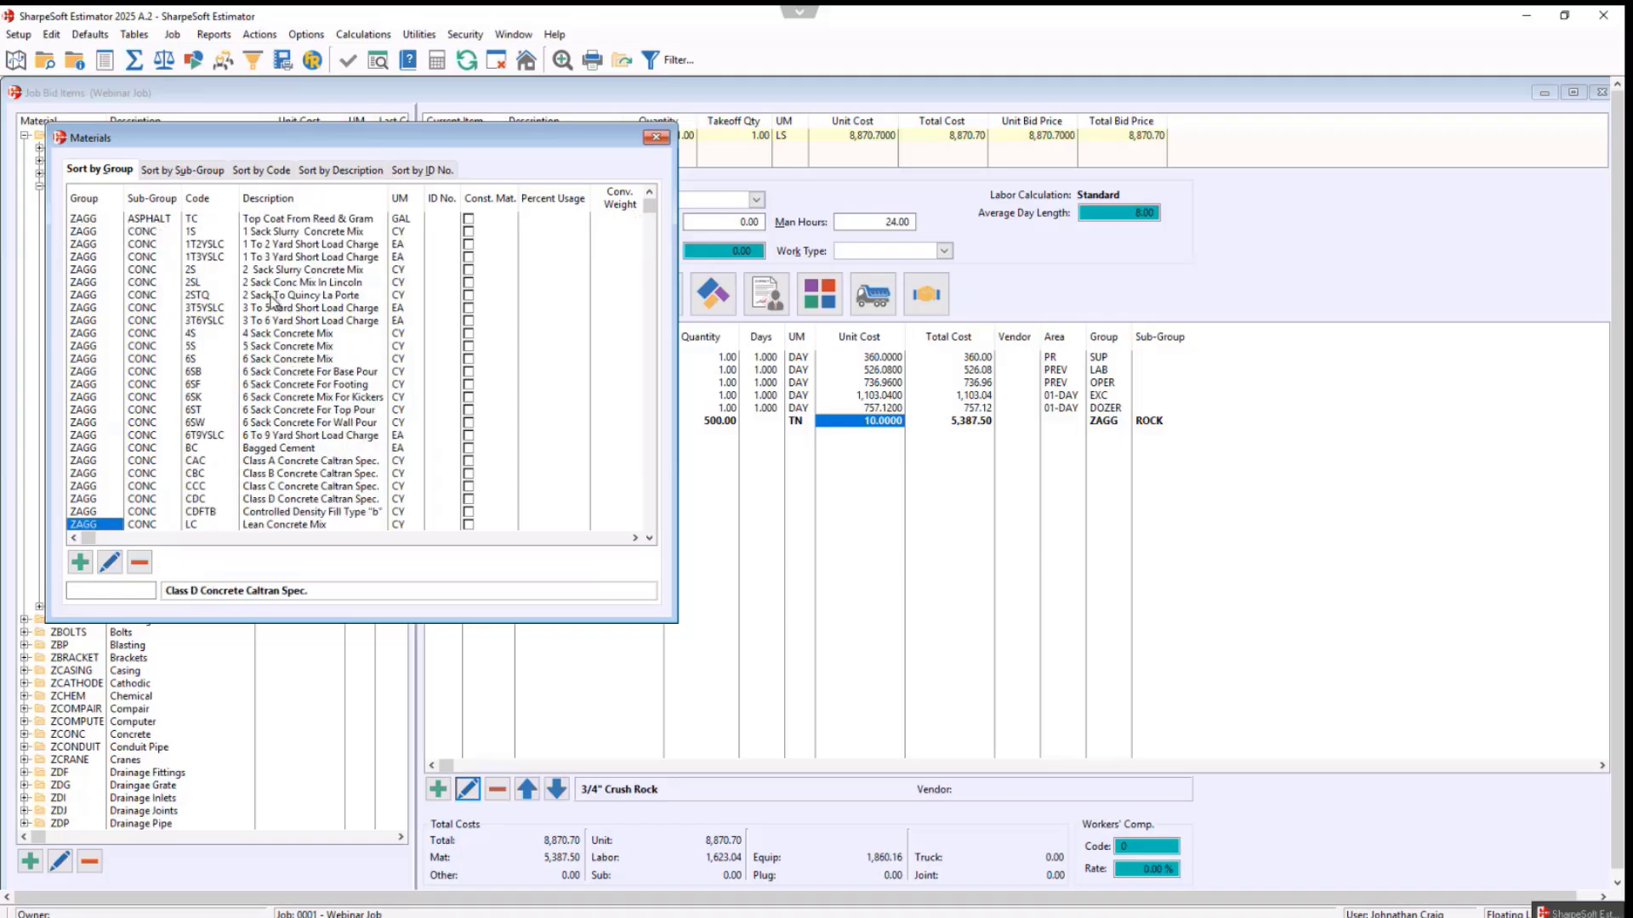
scroll(273, 302, down, 20)
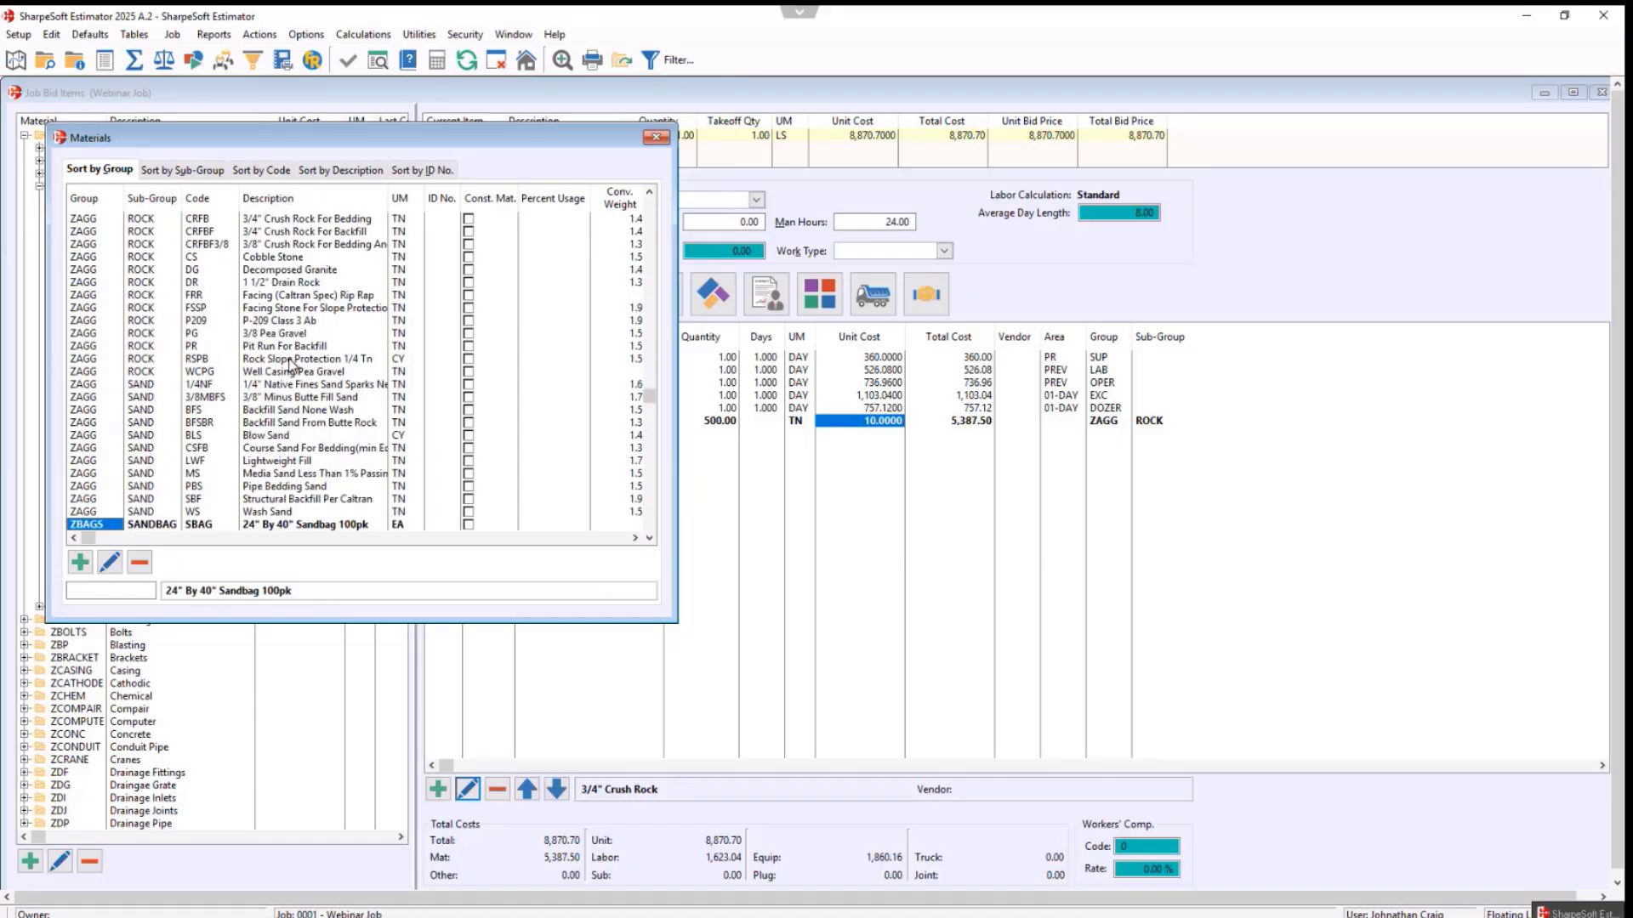
scroll(291, 366, up, 20)
scroll(295, 344, up, 6)
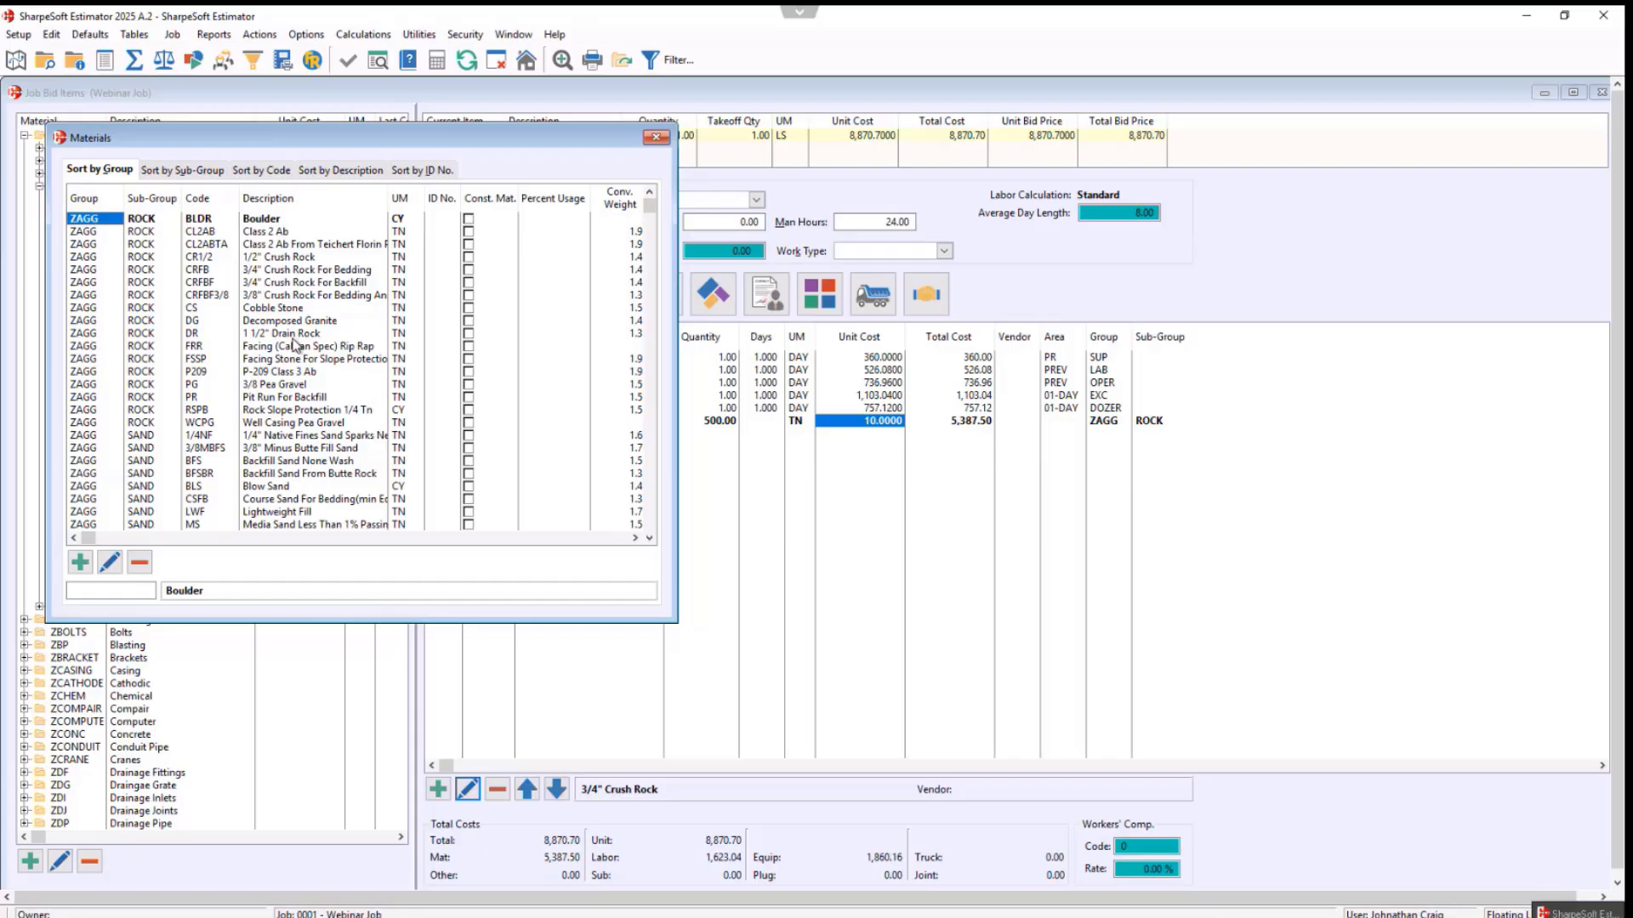
scroll(291, 289, up, 9)
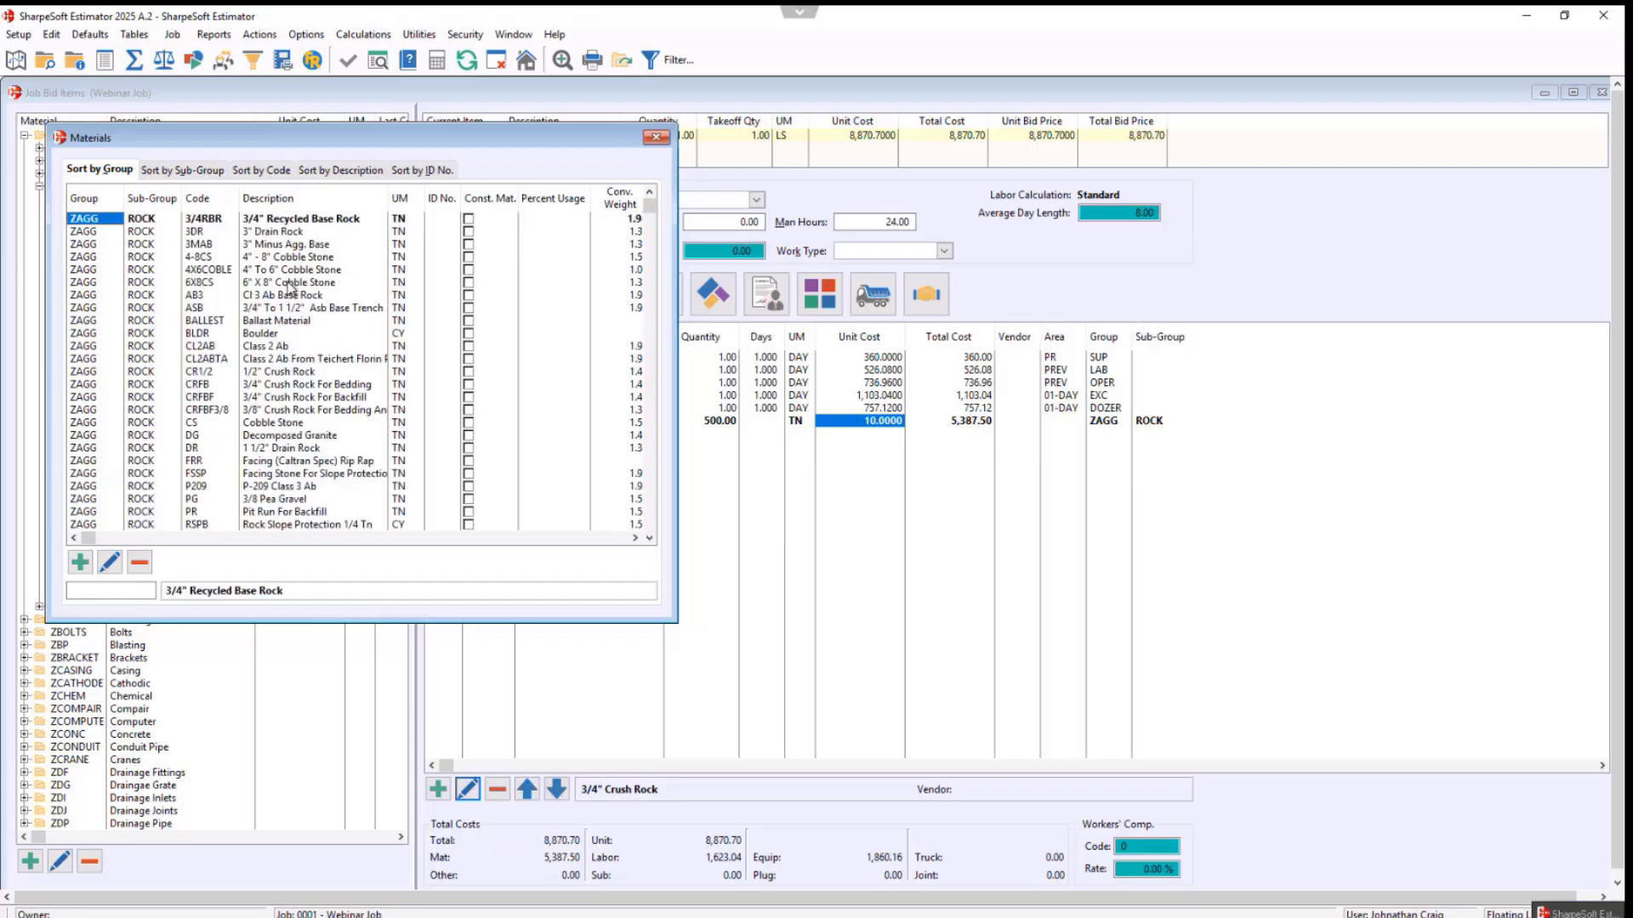
scroll(290, 290, up, 3)
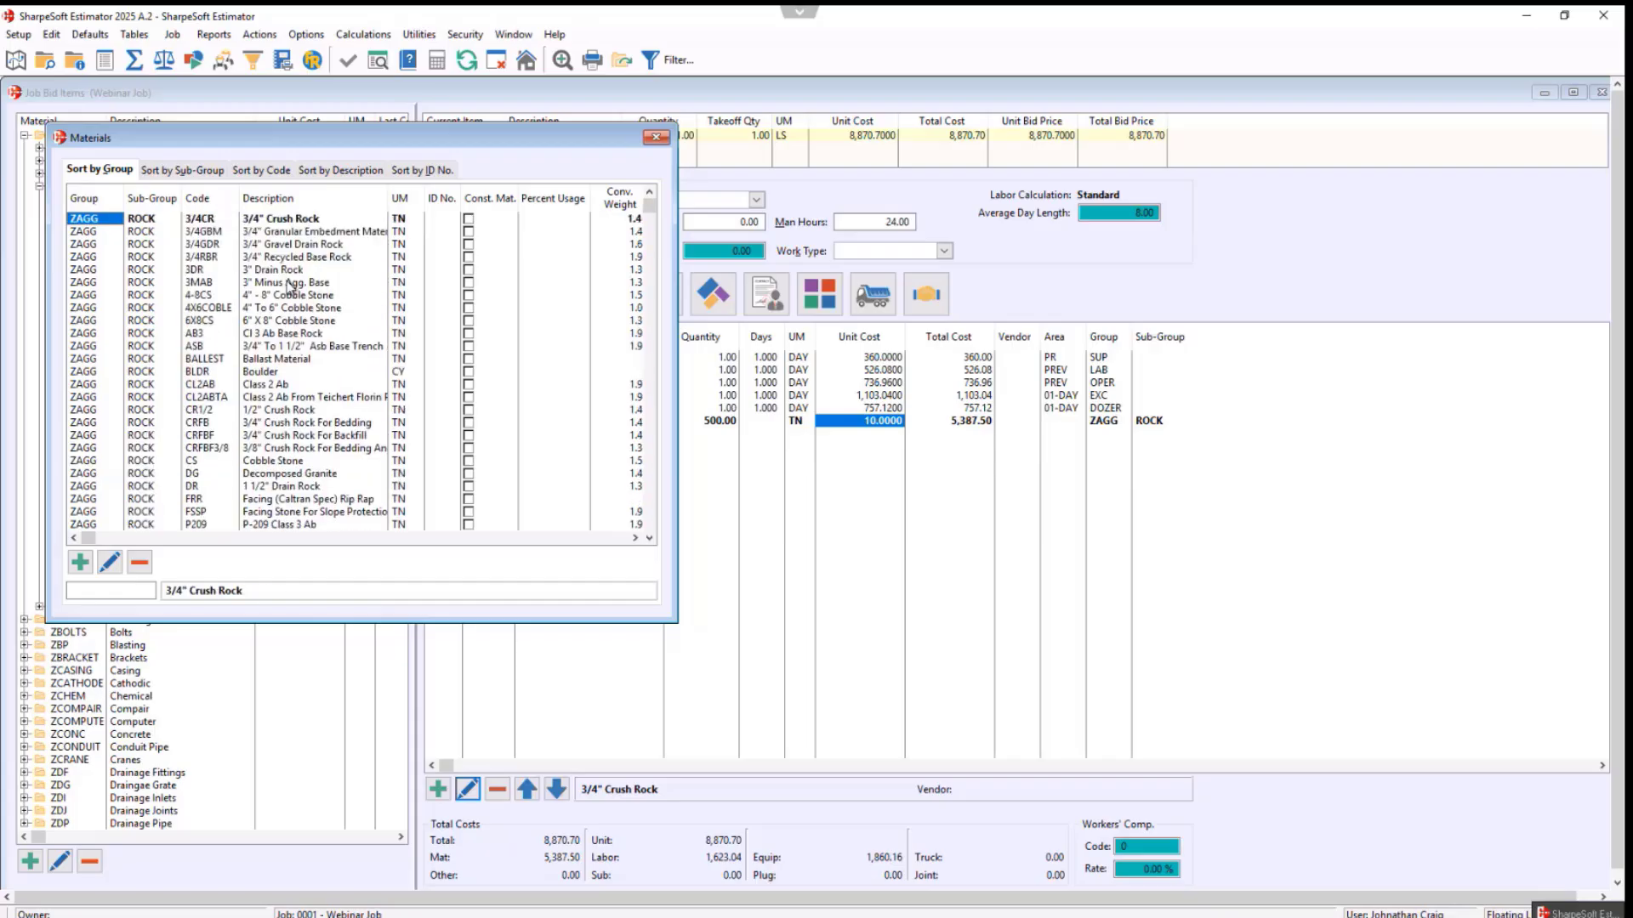
double_click(279, 223)
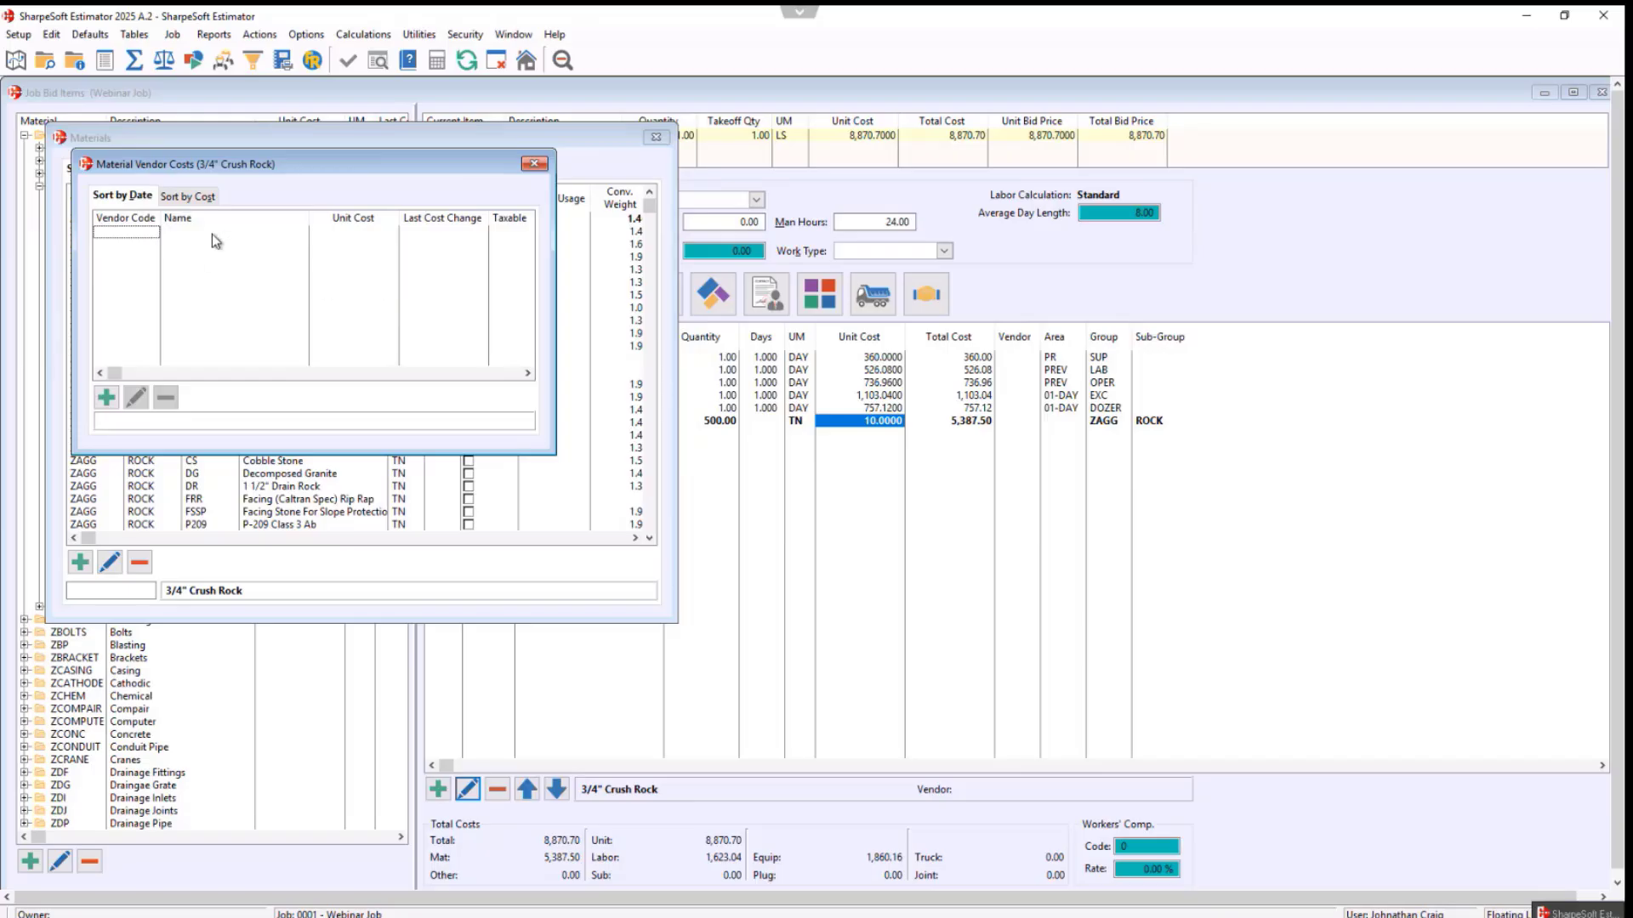
- Add a PLUG vendor cost of 15 for 3/4" Crush Rock, close the tables and refresh the bid item screen
text(PLUG)
key(Tab)
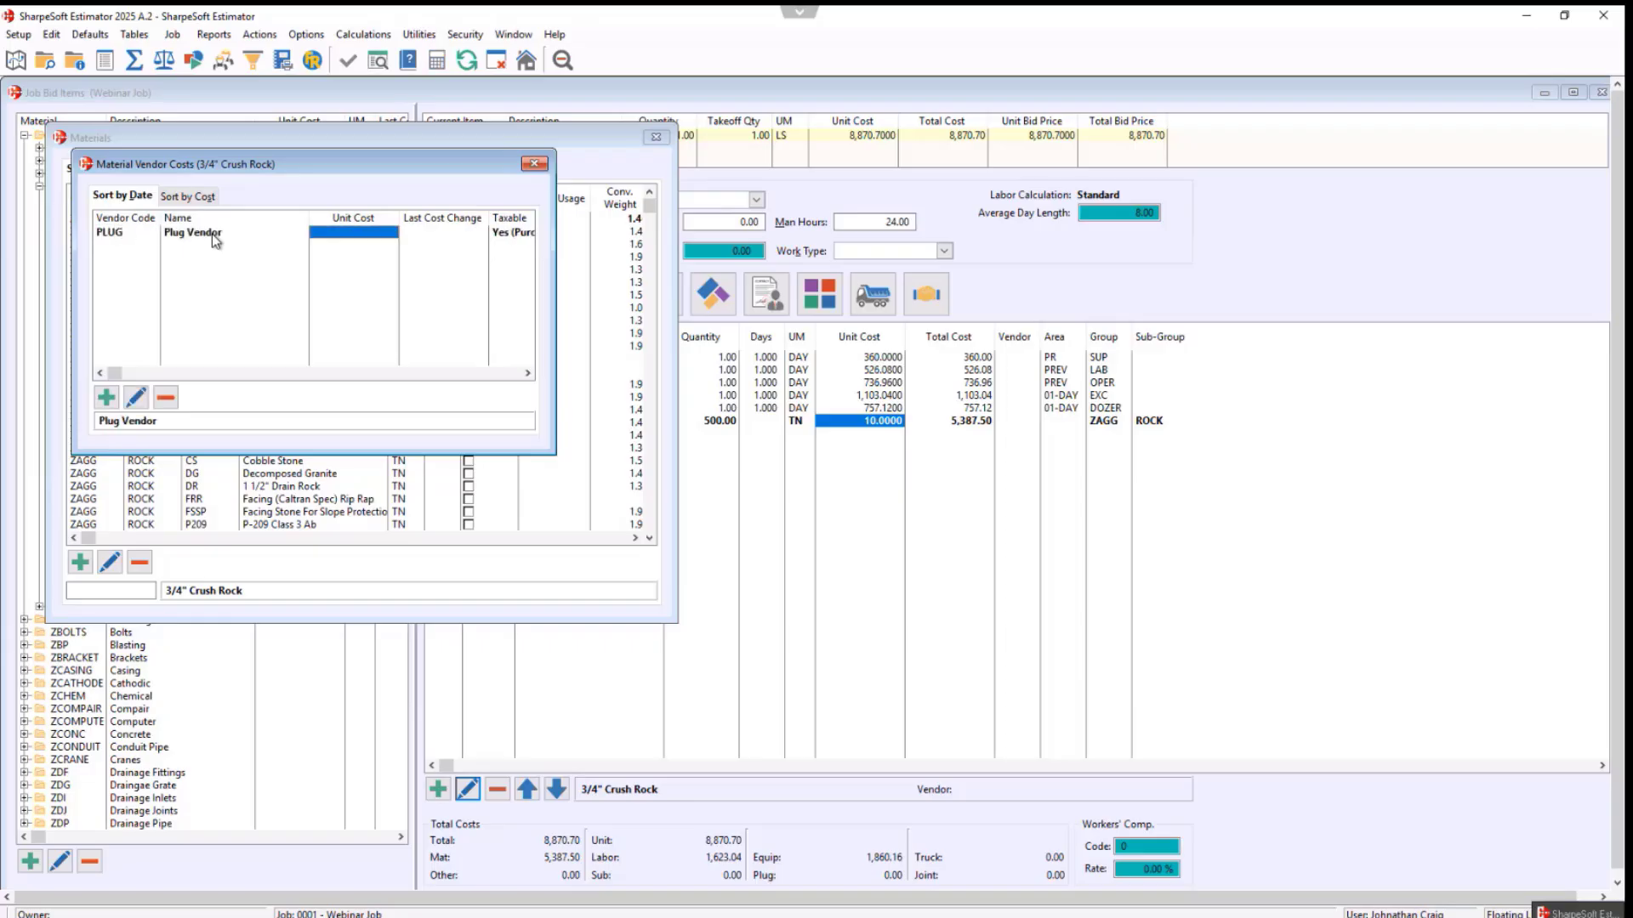
text(15)
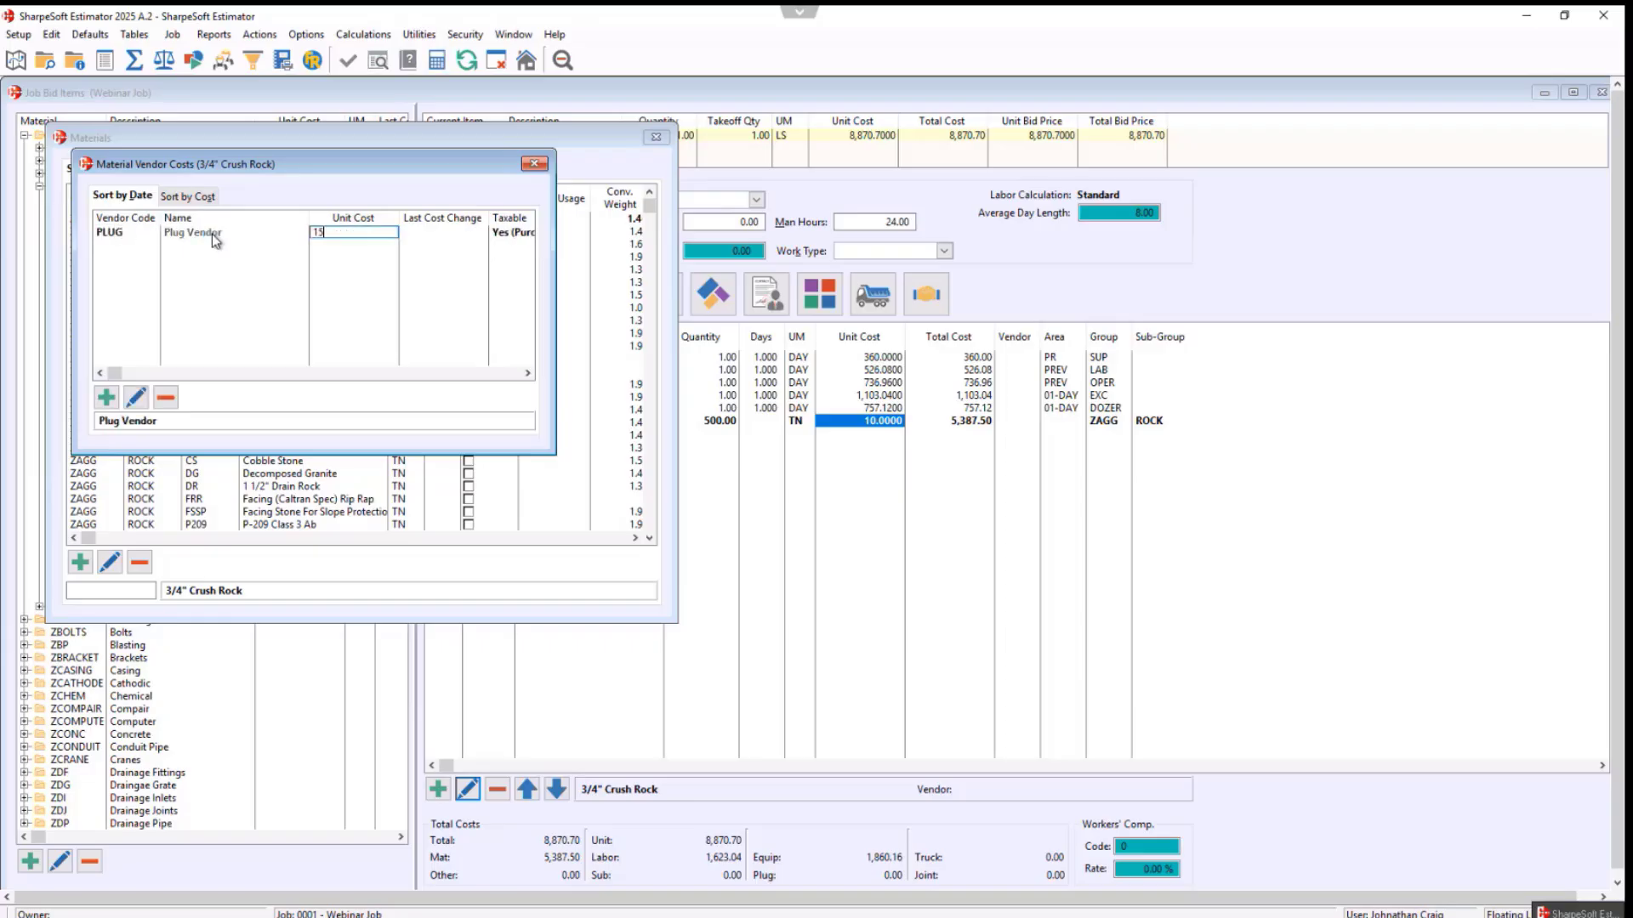
key(Tab)
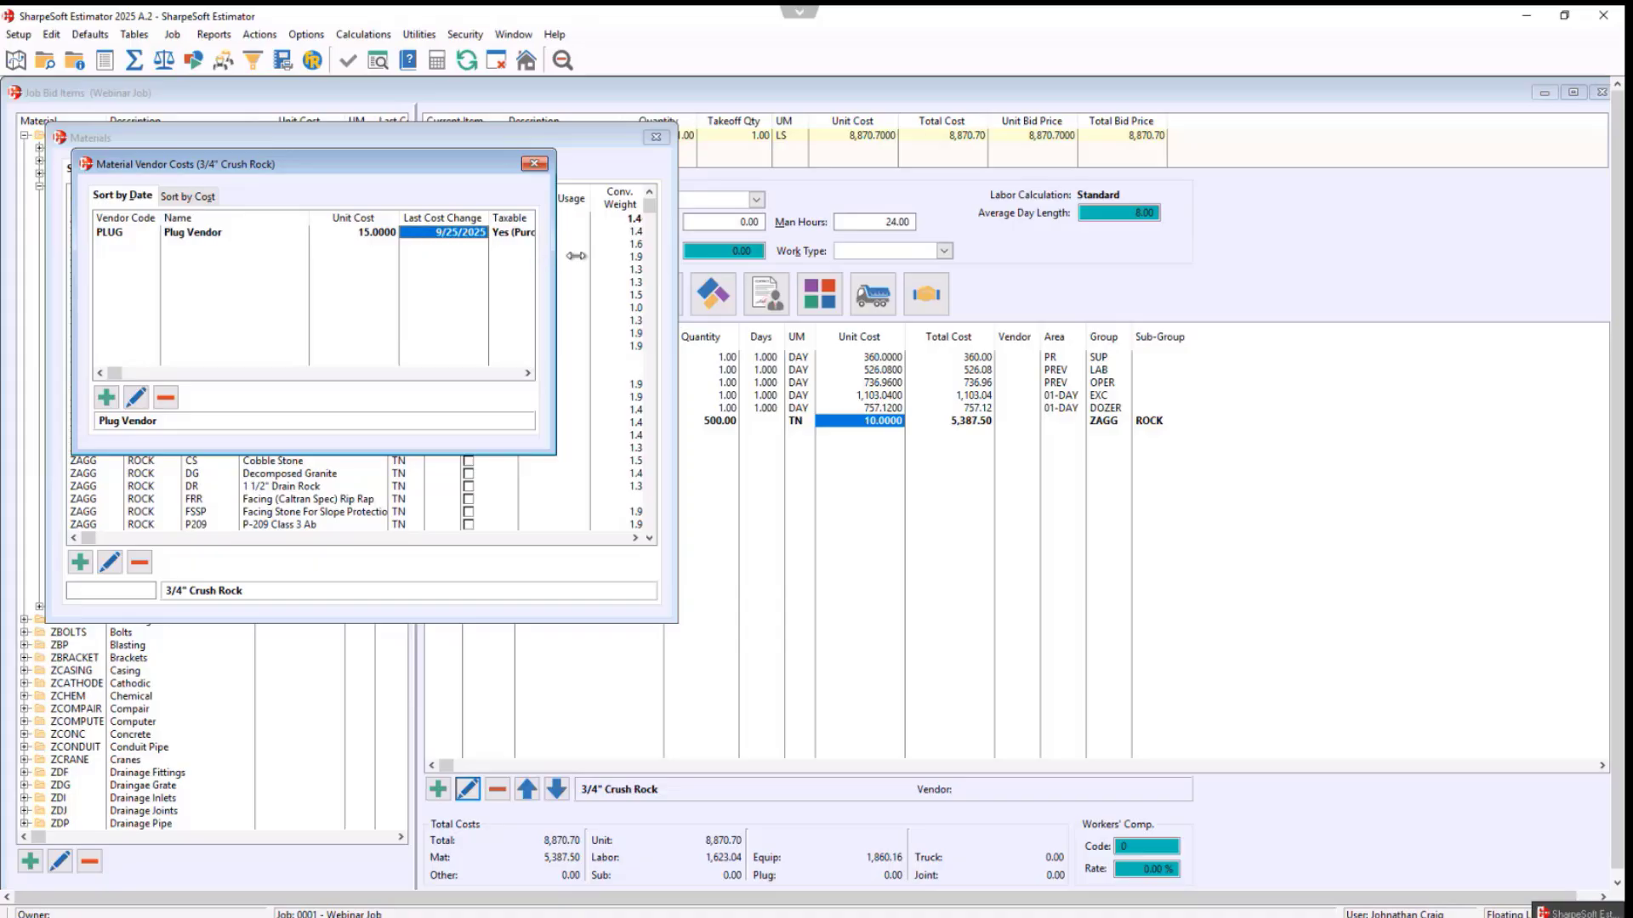
drag(577, 255, 629, 255)
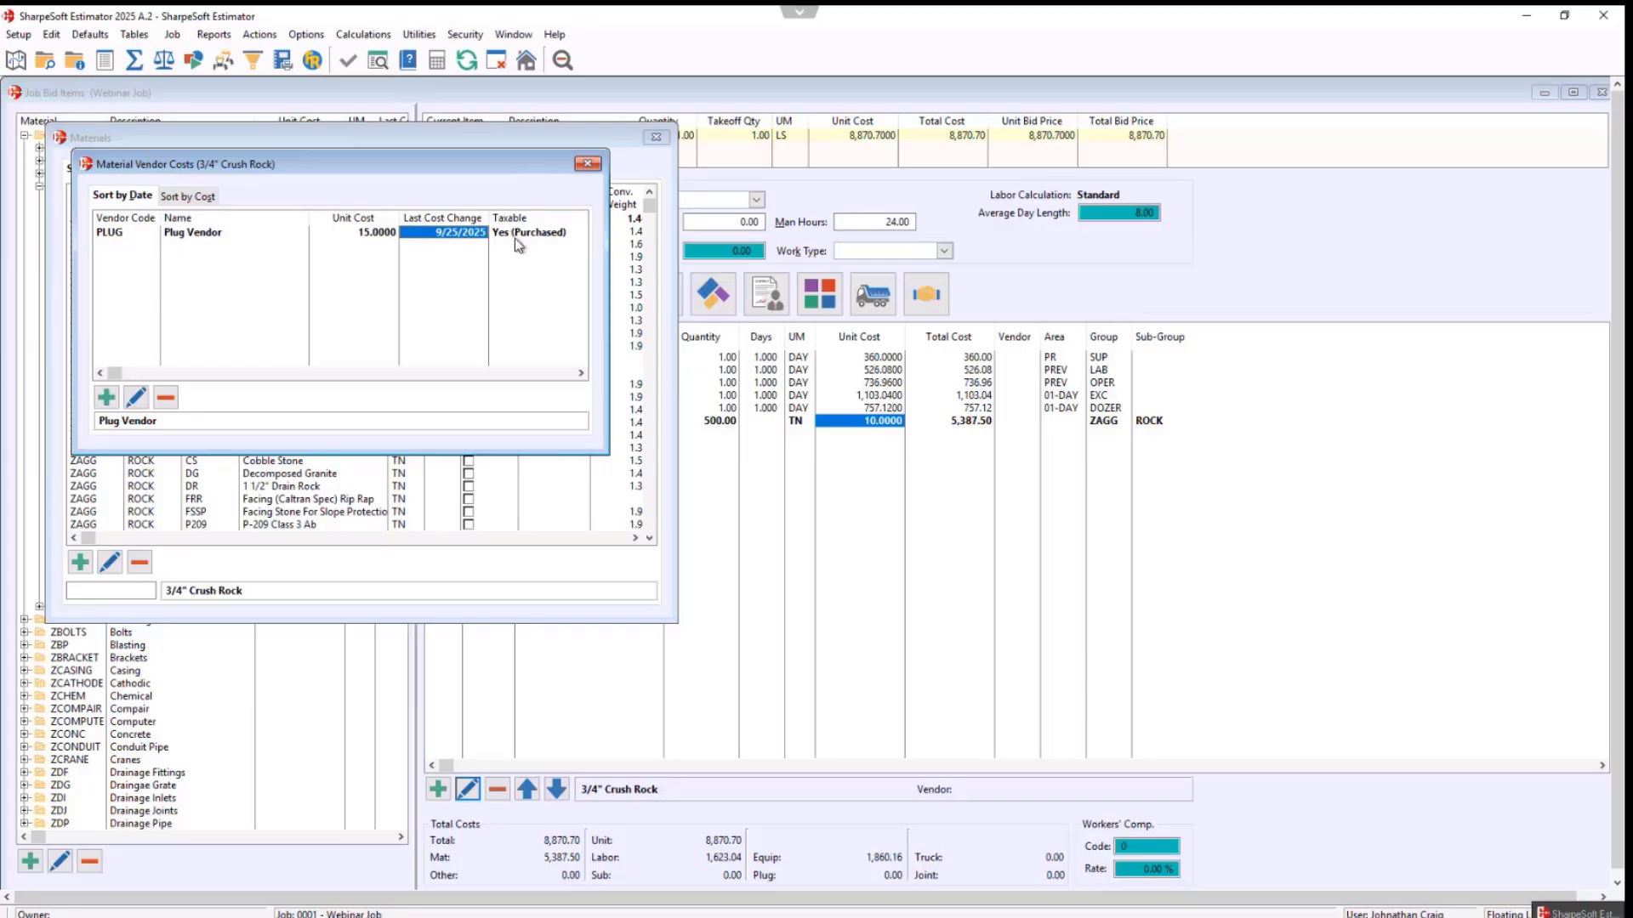
click(590, 165)
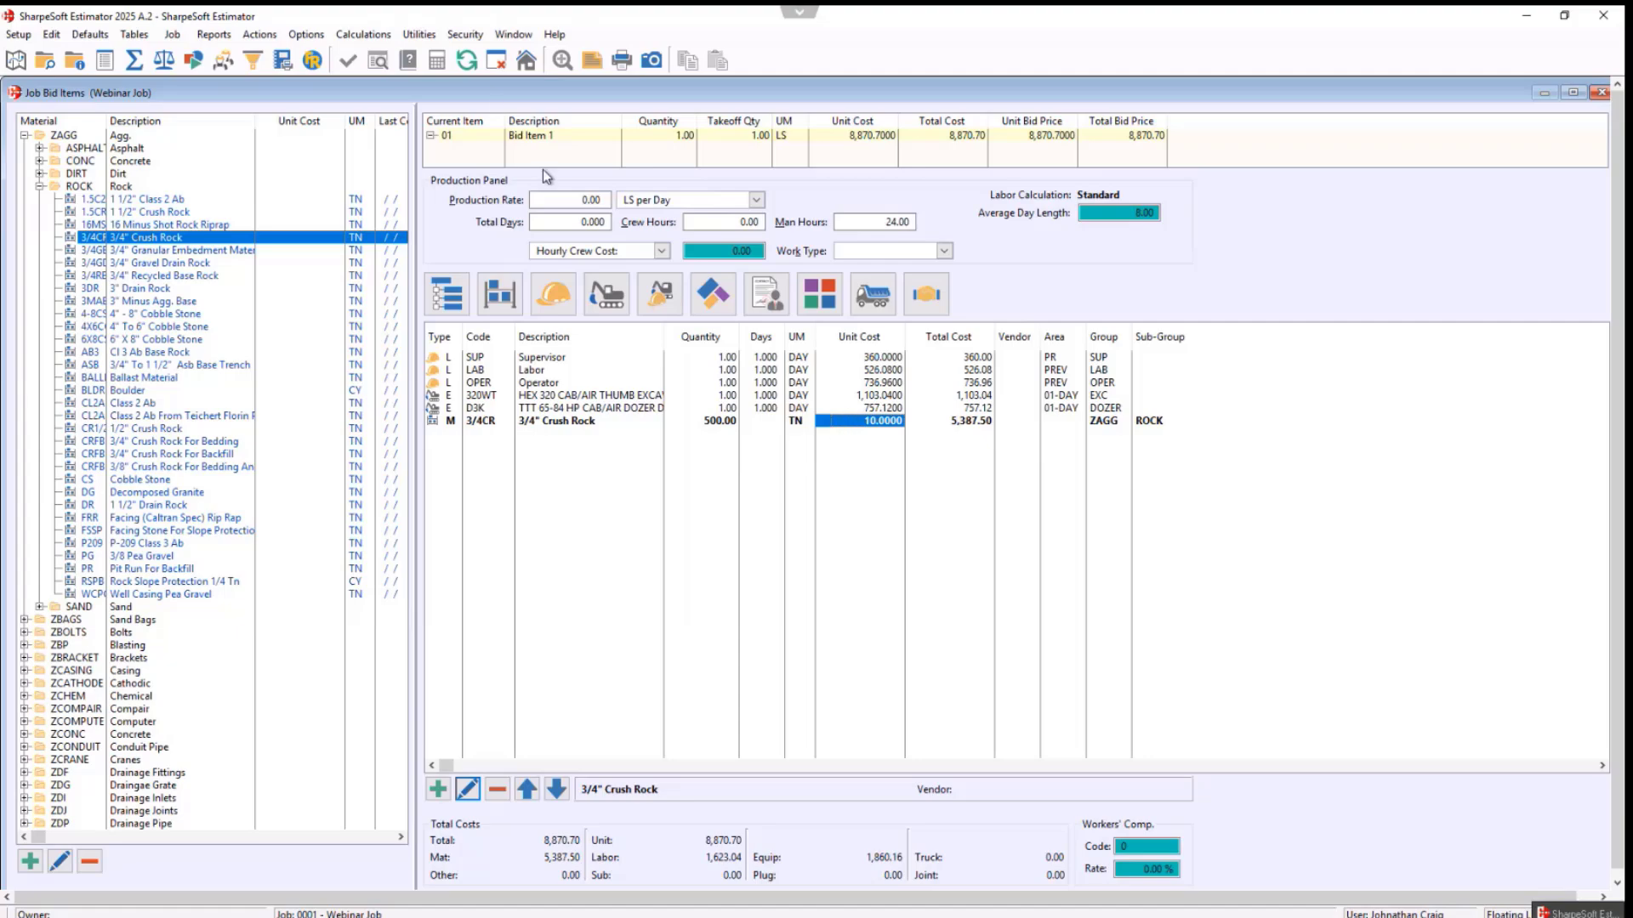
click(473, 66)
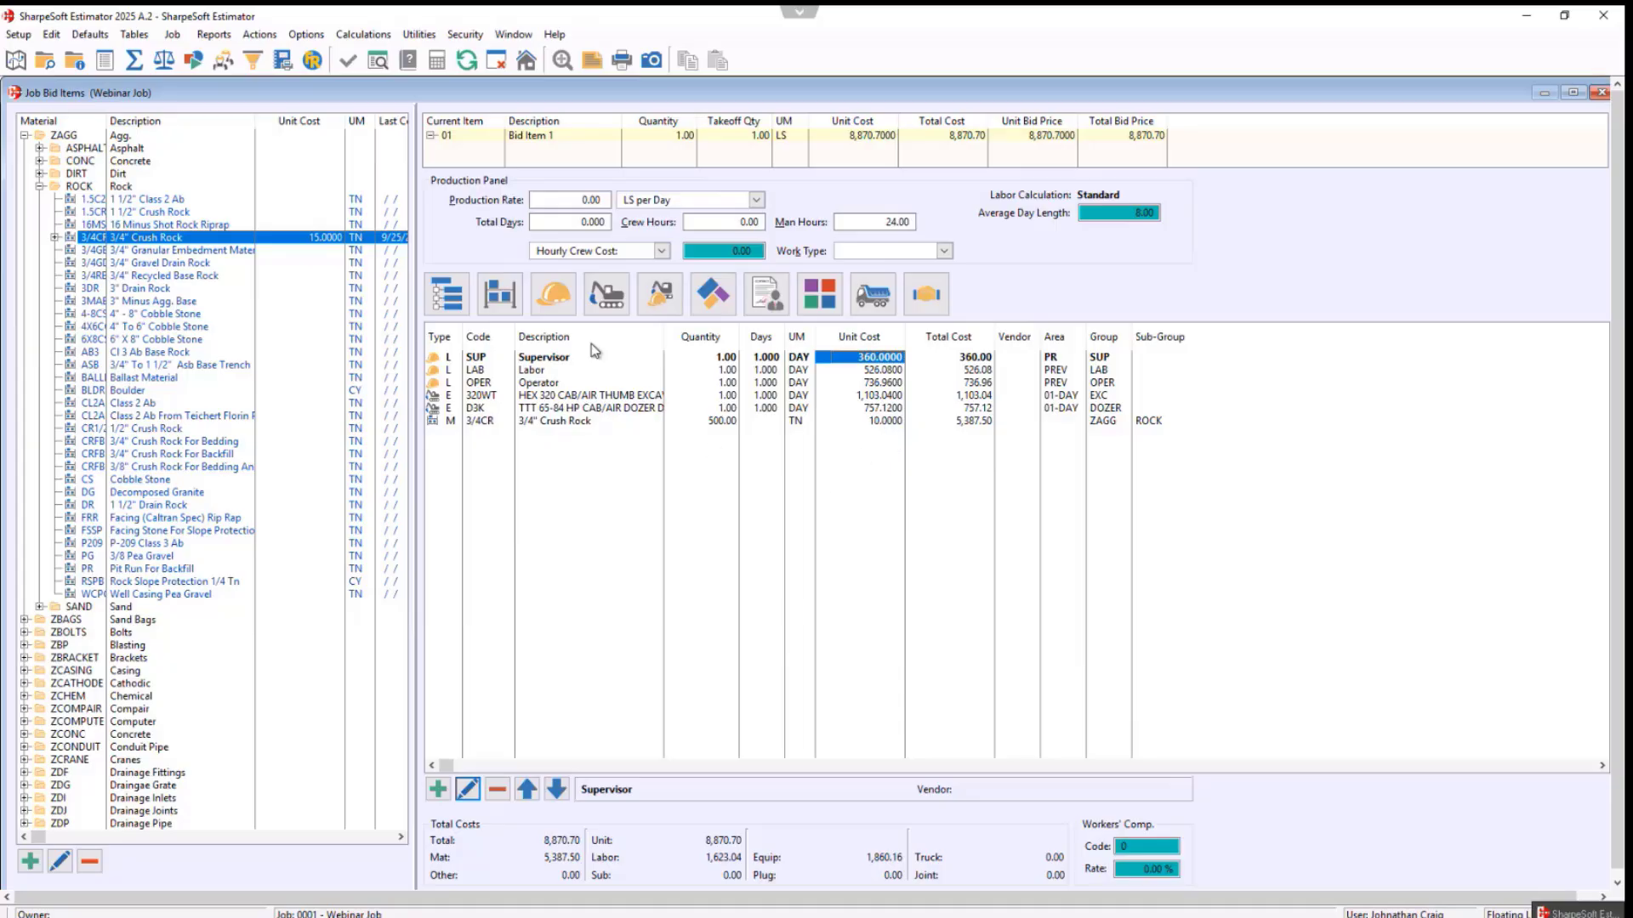
- Try to refresh all detail costs of the job from the tables for materials only, and reload the bid item screen
click(420, 35)
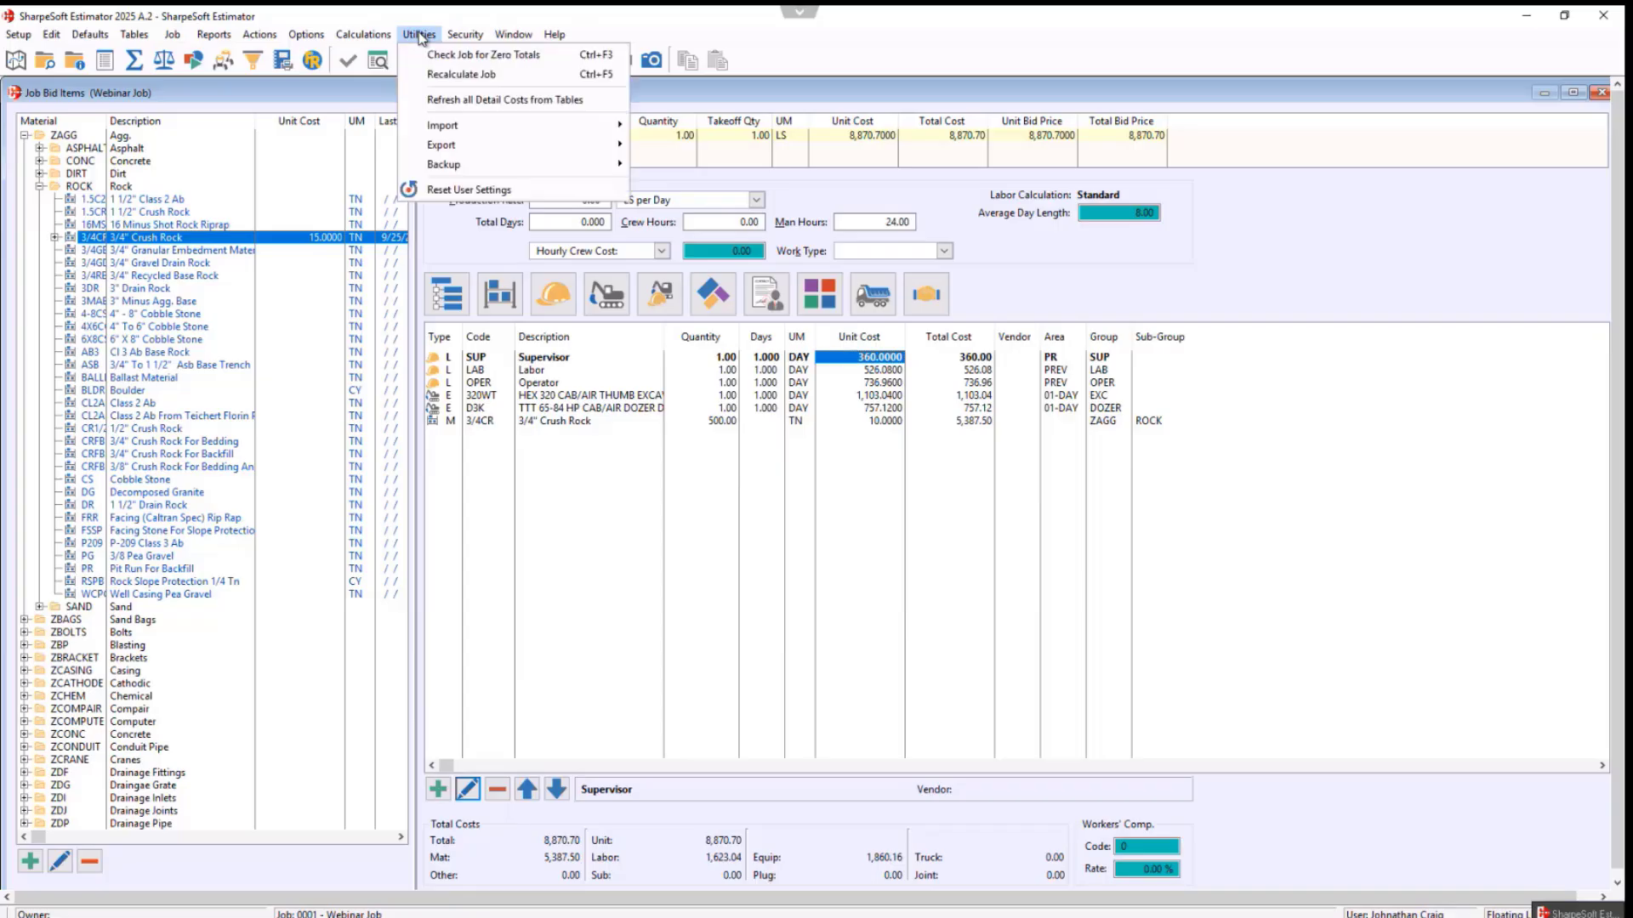
click(457, 100)
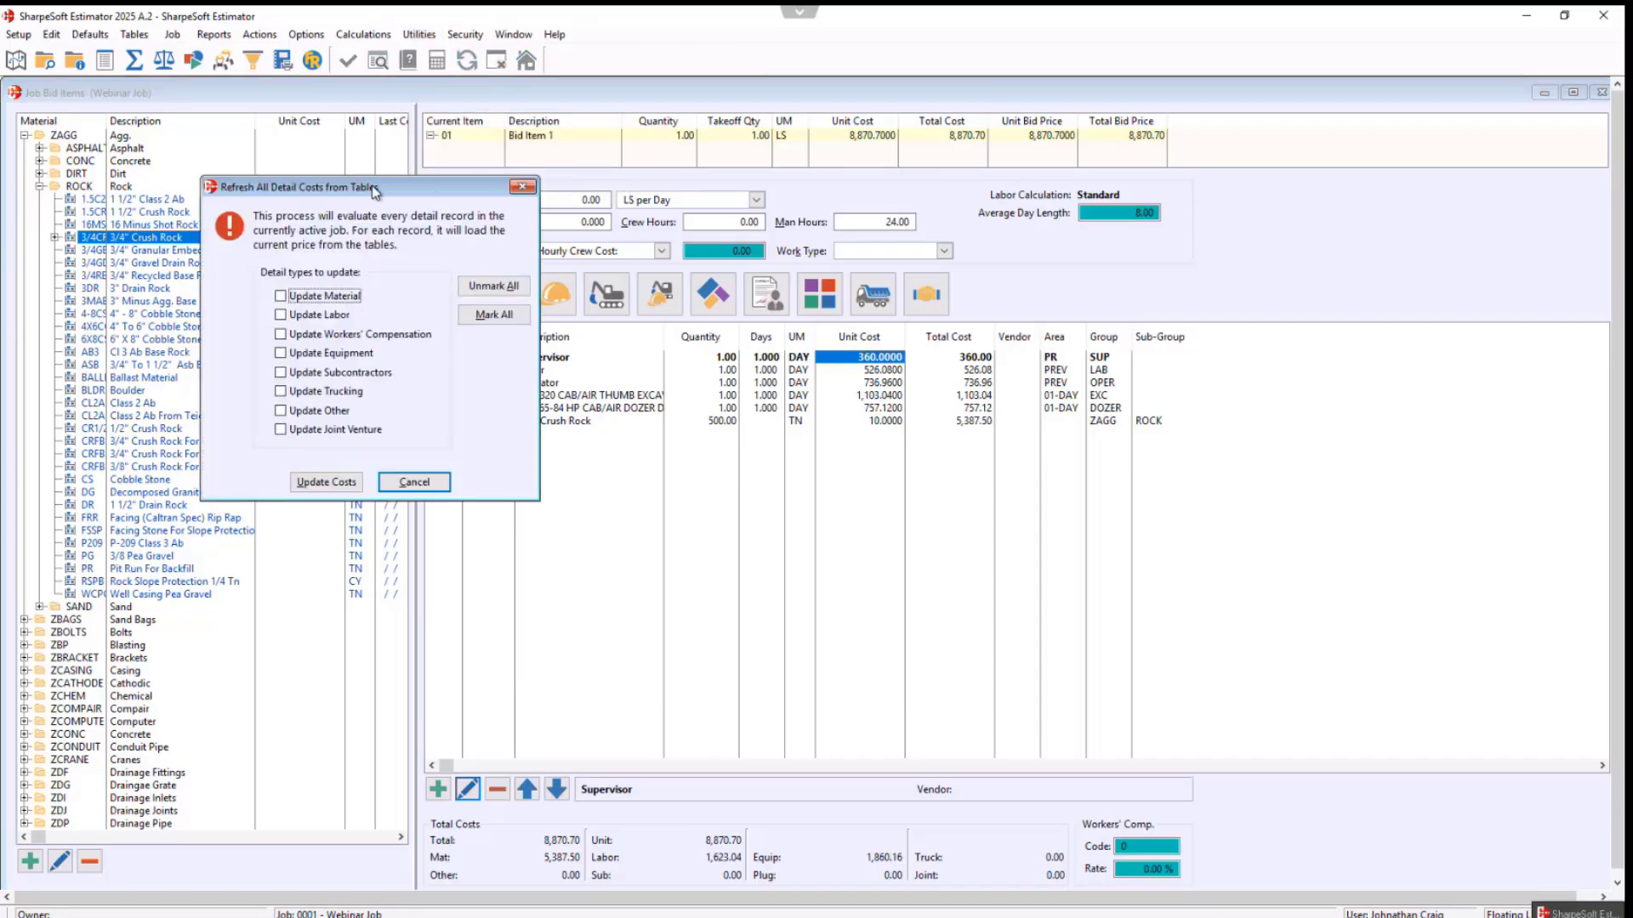
drag(372, 192, 588, 207)
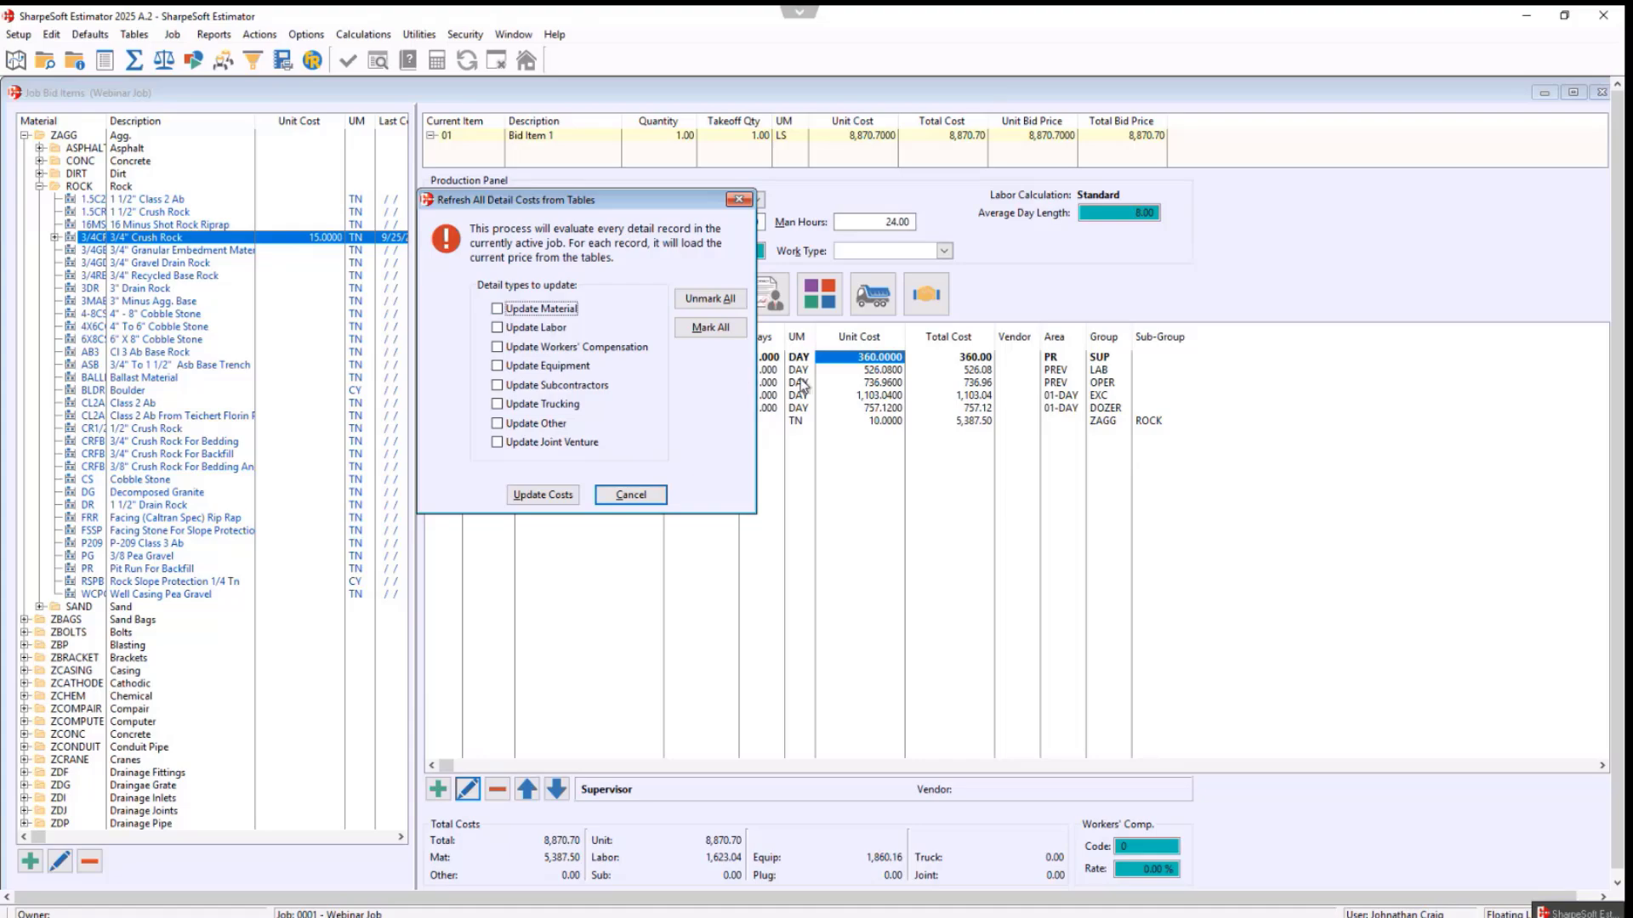
drag(626, 206, 482, 201)
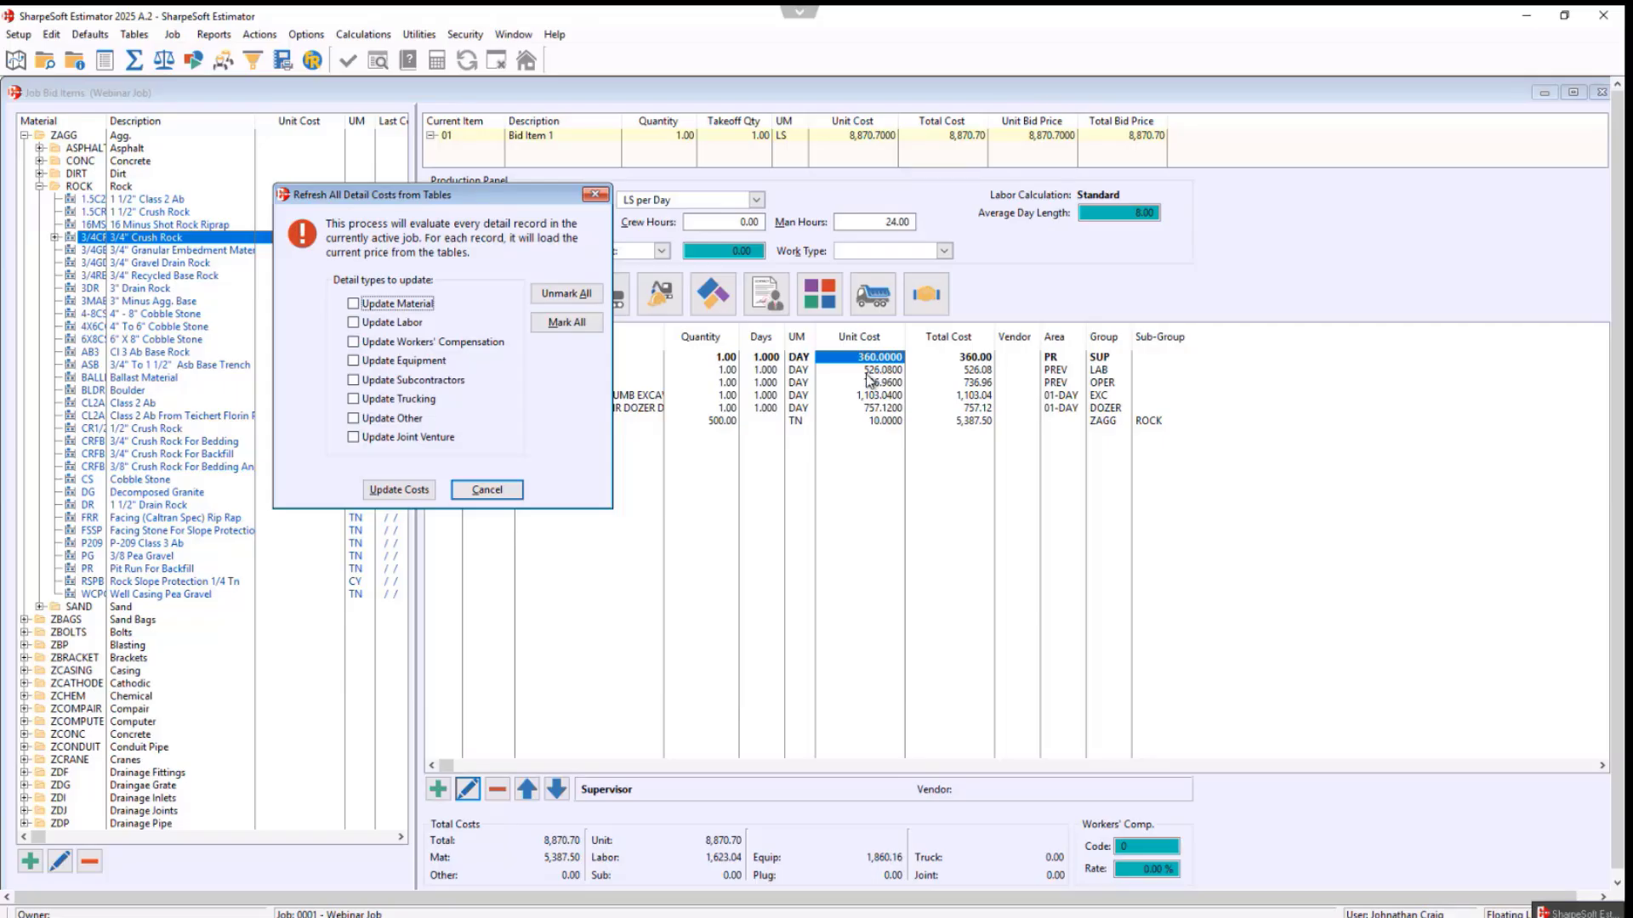
click(354, 323)
click(566, 293)
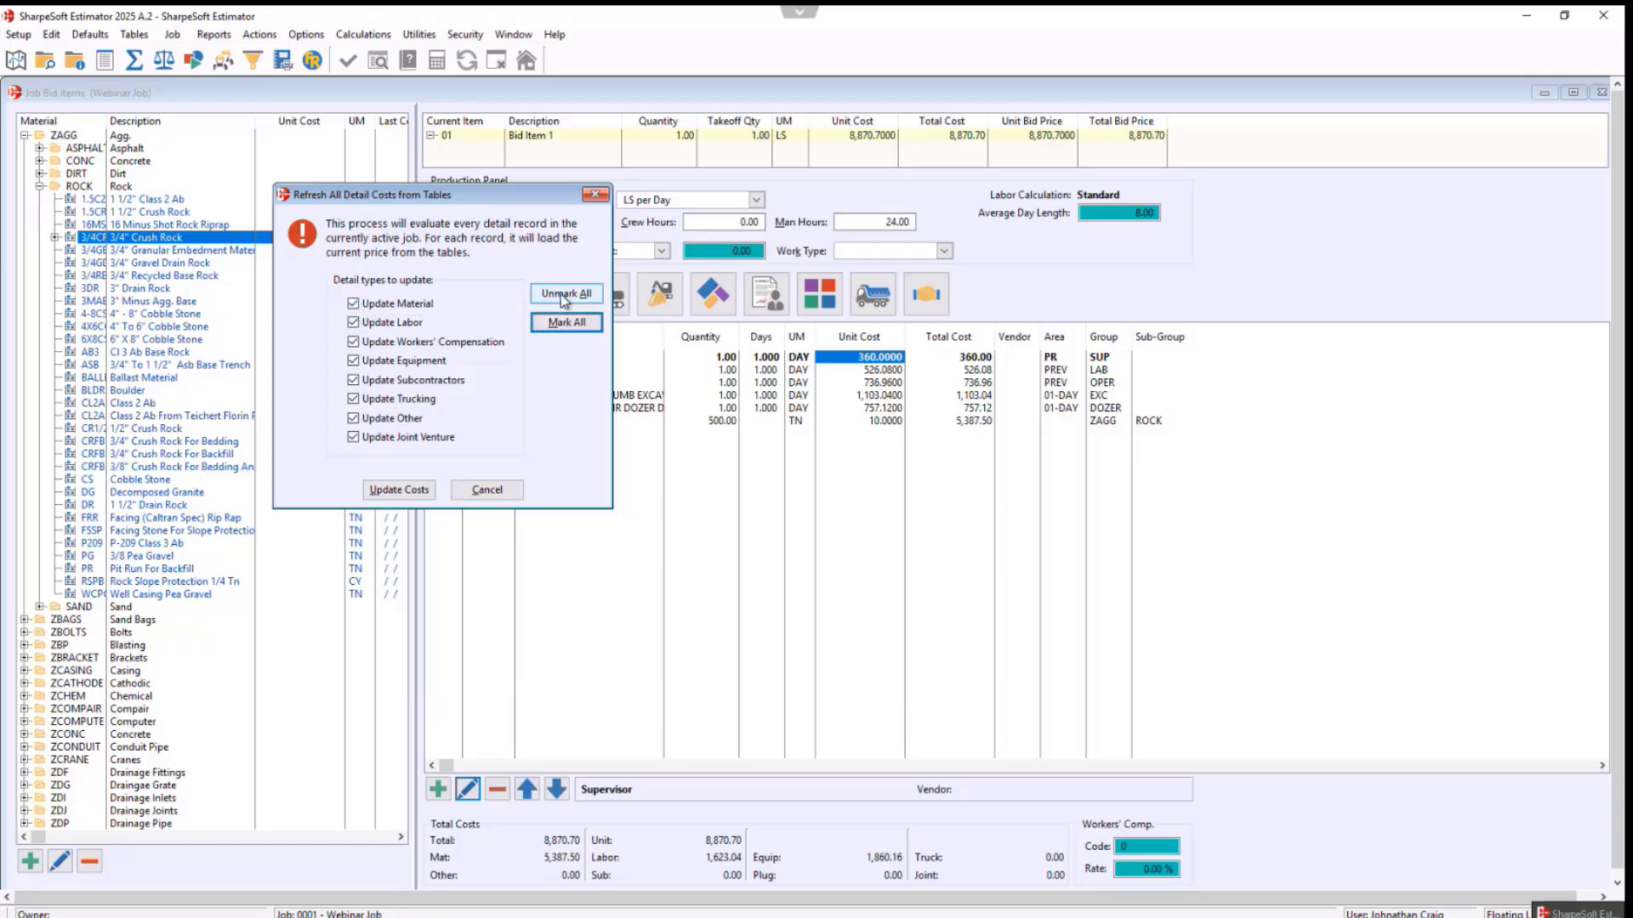
click(361, 304)
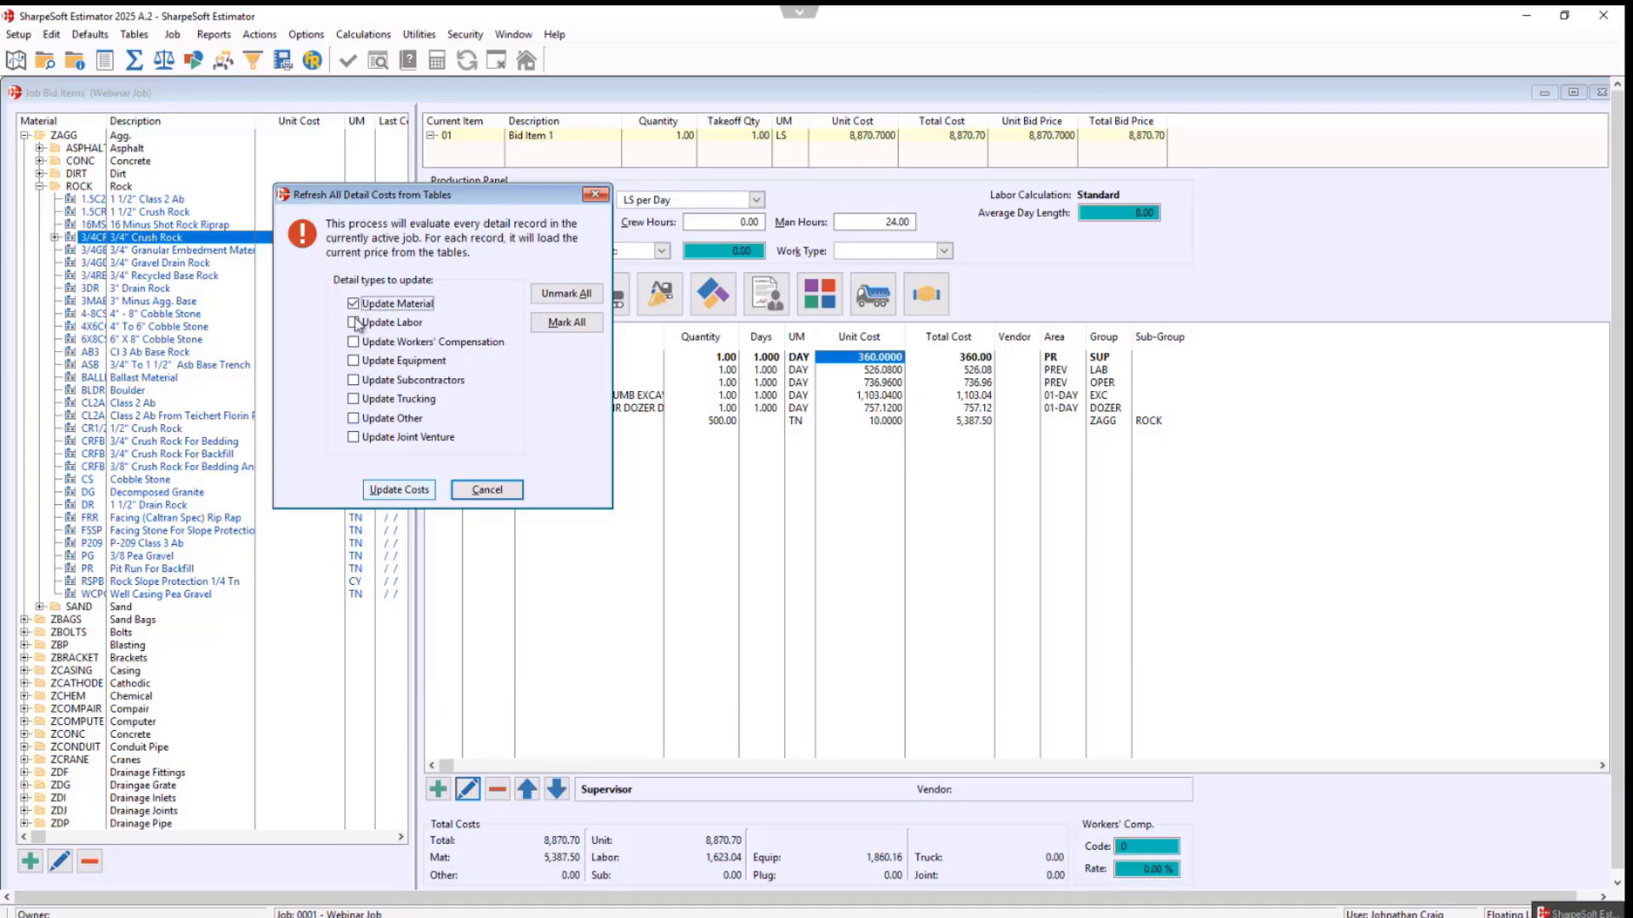
click(400, 490)
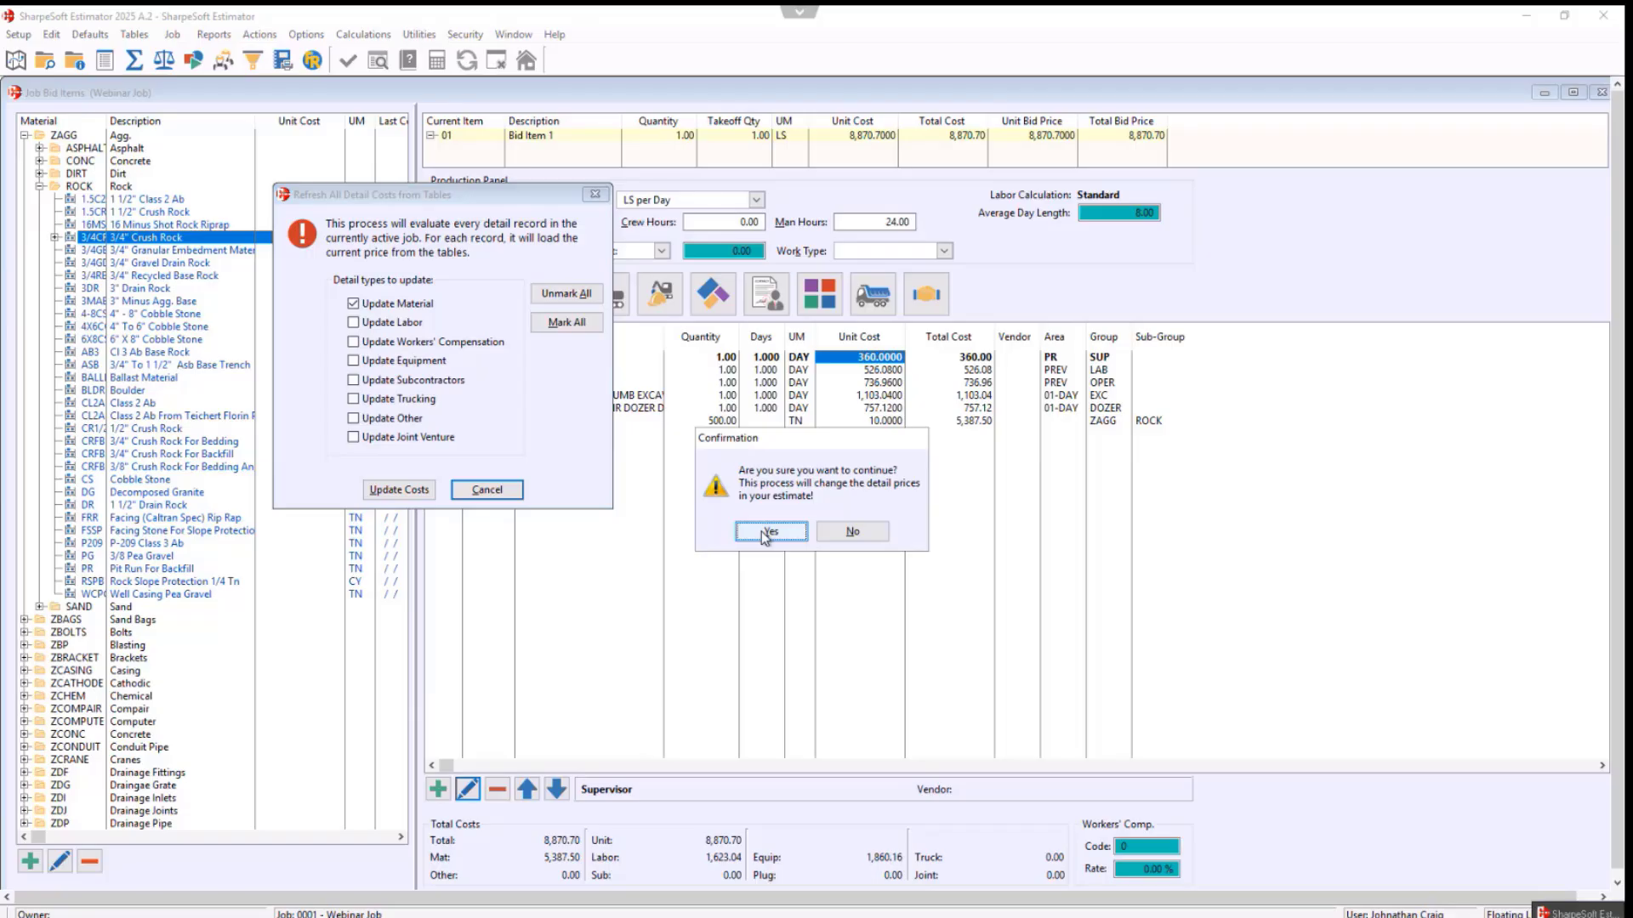
click(770, 533)
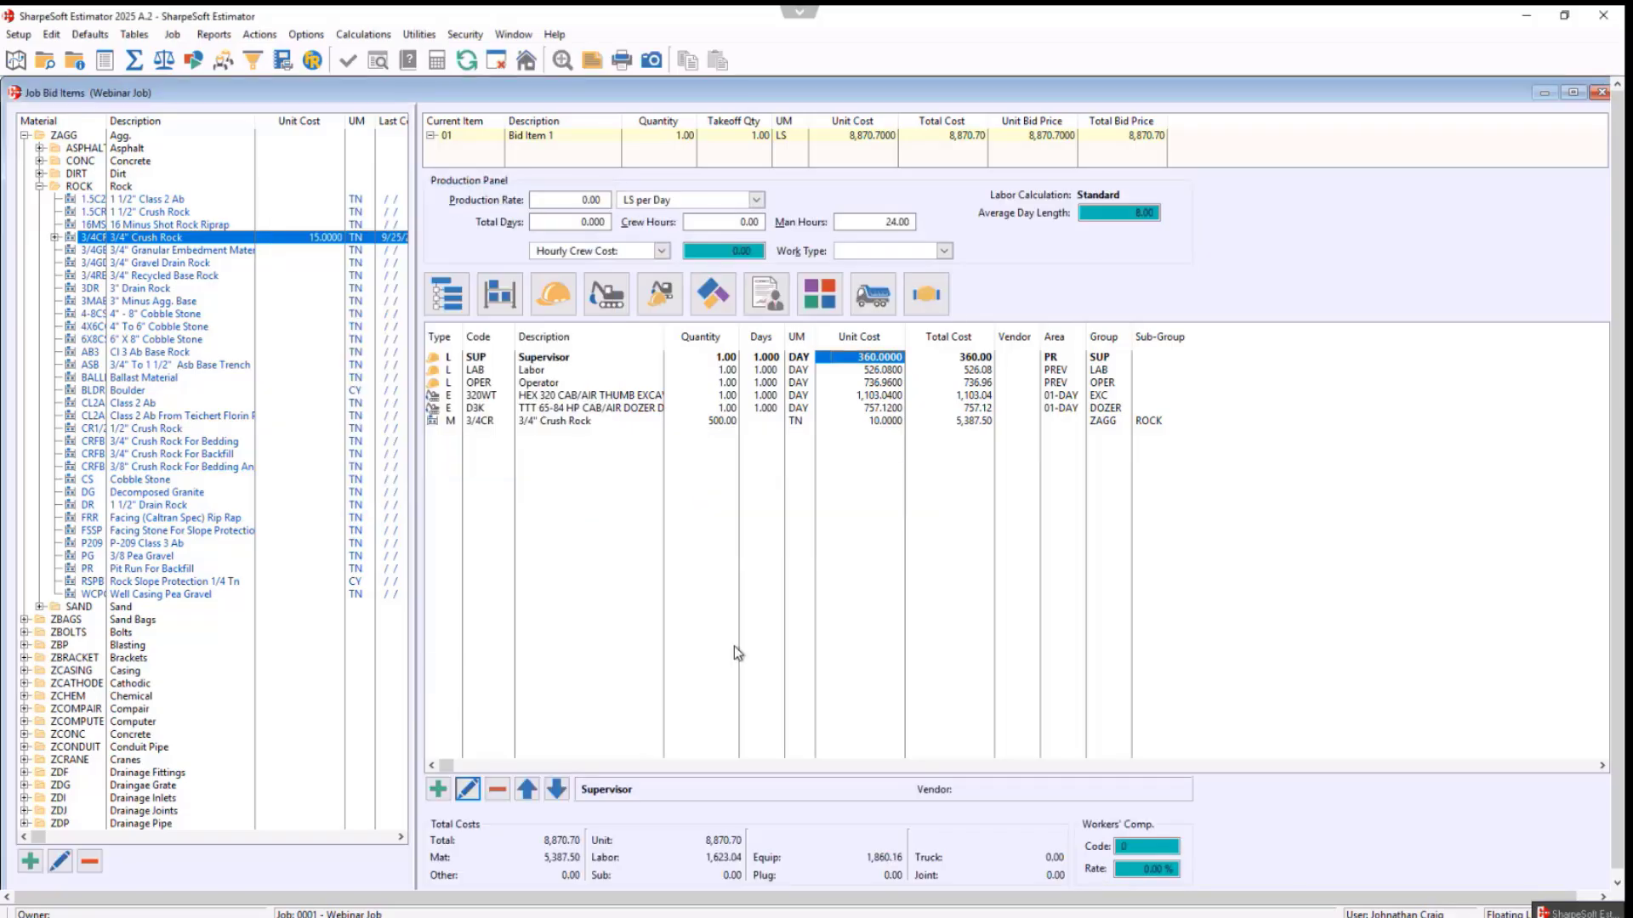
click(466, 62)
- Add a second 3/4" Crush Rock line at the job's existing price with quantity 500, and set its unit cost to 15 for this record only
drag(176, 242, 583, 459)
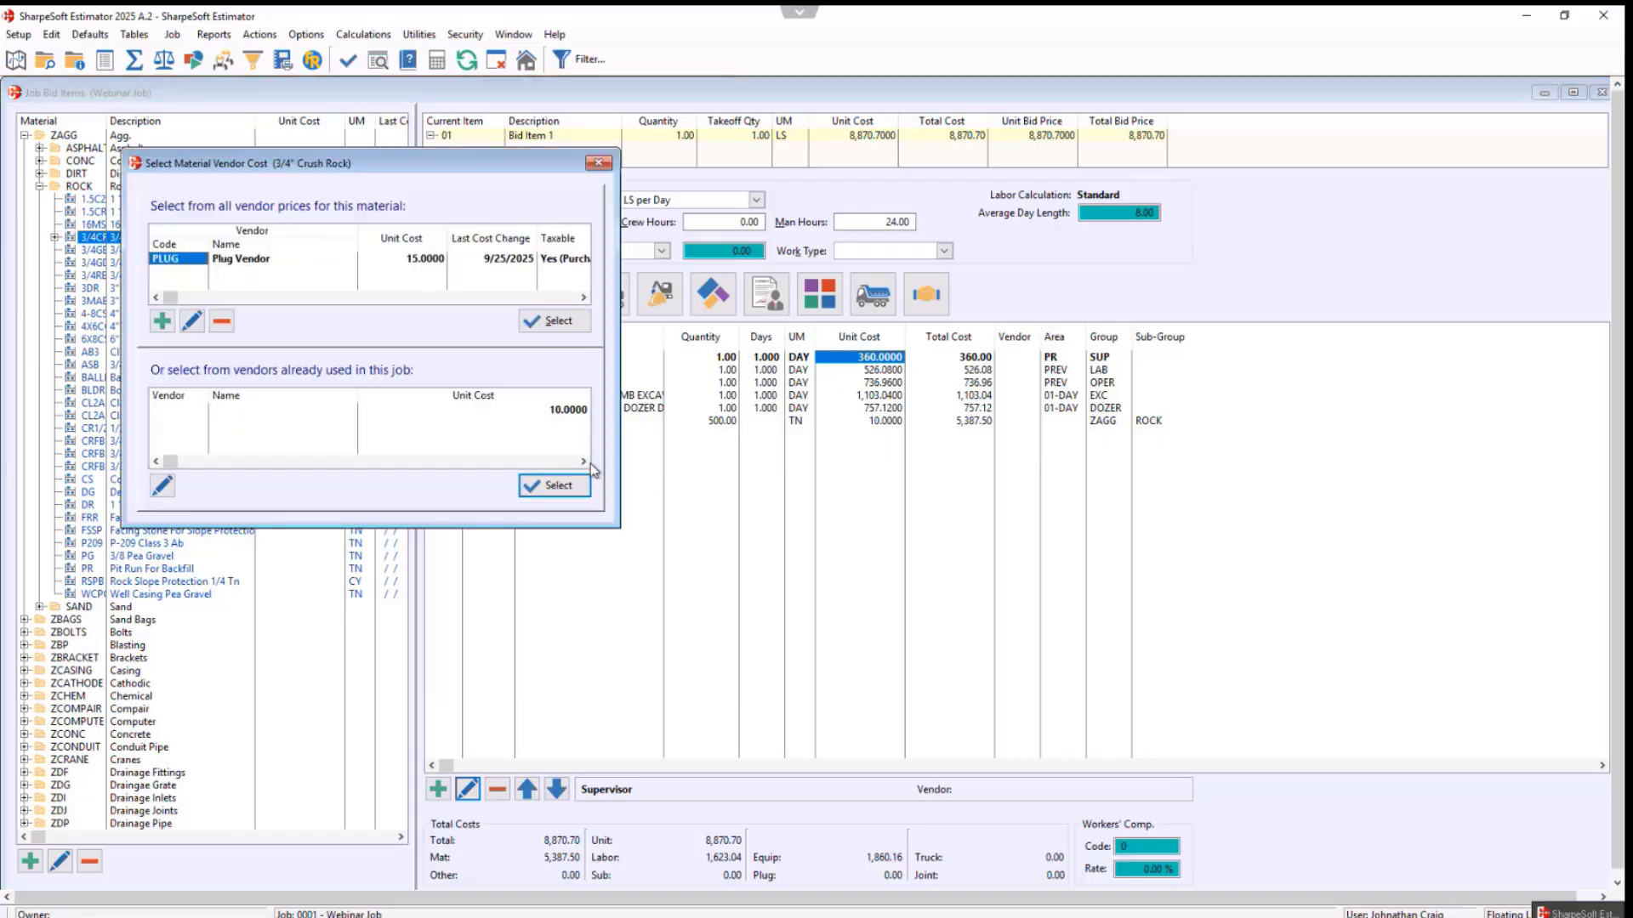
click(553, 486)
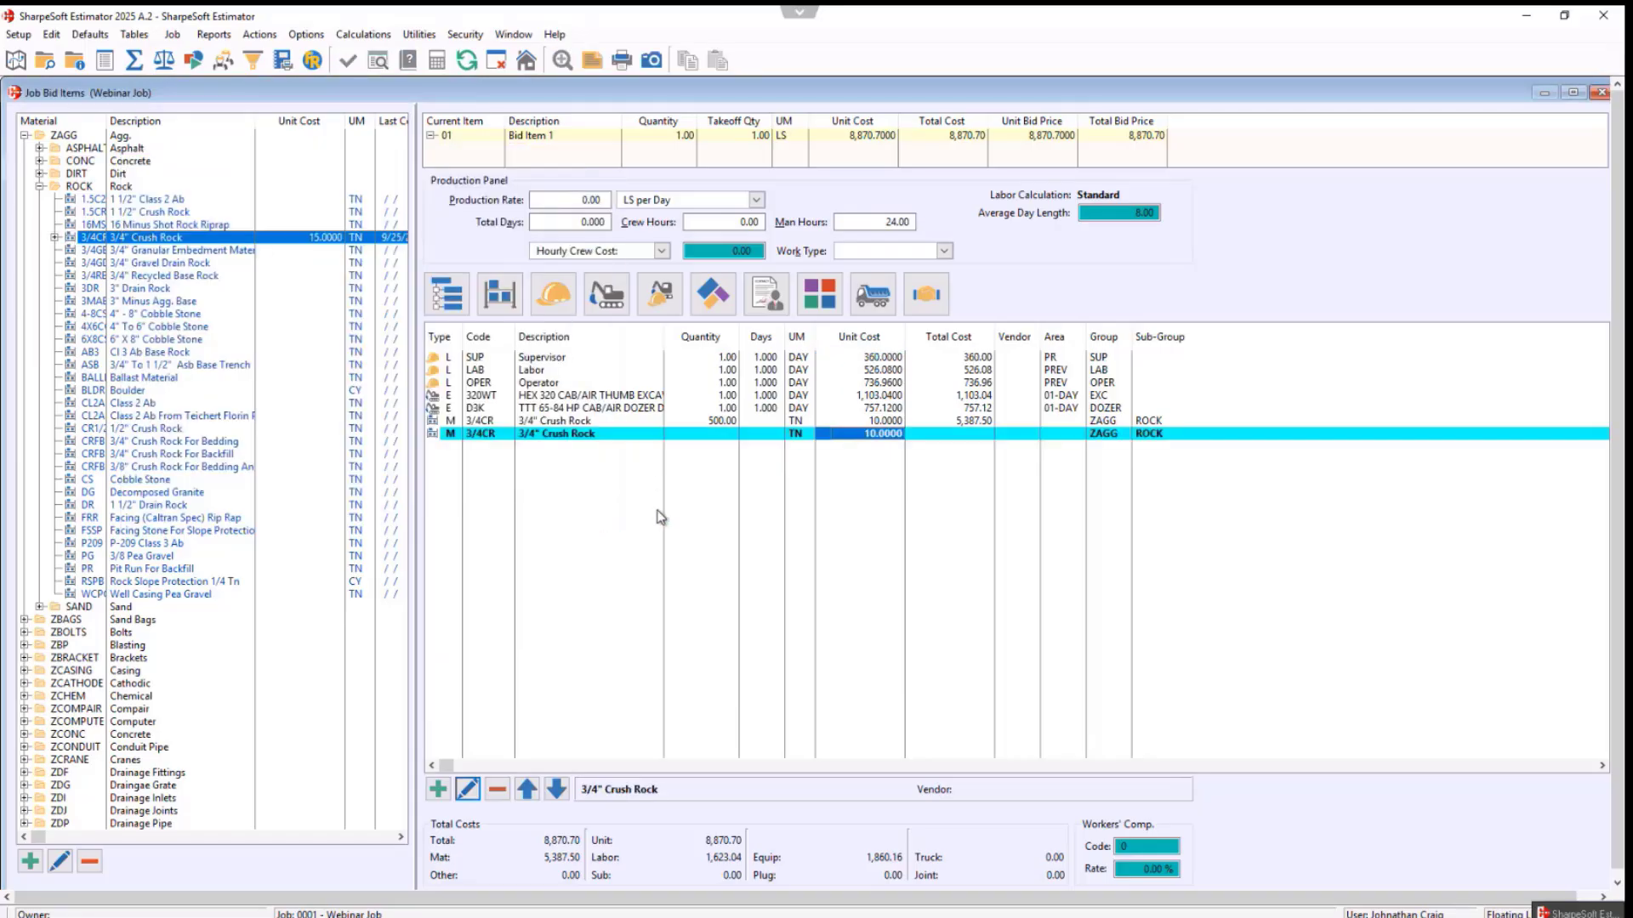
click(722, 435)
text(500)
key(Return)
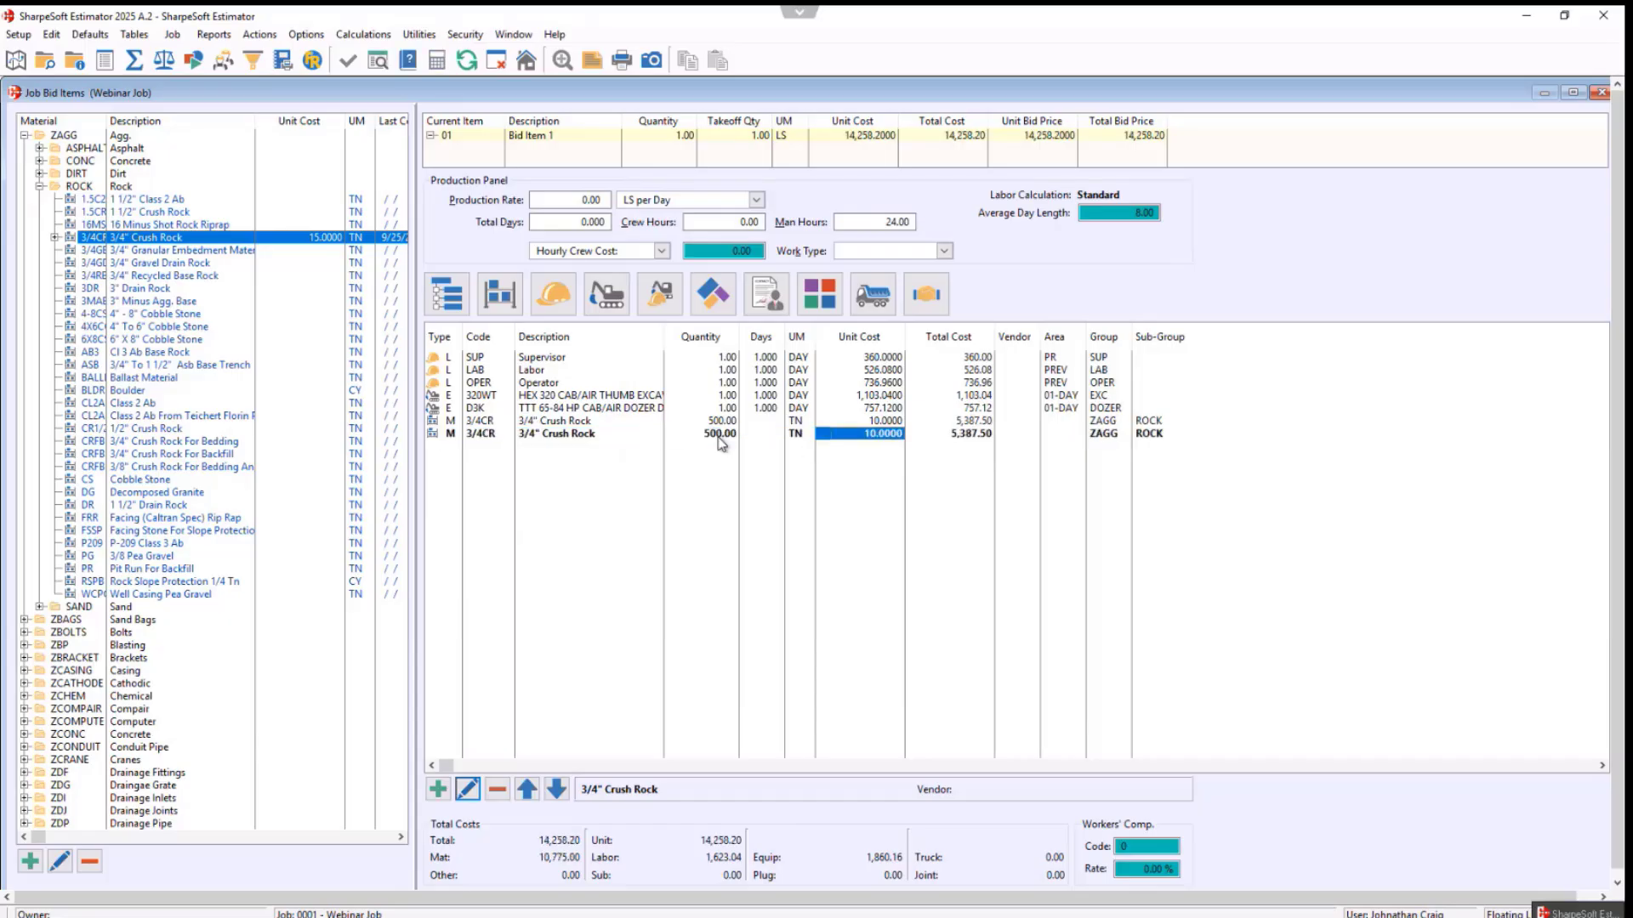
key(Return)
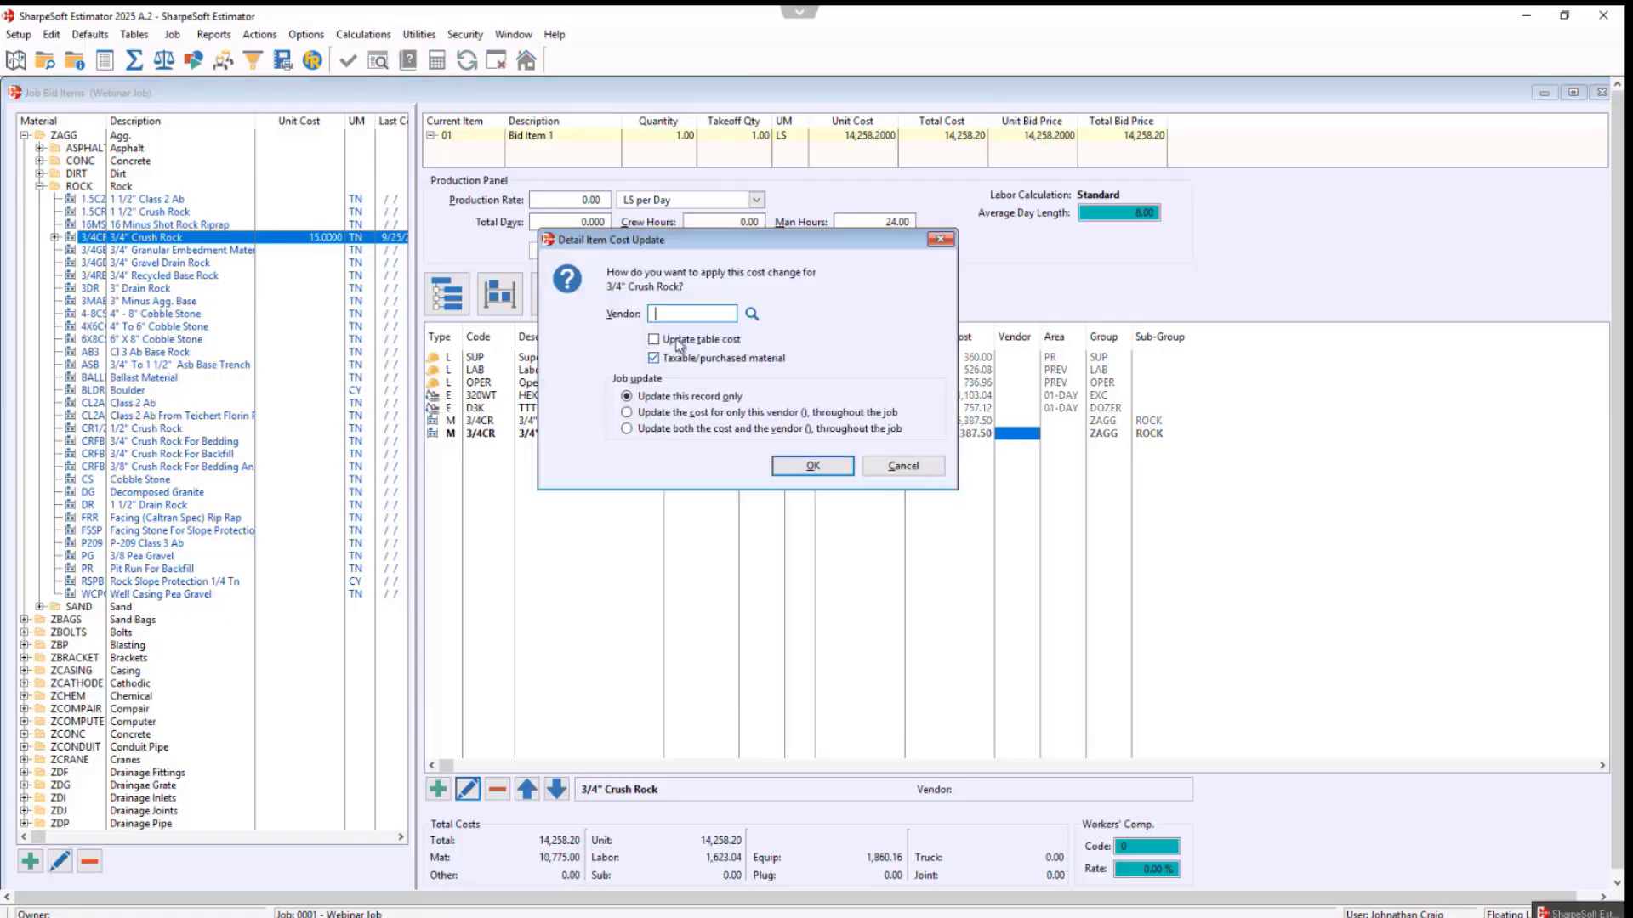
click(807, 466)
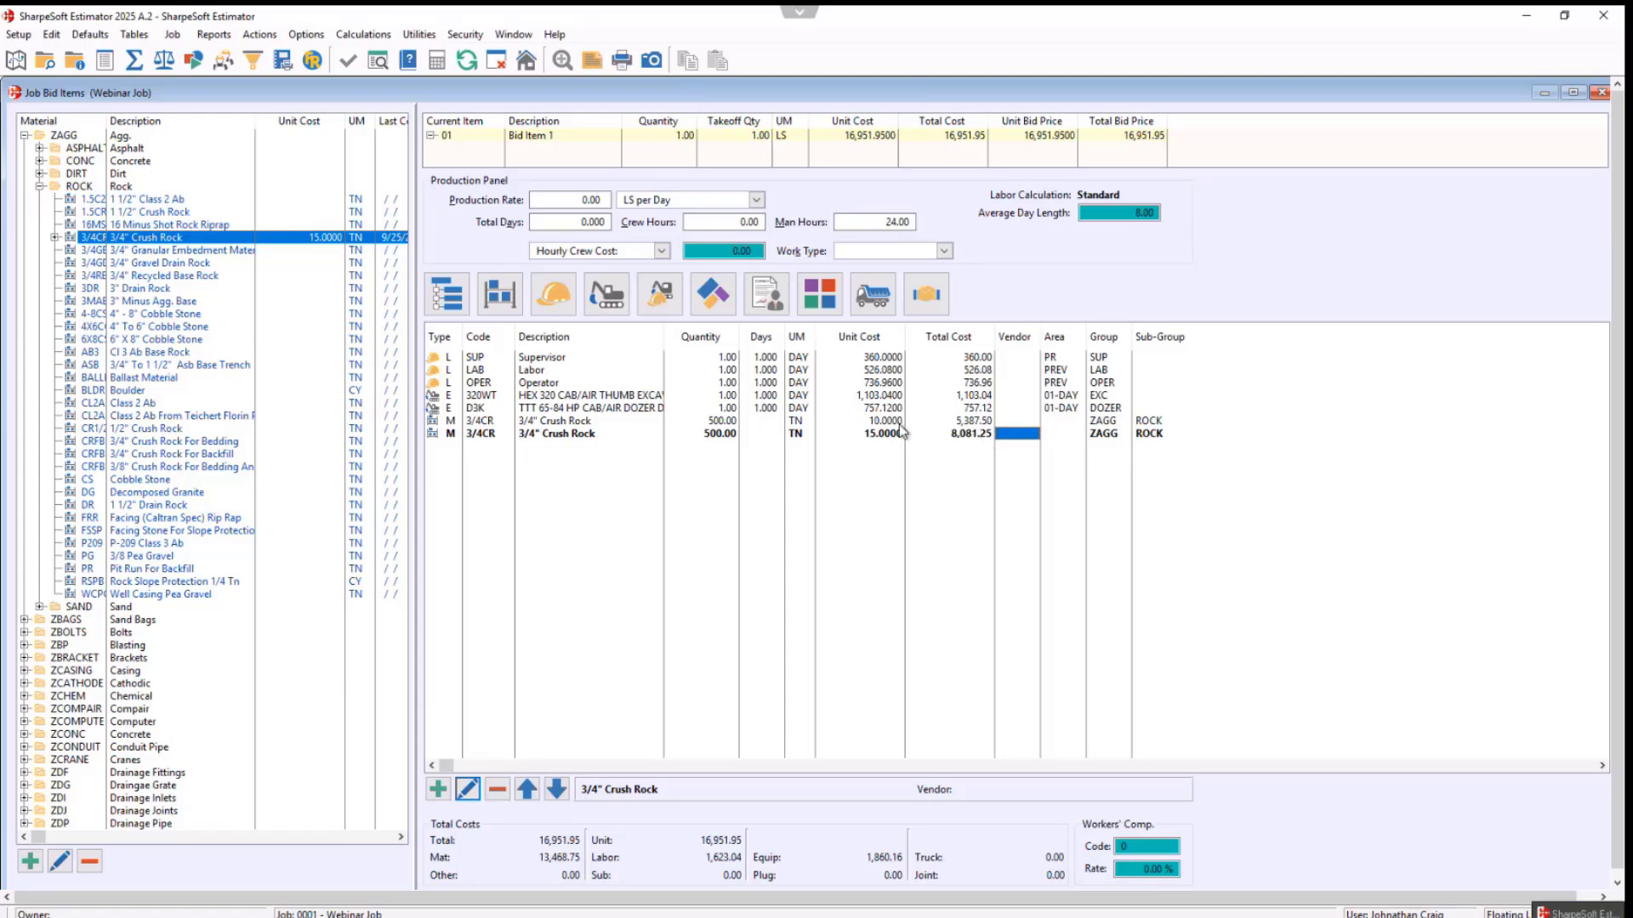
- Delete the original 3/4" Crush Rock line with the unit cost of 10 from Bid Item 1
click(887, 421)
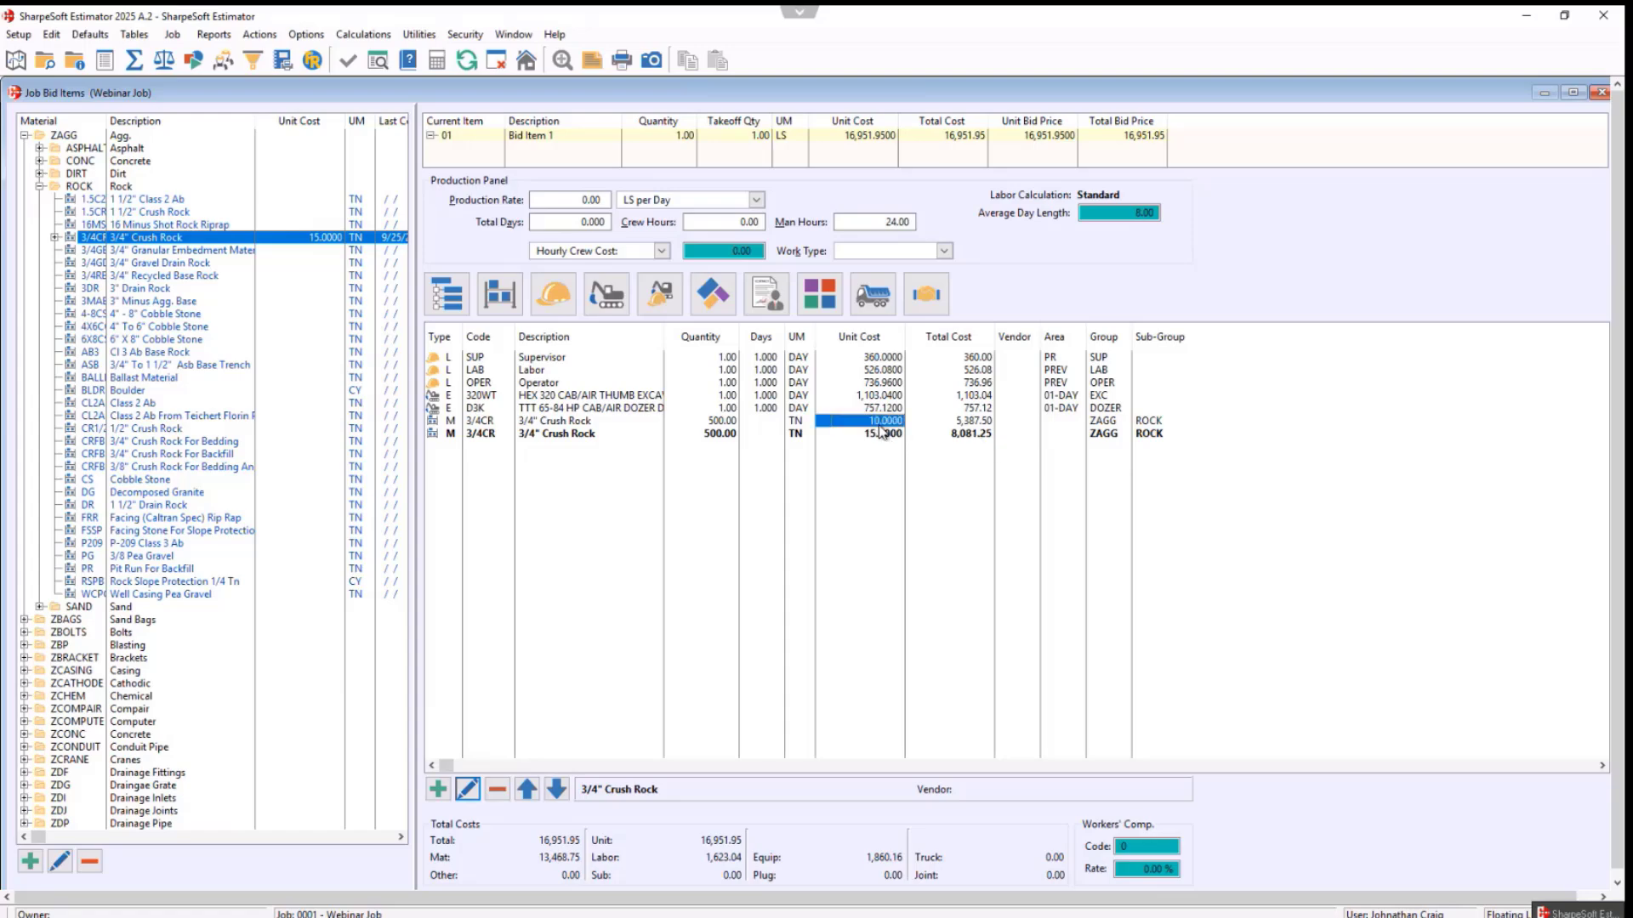
click(497, 791)
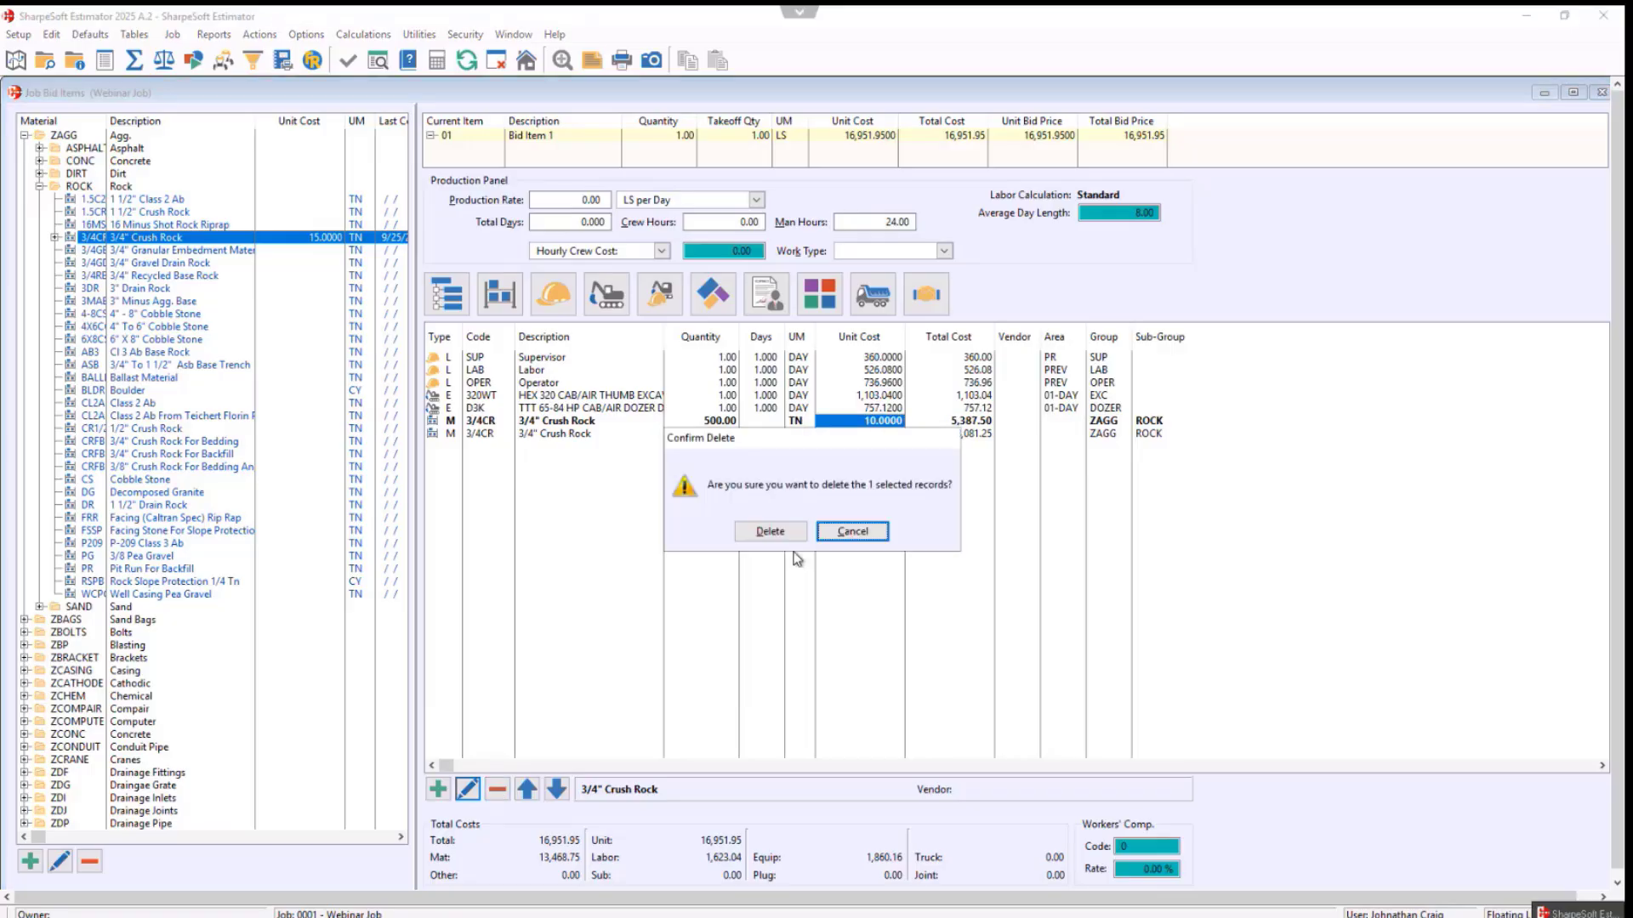
click(769, 533)
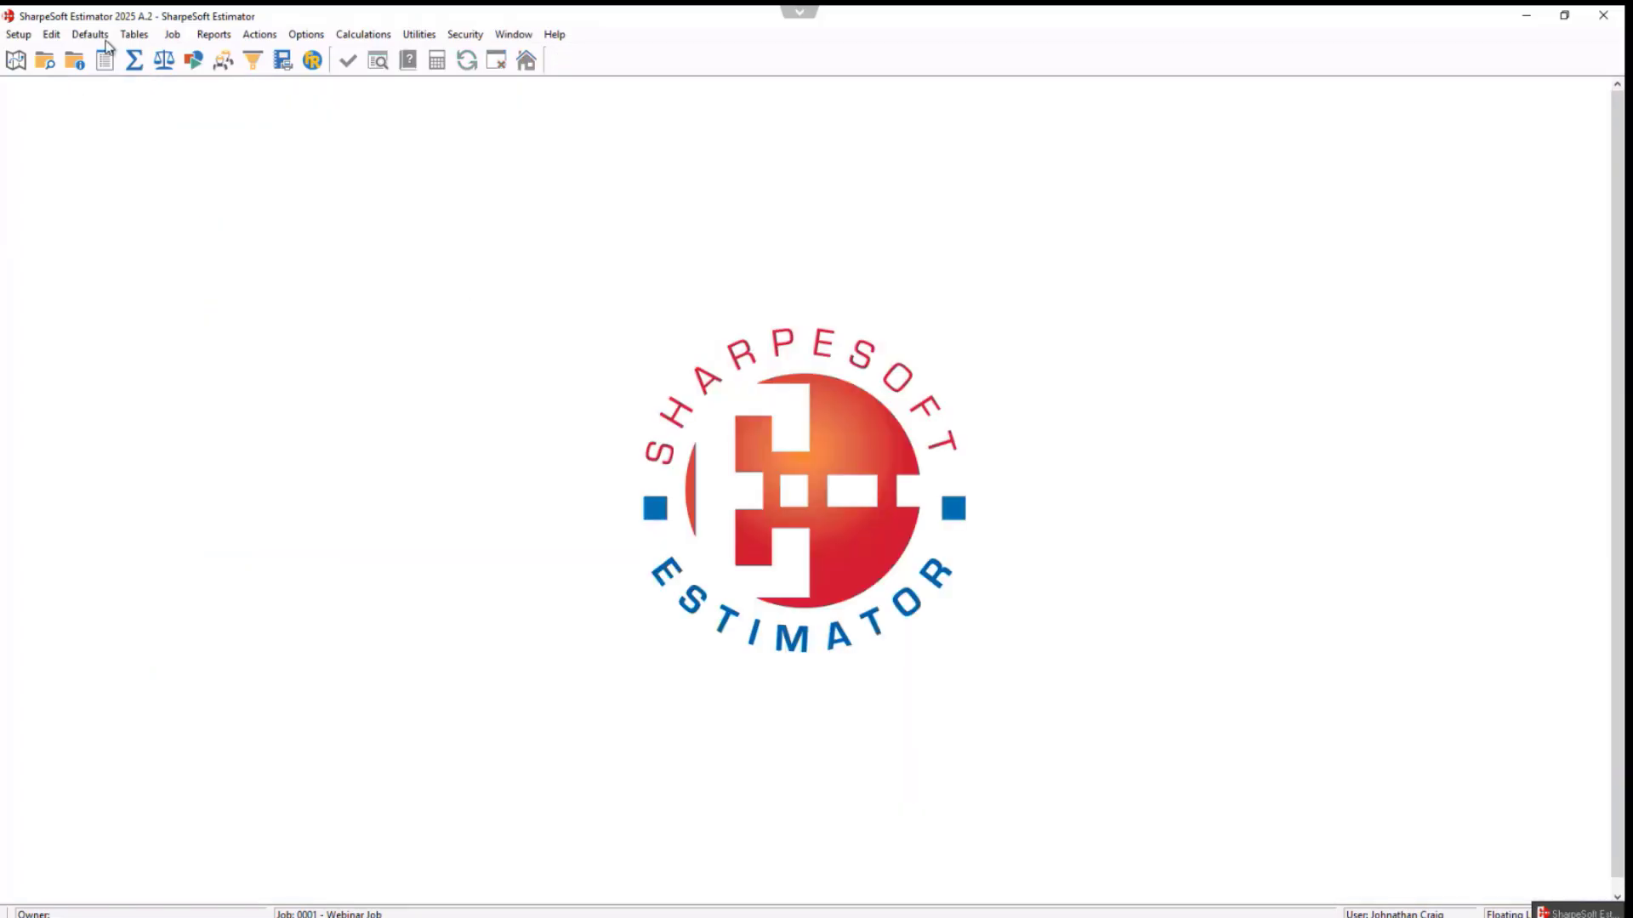
- Open the D3K dozer's rates by area in the master Equipment table and examine the Rental Per Day fuel unit cost
click(134, 34)
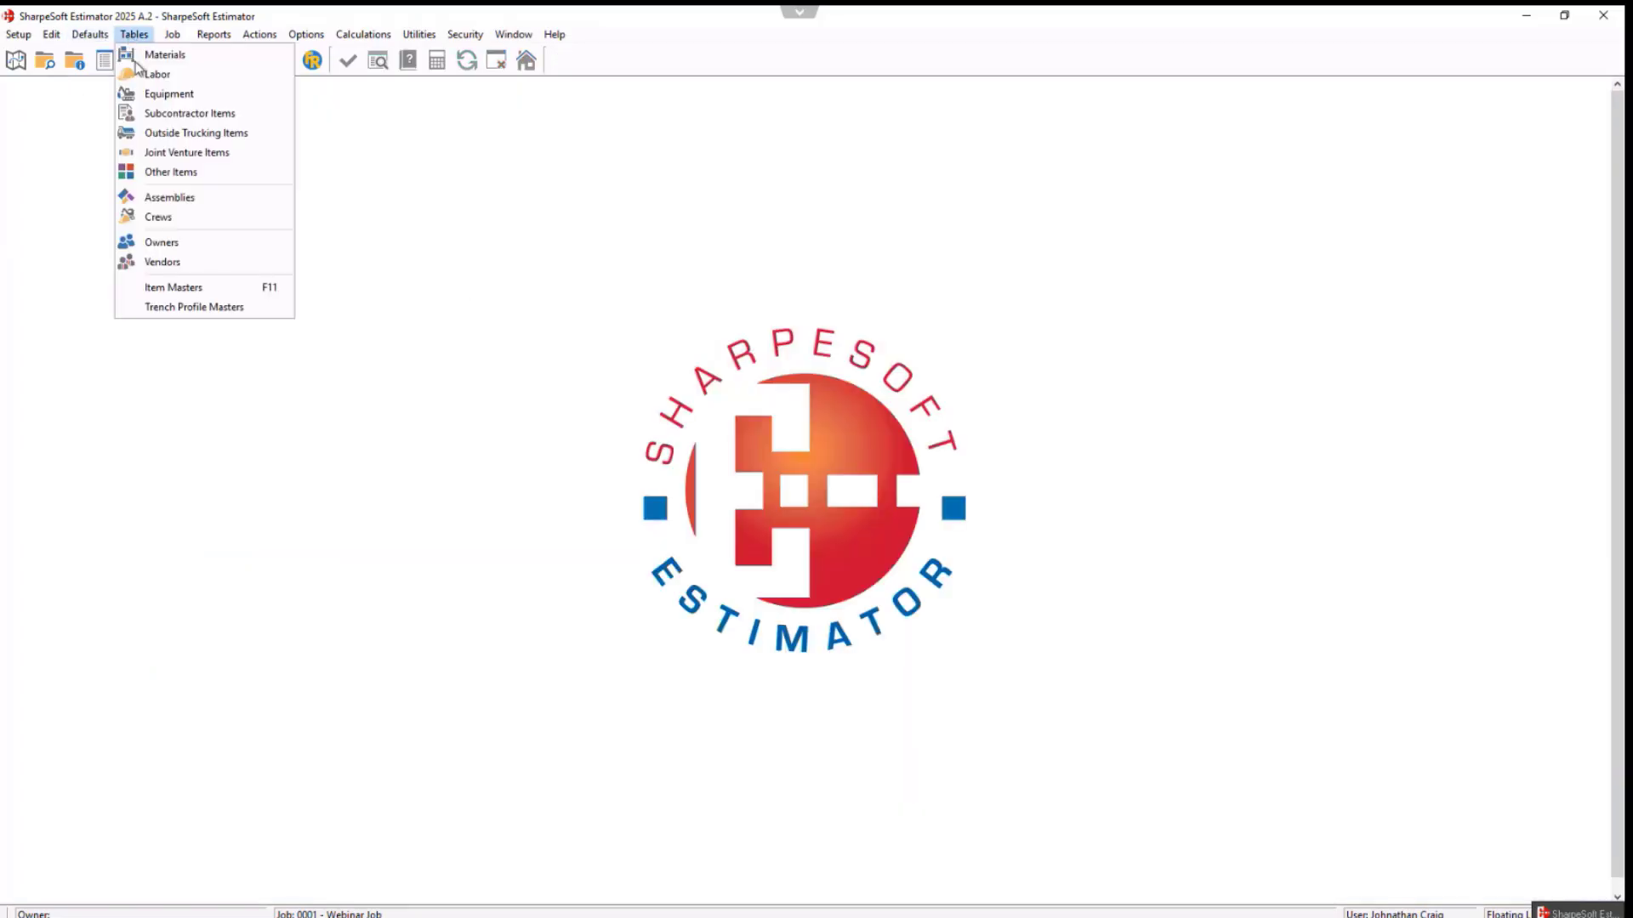
click(155, 94)
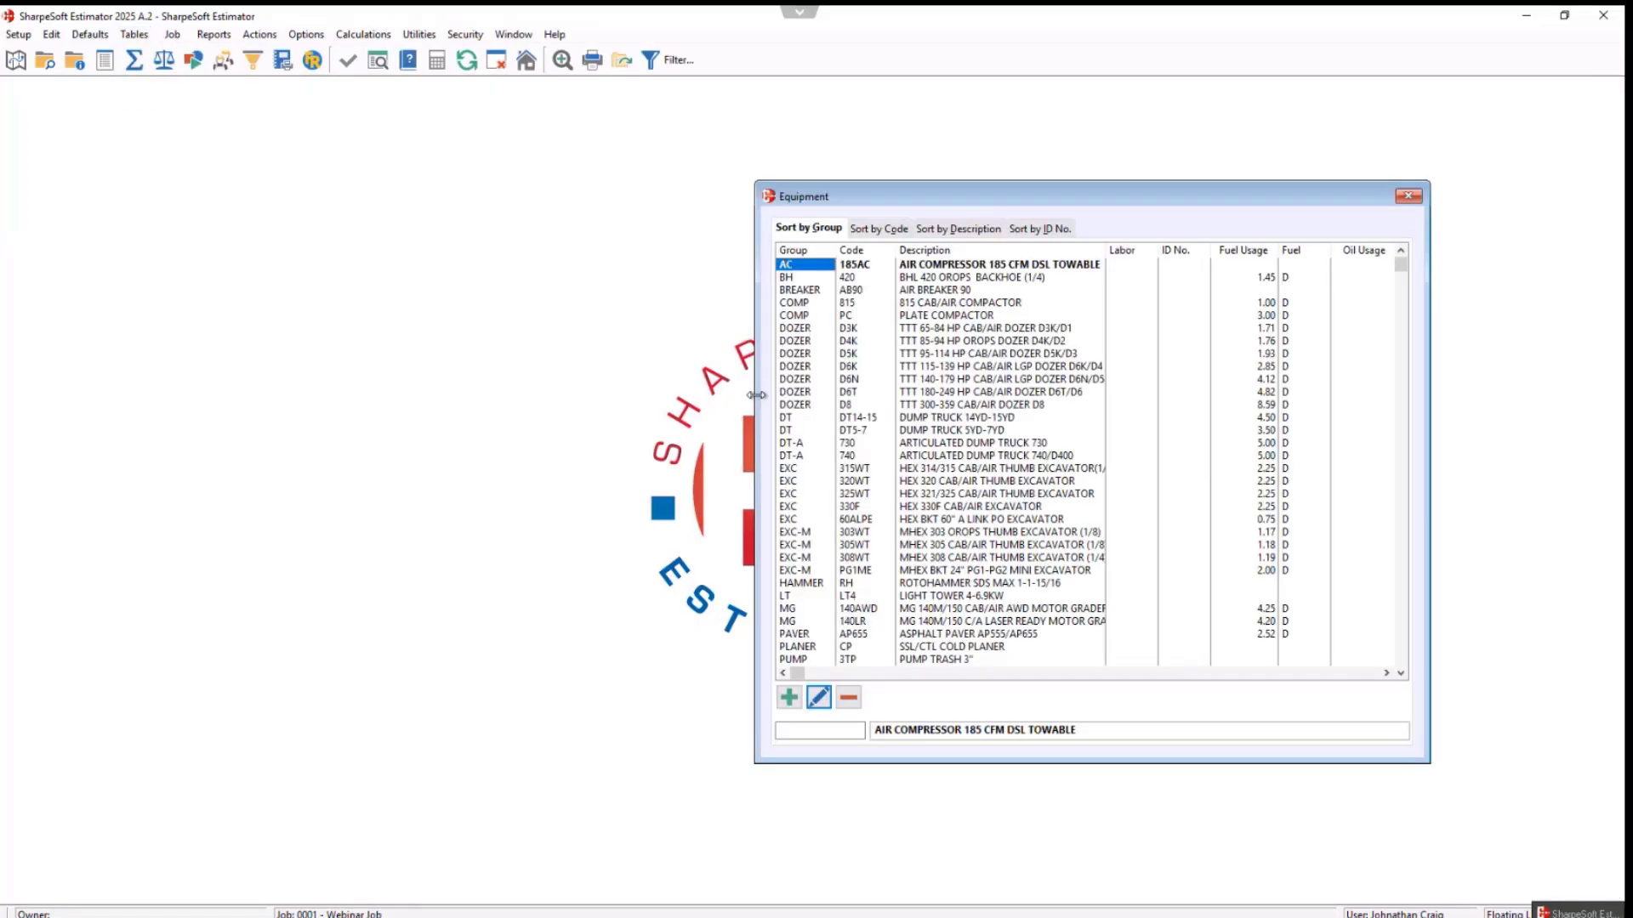
drag(756, 395, 613, 394)
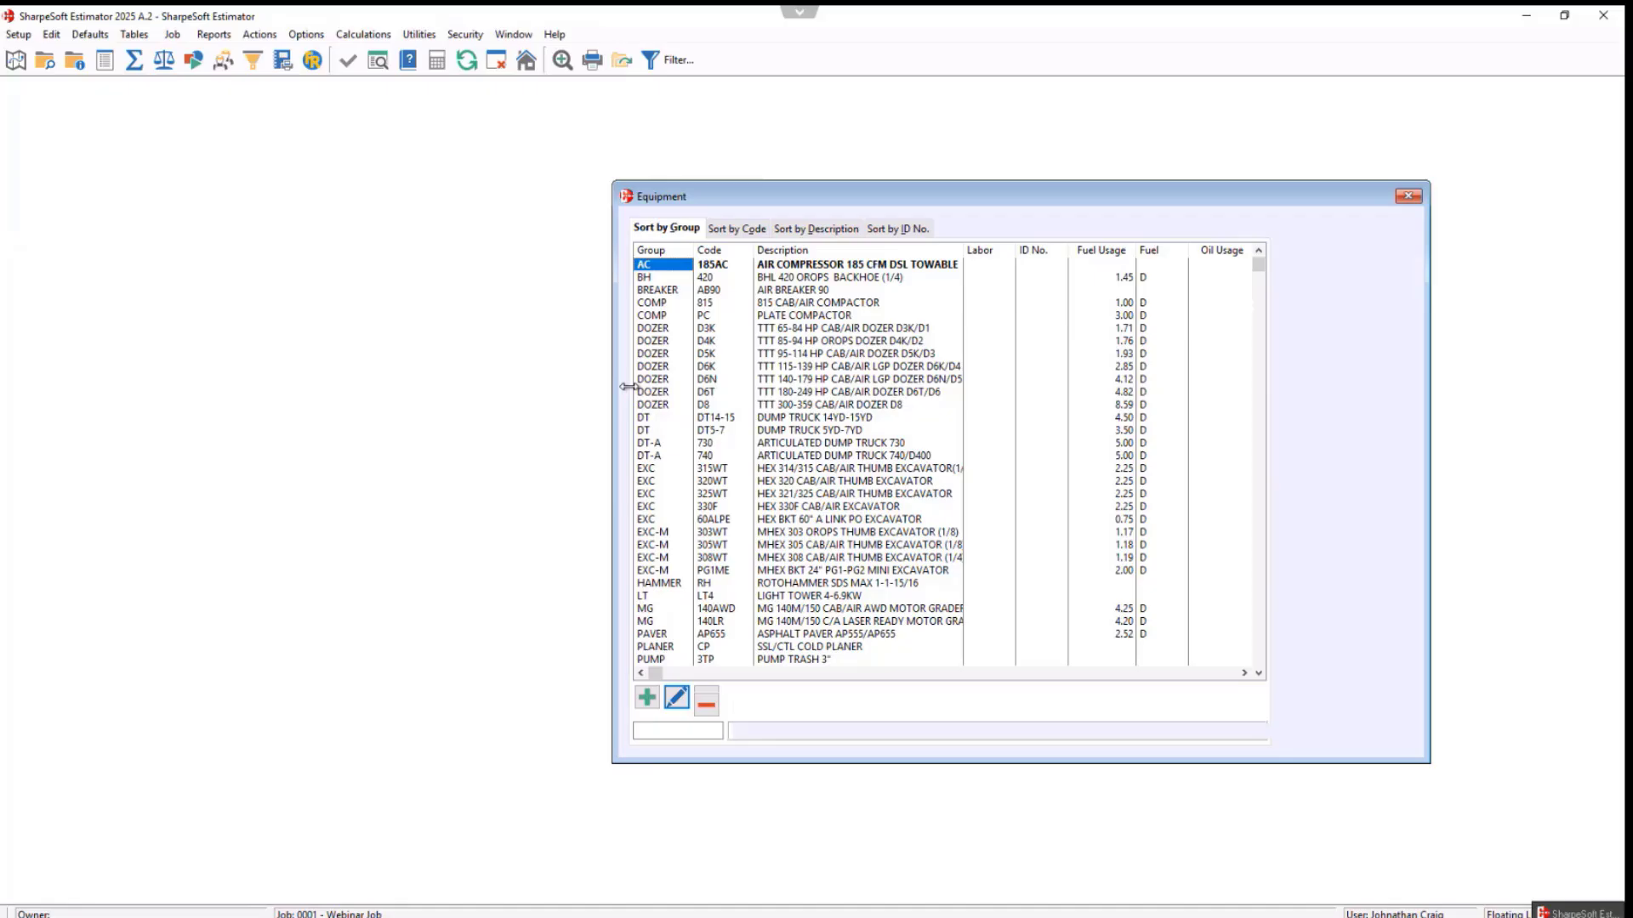
double_click(795, 334)
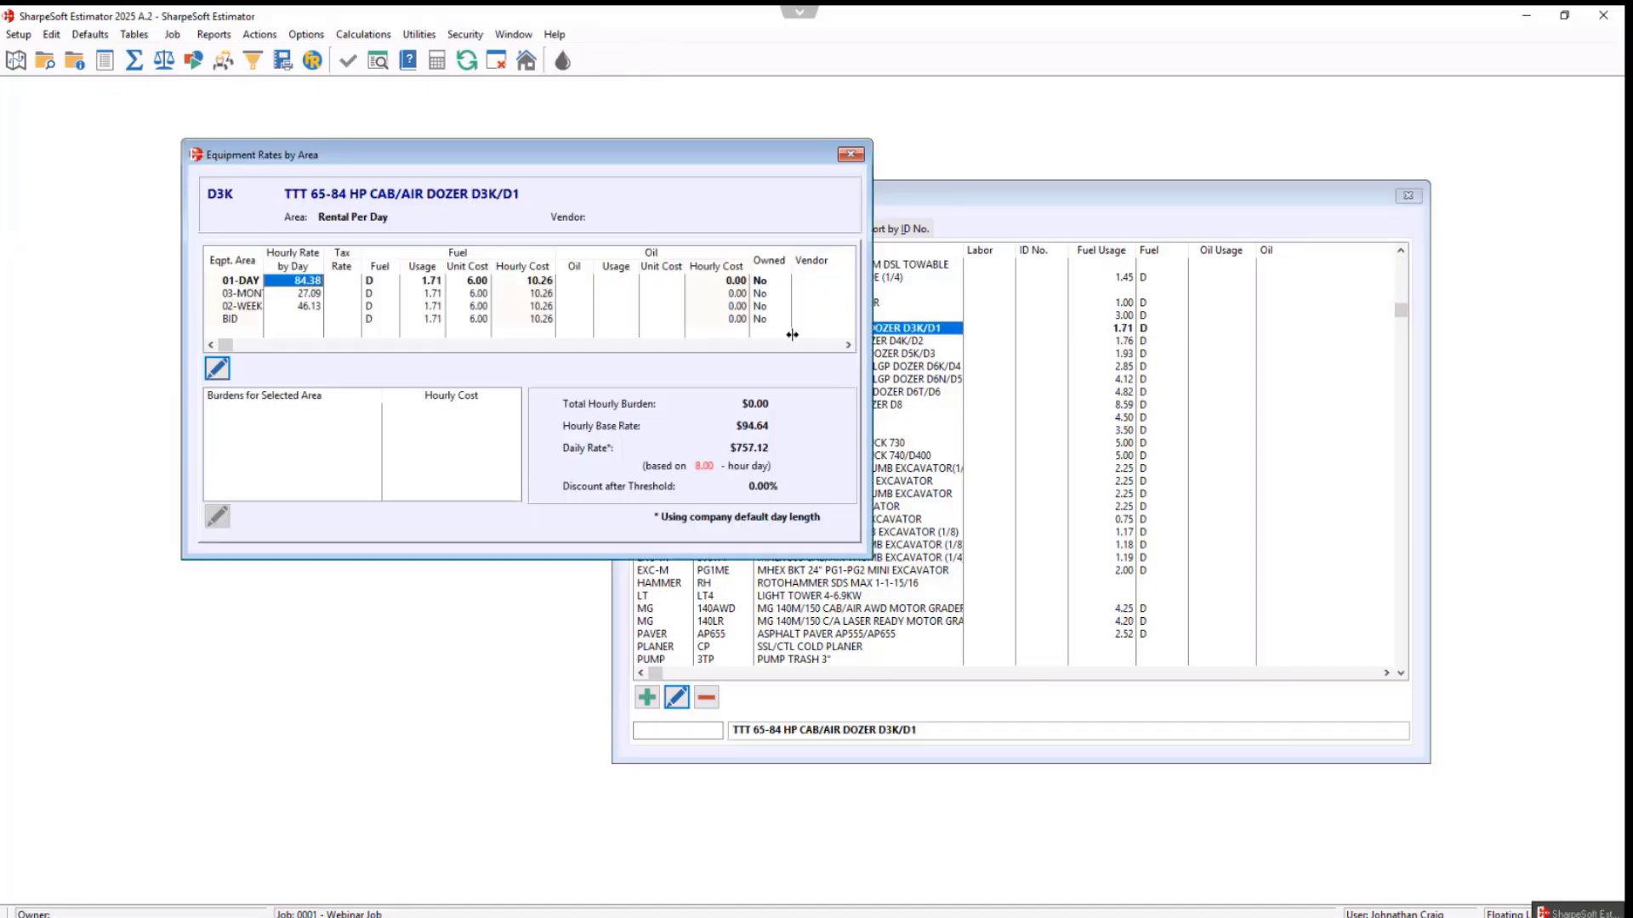
click(478, 284)
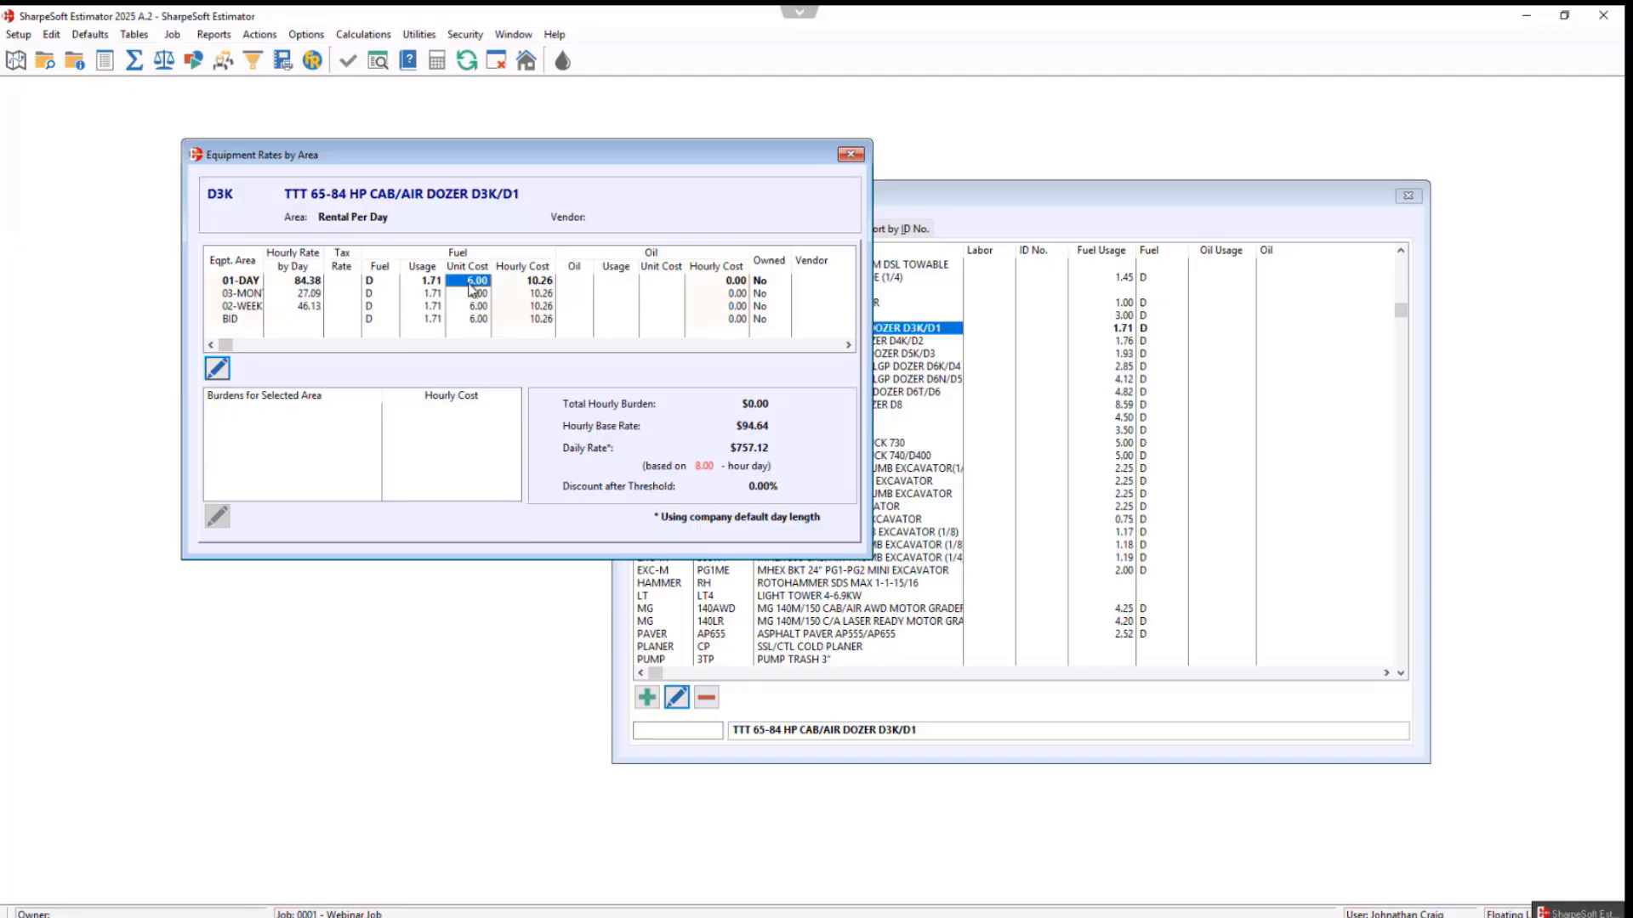
- Check the D3K dozer's Rental Per Day fuel usage and hourly cost, and set its fuel unit cost to 10
click(431, 282)
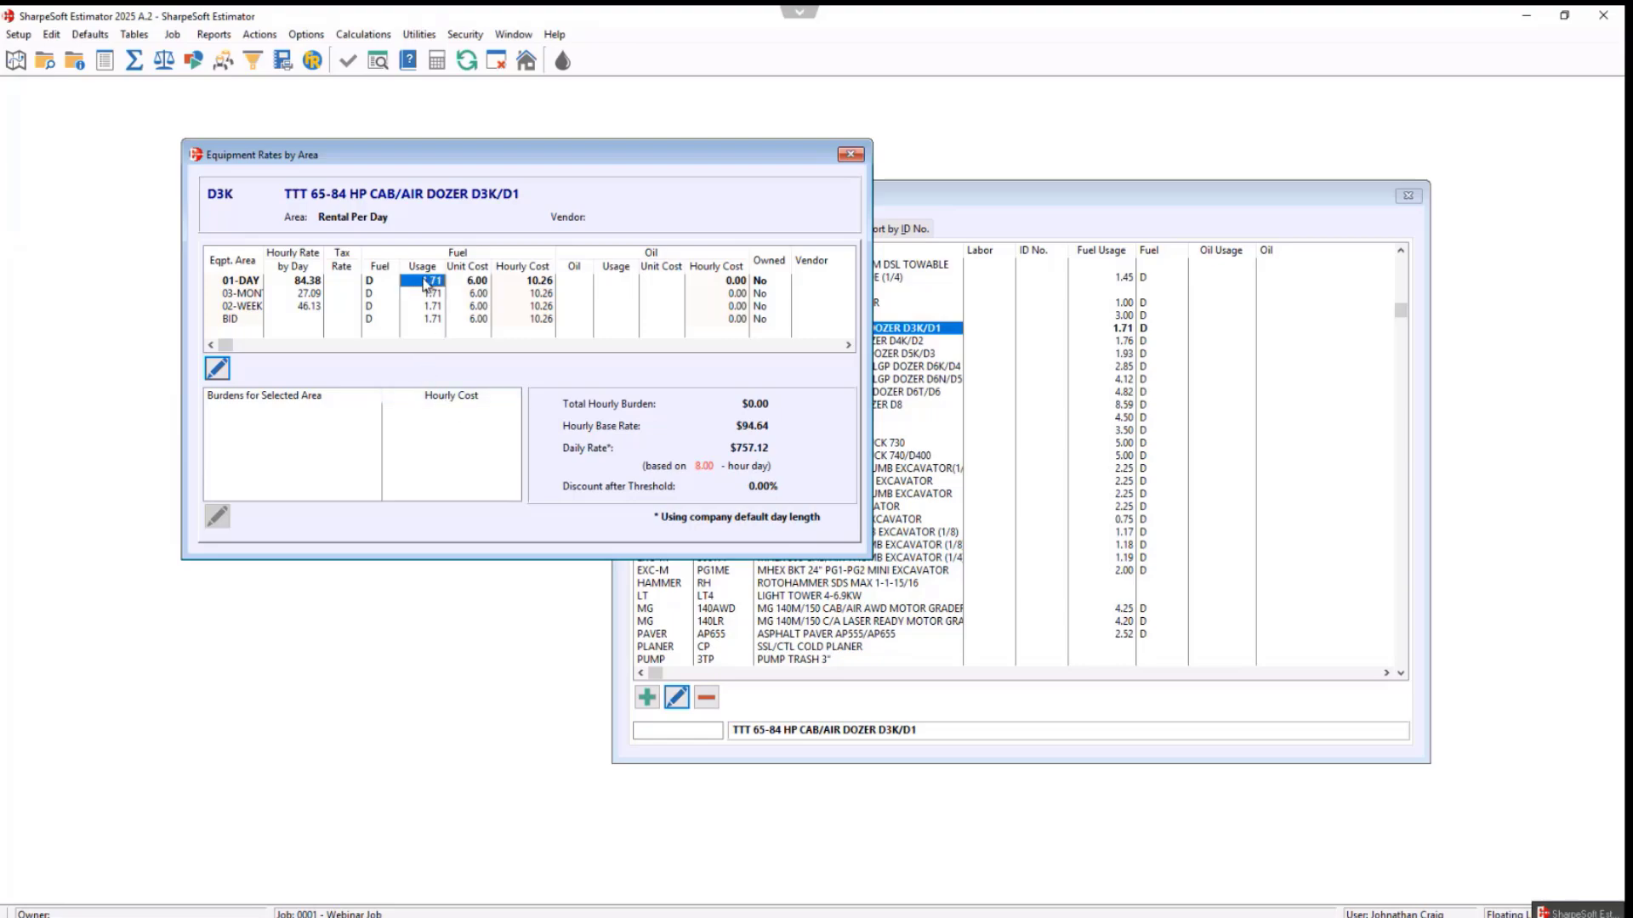
click(541, 284)
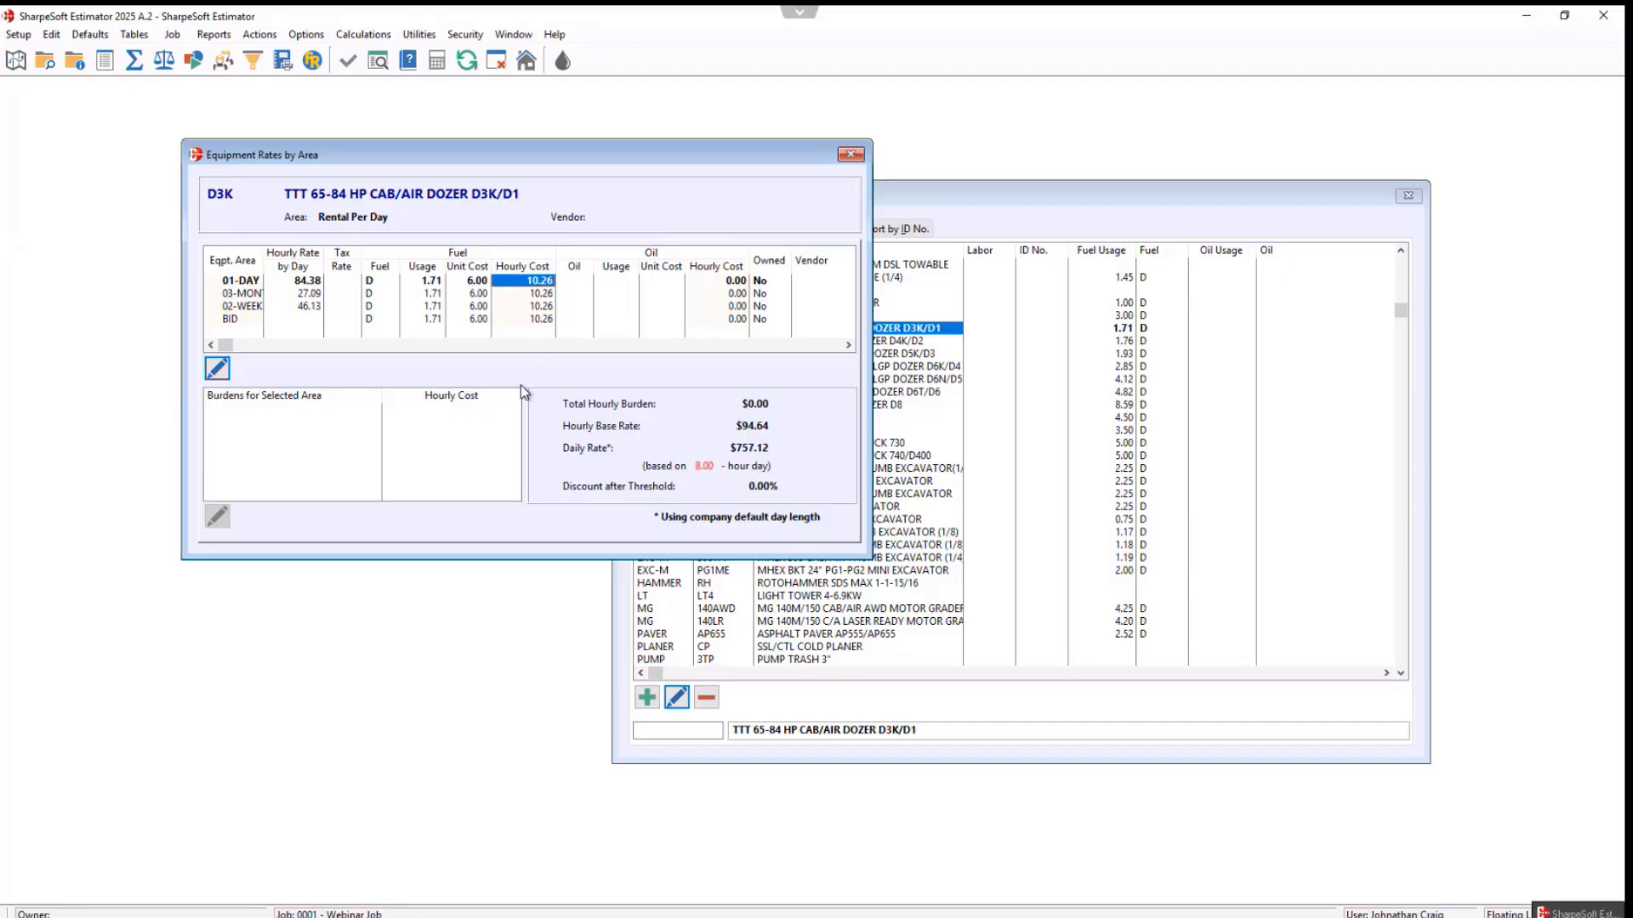
click(481, 282)
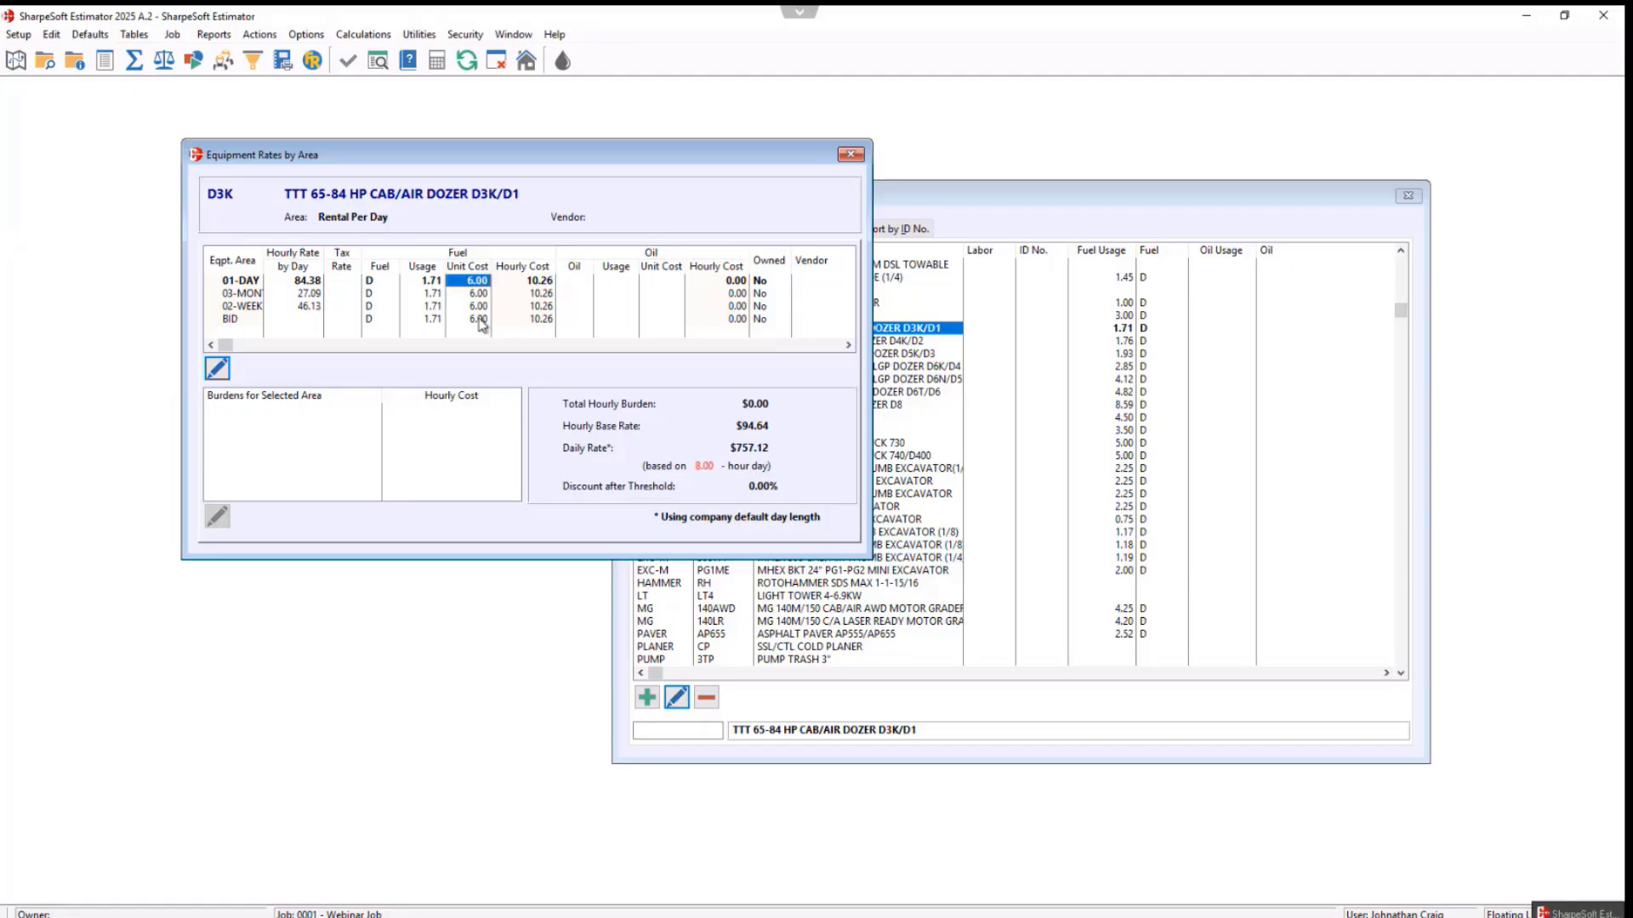
key(F2)
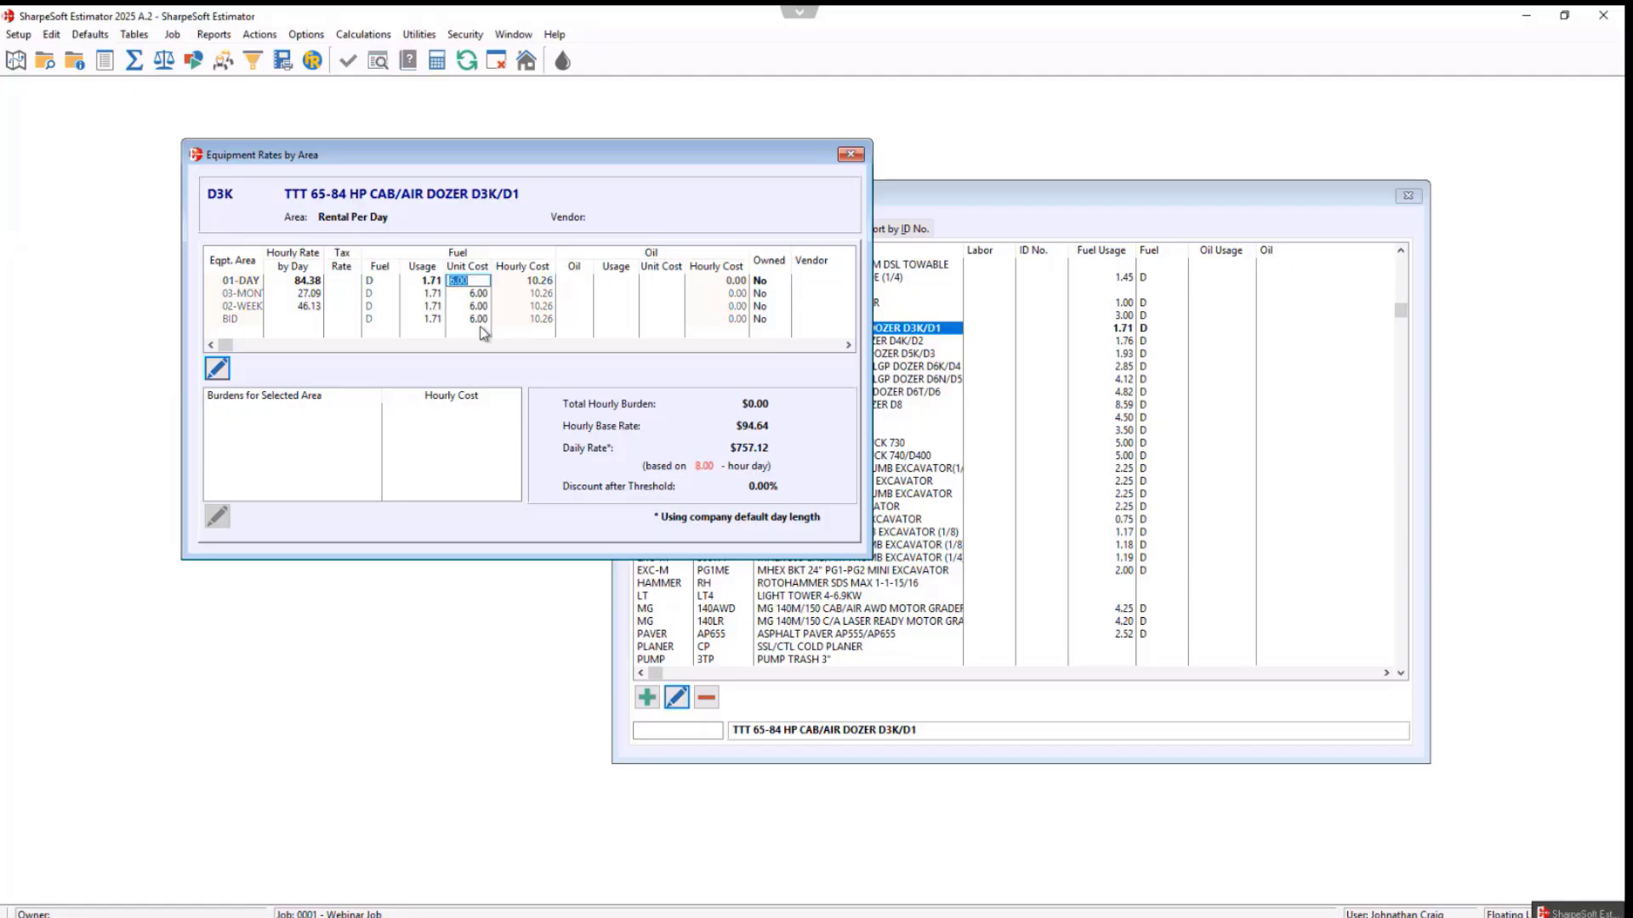
text(10)
key(Tab)
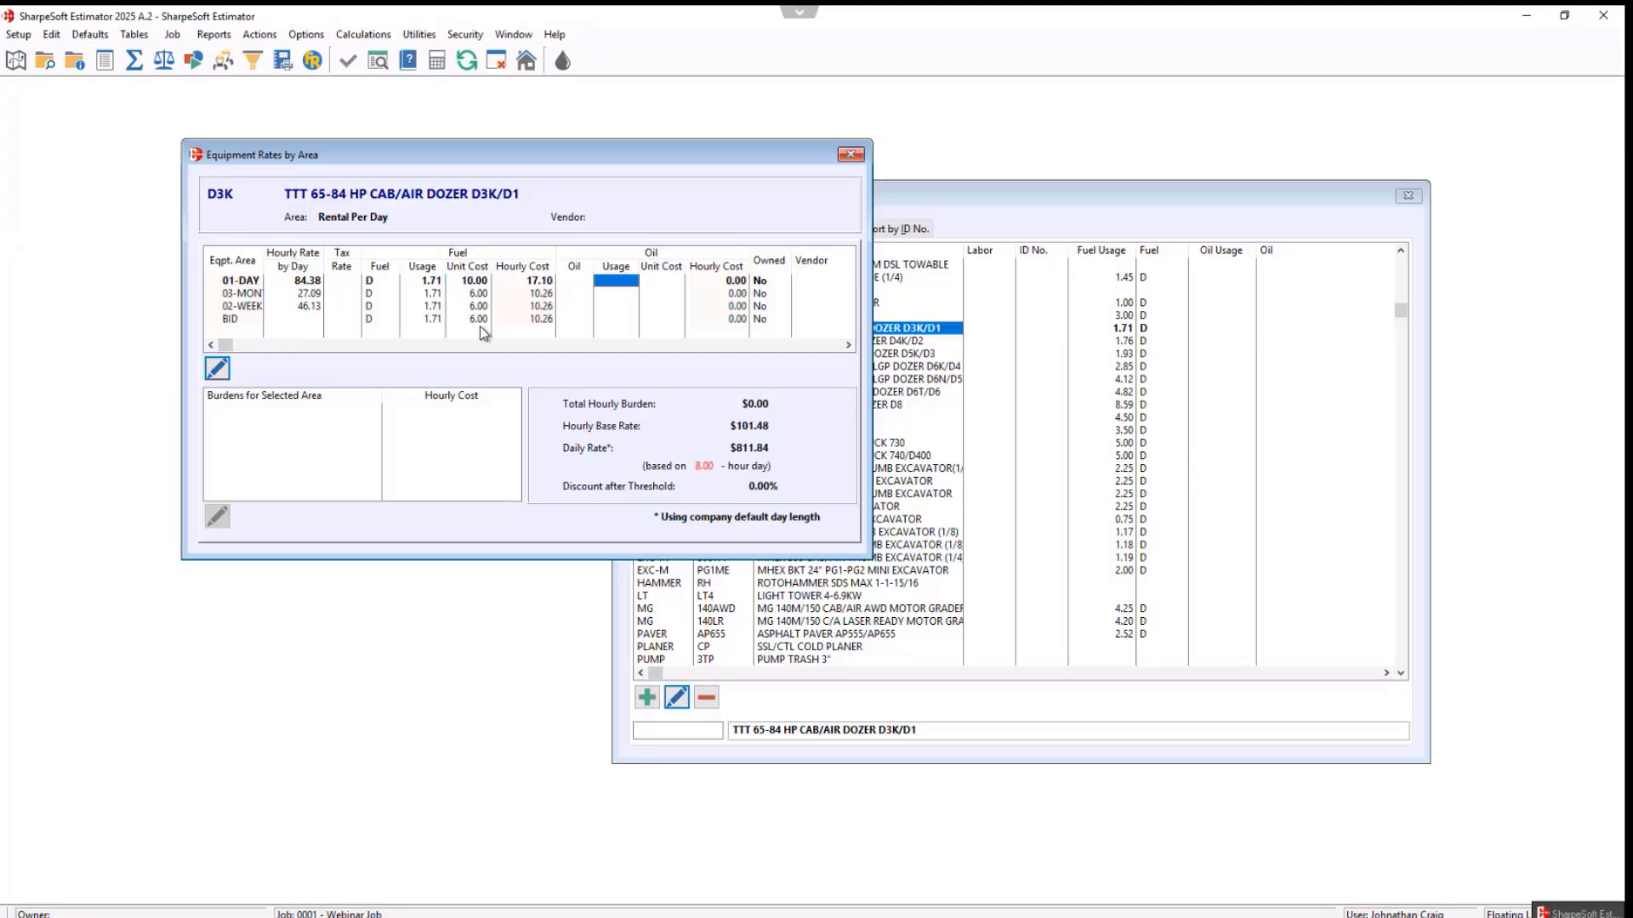
- Return the D3K dozer's Rental Per Day fuel unit cost to 6
click(476, 283)
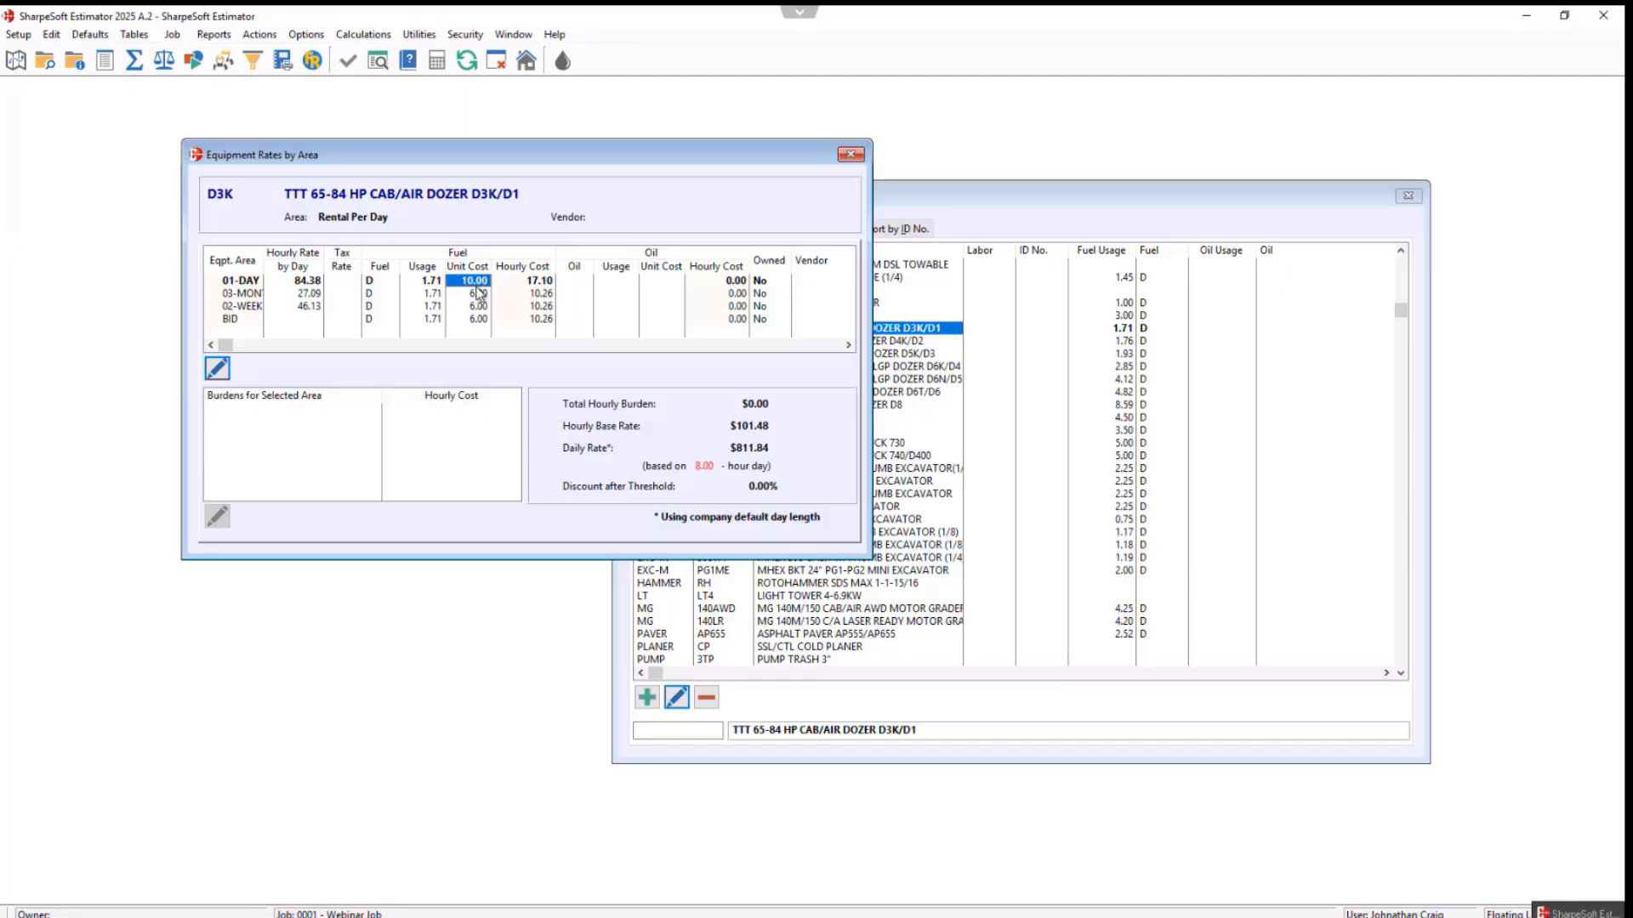
text(6)
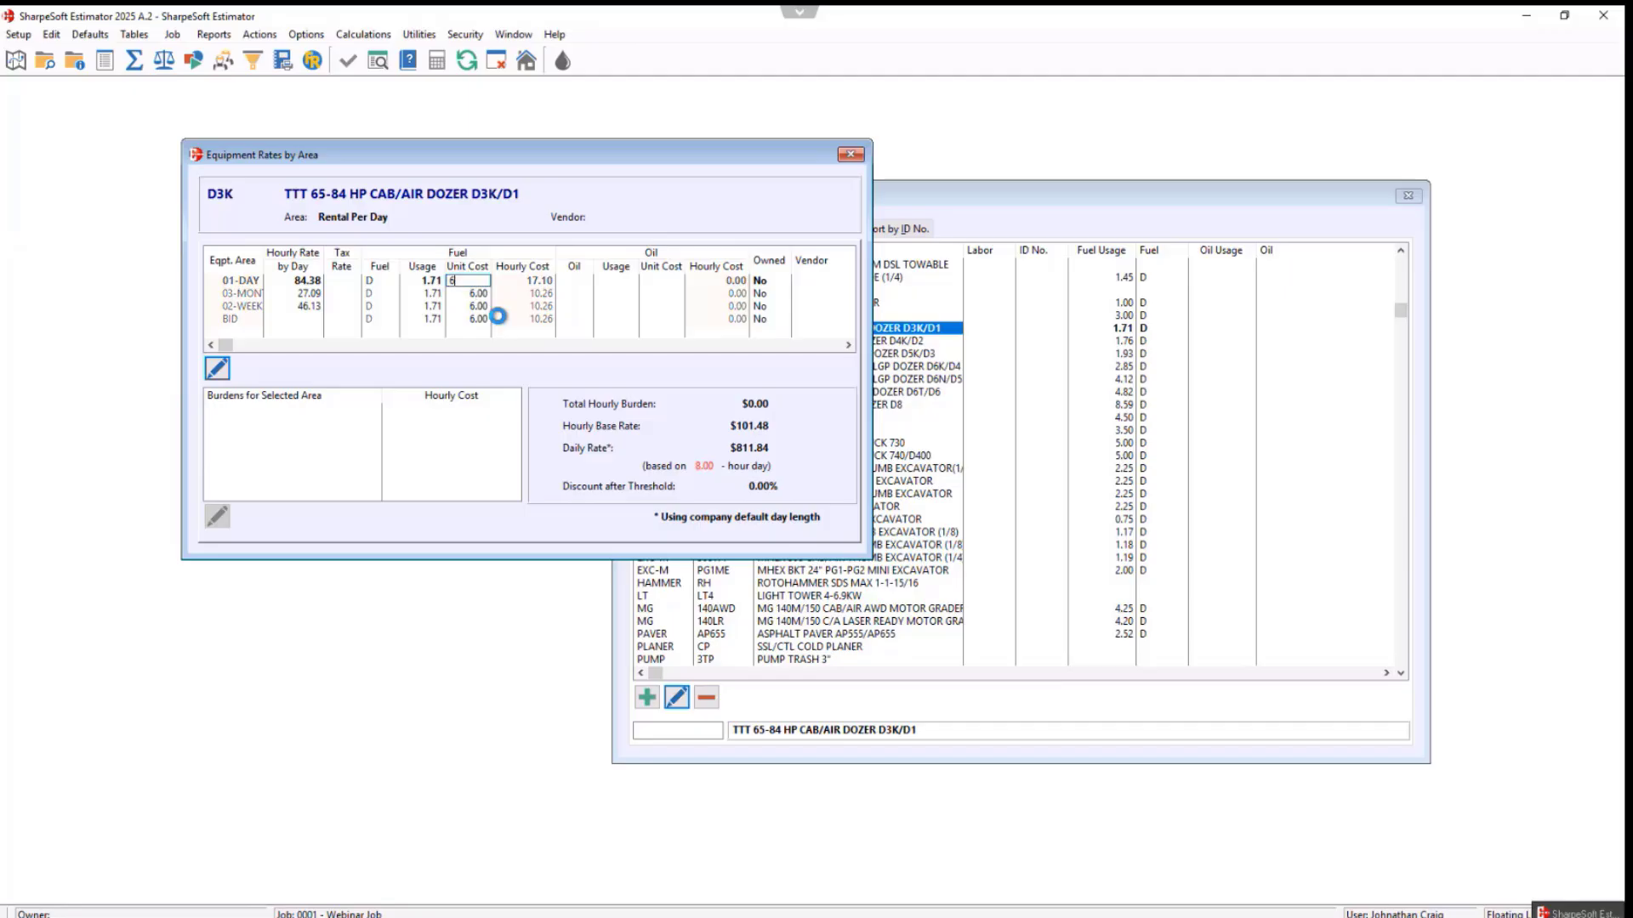
key(Tab)
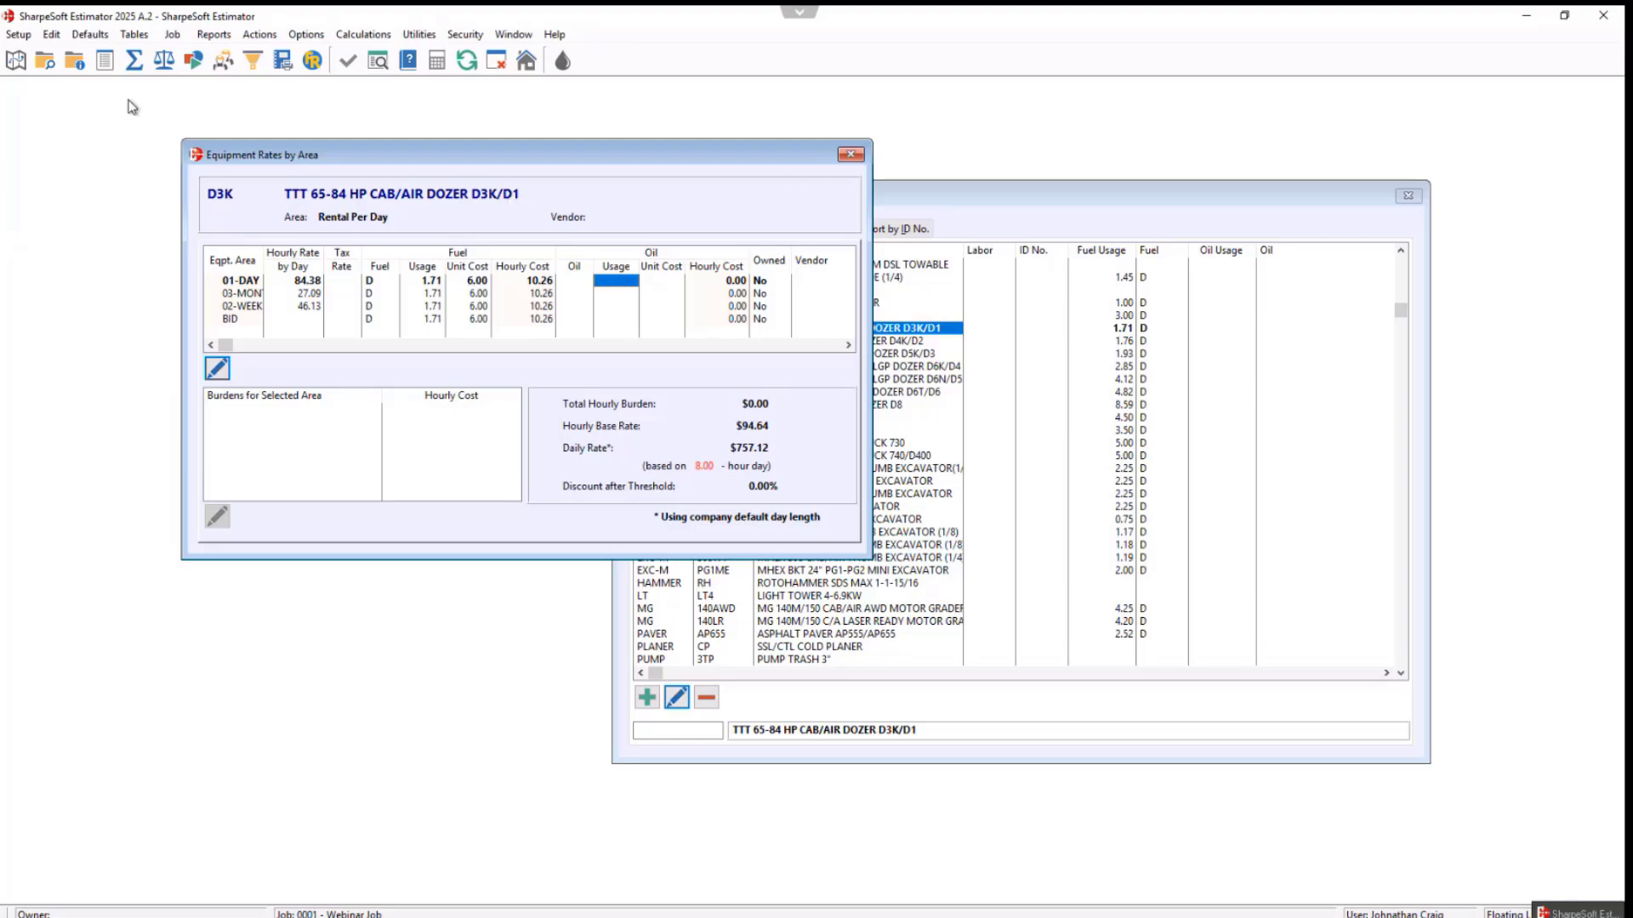
- Set the default diesel unit cost for the Rental Per Day equipment area to 10 in the fuel/oil default costs by area
click(92, 35)
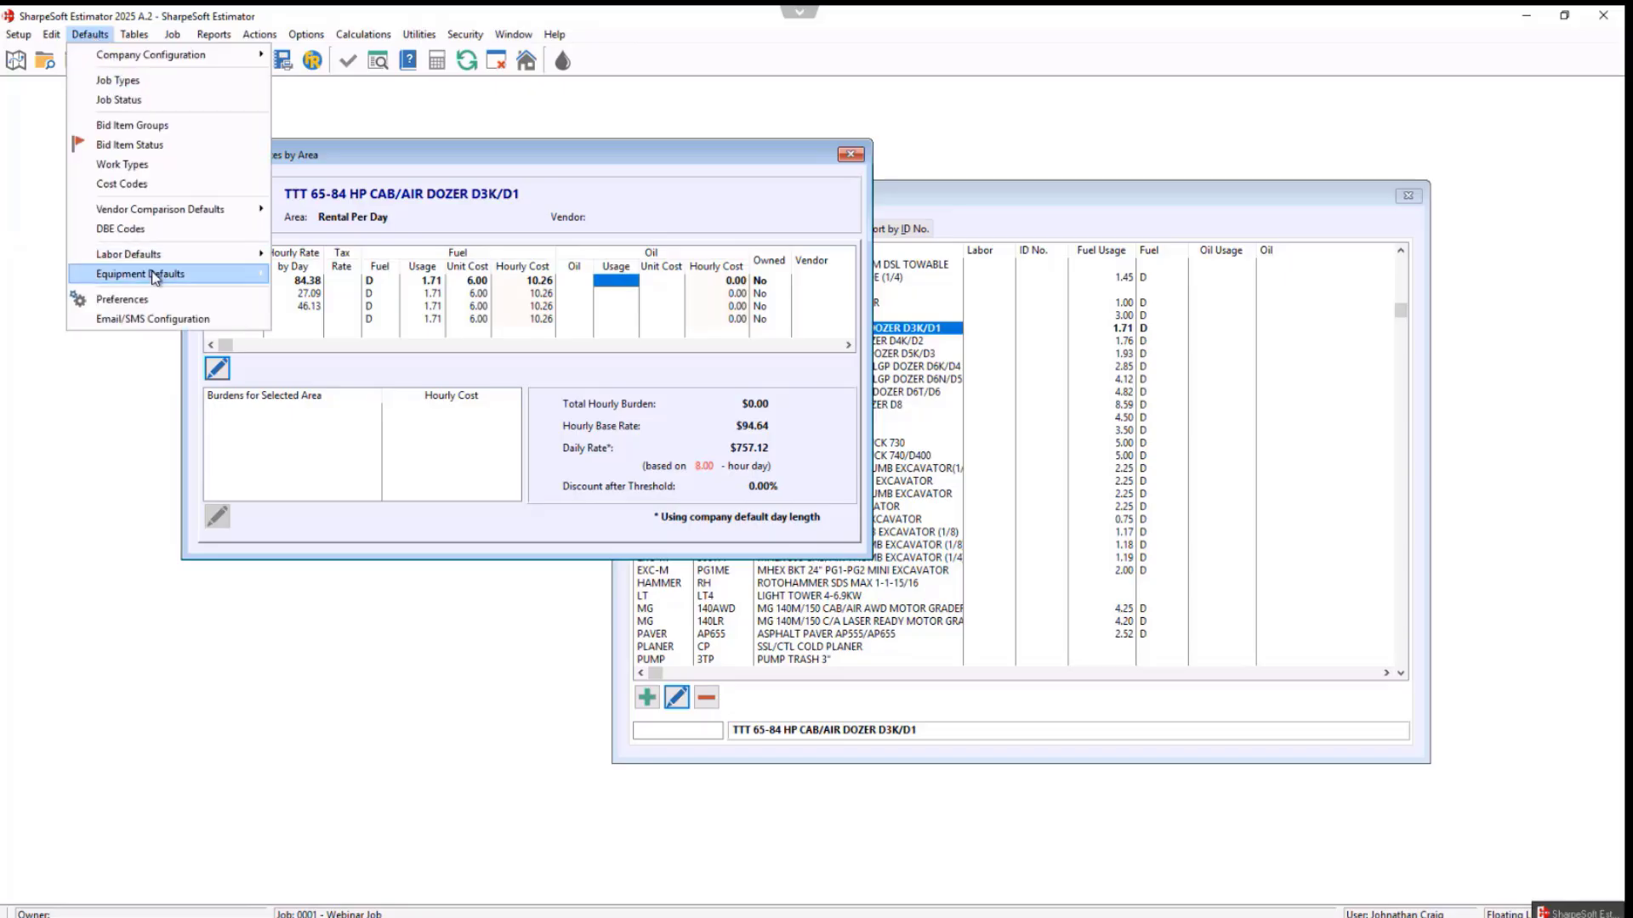
mouse_move(155, 277)
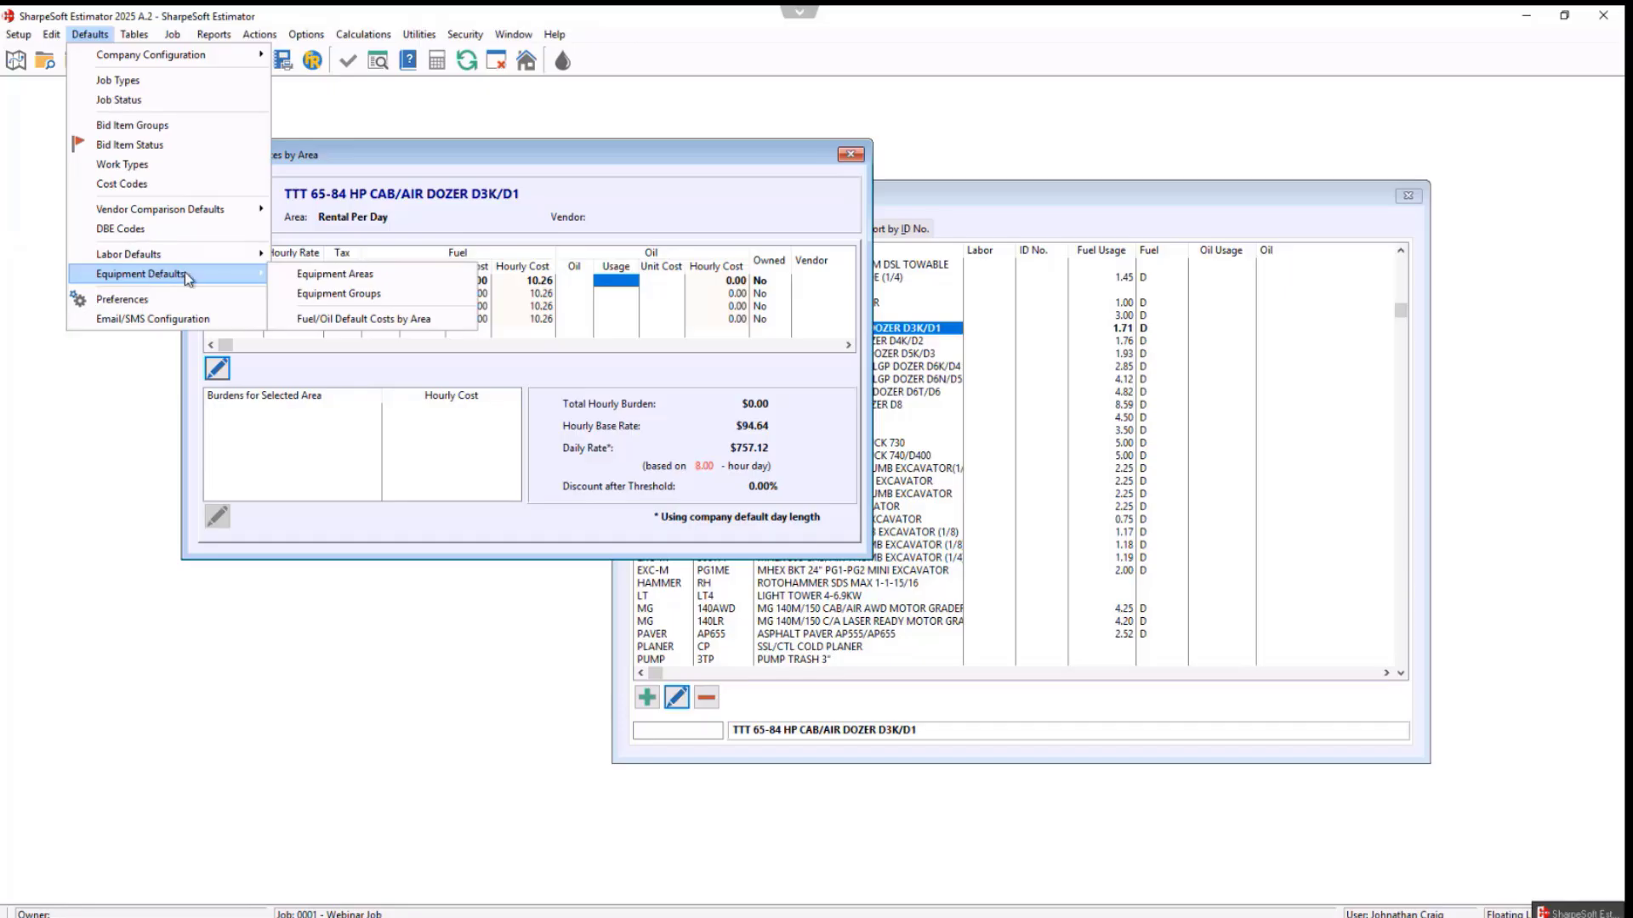
click(333, 320)
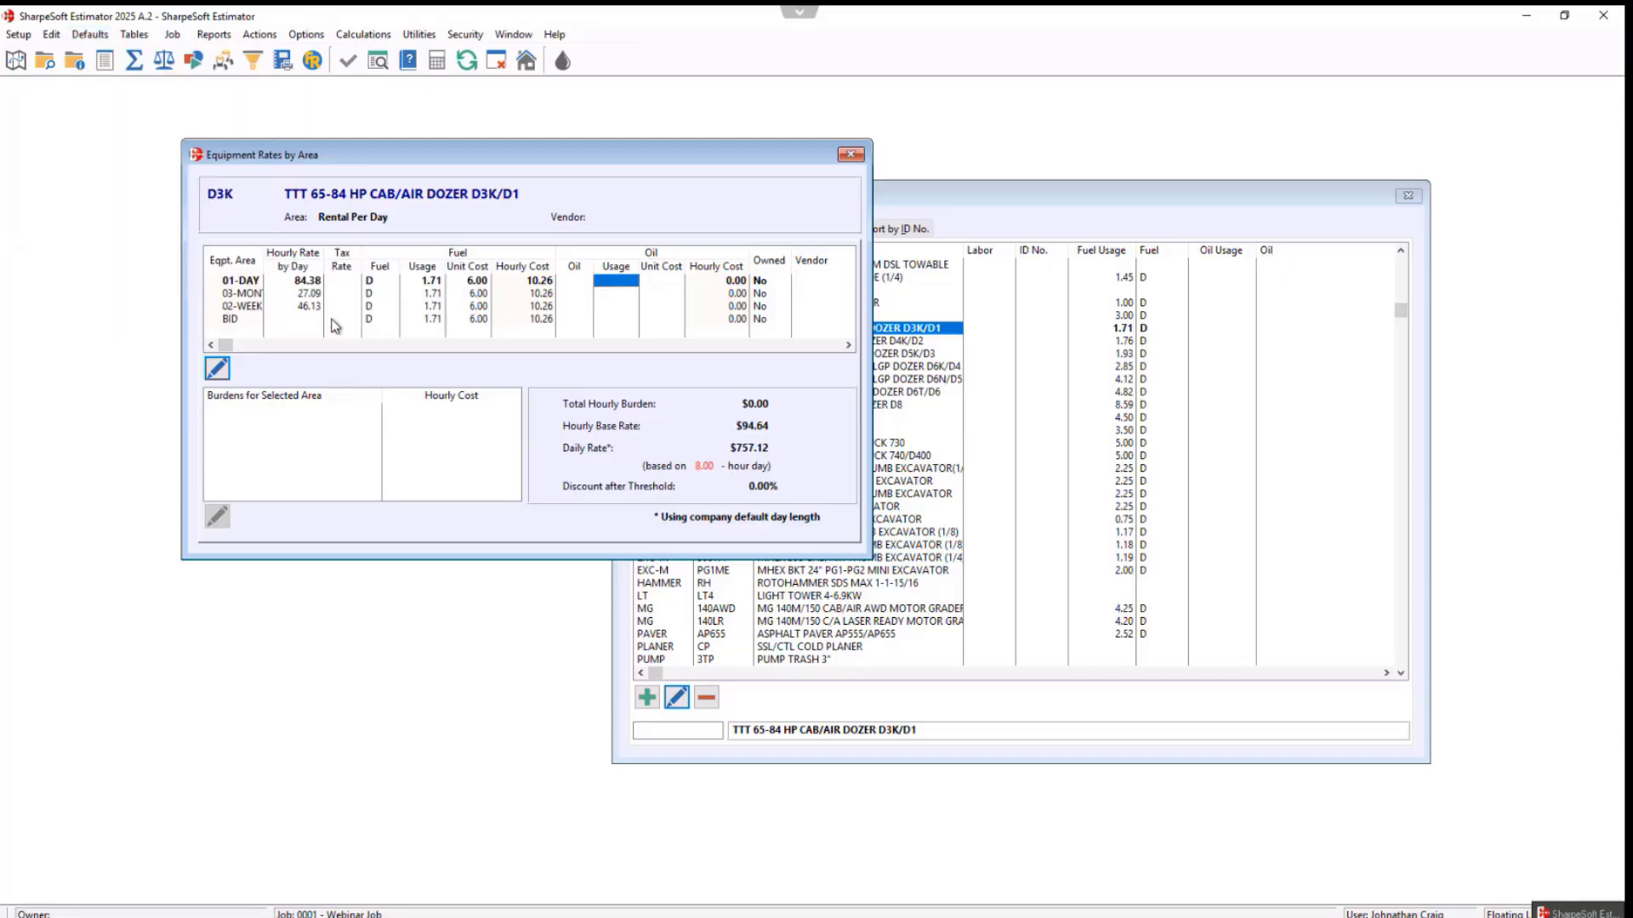
drag(398, 411, 431, 576)
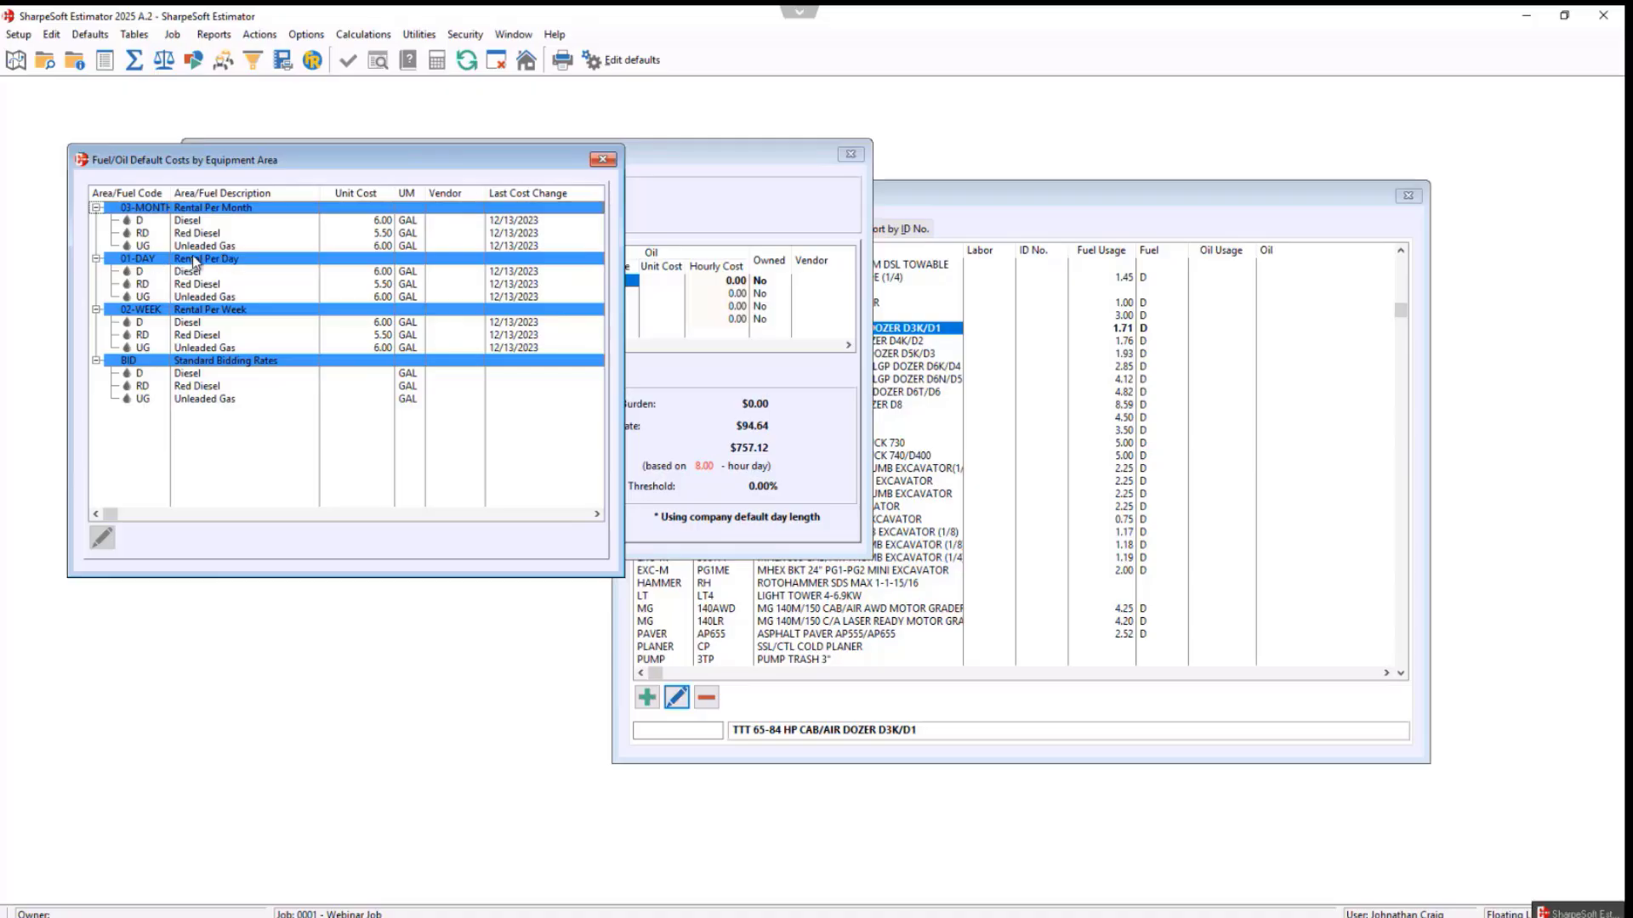
click(387, 273)
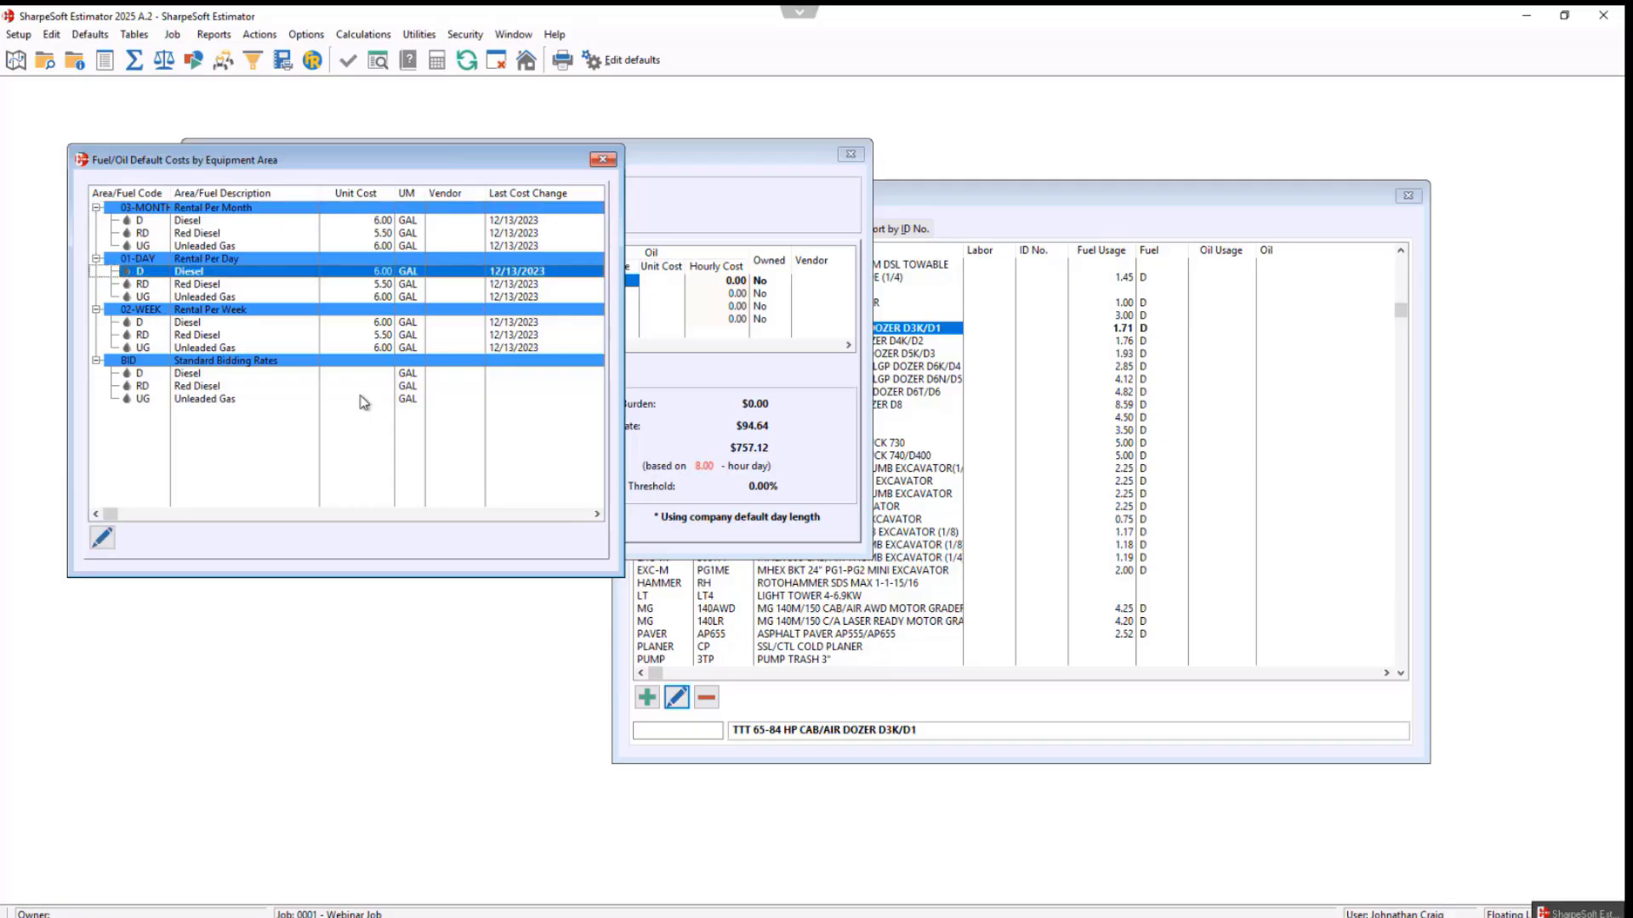
double_click(370, 273)
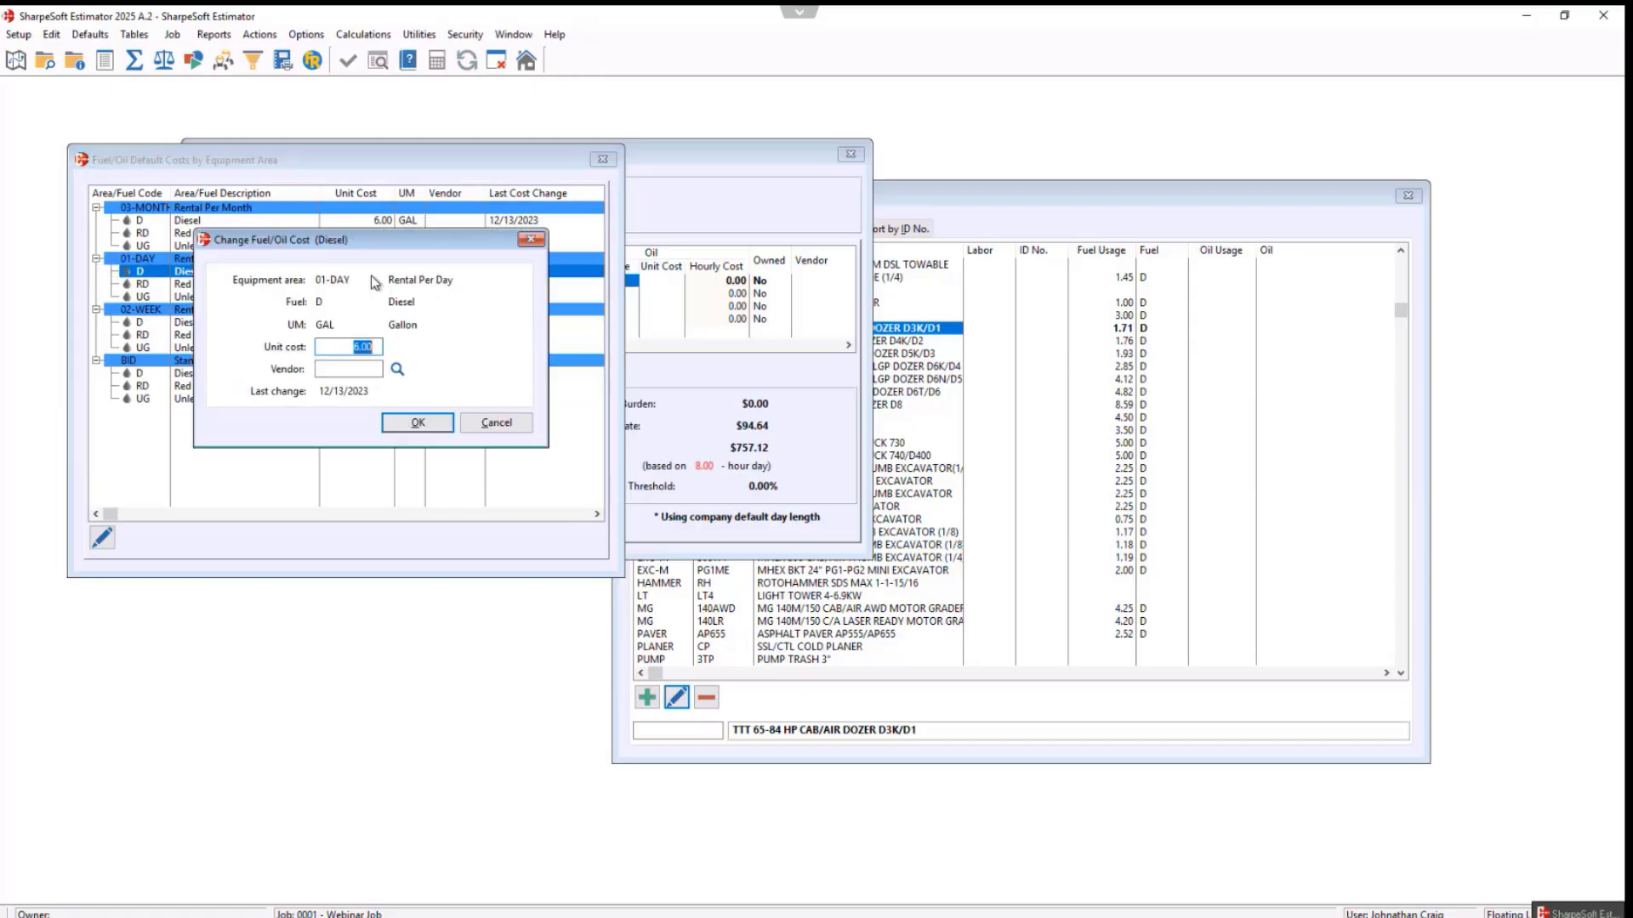
text(10)
key(Return)
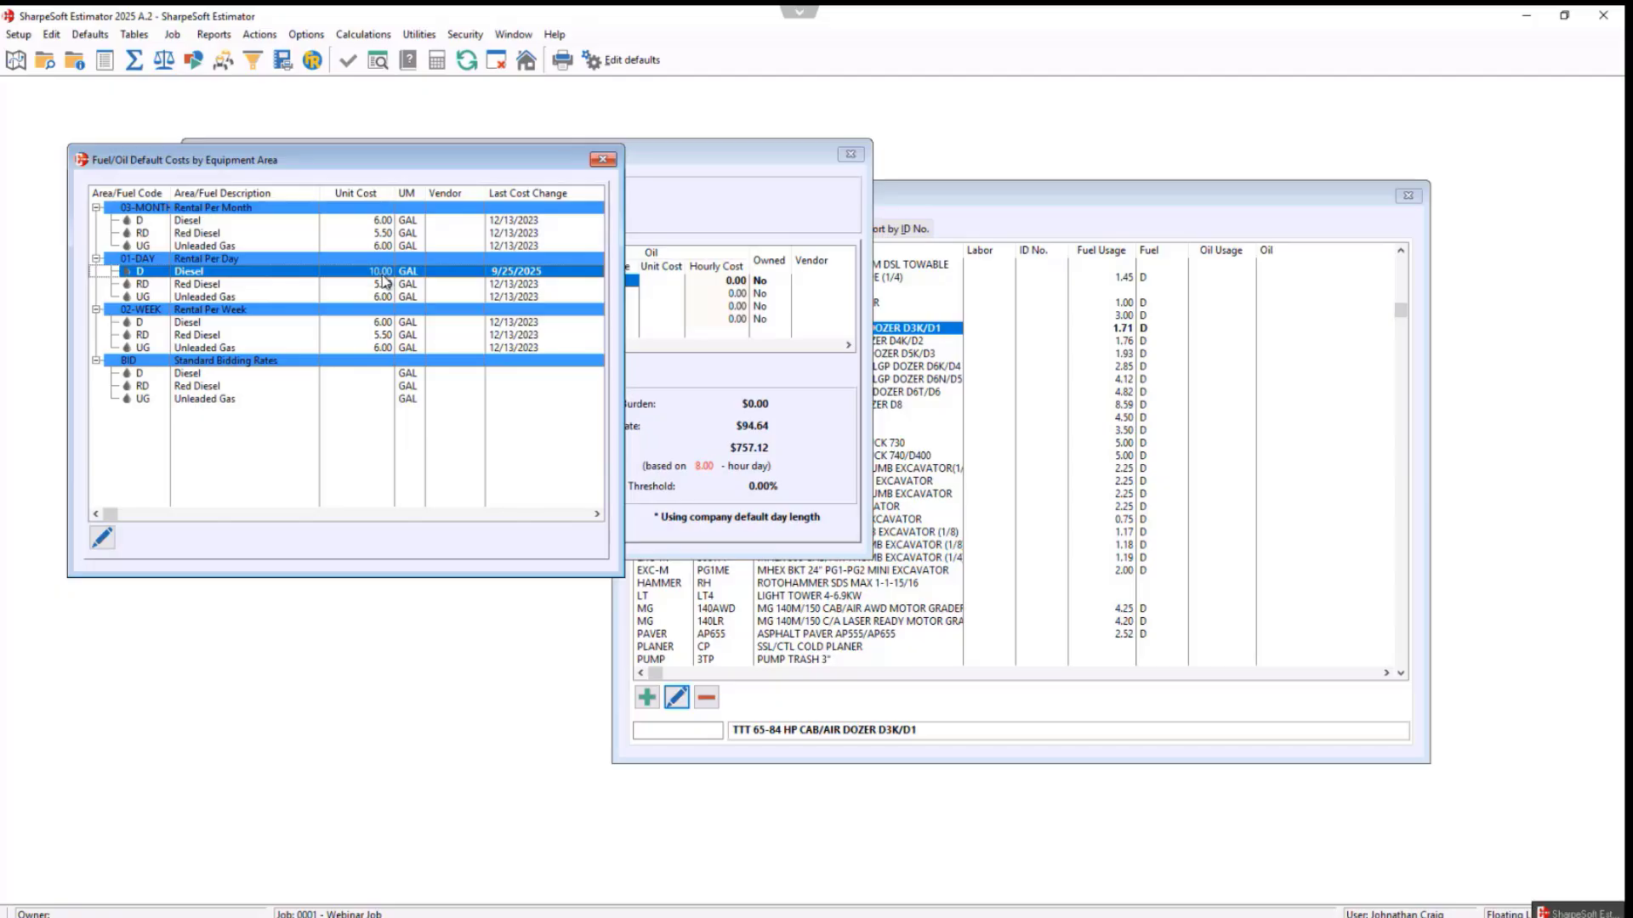
- Update the Equipment table's fuel/oil costs for all fuel/oil and all areas, and close the fuel defaults and D3K rates windows
click(260, 36)
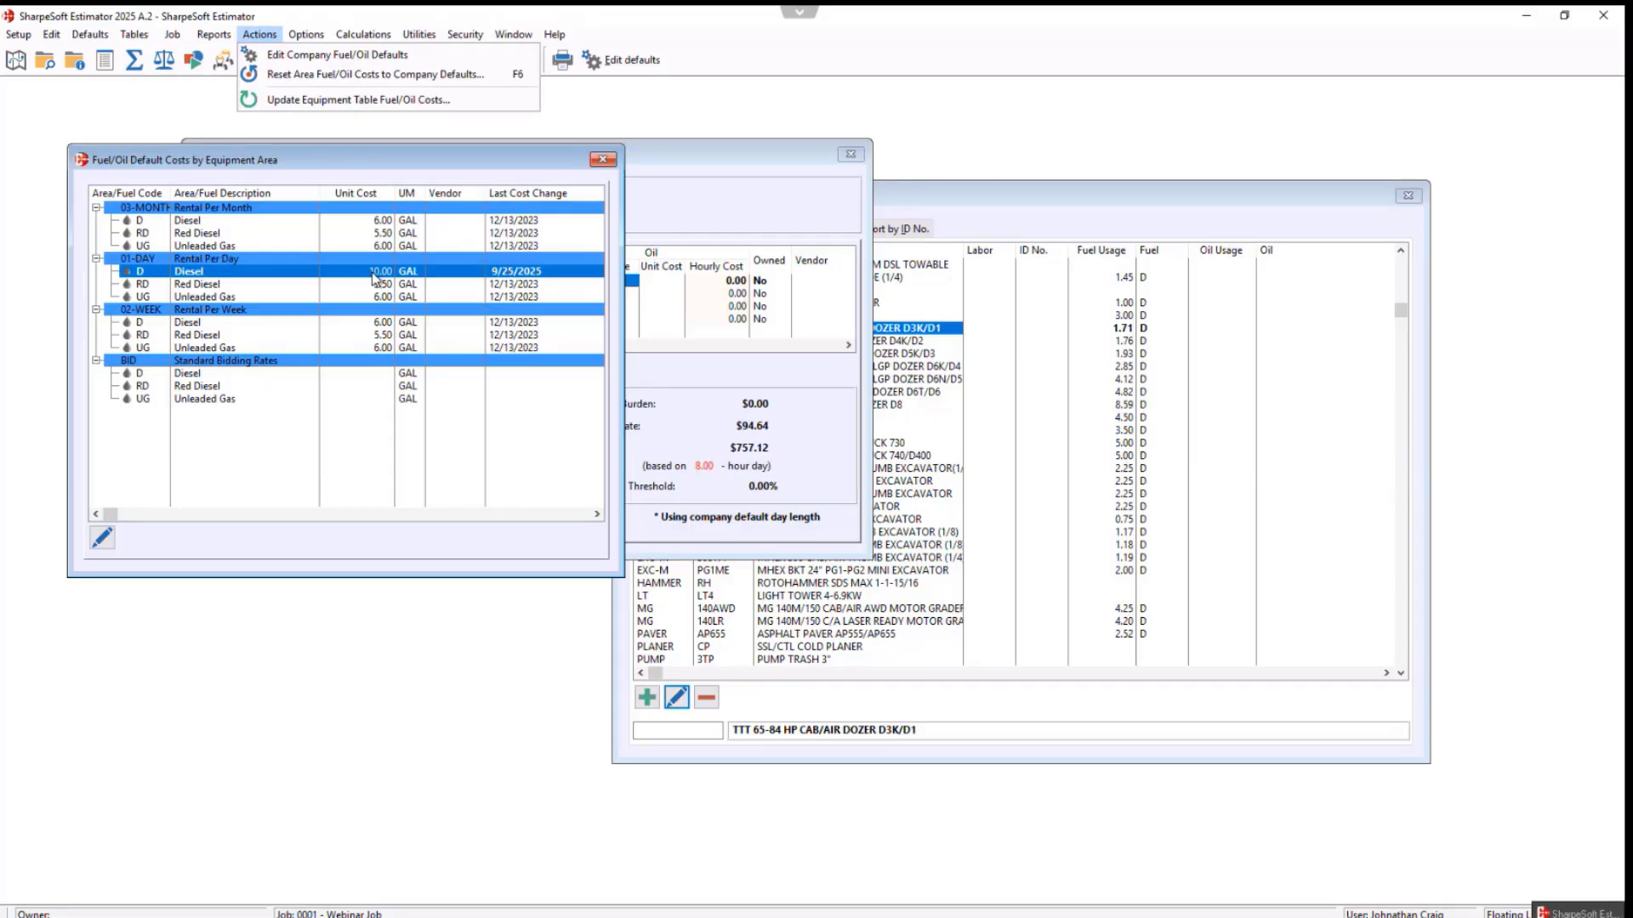
click(323, 100)
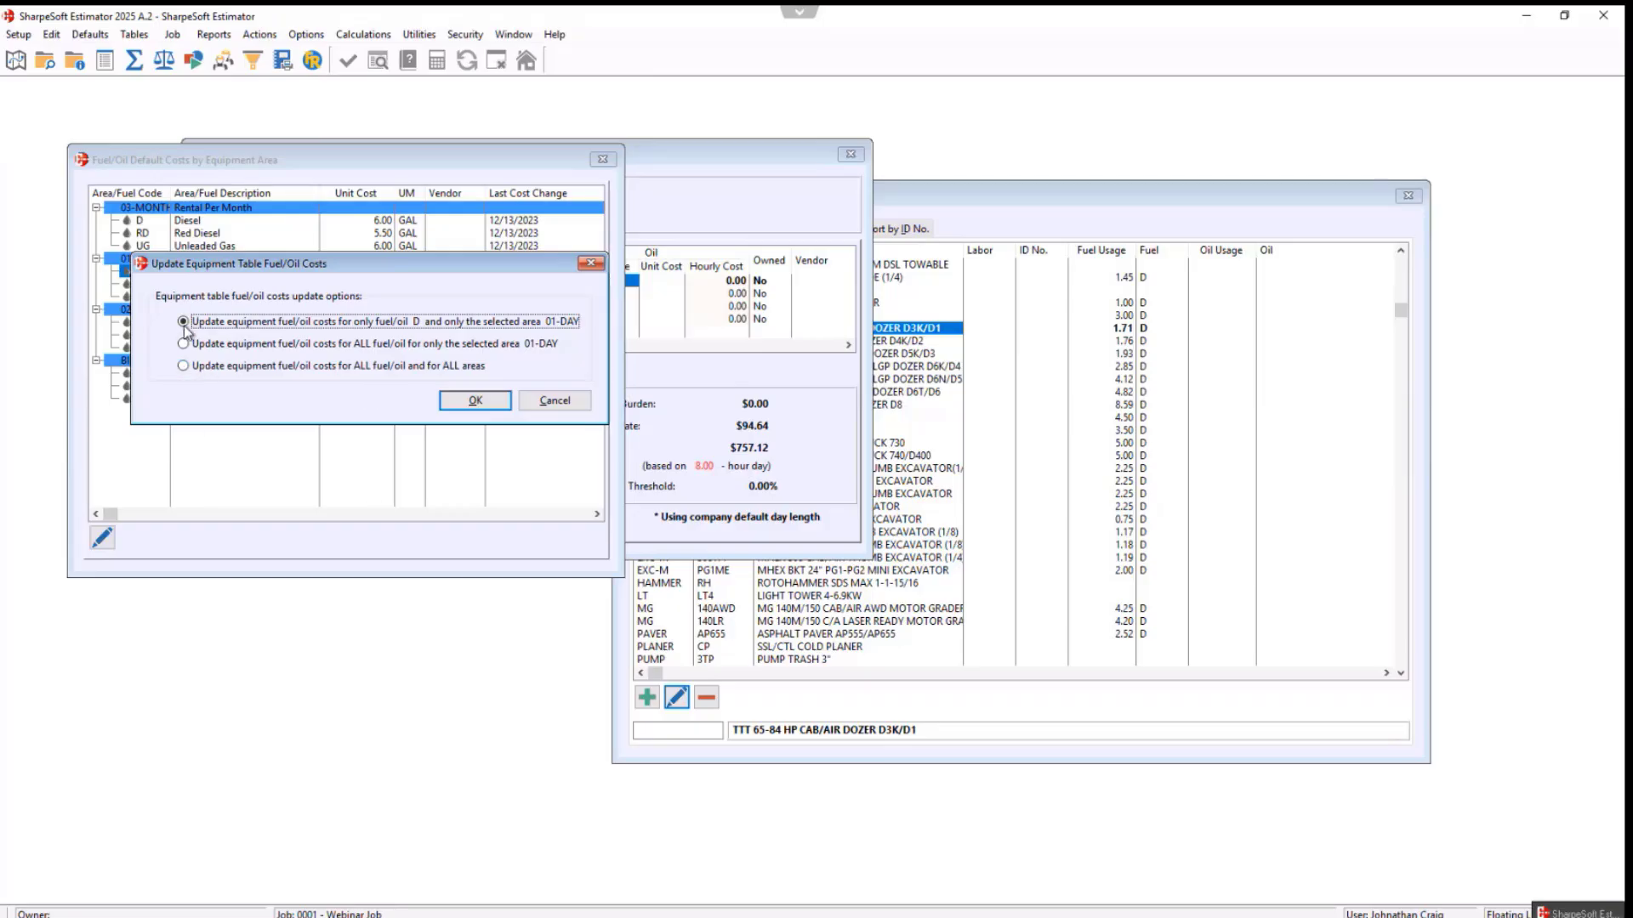
click(183, 365)
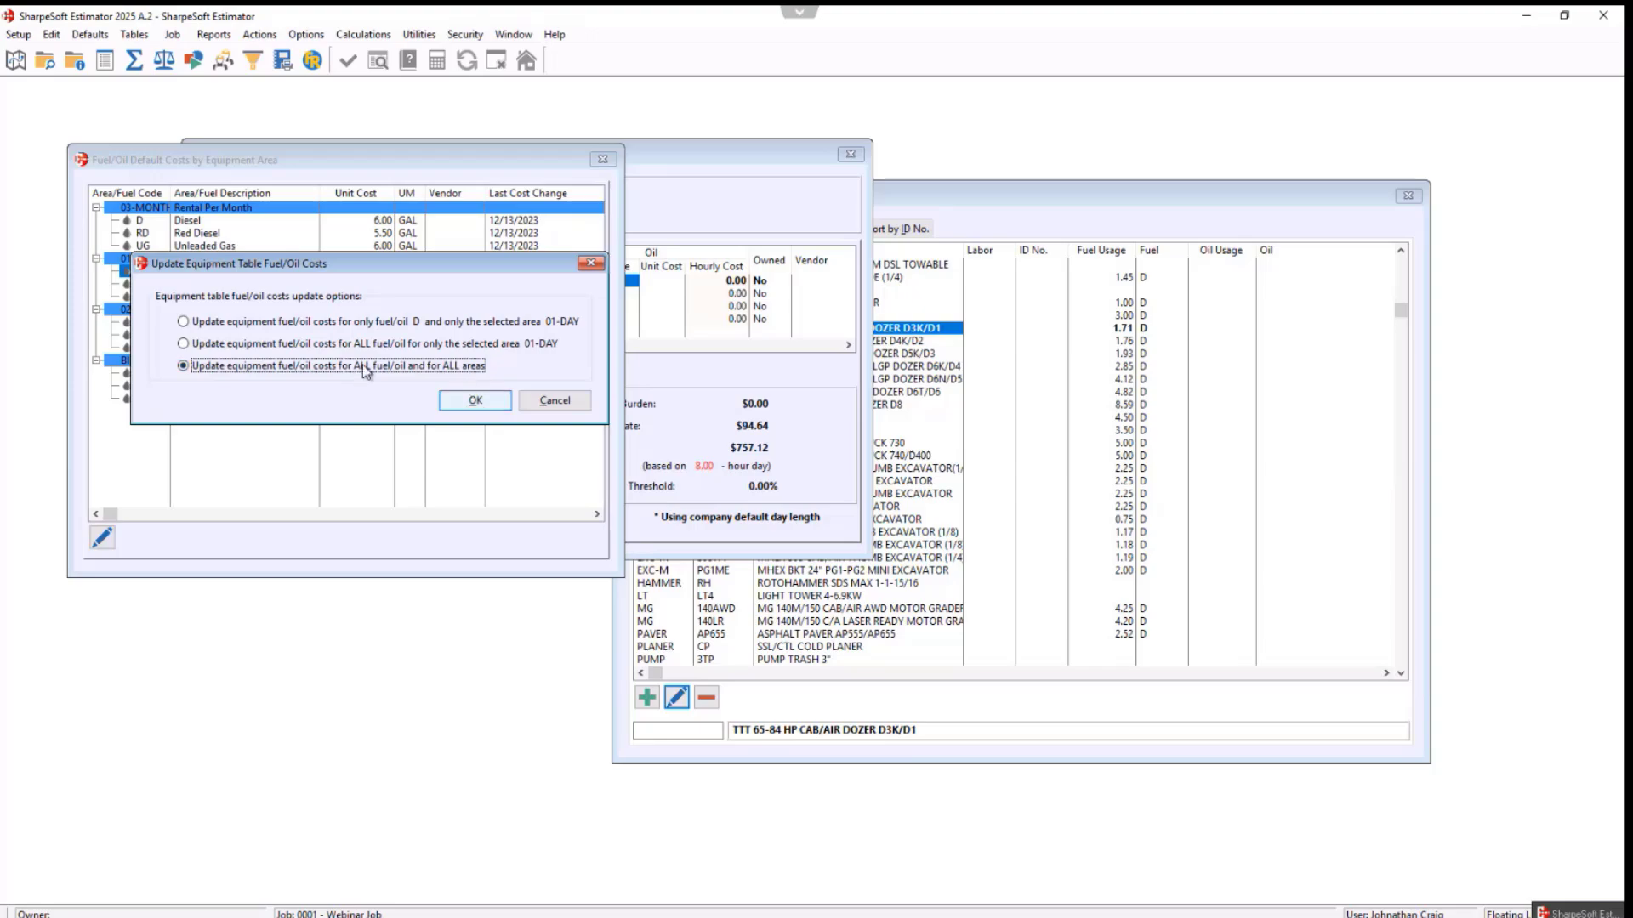
click(491, 407)
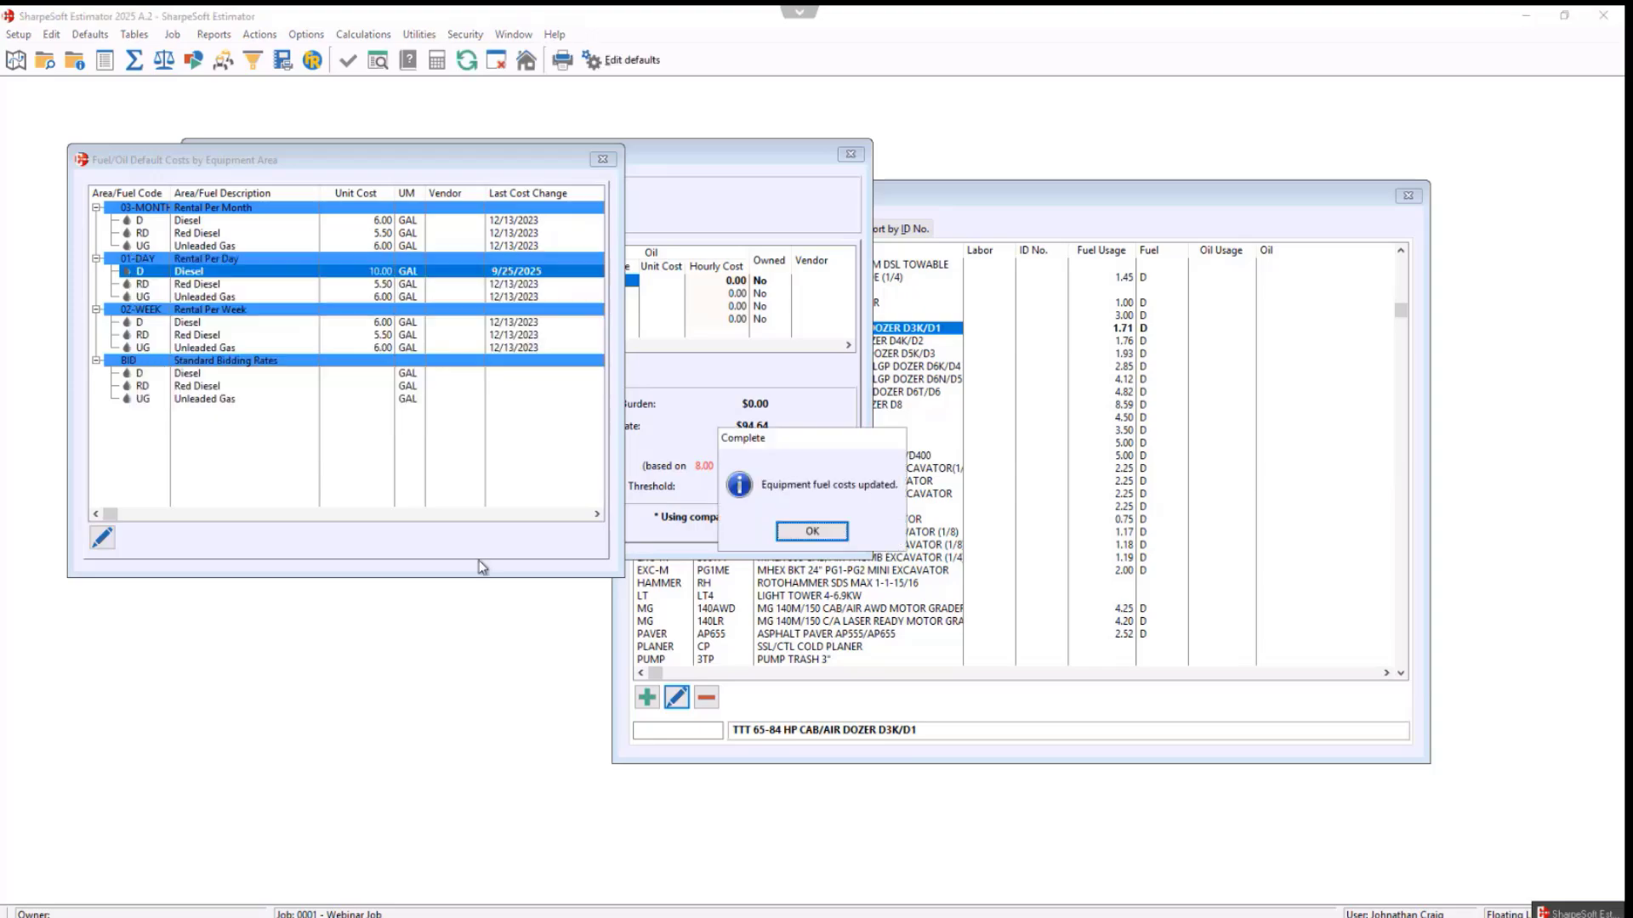
click(811, 531)
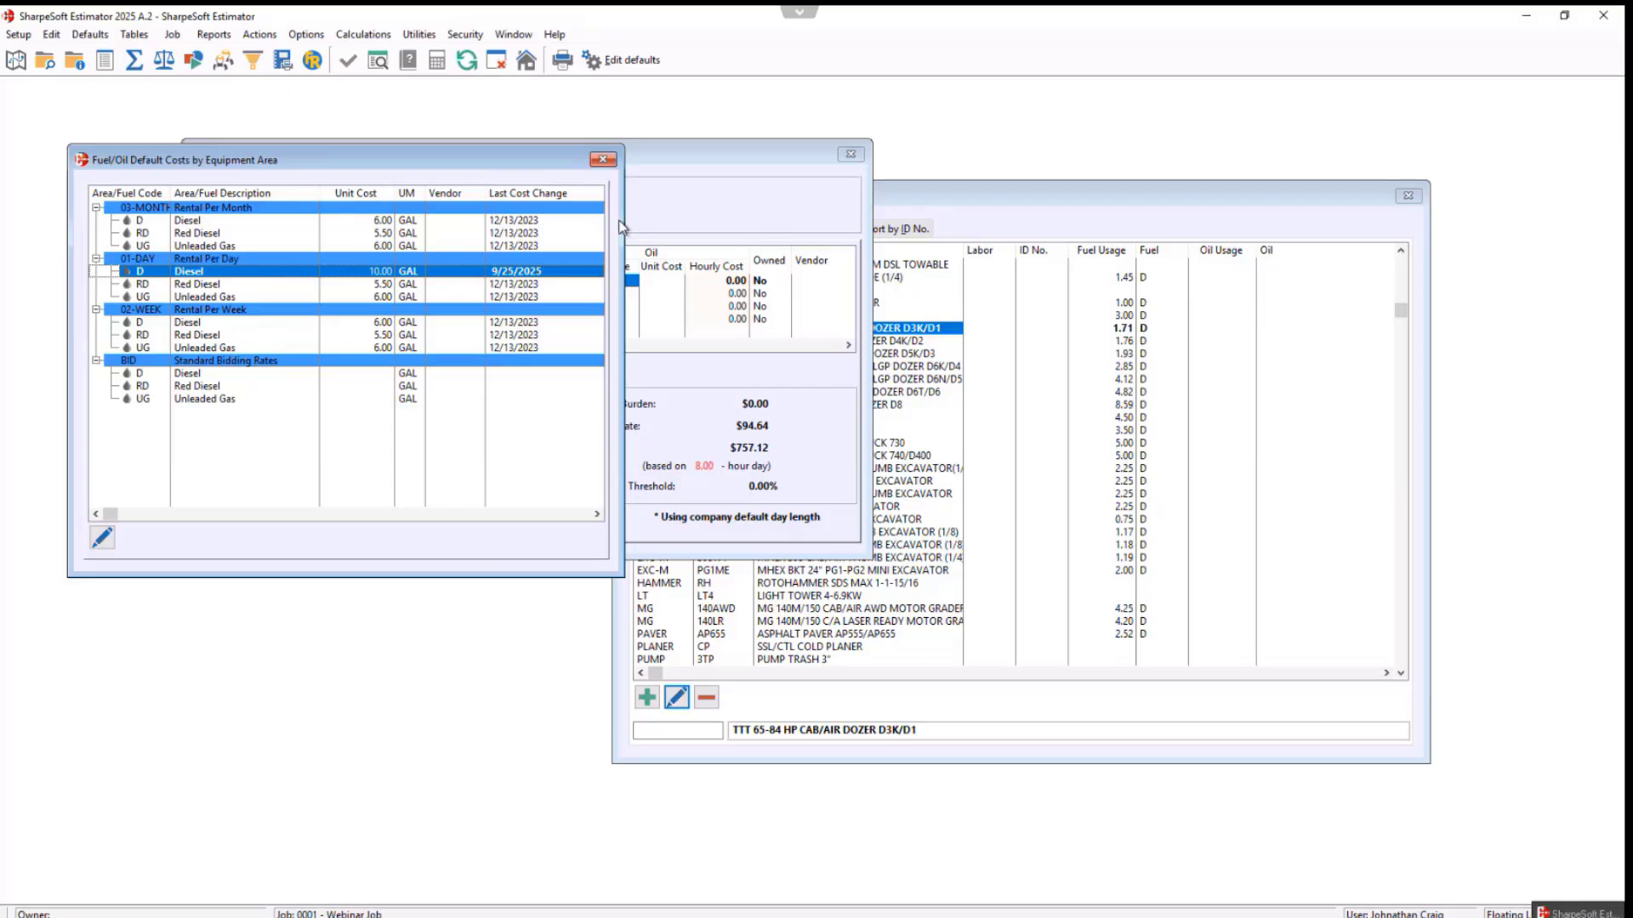
click(603, 160)
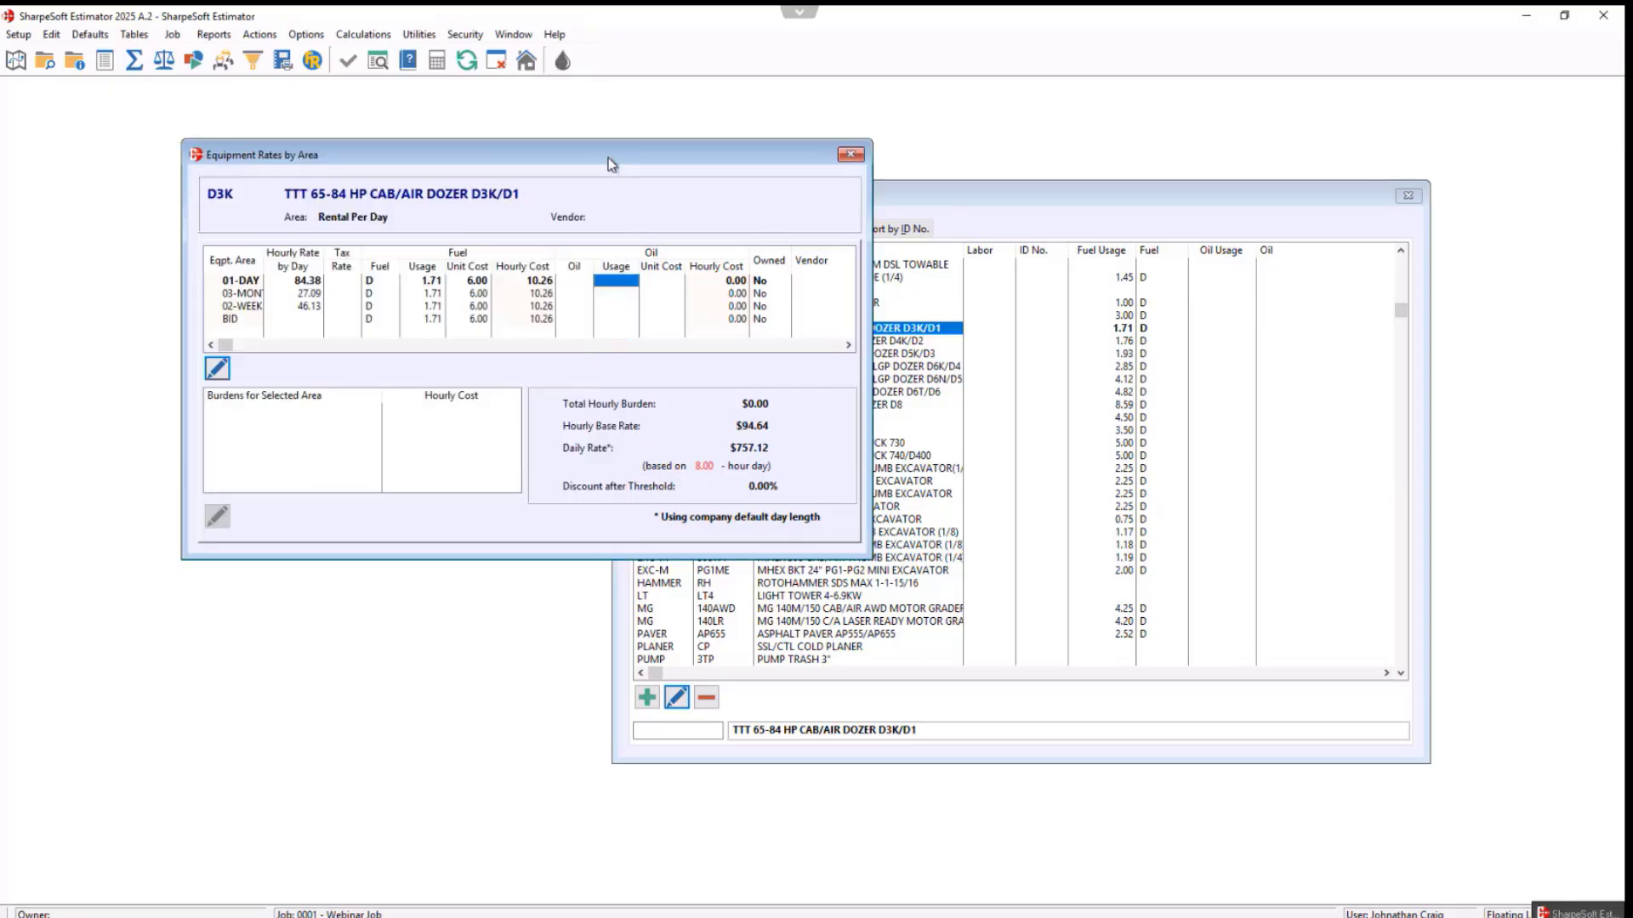
click(466, 61)
click(850, 156)
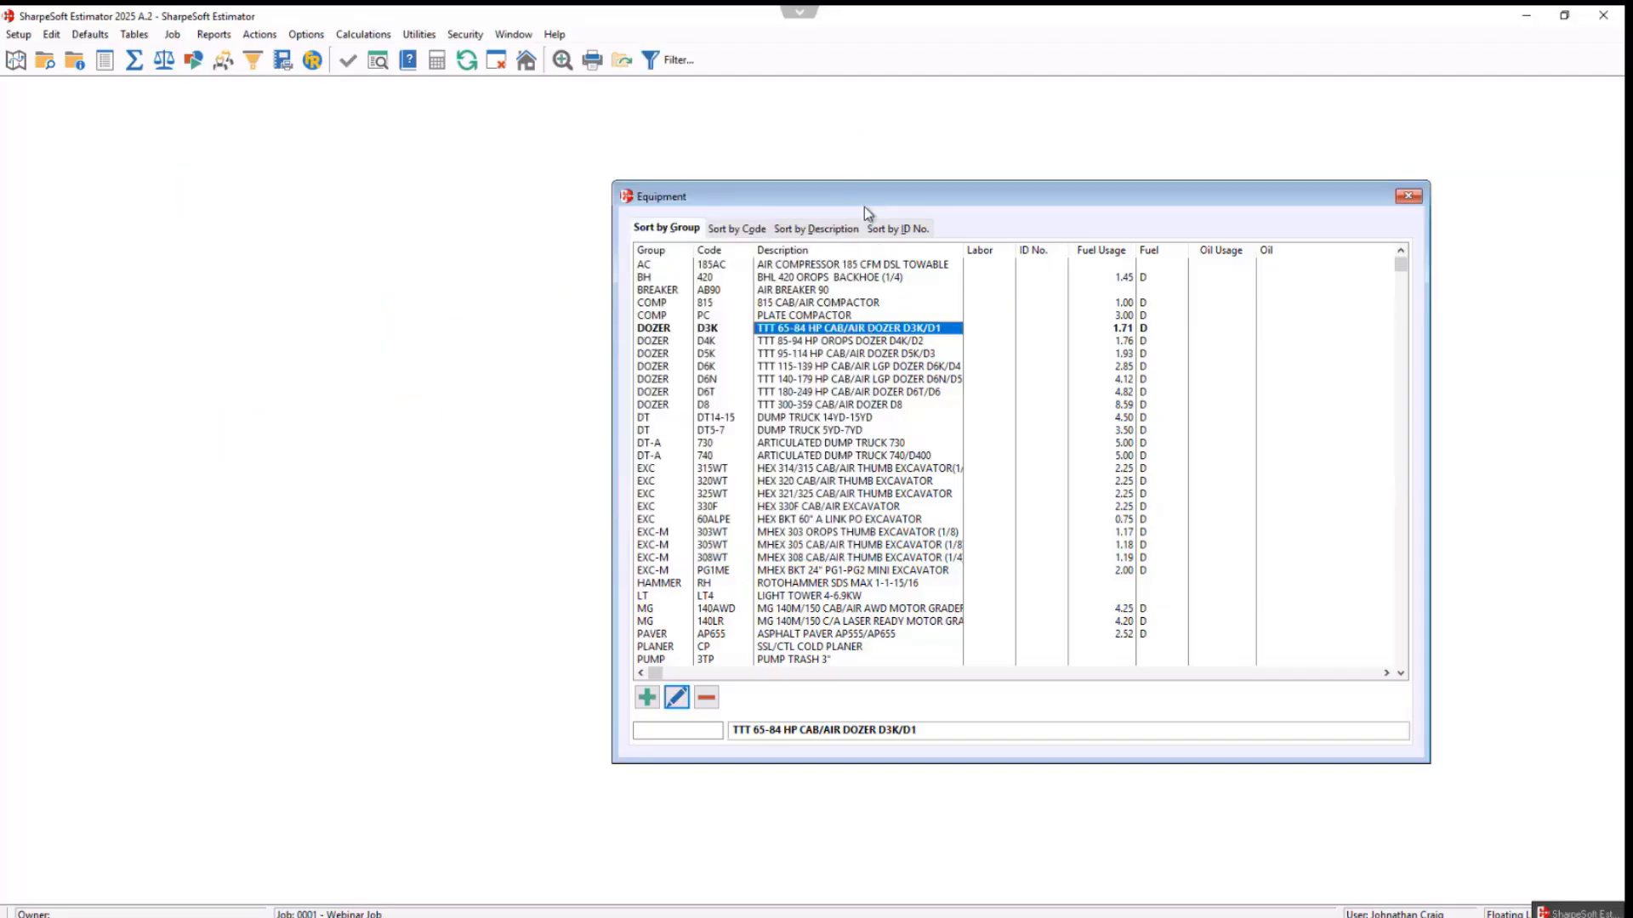
- Update the equipment rates throughout the active job for all equipment, and open the details of Bid Item 1
drag(812, 198, 526, 183)
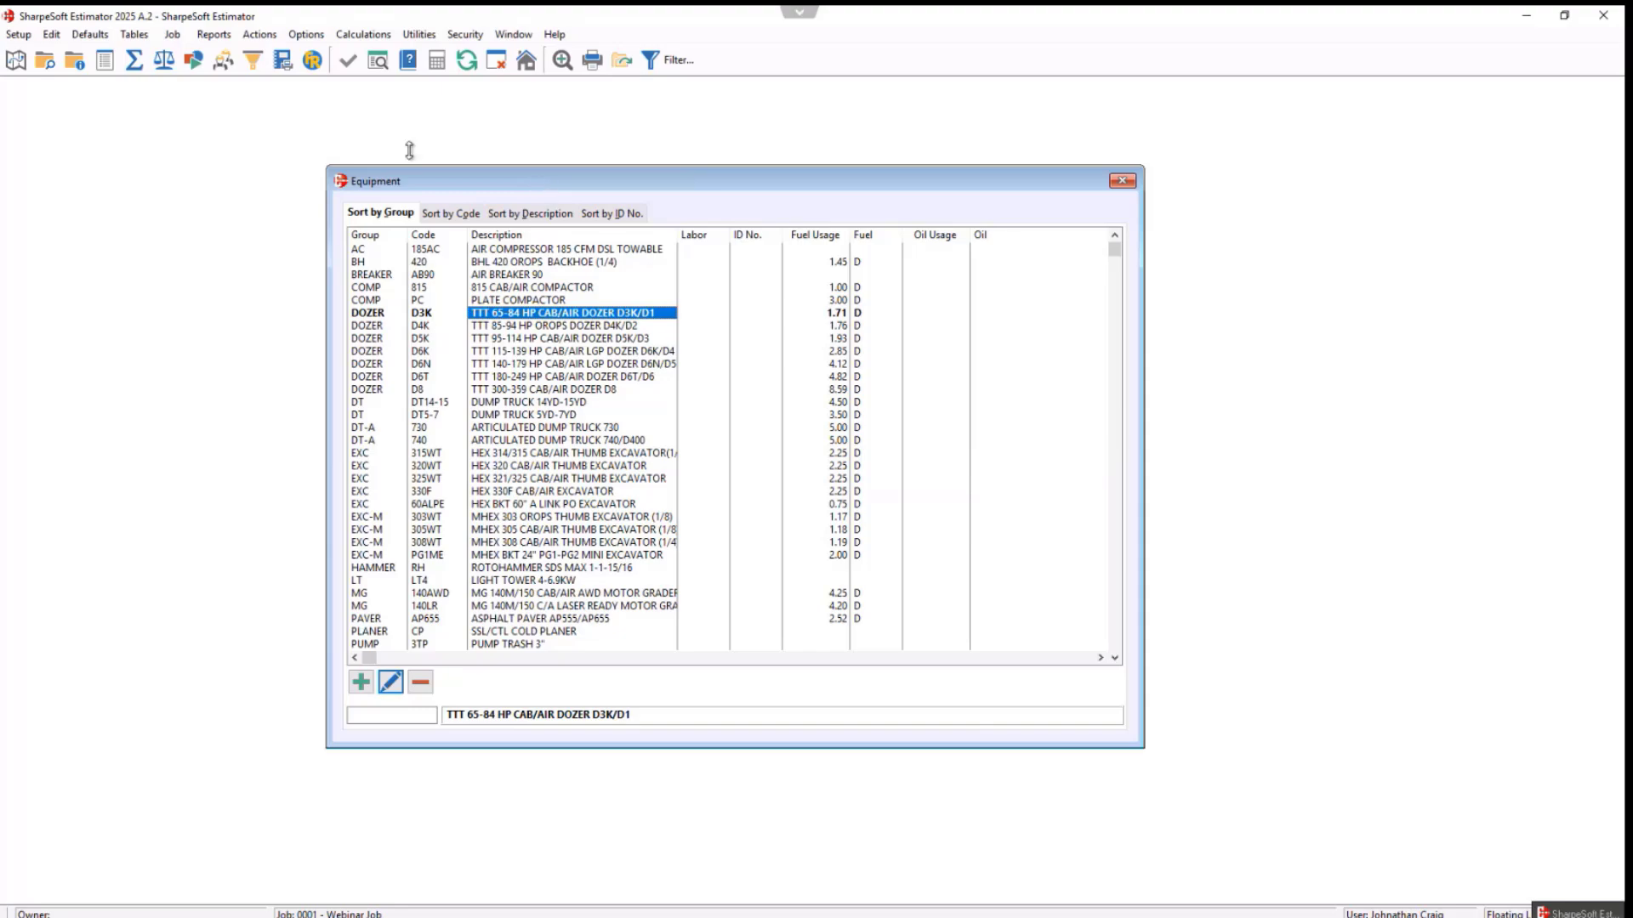
click(259, 34)
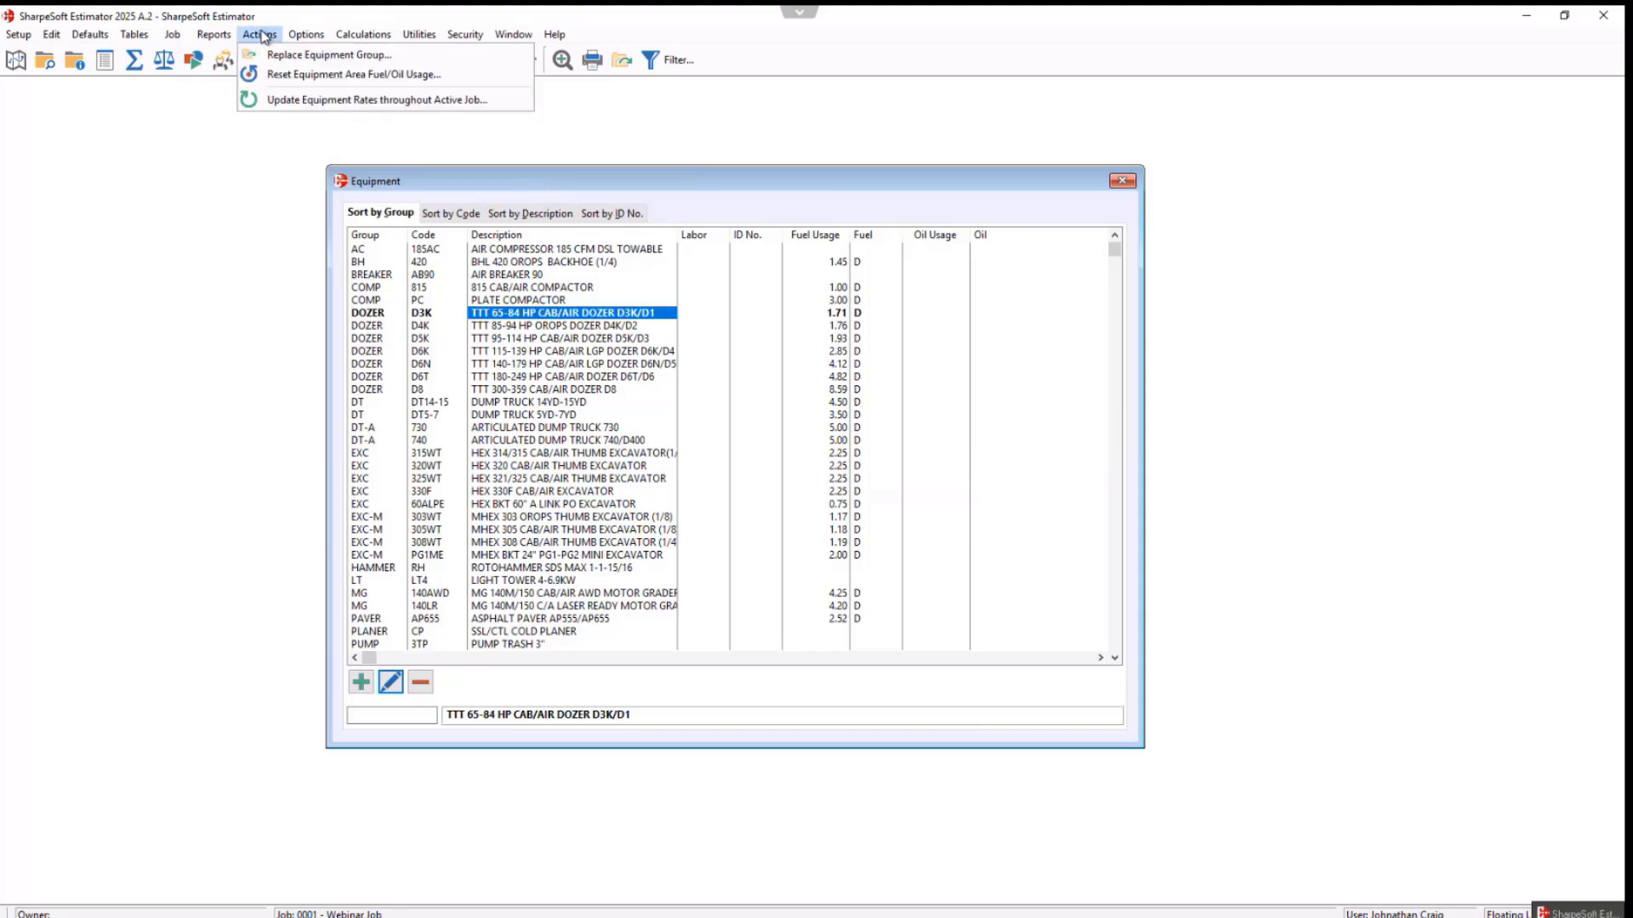
click(317, 101)
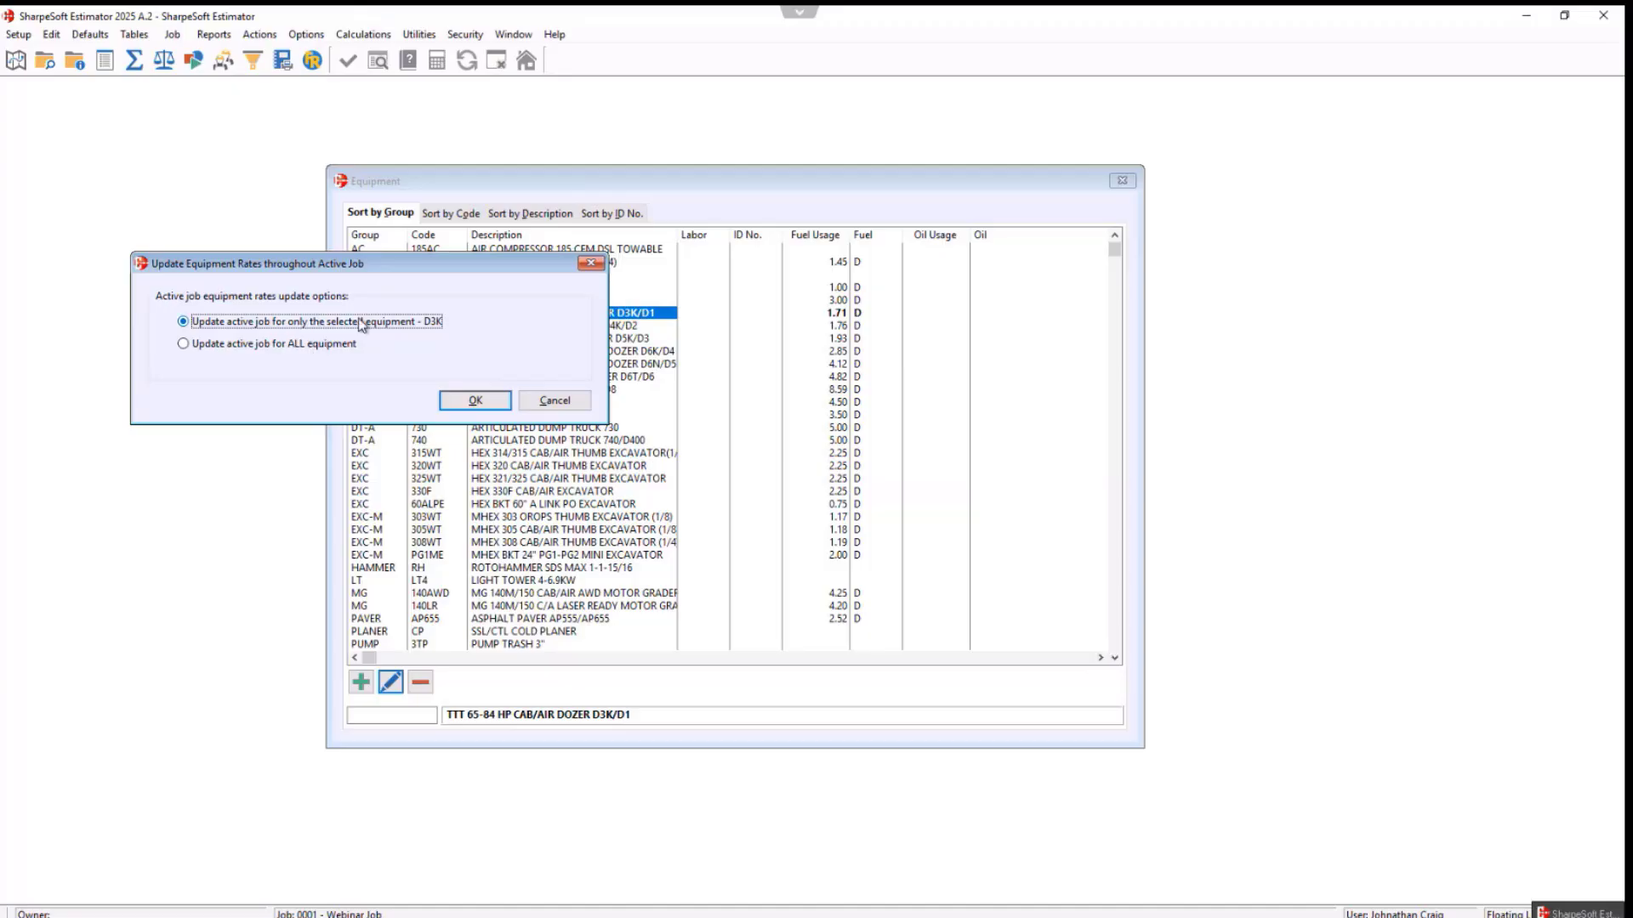
click(292, 344)
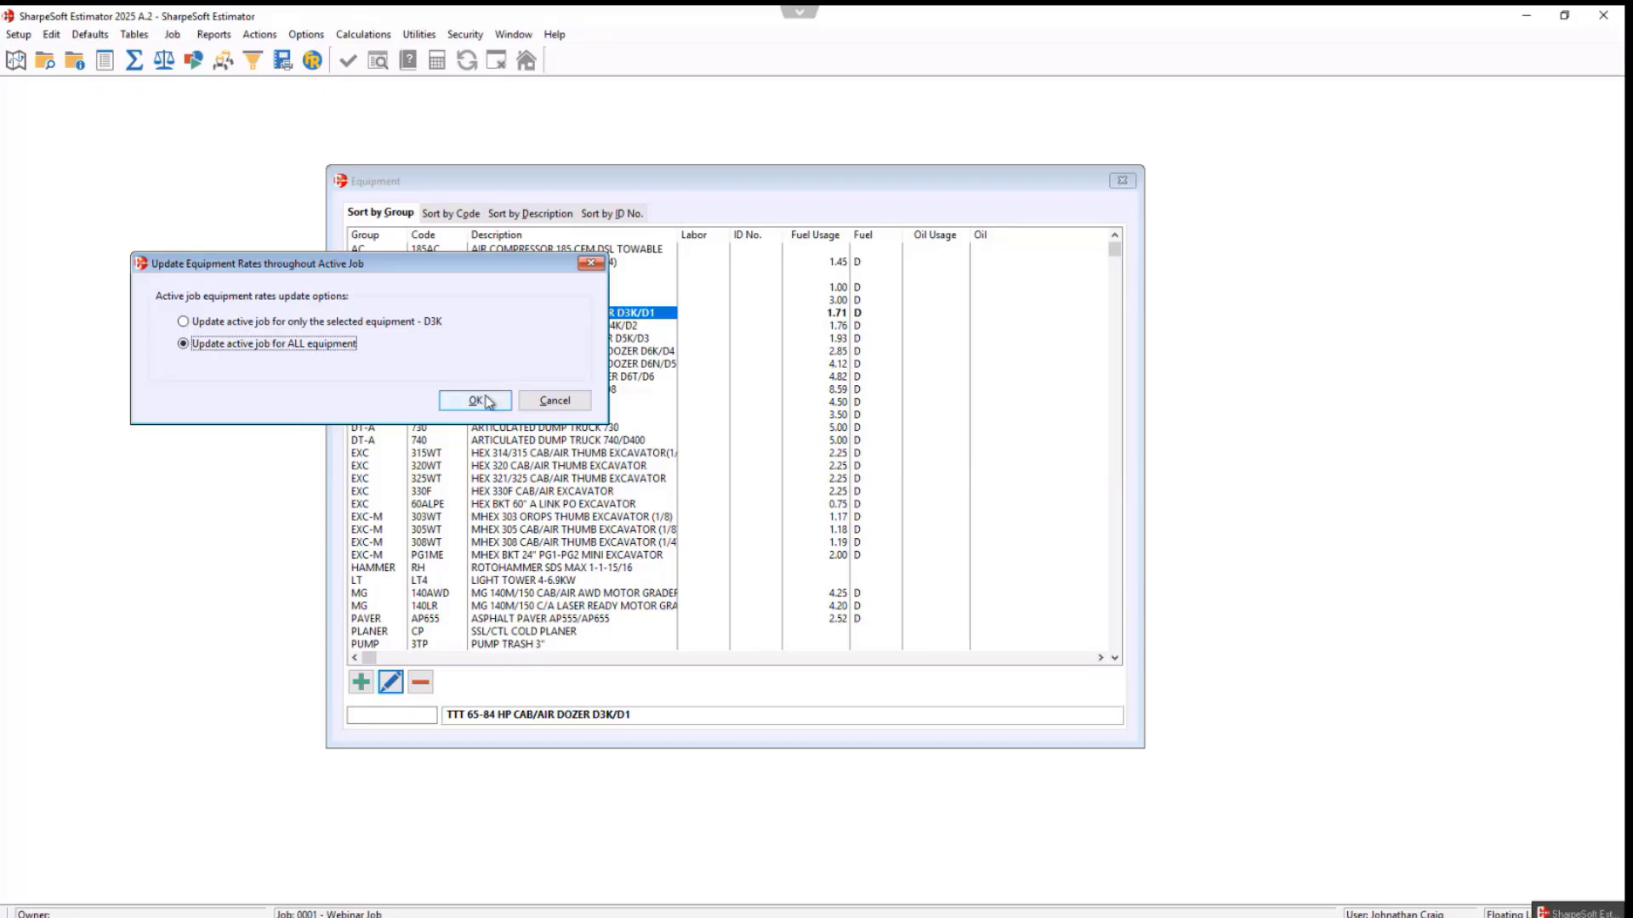
click(475, 400)
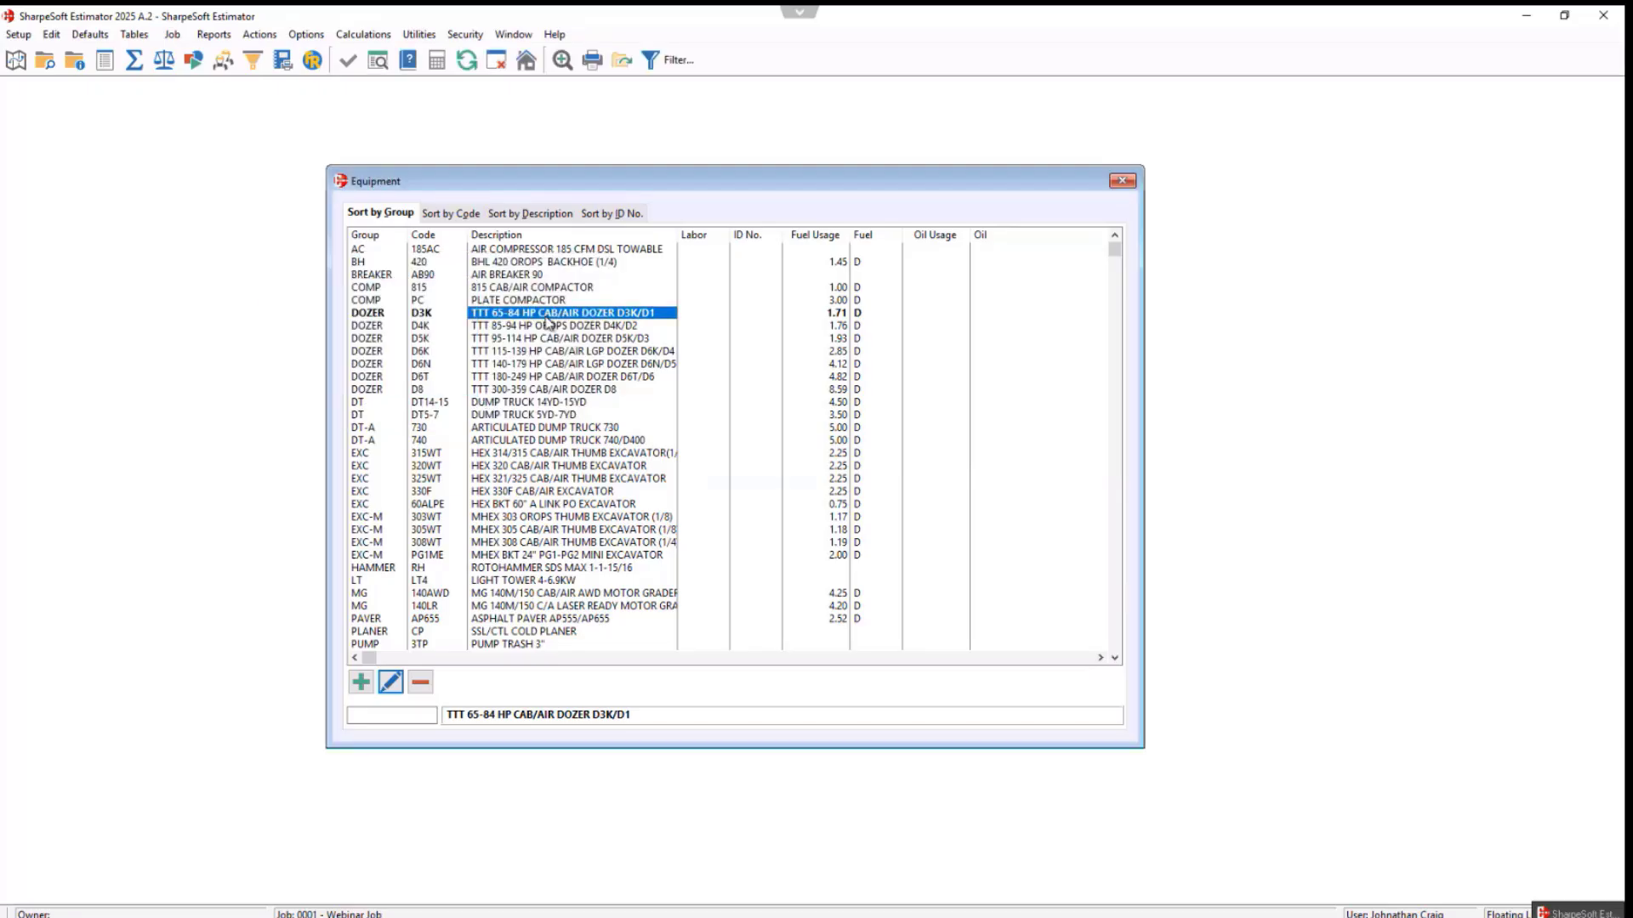
click(105, 62)
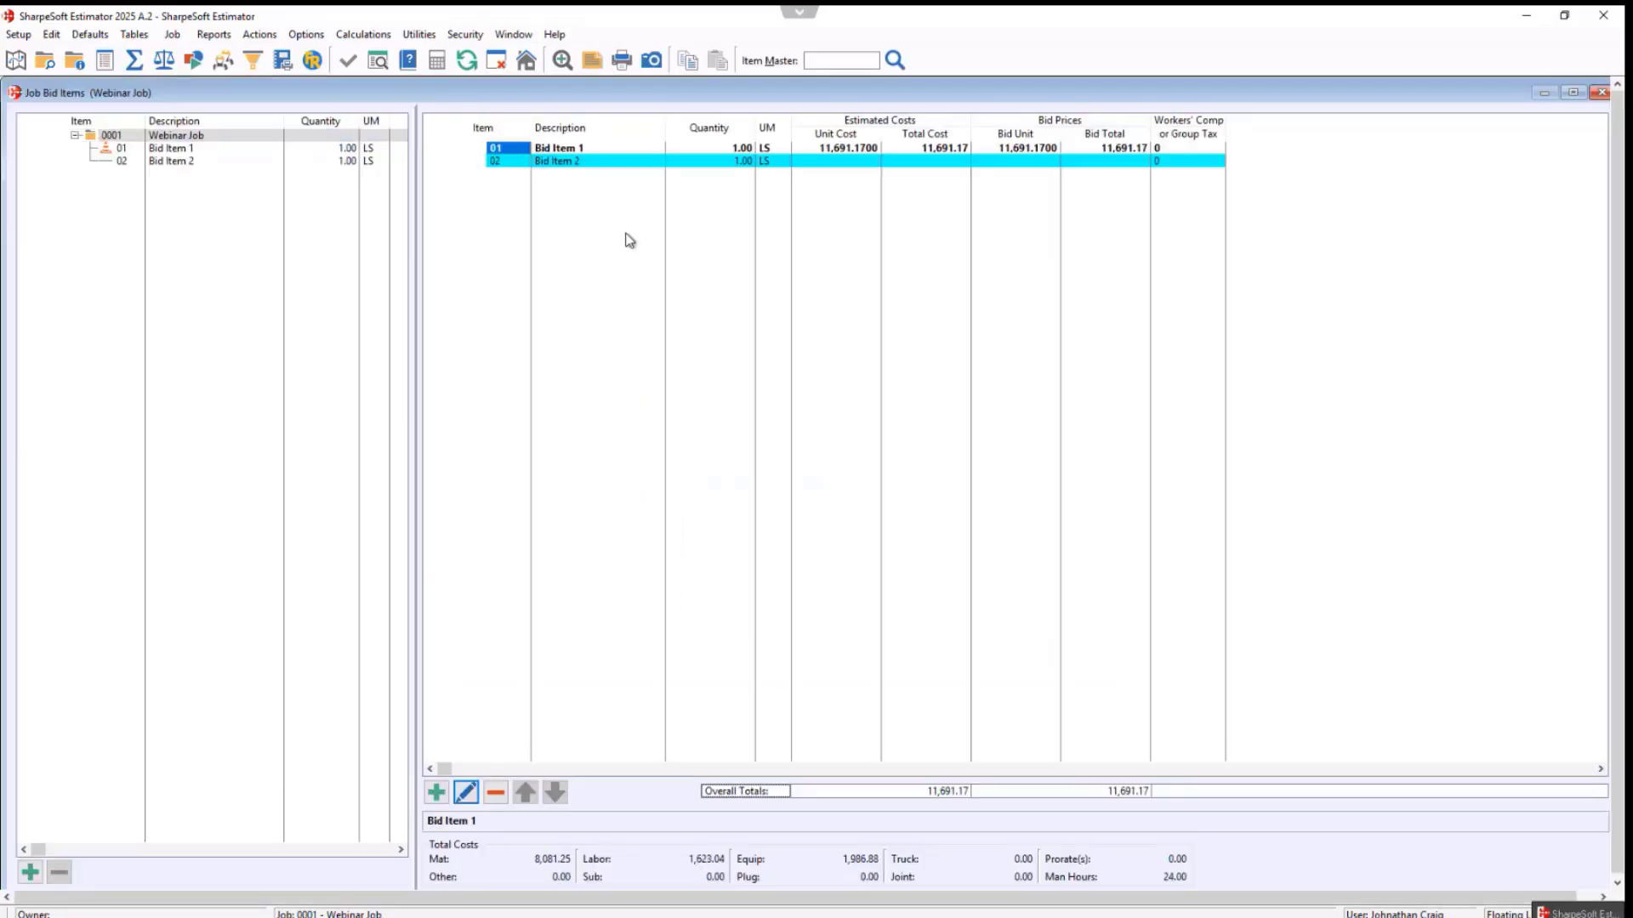
double_click(584, 150)
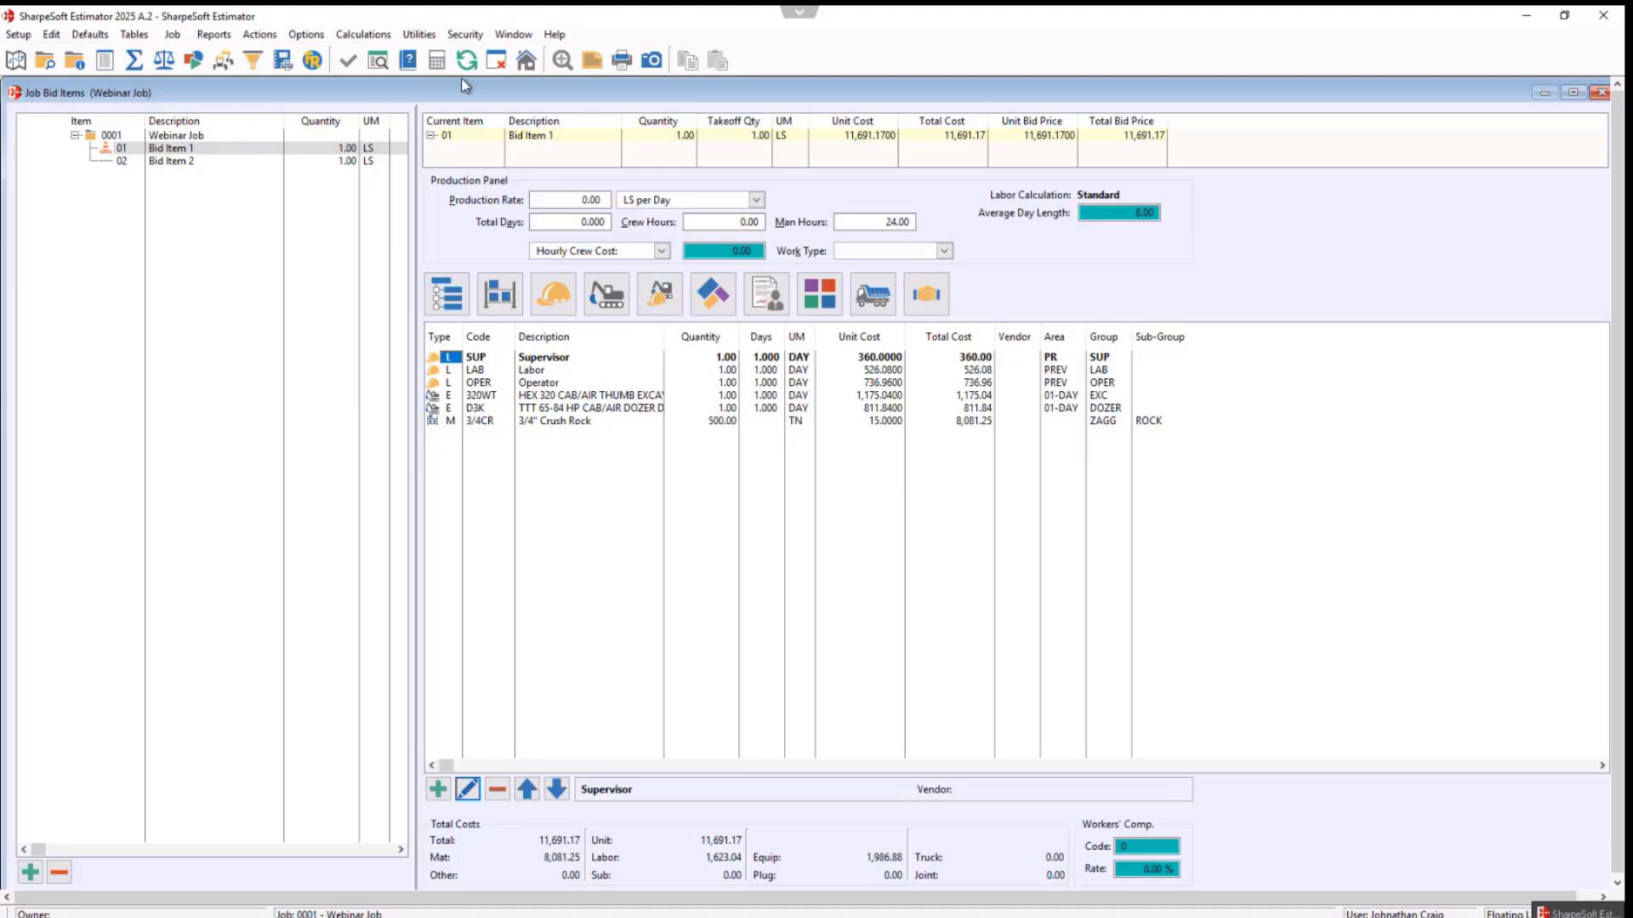
click(428, 38)
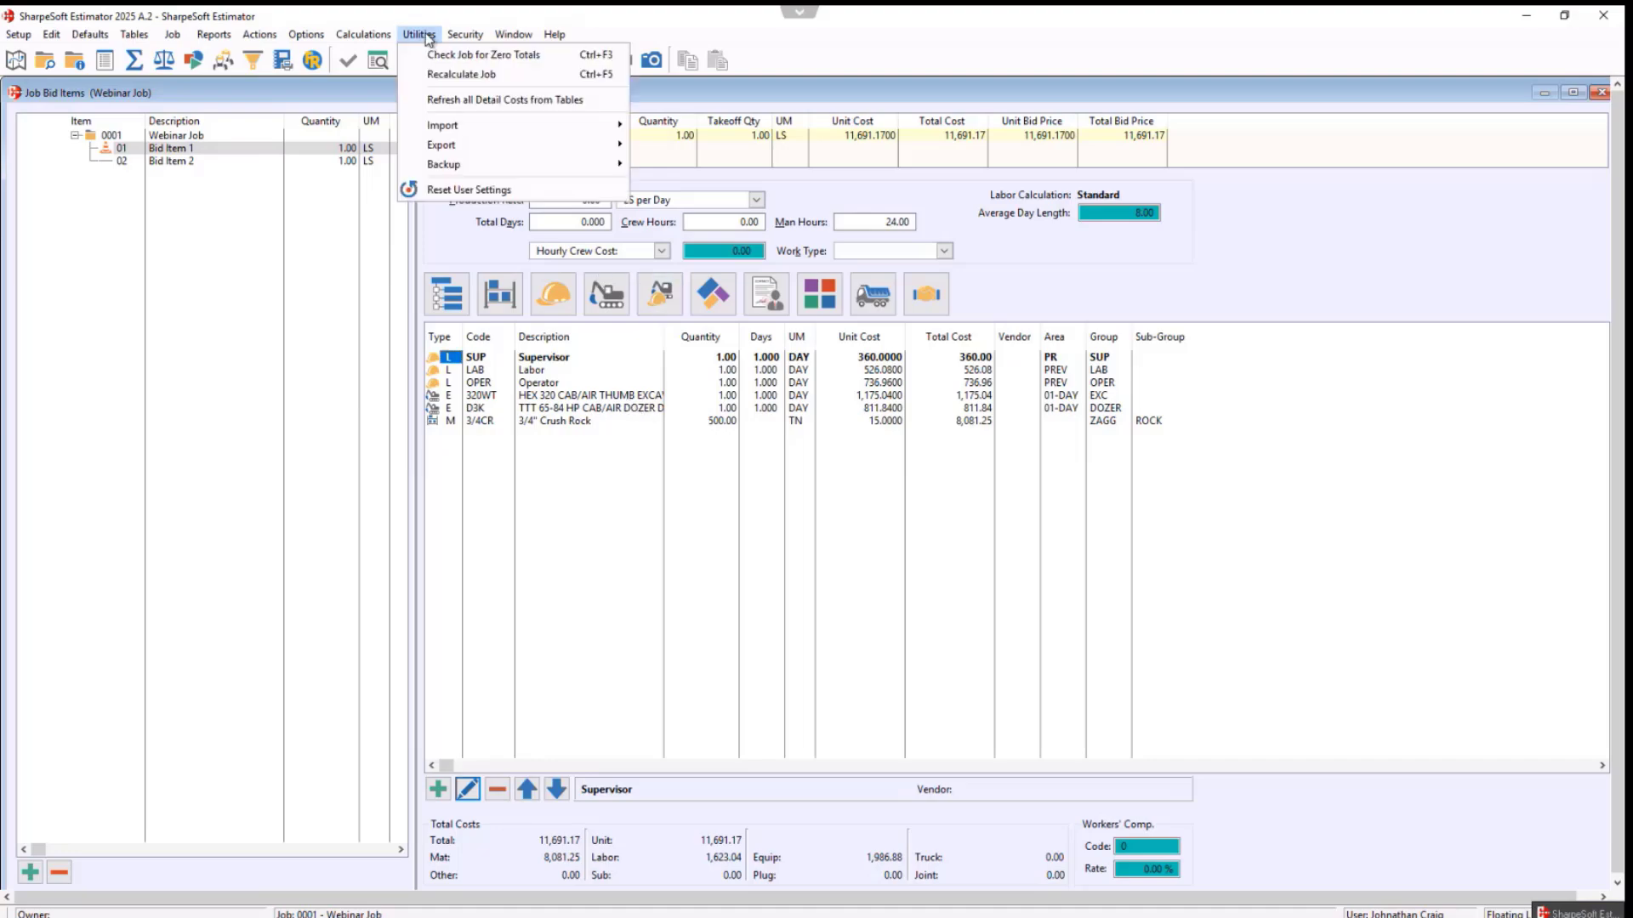
click(470, 101)
click(353, 304)
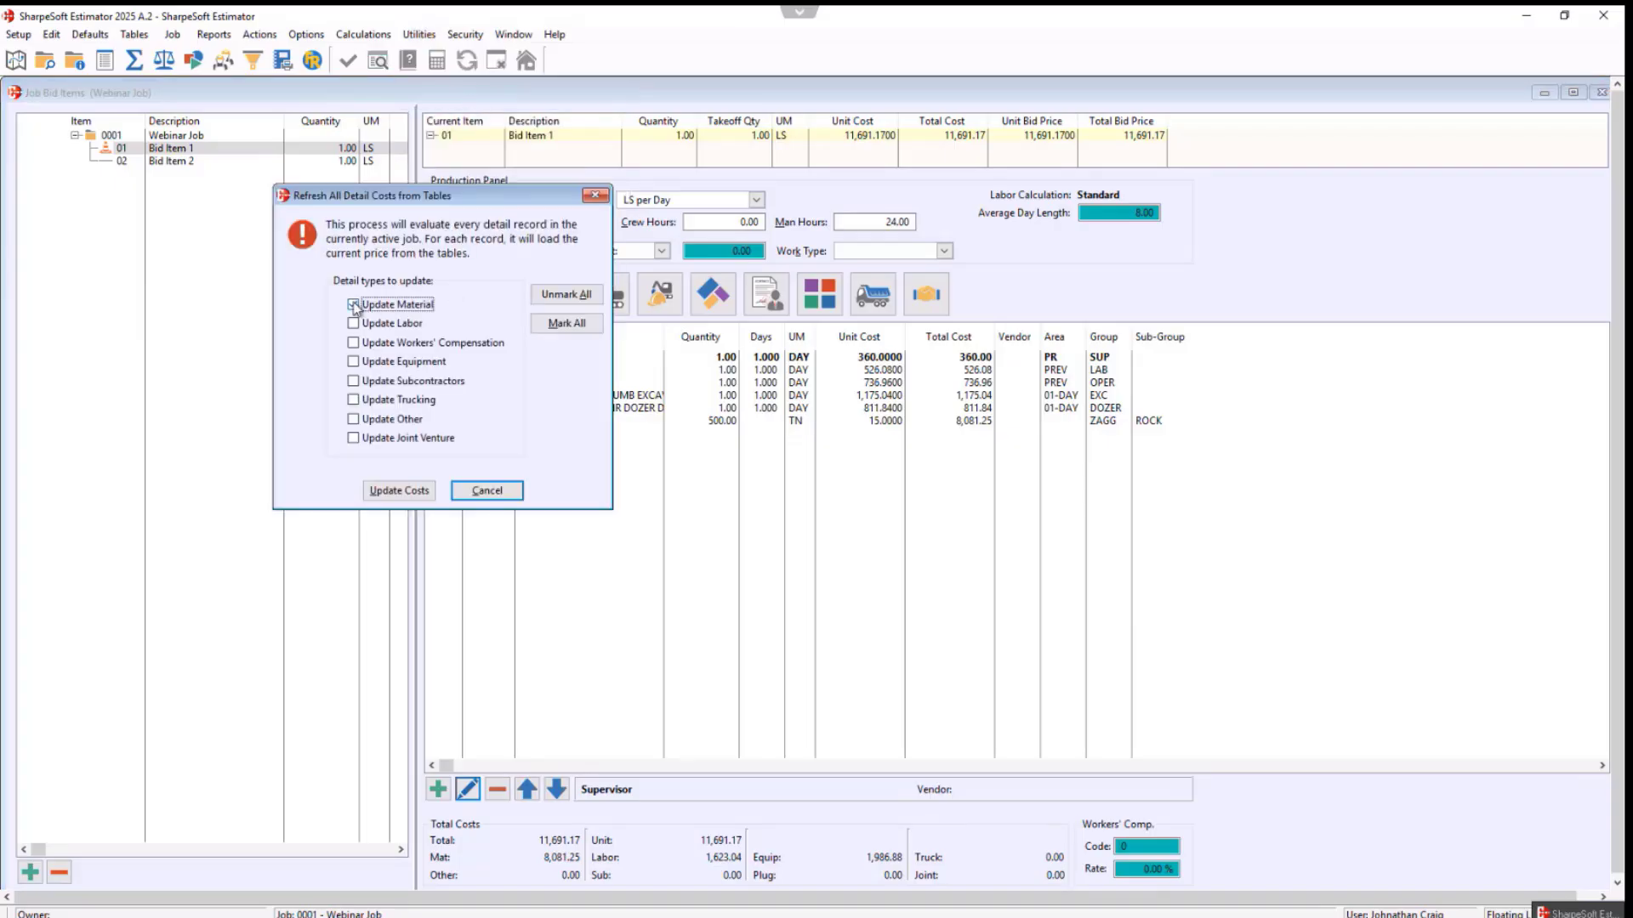
click(353, 305)
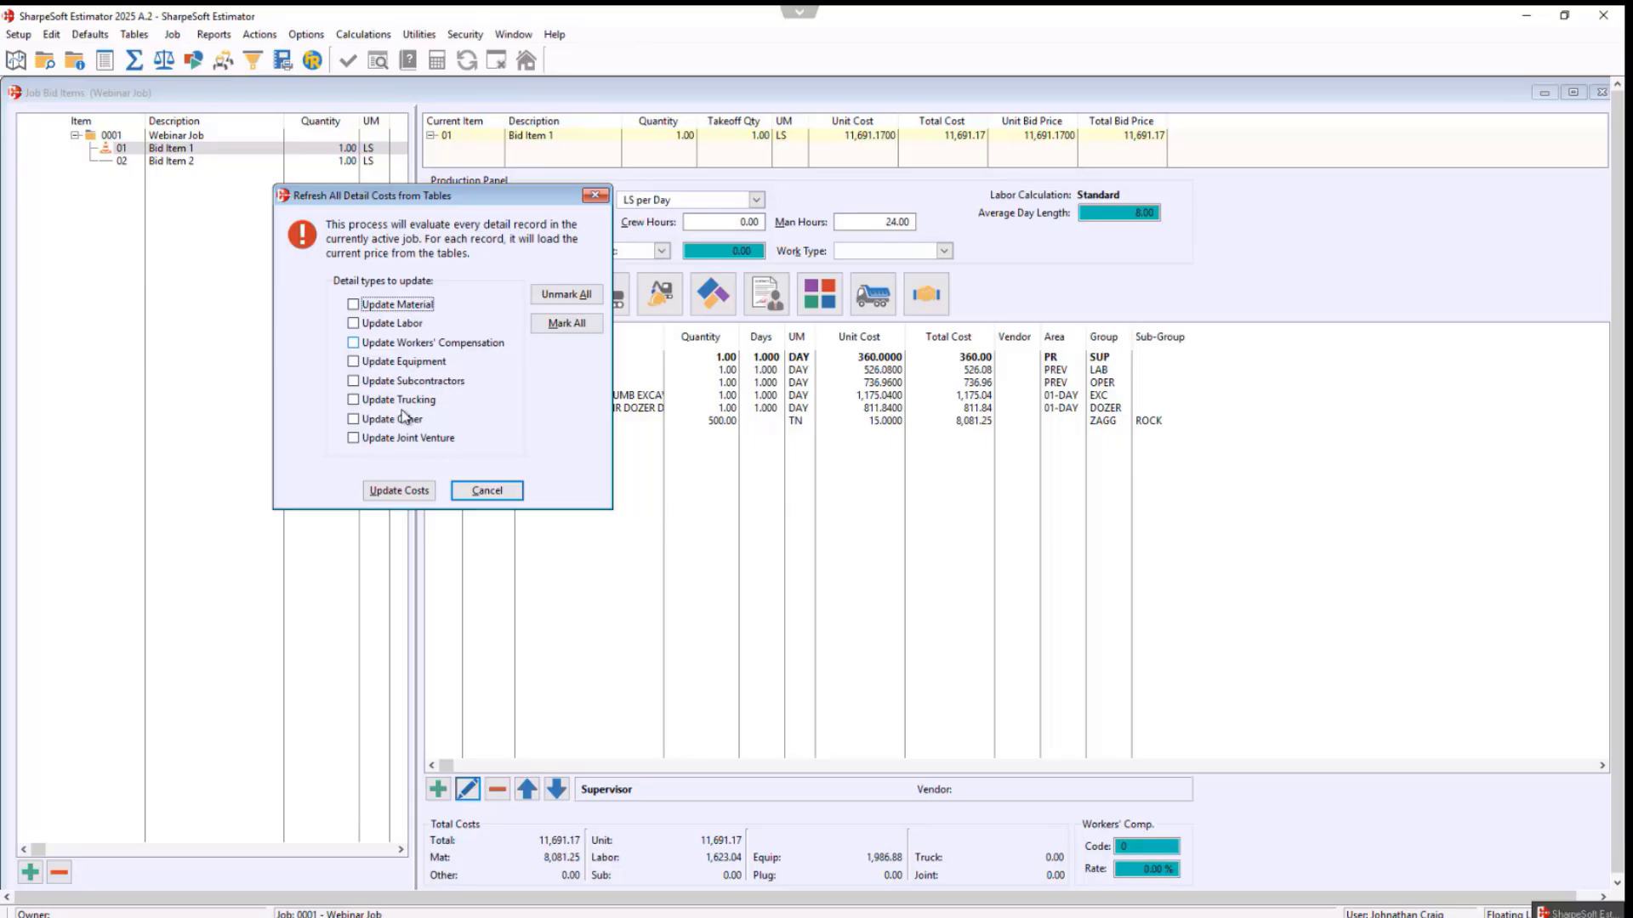
click(353, 363)
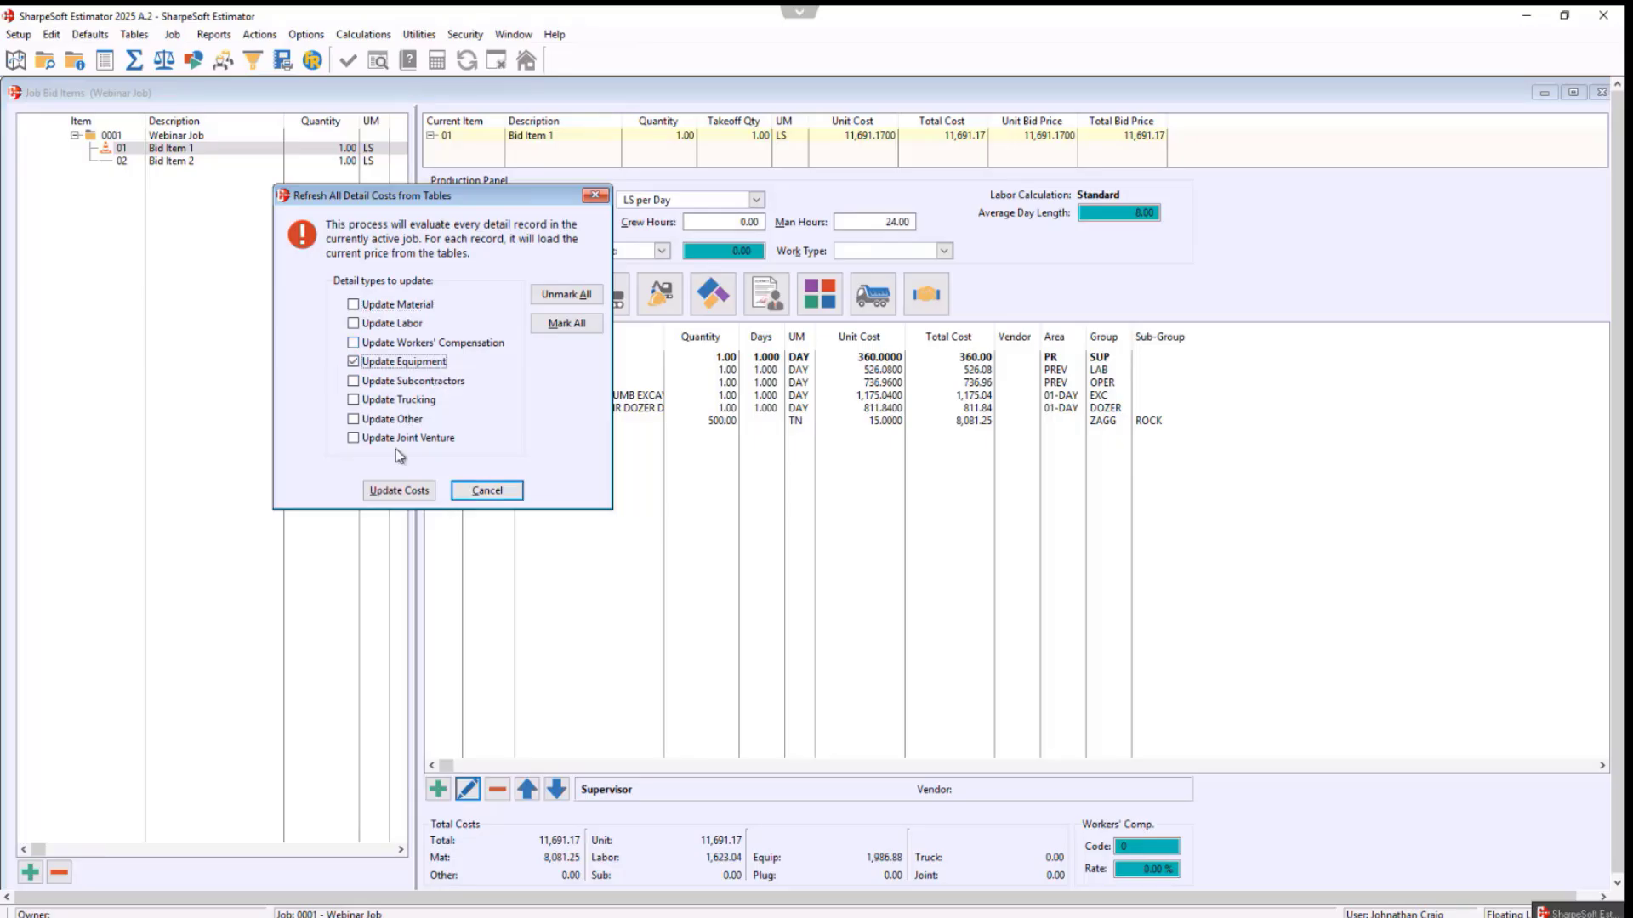
click(598, 196)
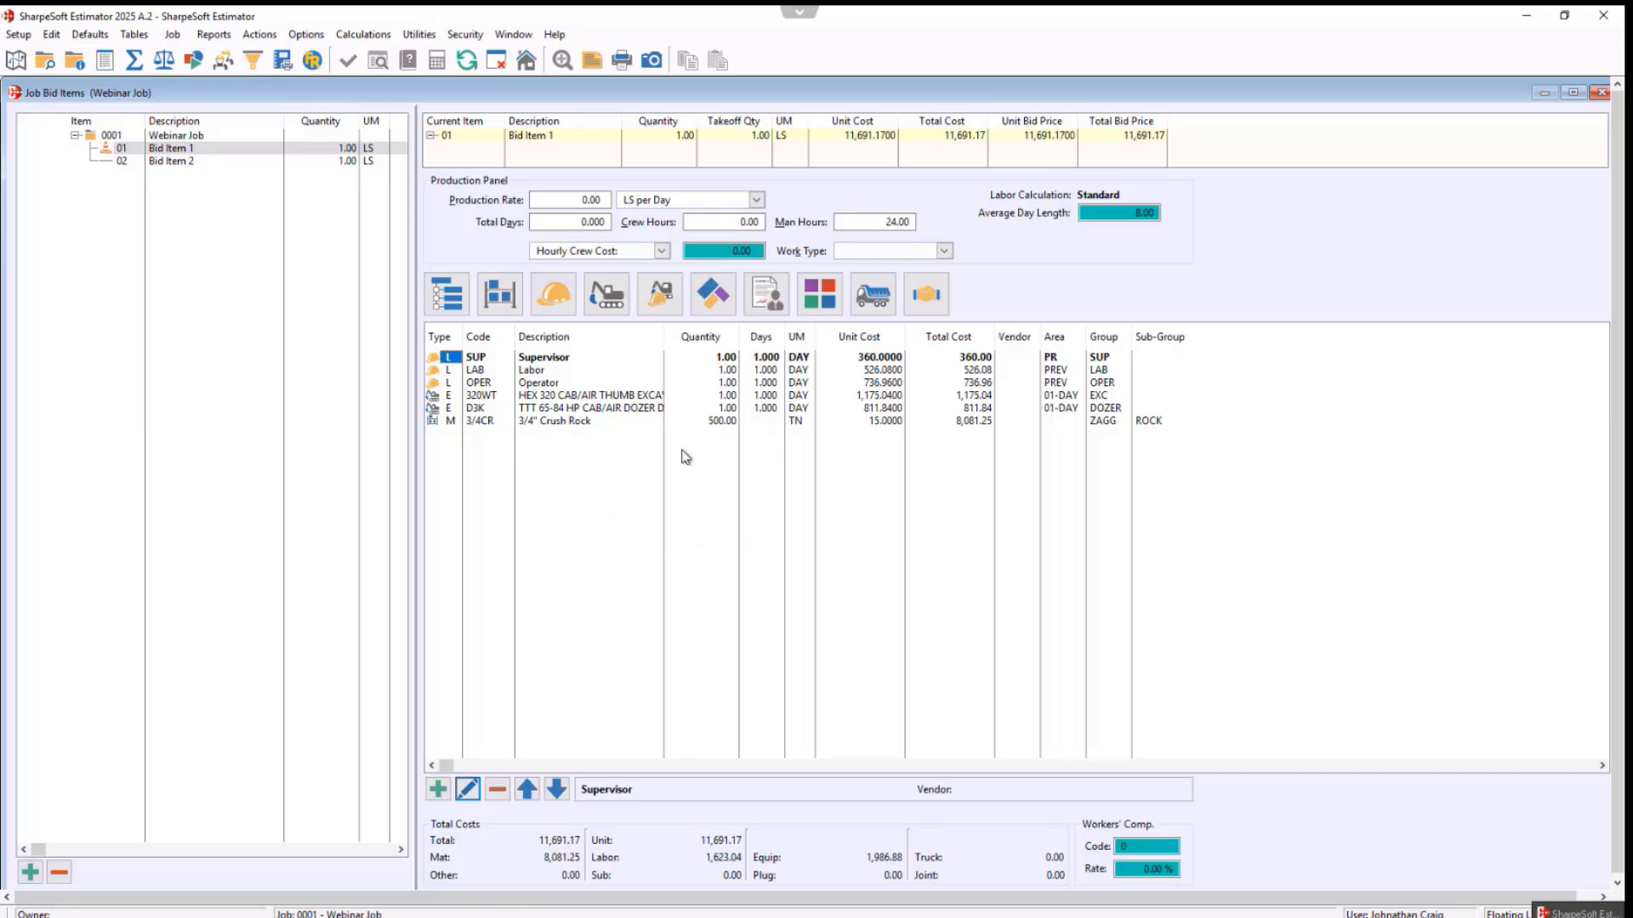
- Clear the quantity of the 3/4" Crush Rock material line in Bid Item 1
click(721, 422)
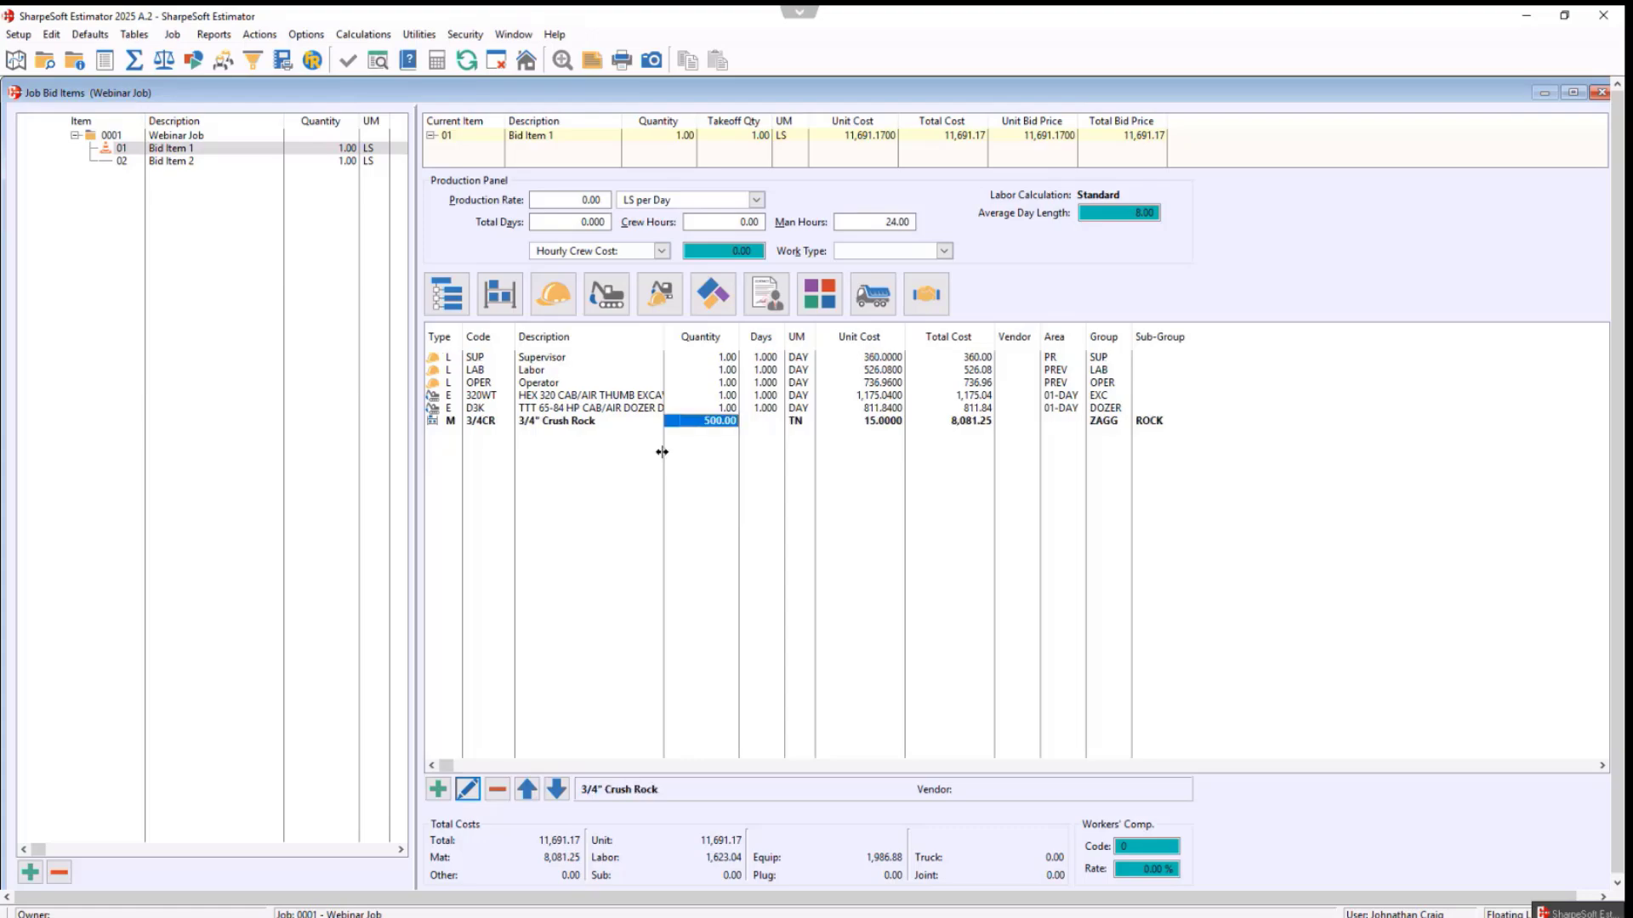
key(Delete)
key(Tab)
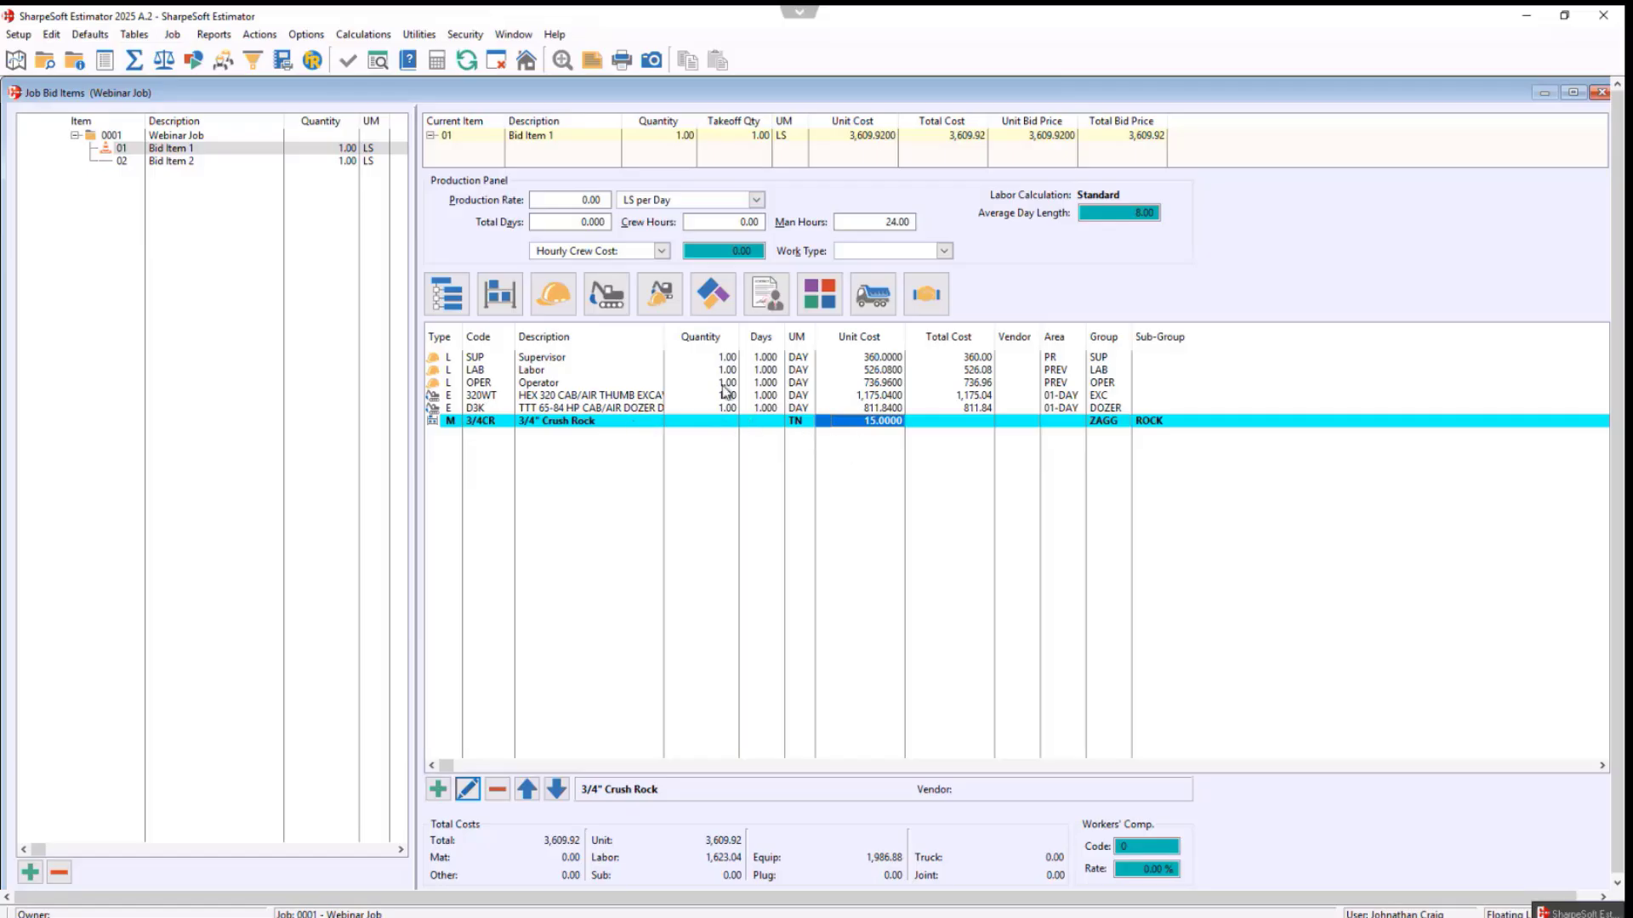
- Try 0 days on the Supervisor labor line and return it to 1 day
click(767, 358)
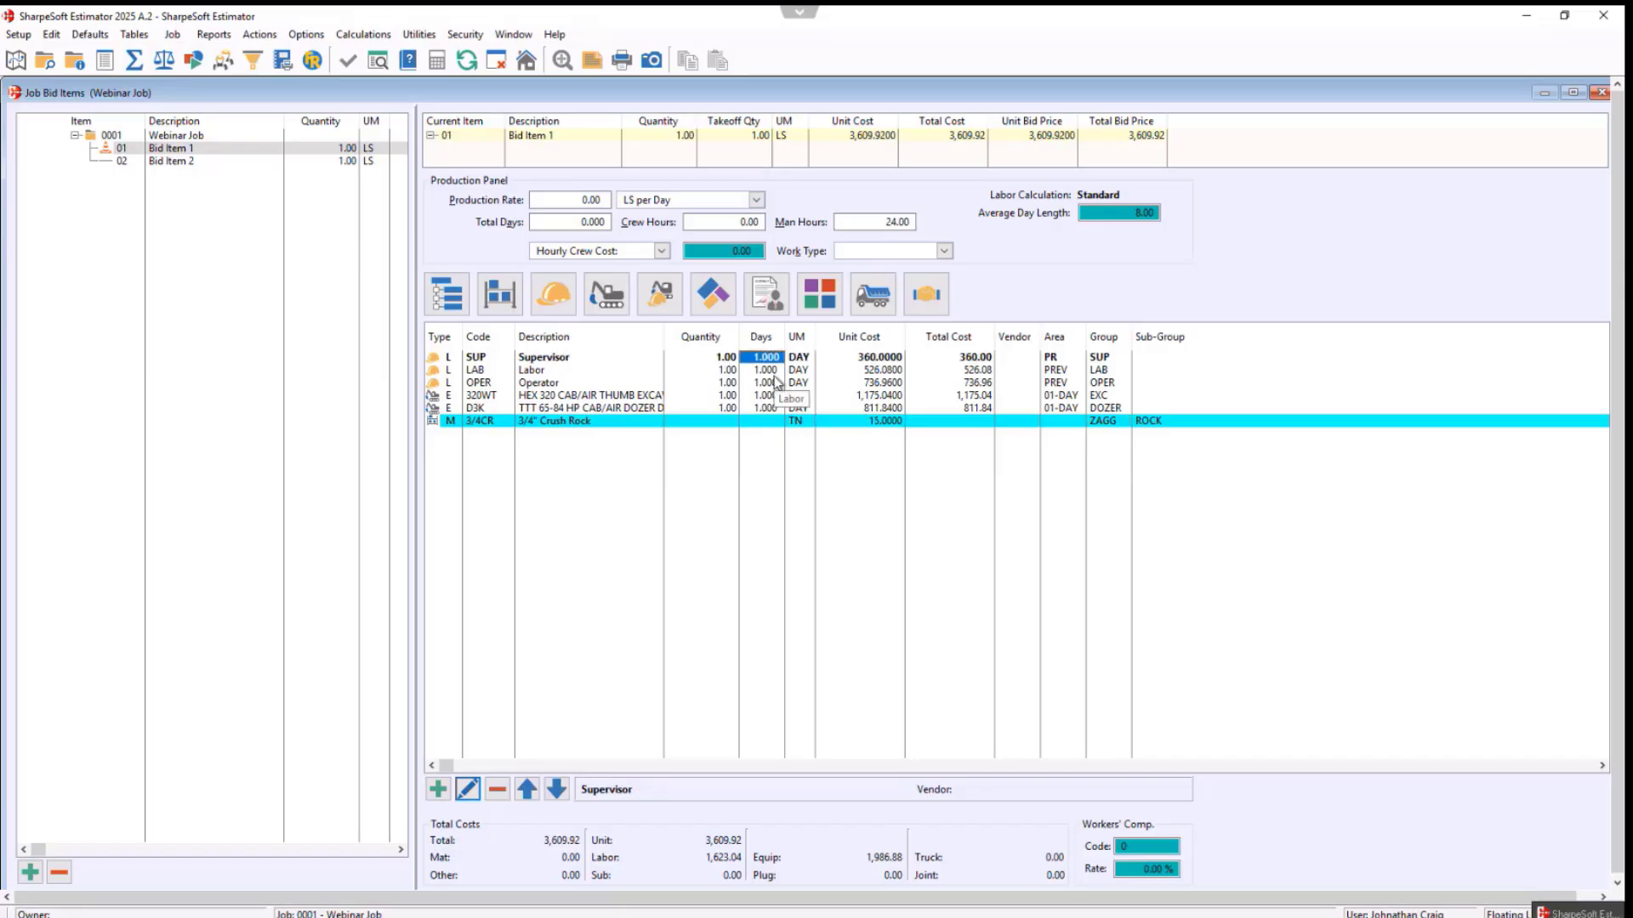
text(0)
key(Return)
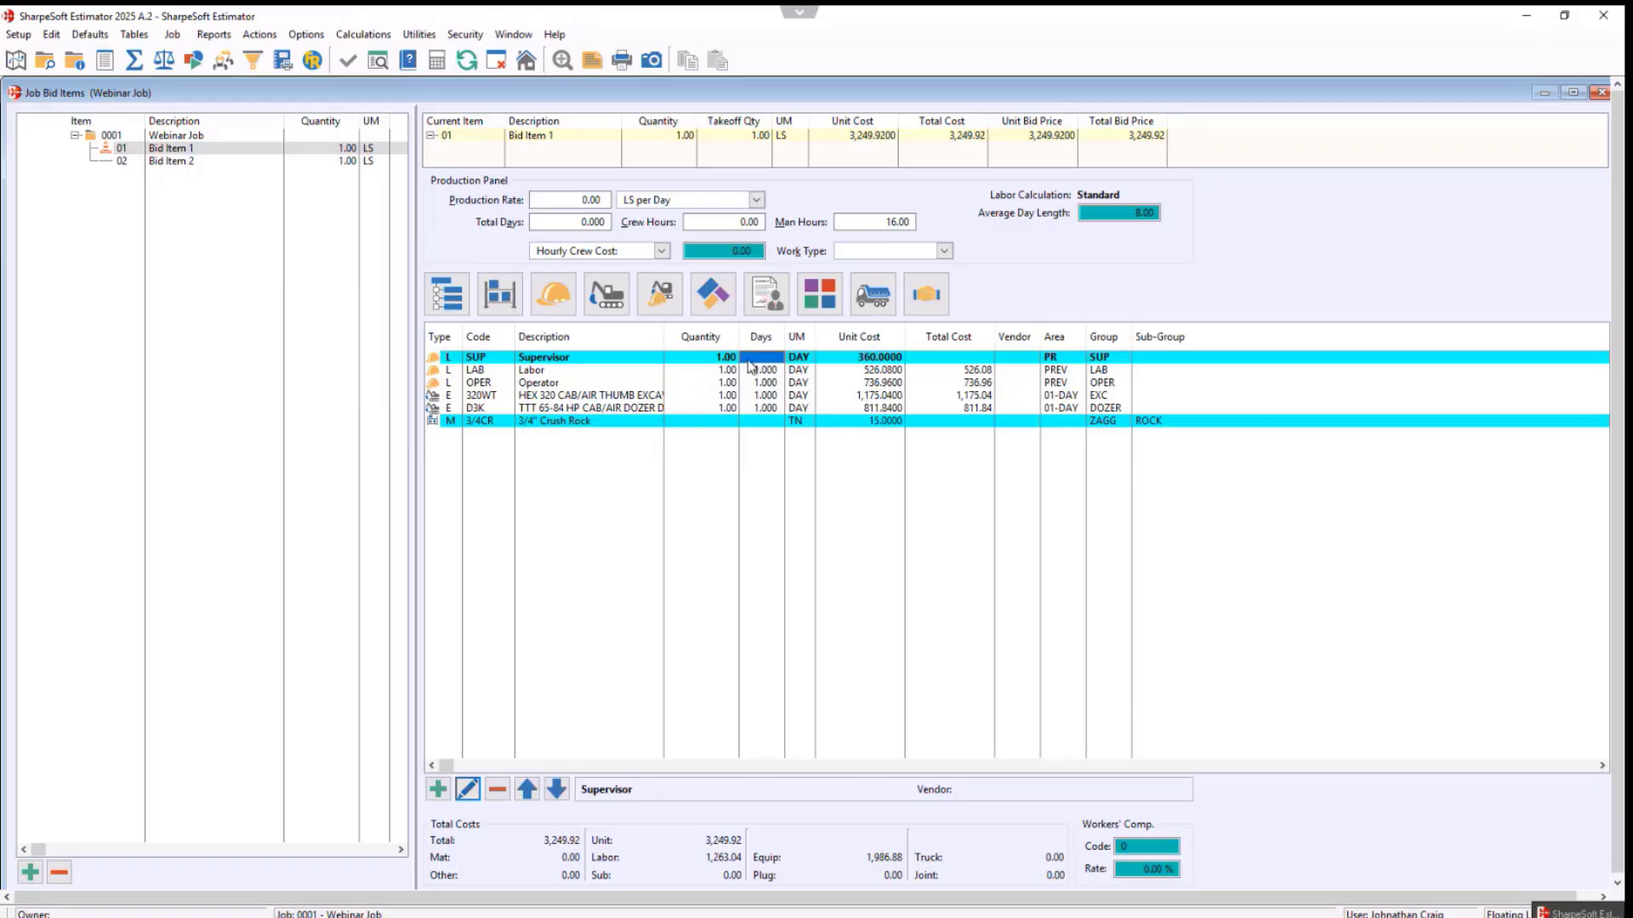
text(1)
key(Return)
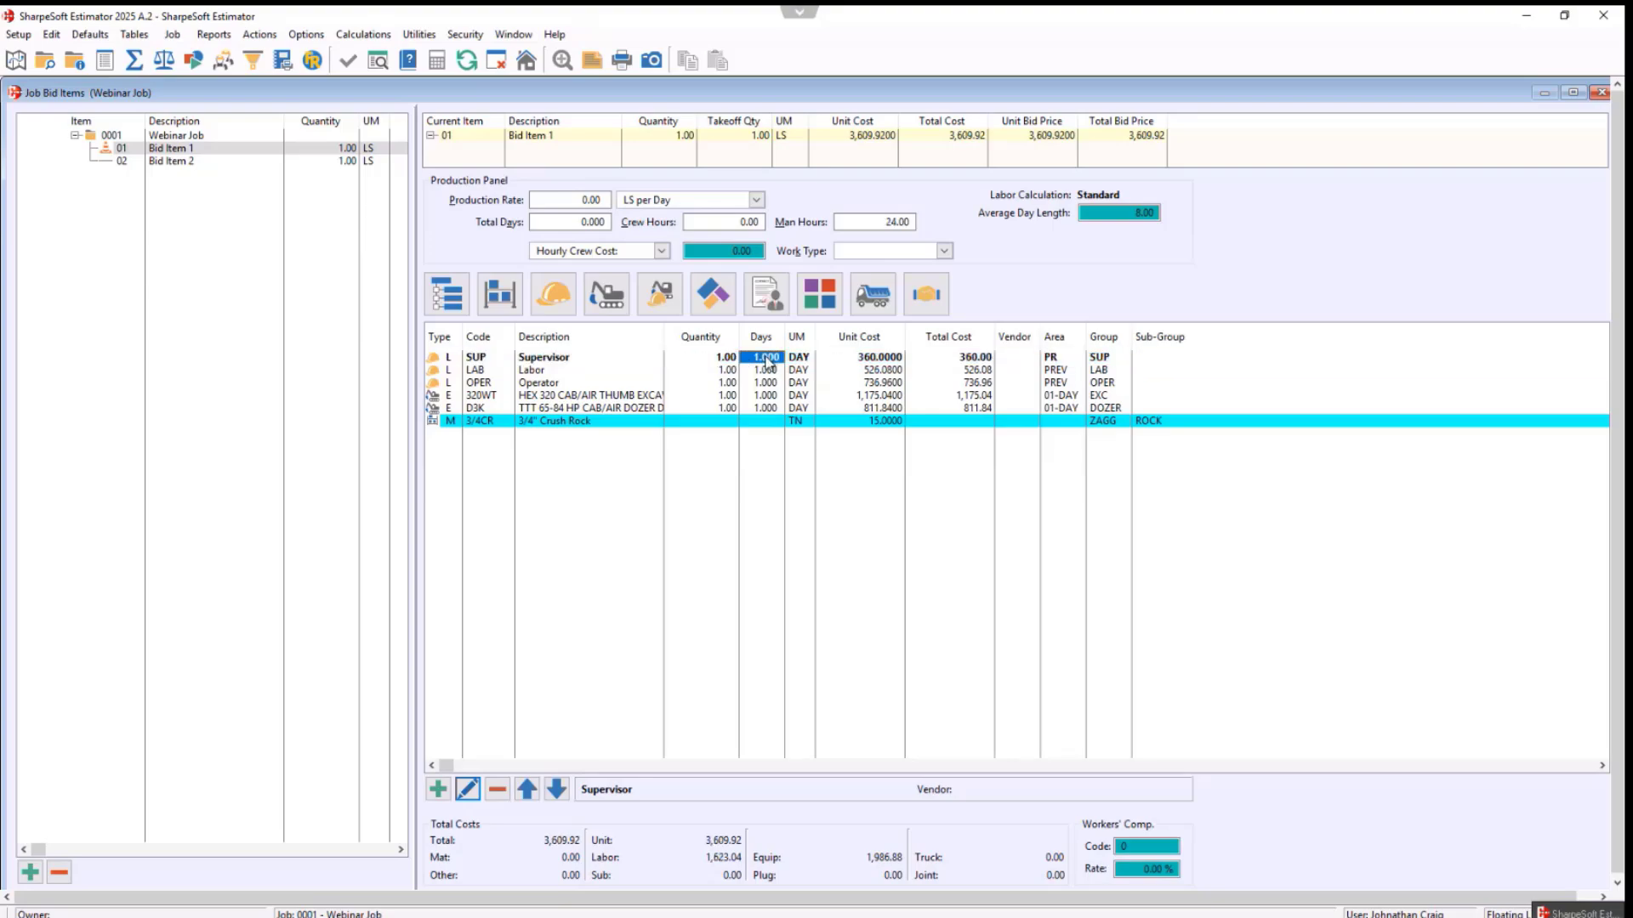
- Set the Supervisor labor line's quantity to 0 in Bid Item 1
click(731, 358)
key(Delete)
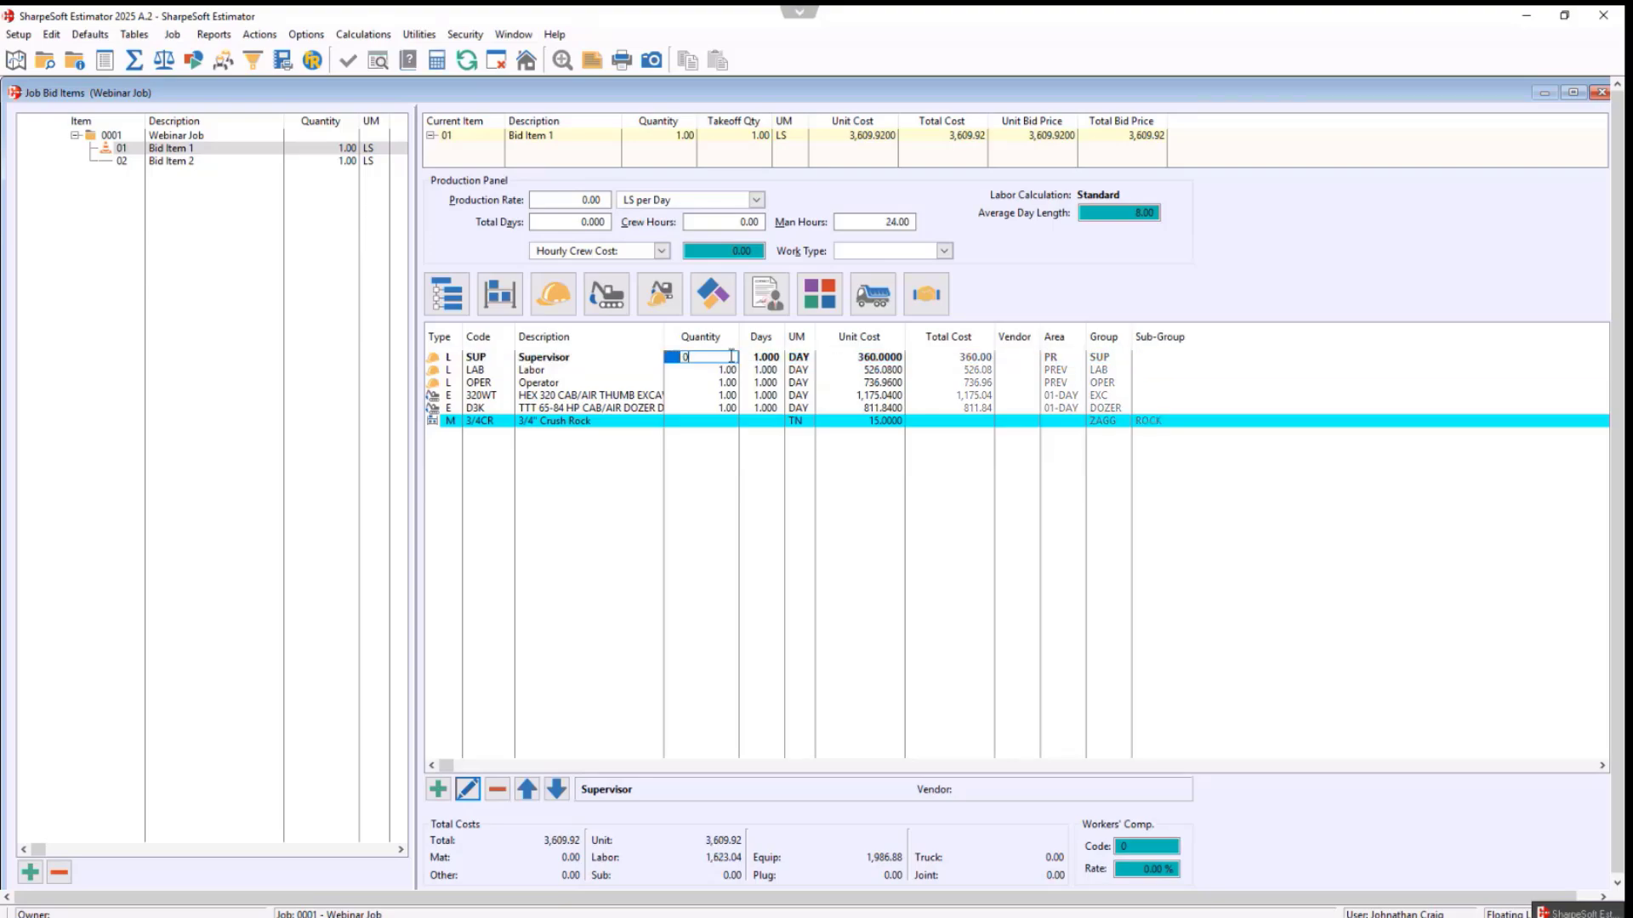
key(Return)
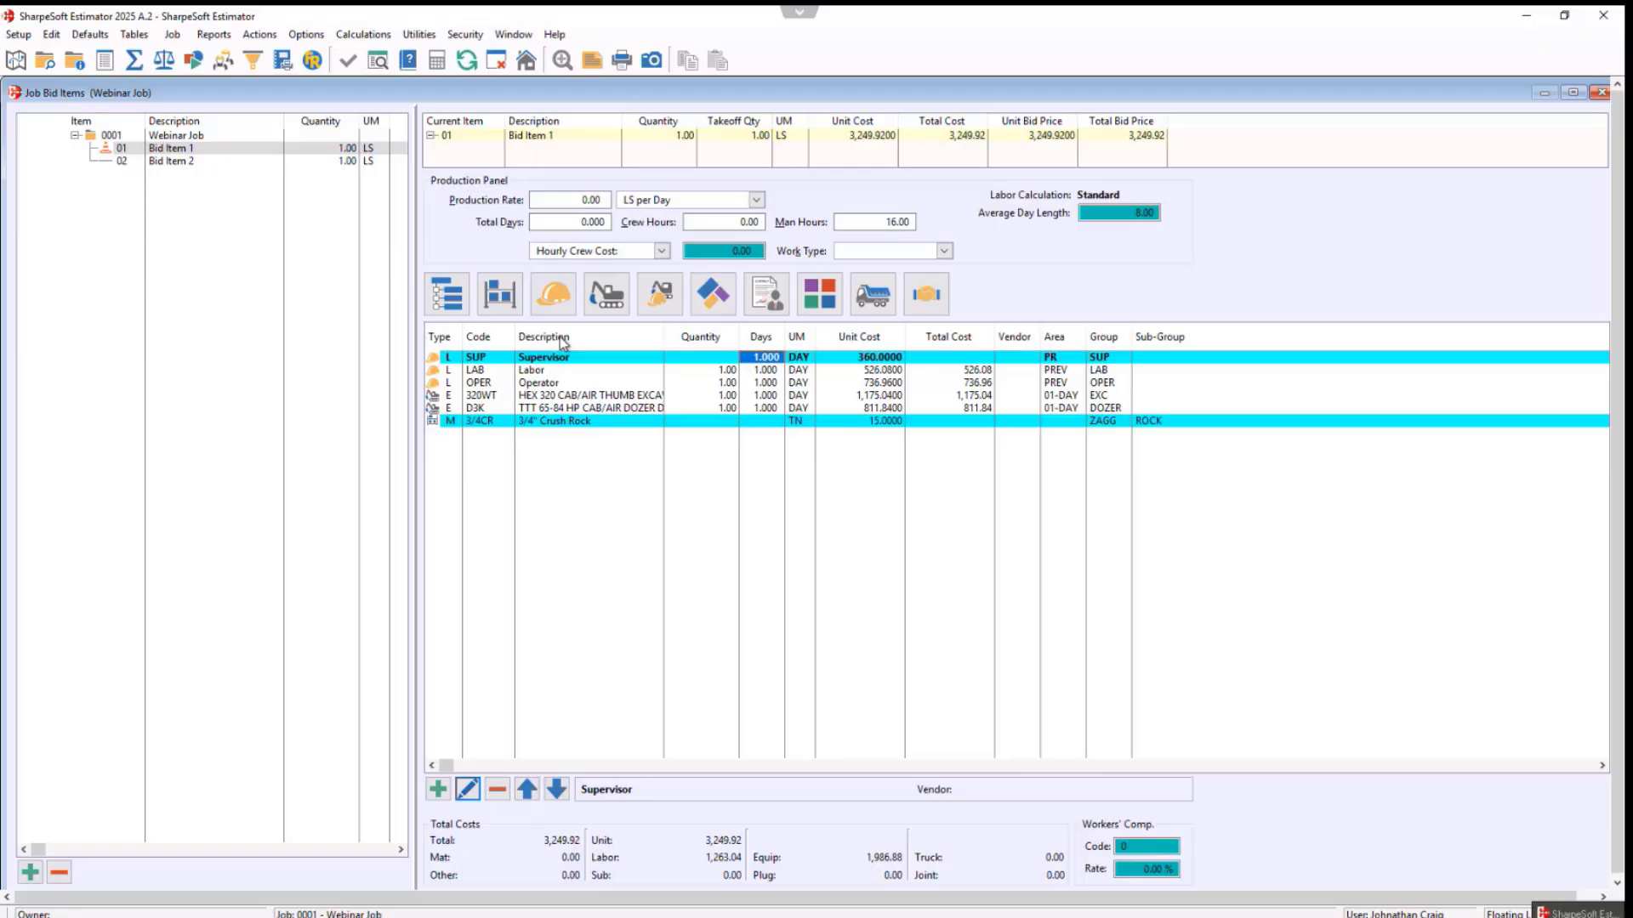
click(721, 356)
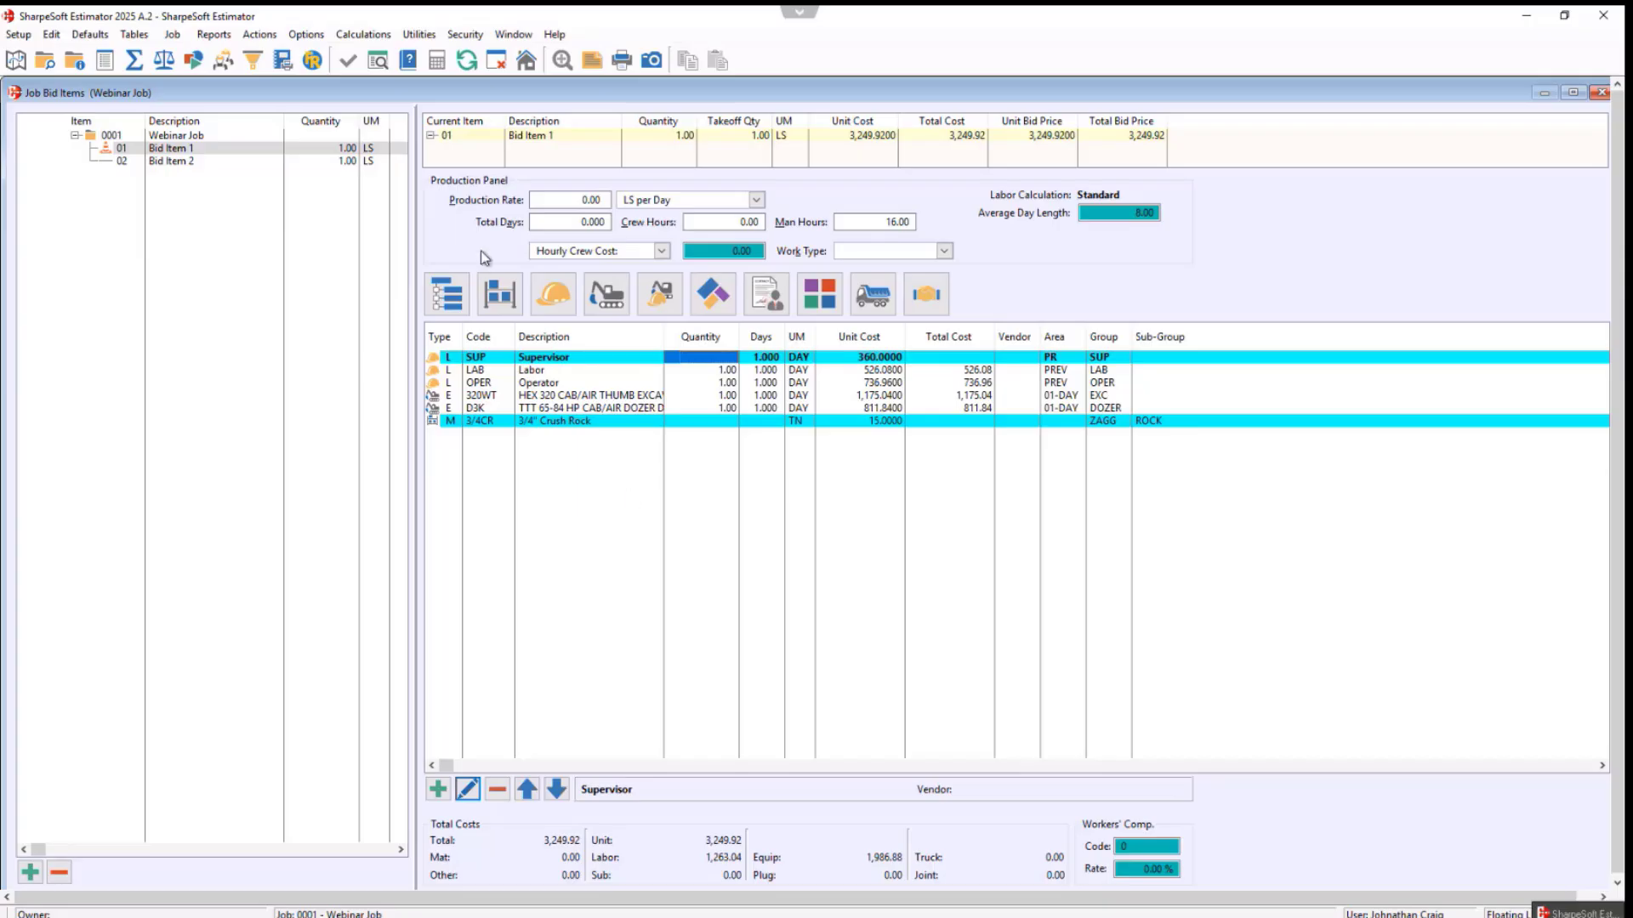
- Enter 10% markups for Labor and Rented Equip in the job's summary data, and close the job bid items window
click(136, 65)
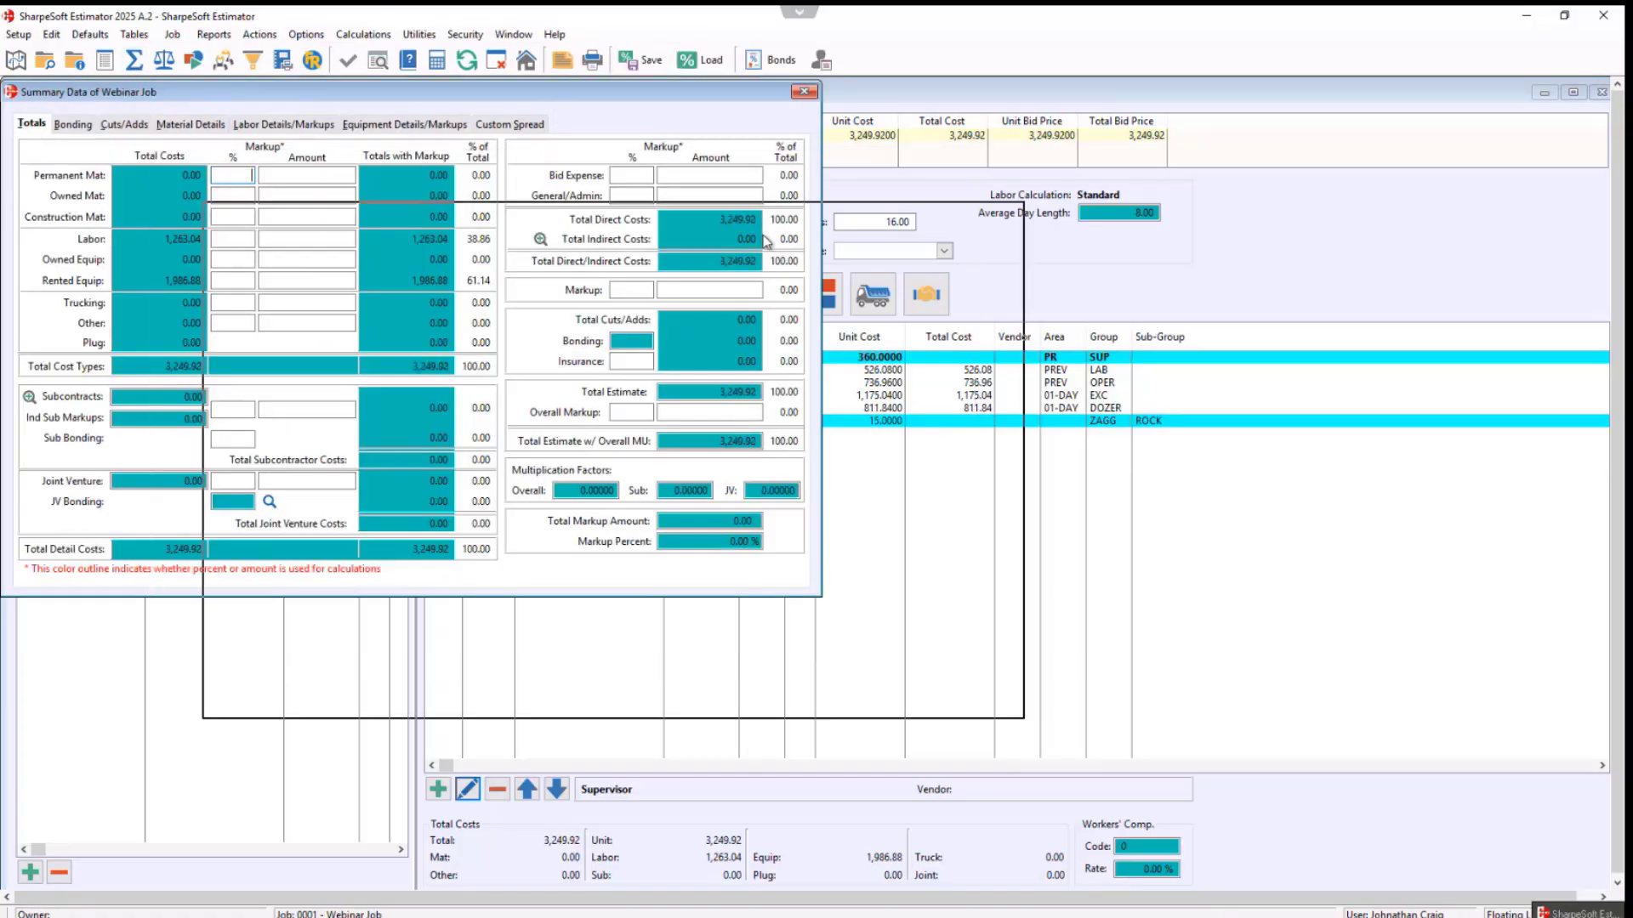
click(446, 384)
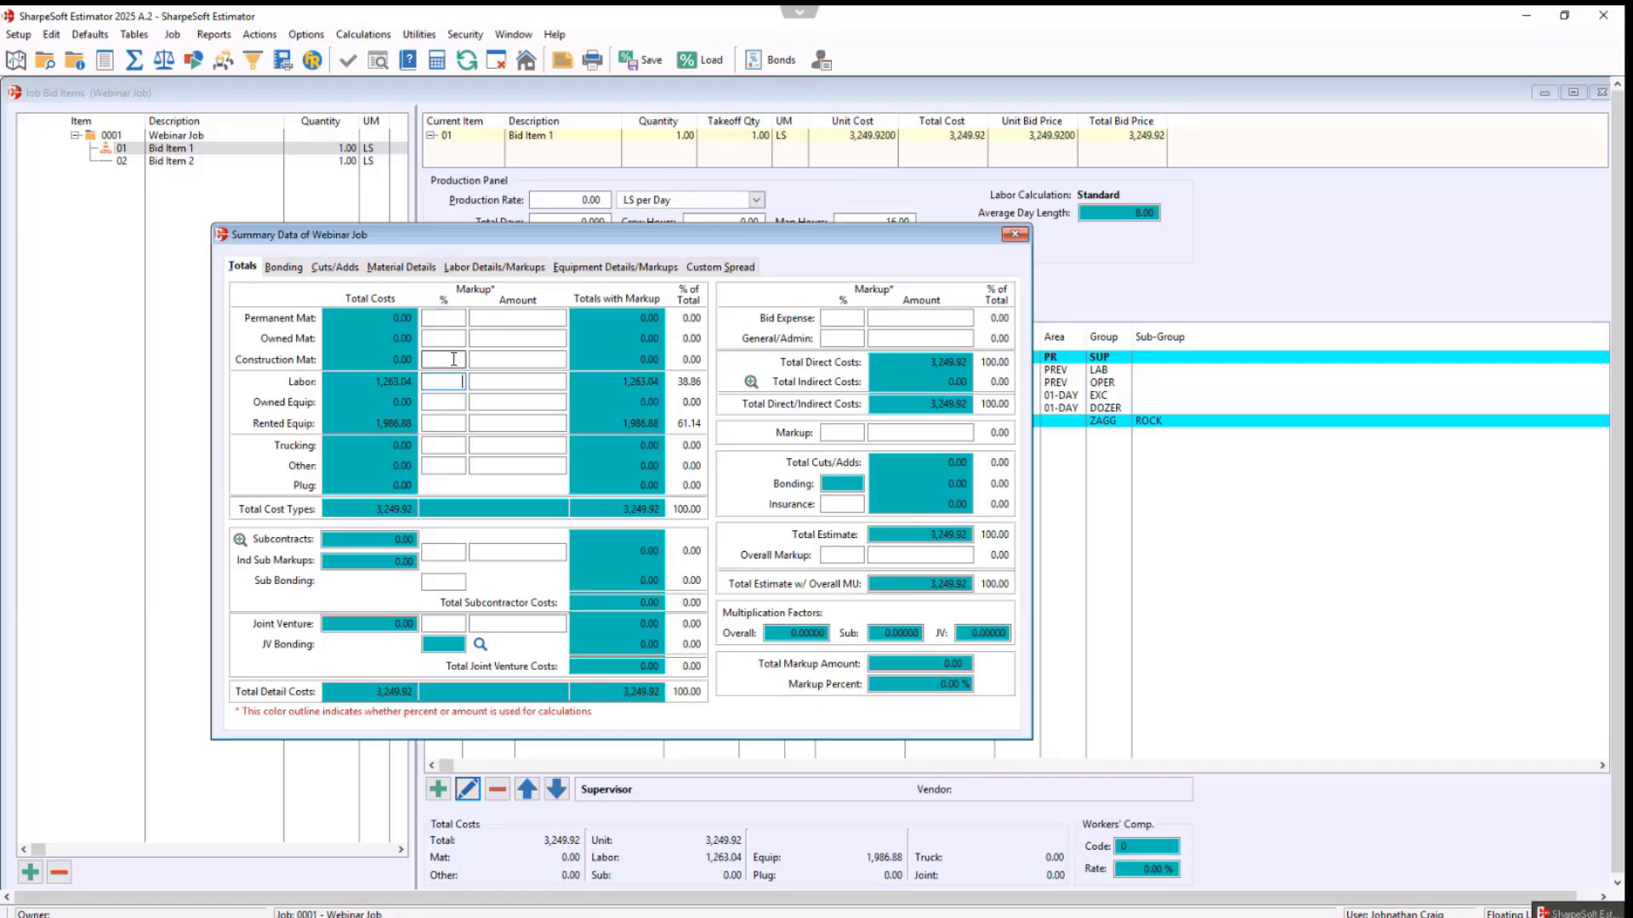
text(10)
click(457, 423)
text(10)
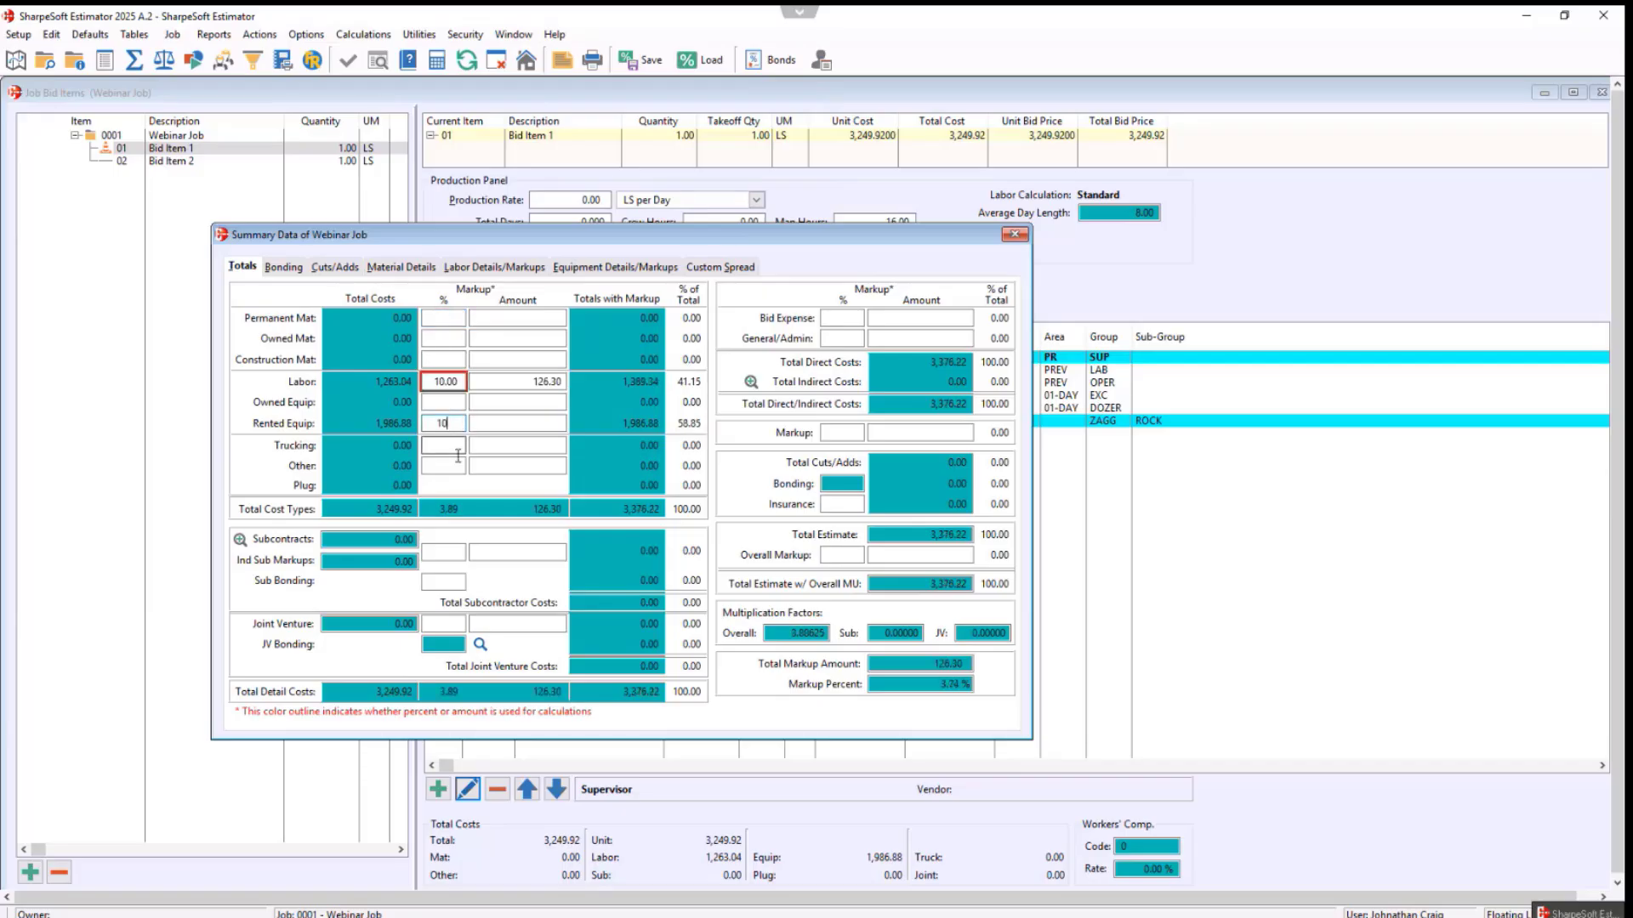
click(455, 463)
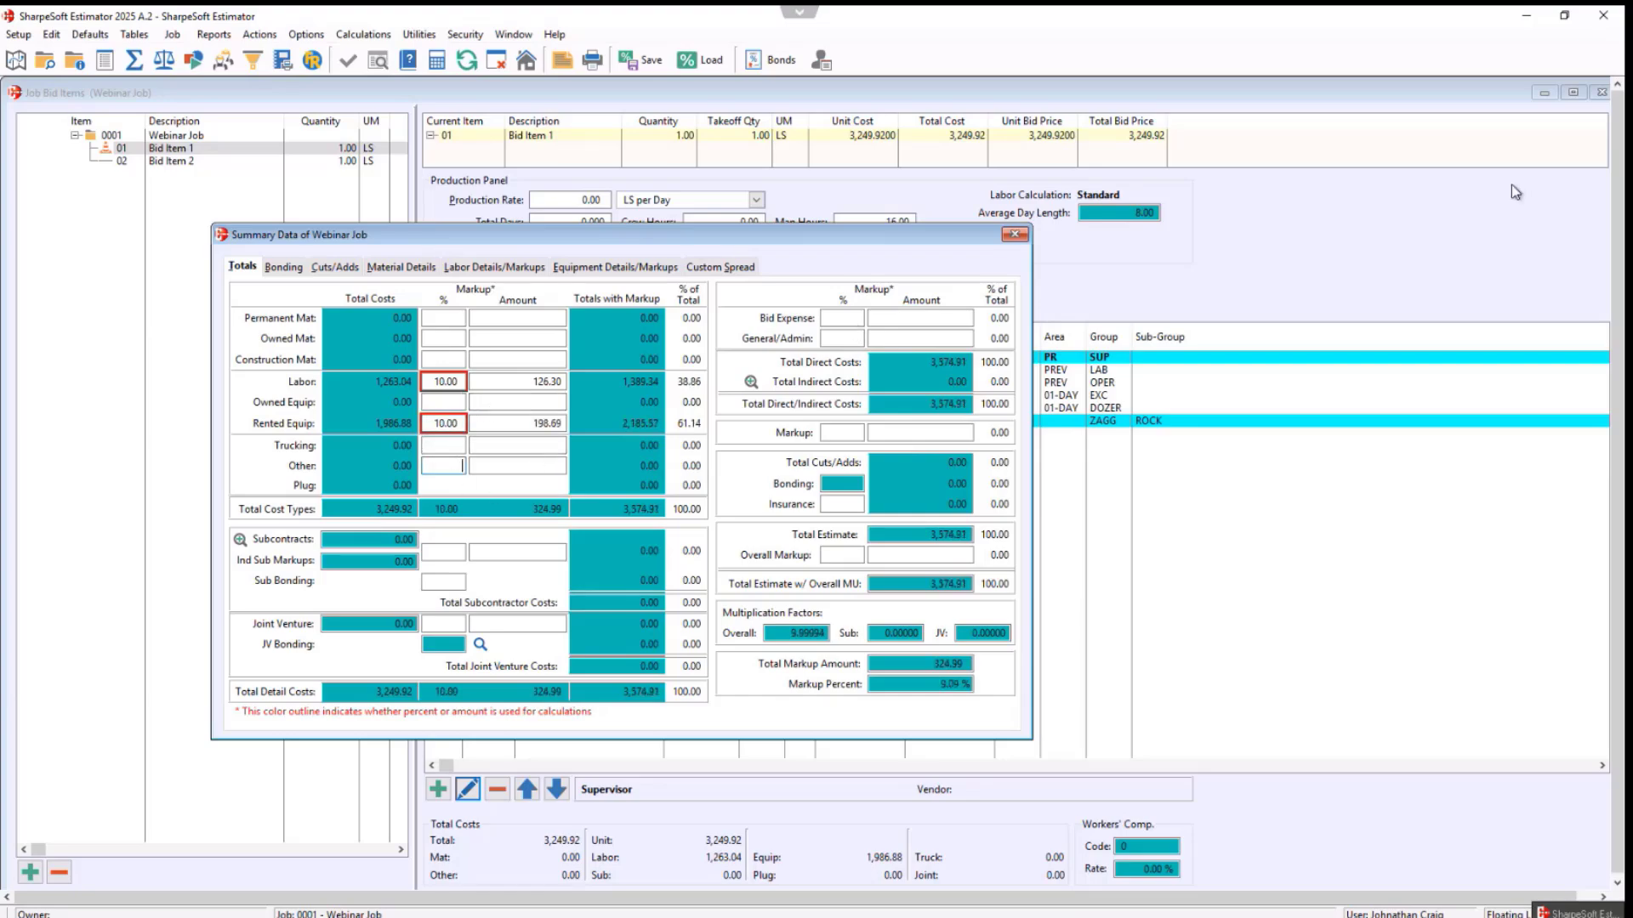
click(1602, 93)
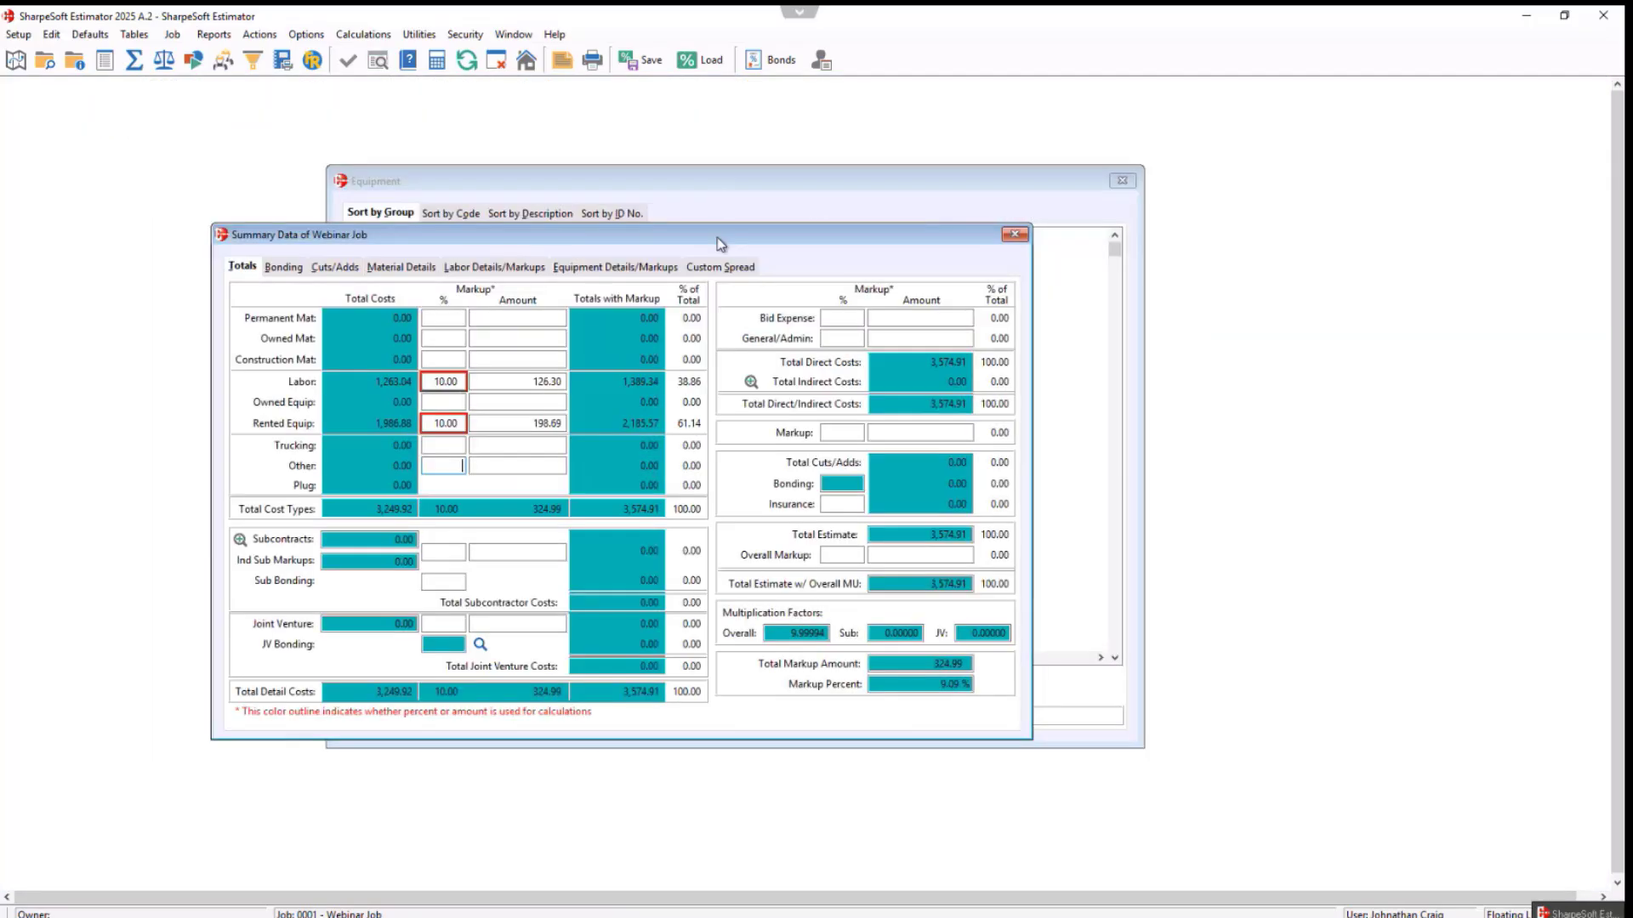
drag(721, 244, 804, 210)
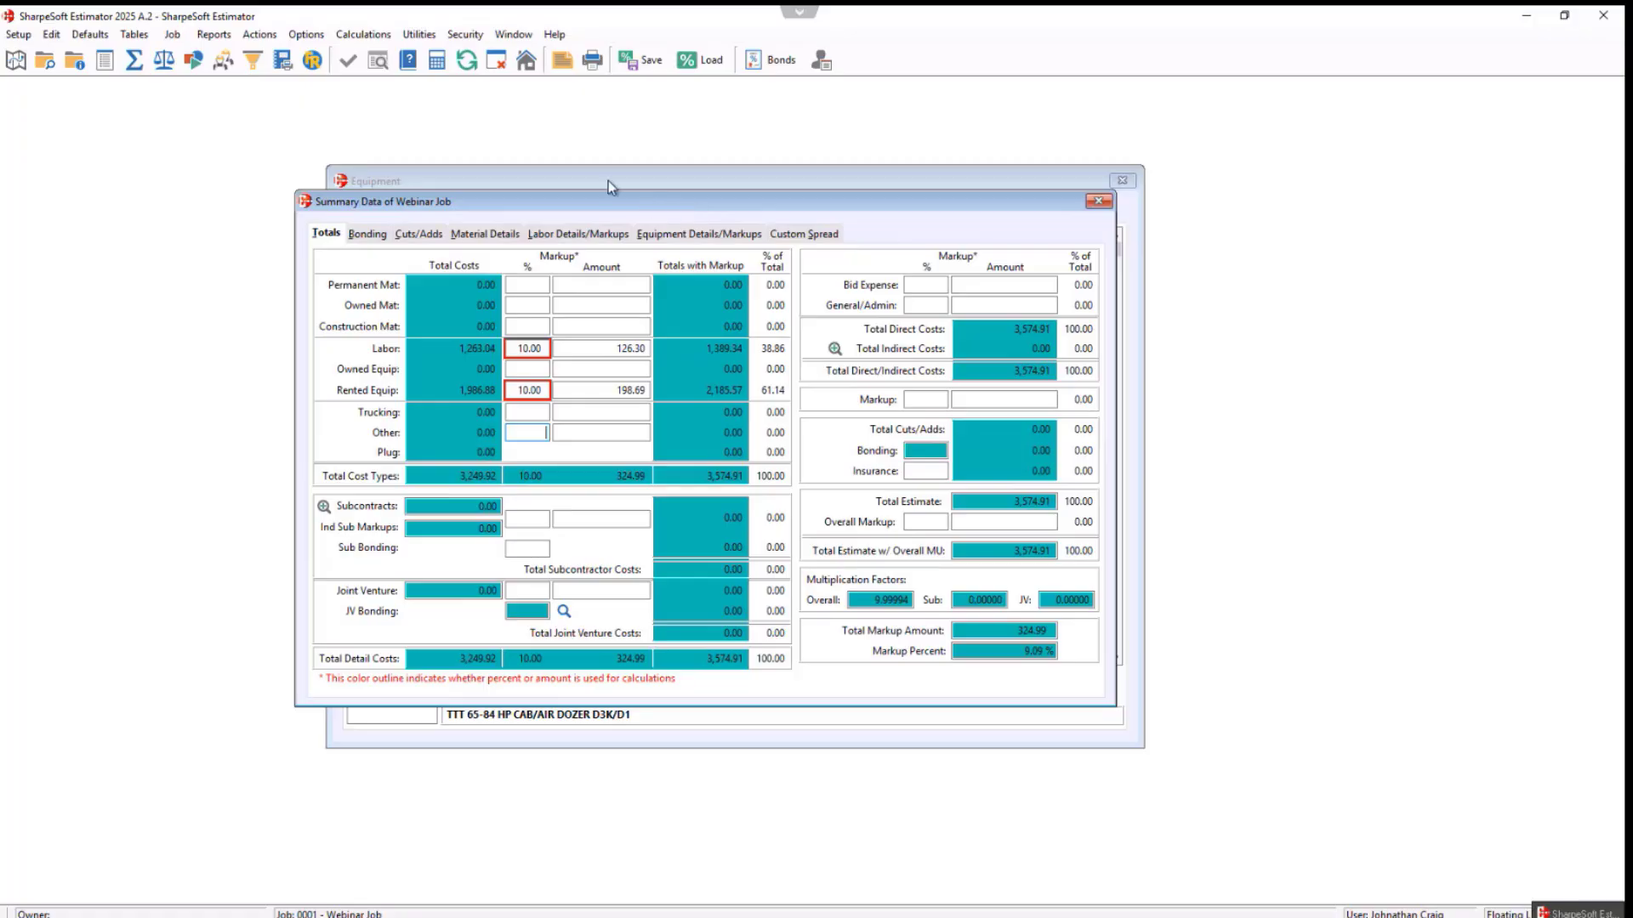
- Check the job for zero totals and review the bid items with zero cost or quantity
click(417, 36)
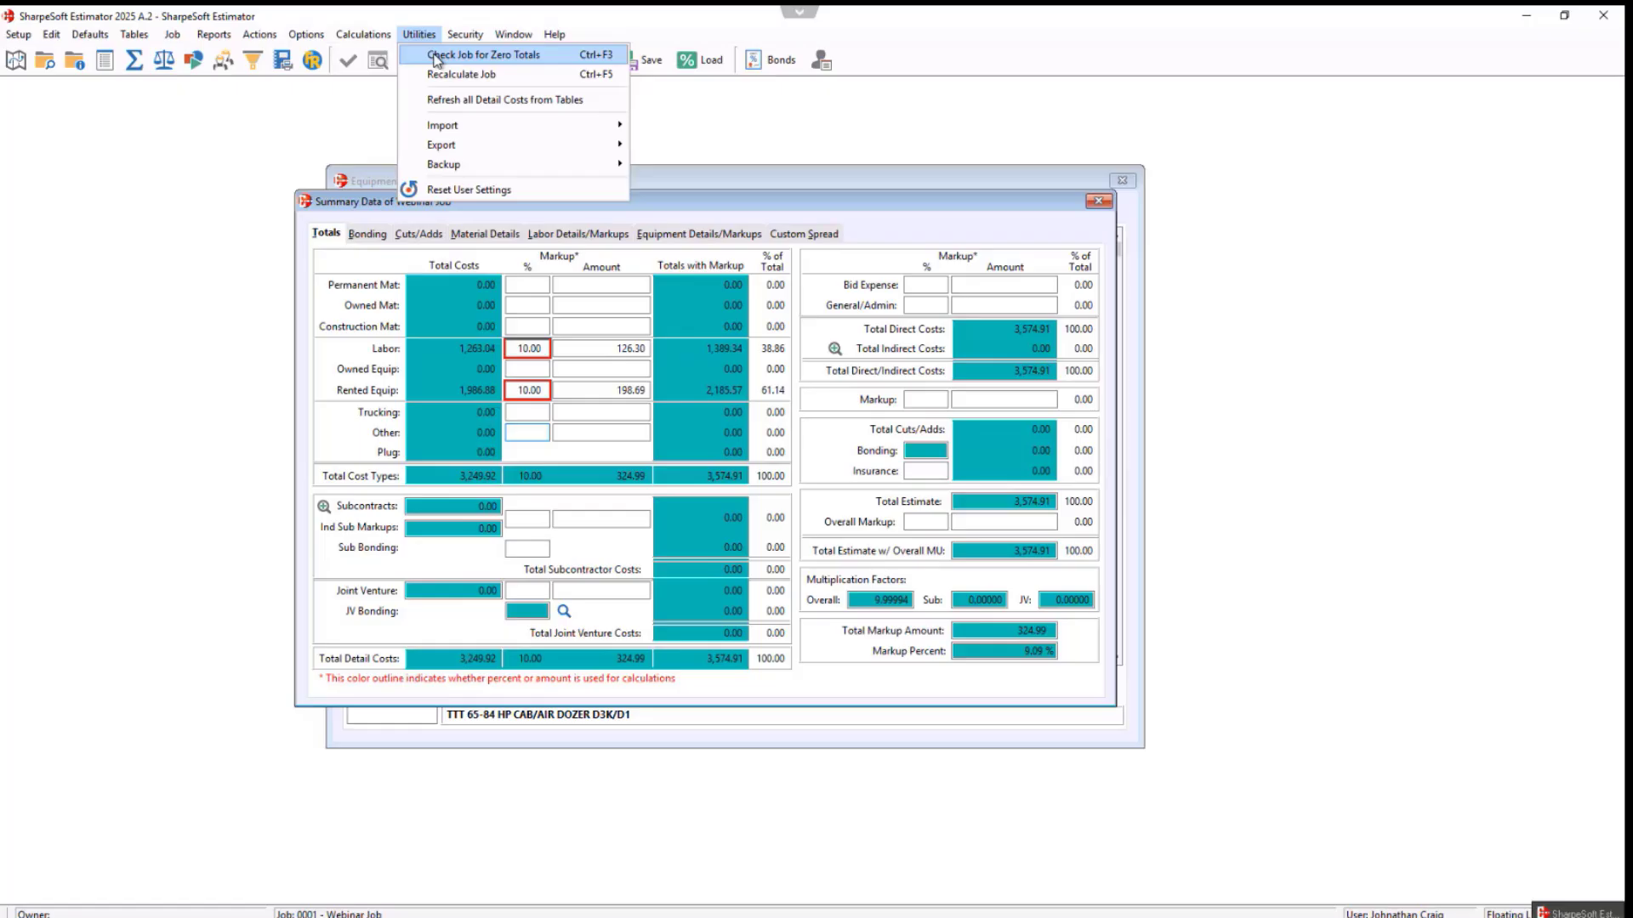
click(435, 56)
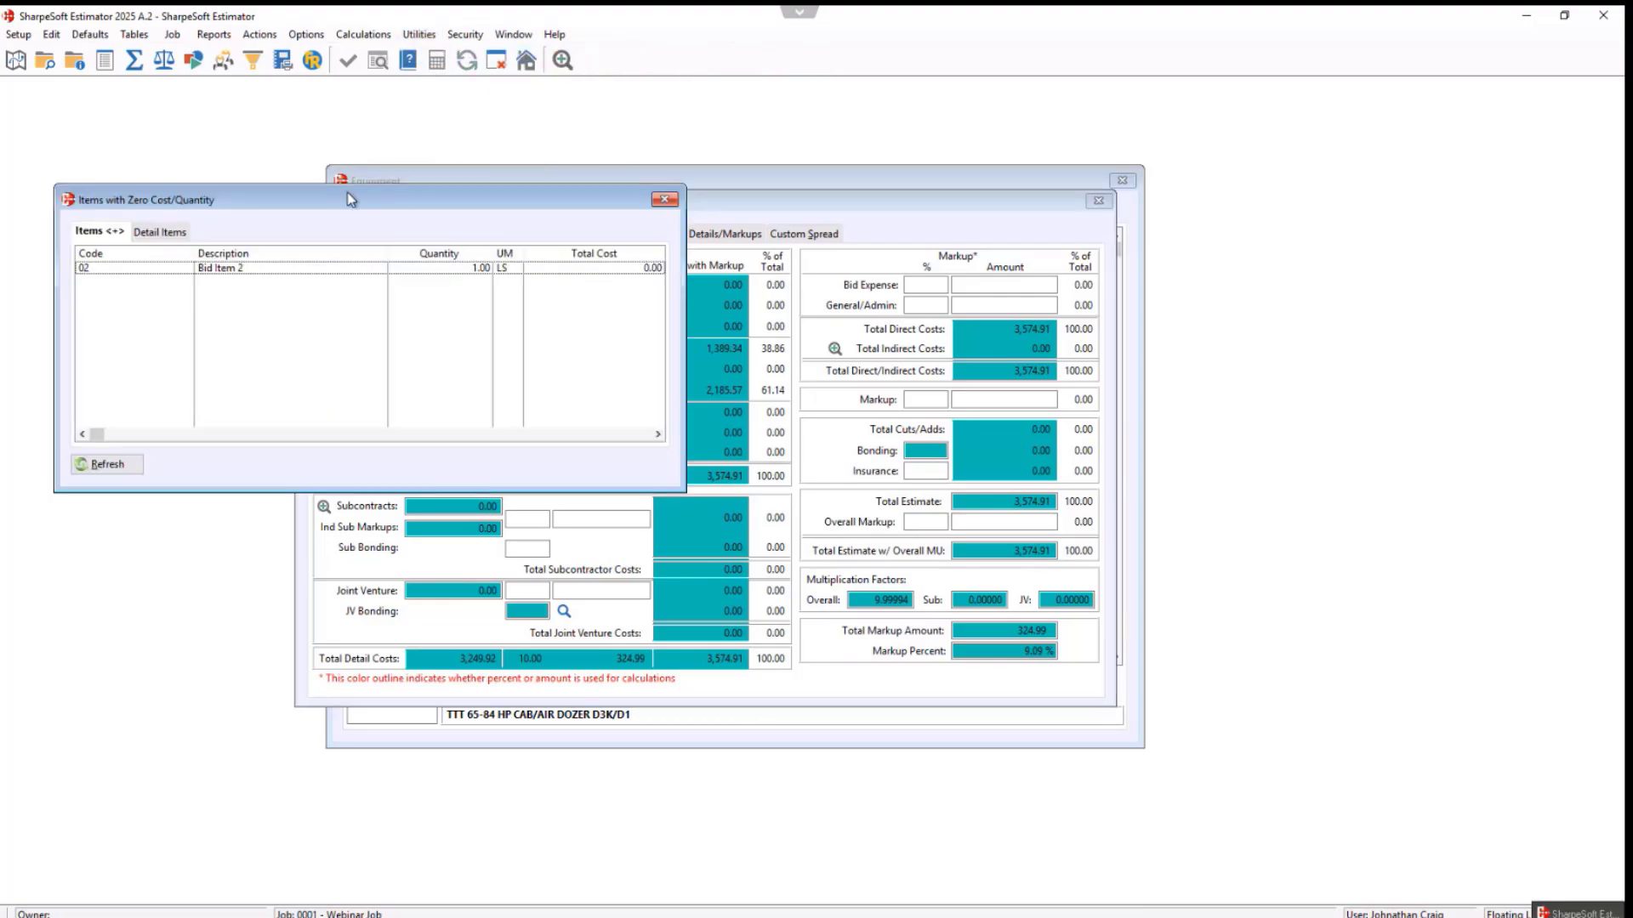
drag(347, 194, 642, 232)
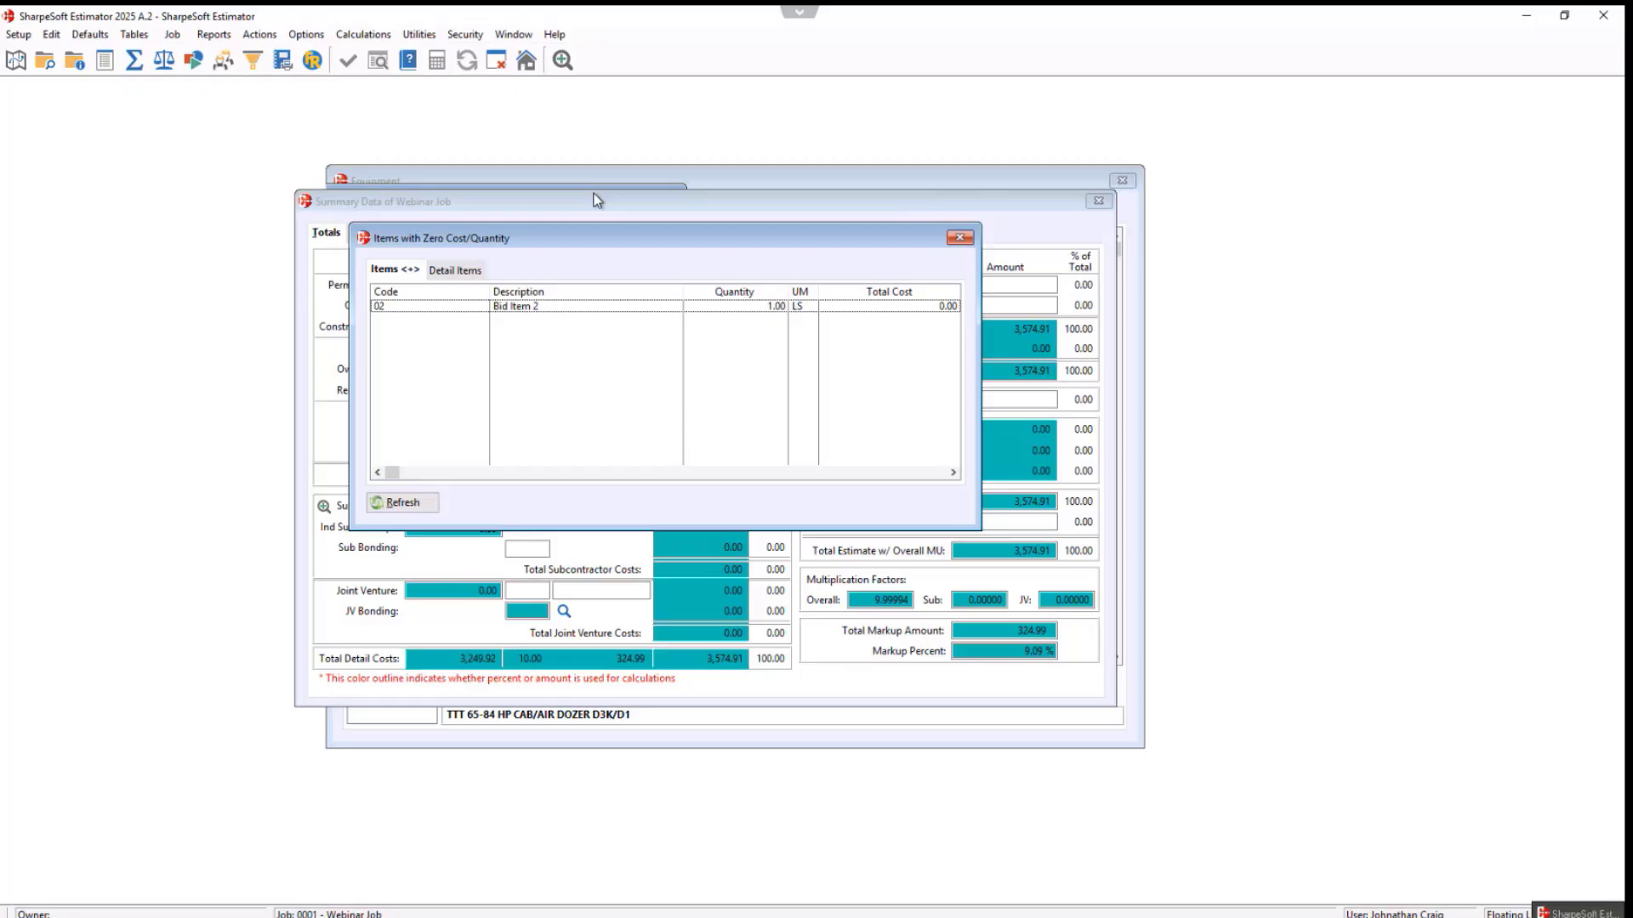
click(423, 37)
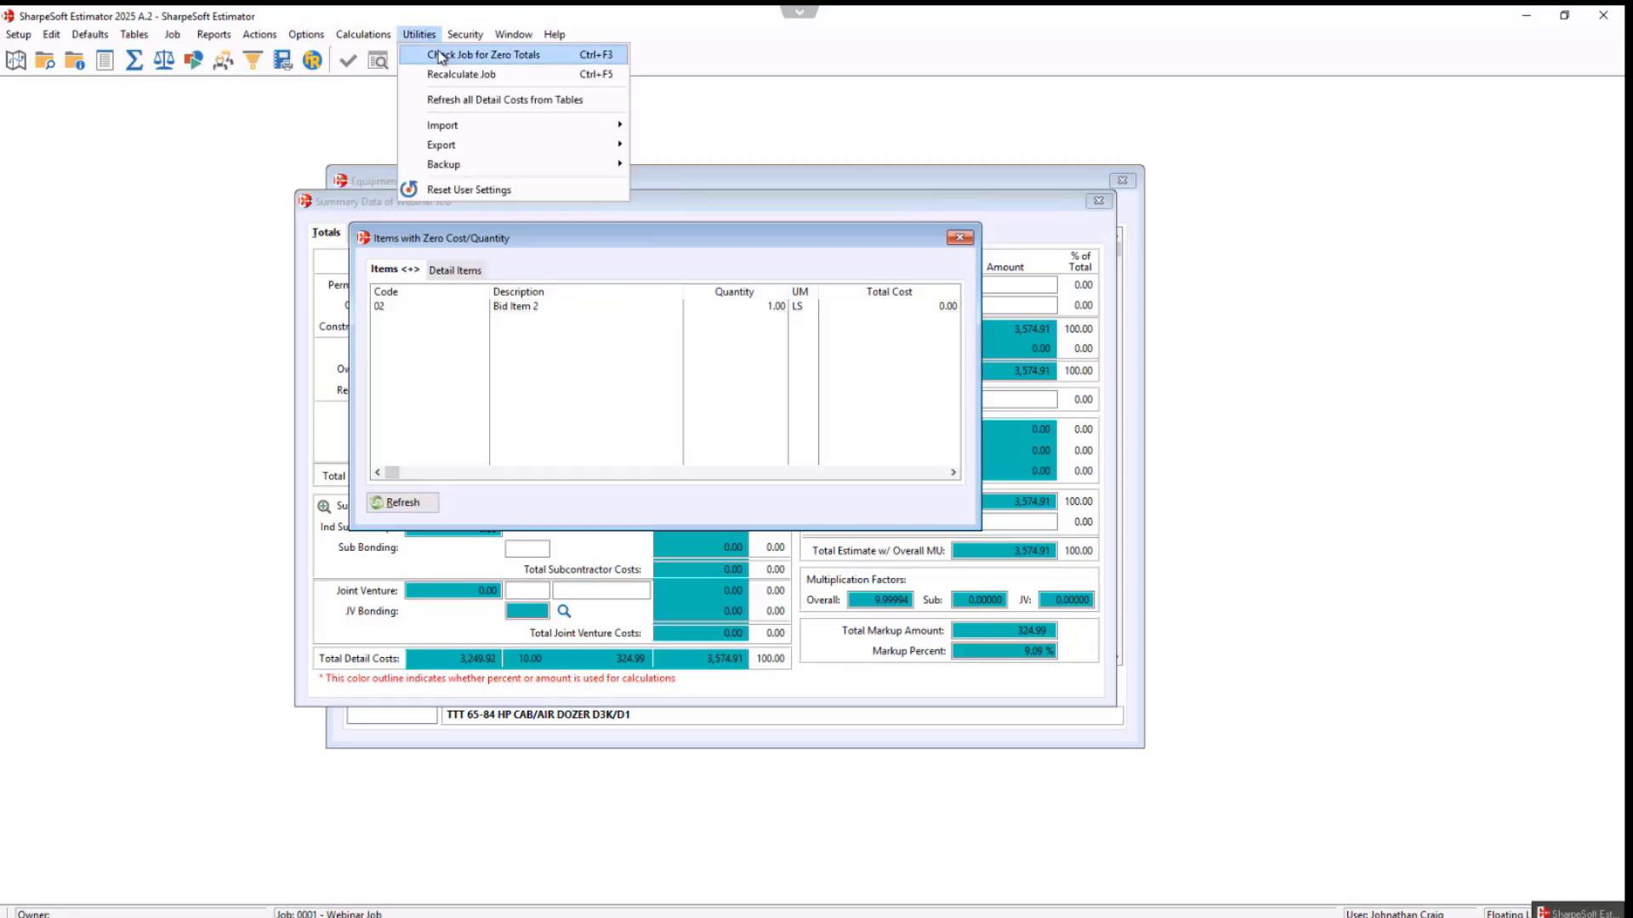
click(695, 237)
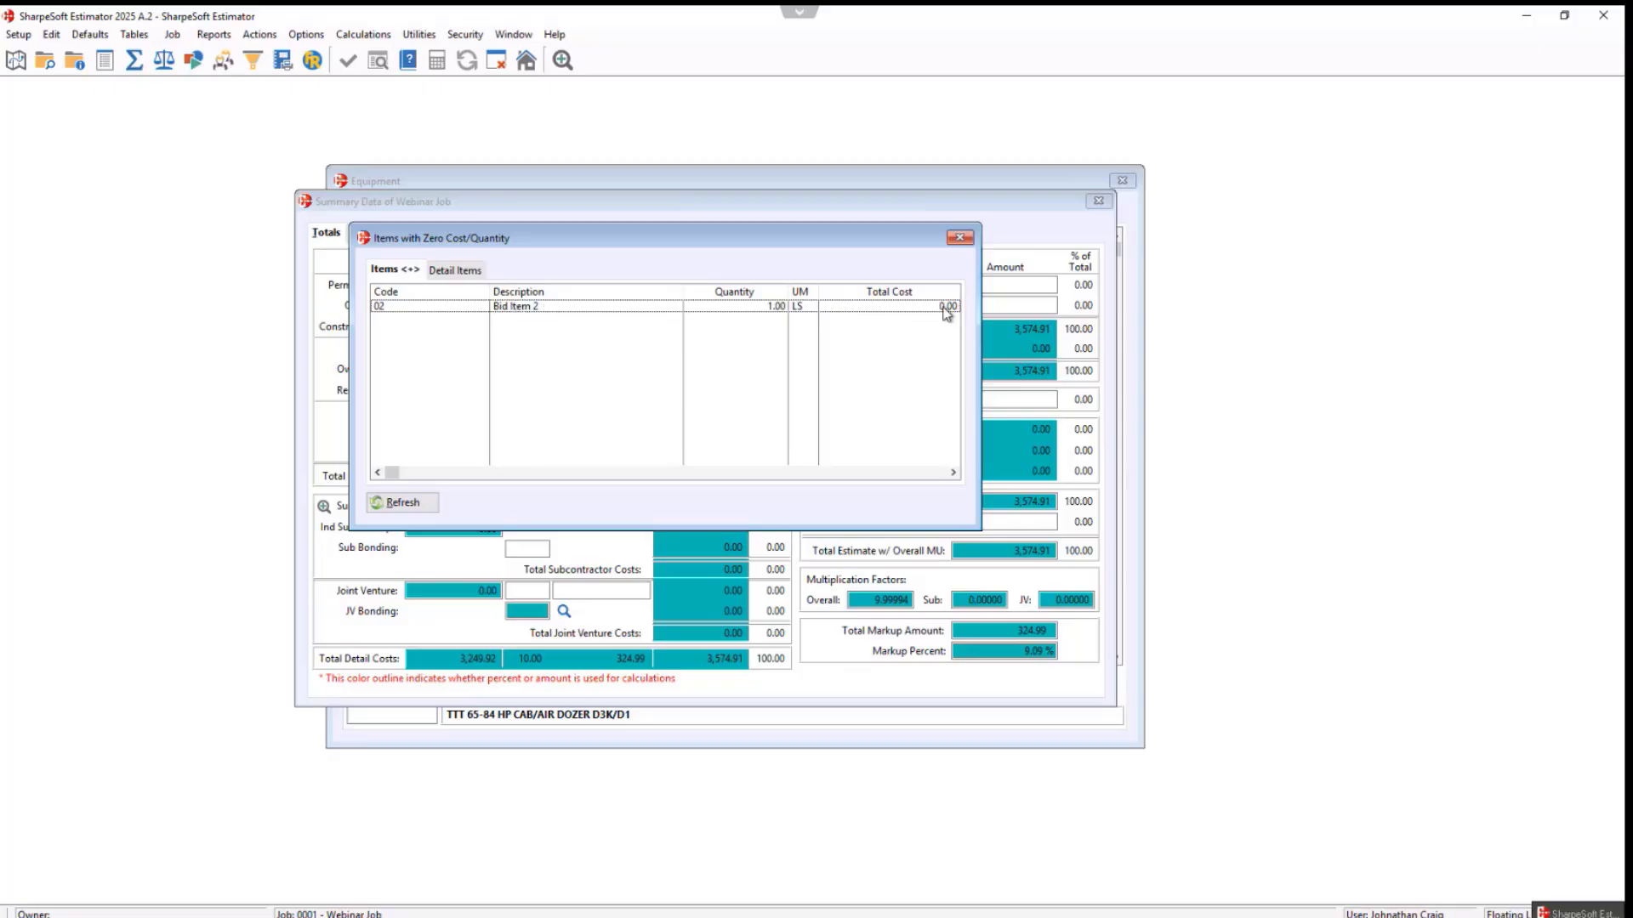
- Open Bid Item 2 from the zero-cost list for detail entry, and add Supervisor and Operator labor for 1 day each
double_click(534, 308)
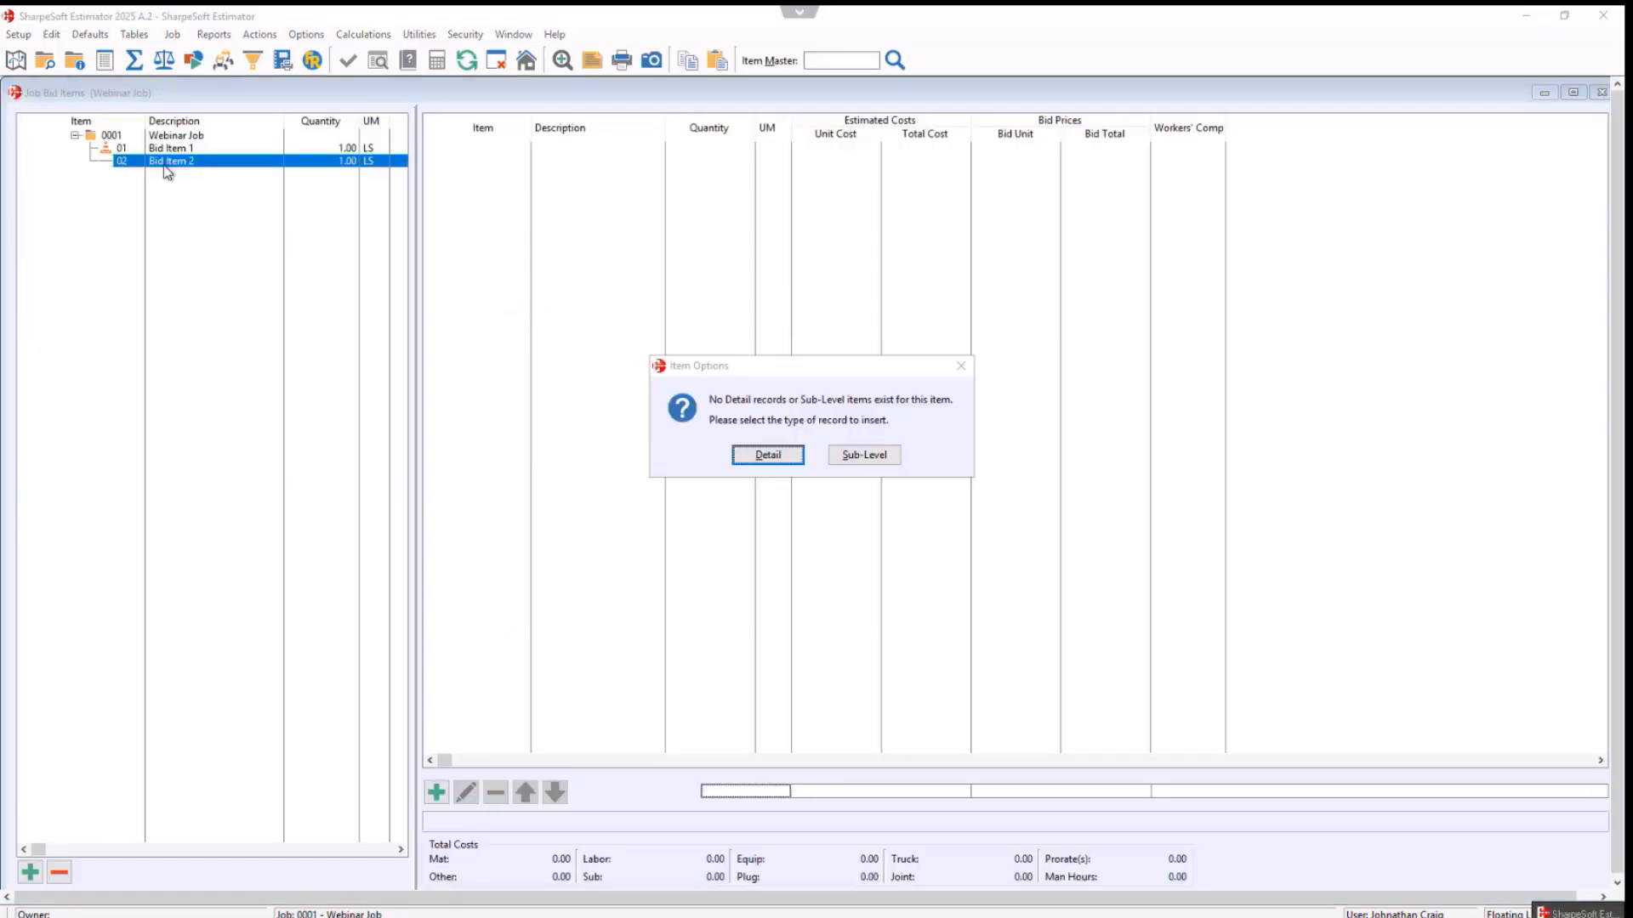
click(768, 456)
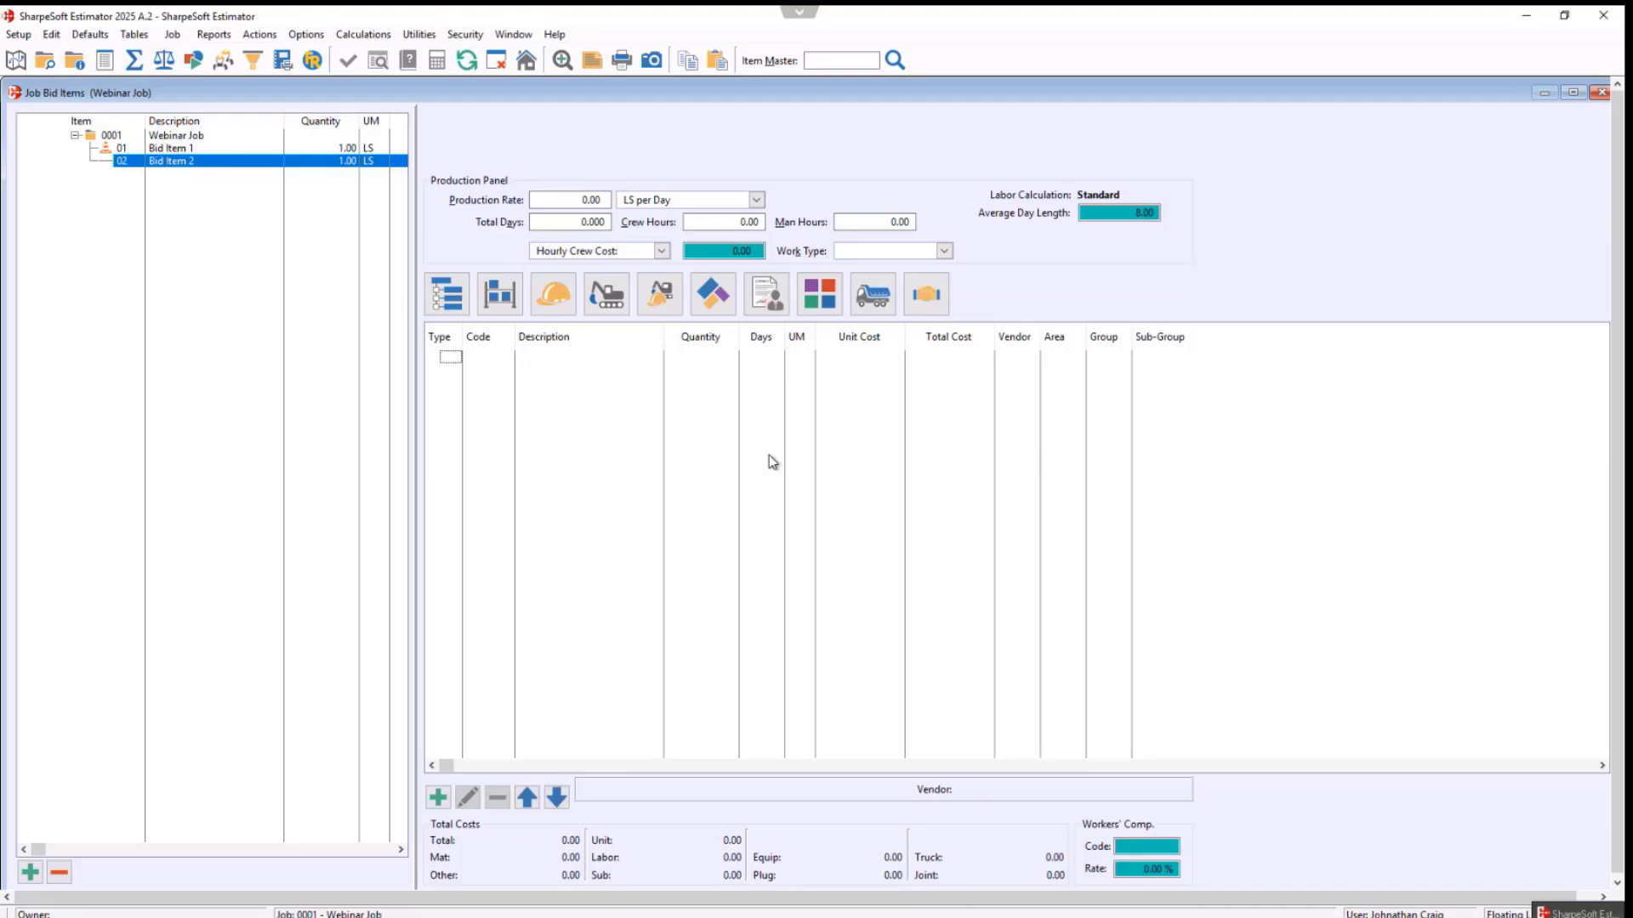
click(554, 297)
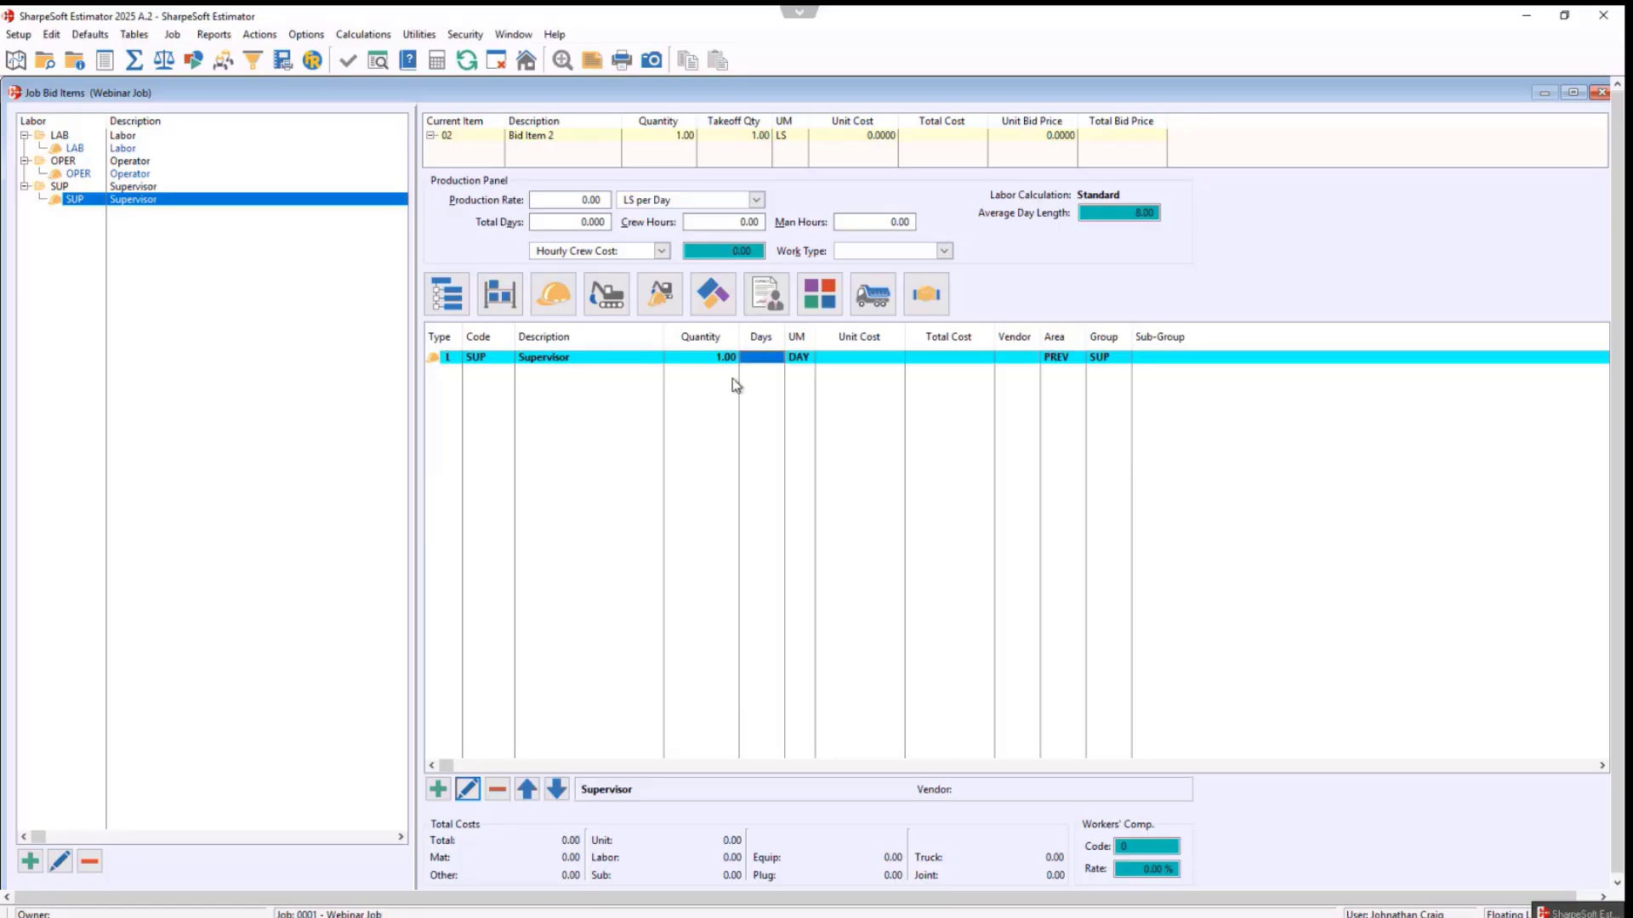
text(1)
key(Return)
drag(136, 174, 617, 467)
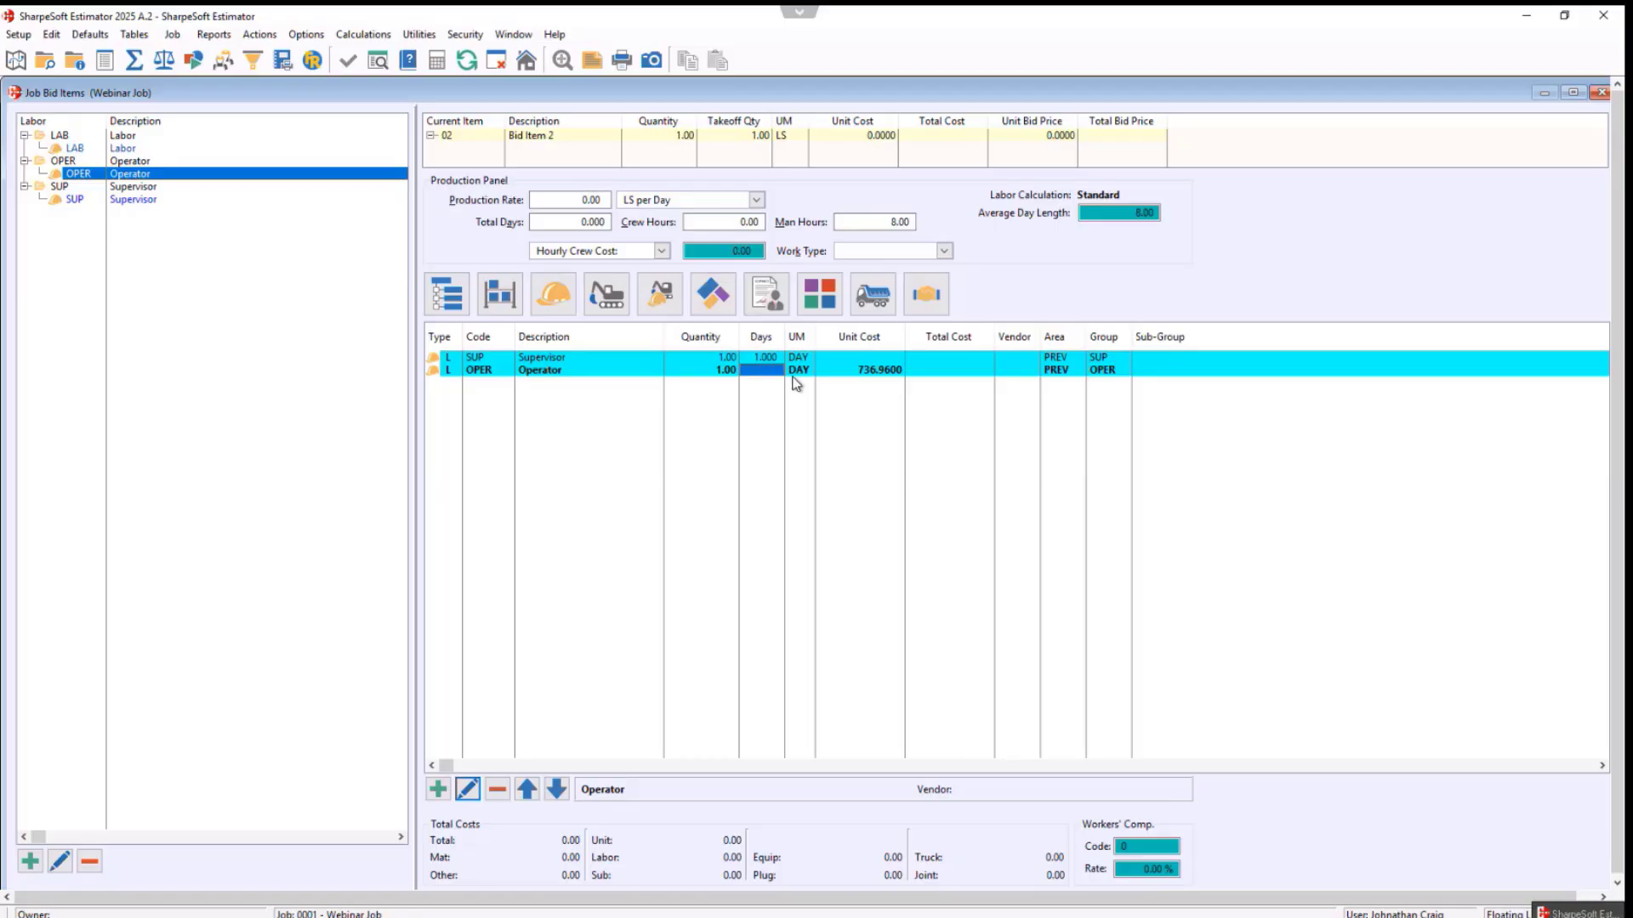
text(1)
key(Return)
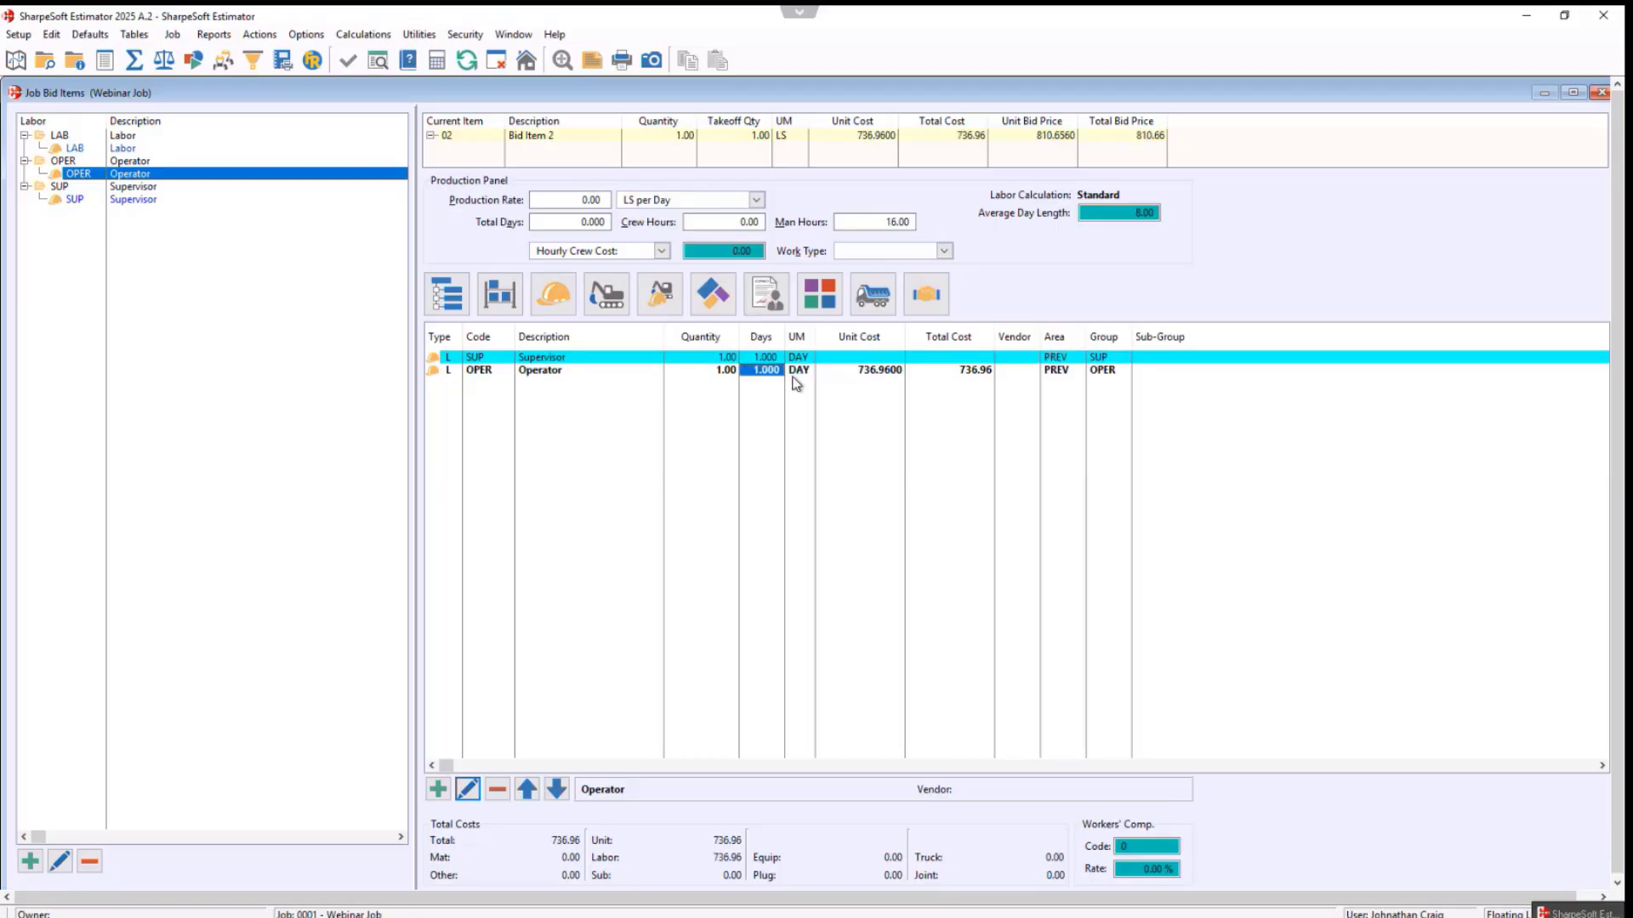
- Delete the Supervisor labor line from Bid Item 2
click(562, 357)
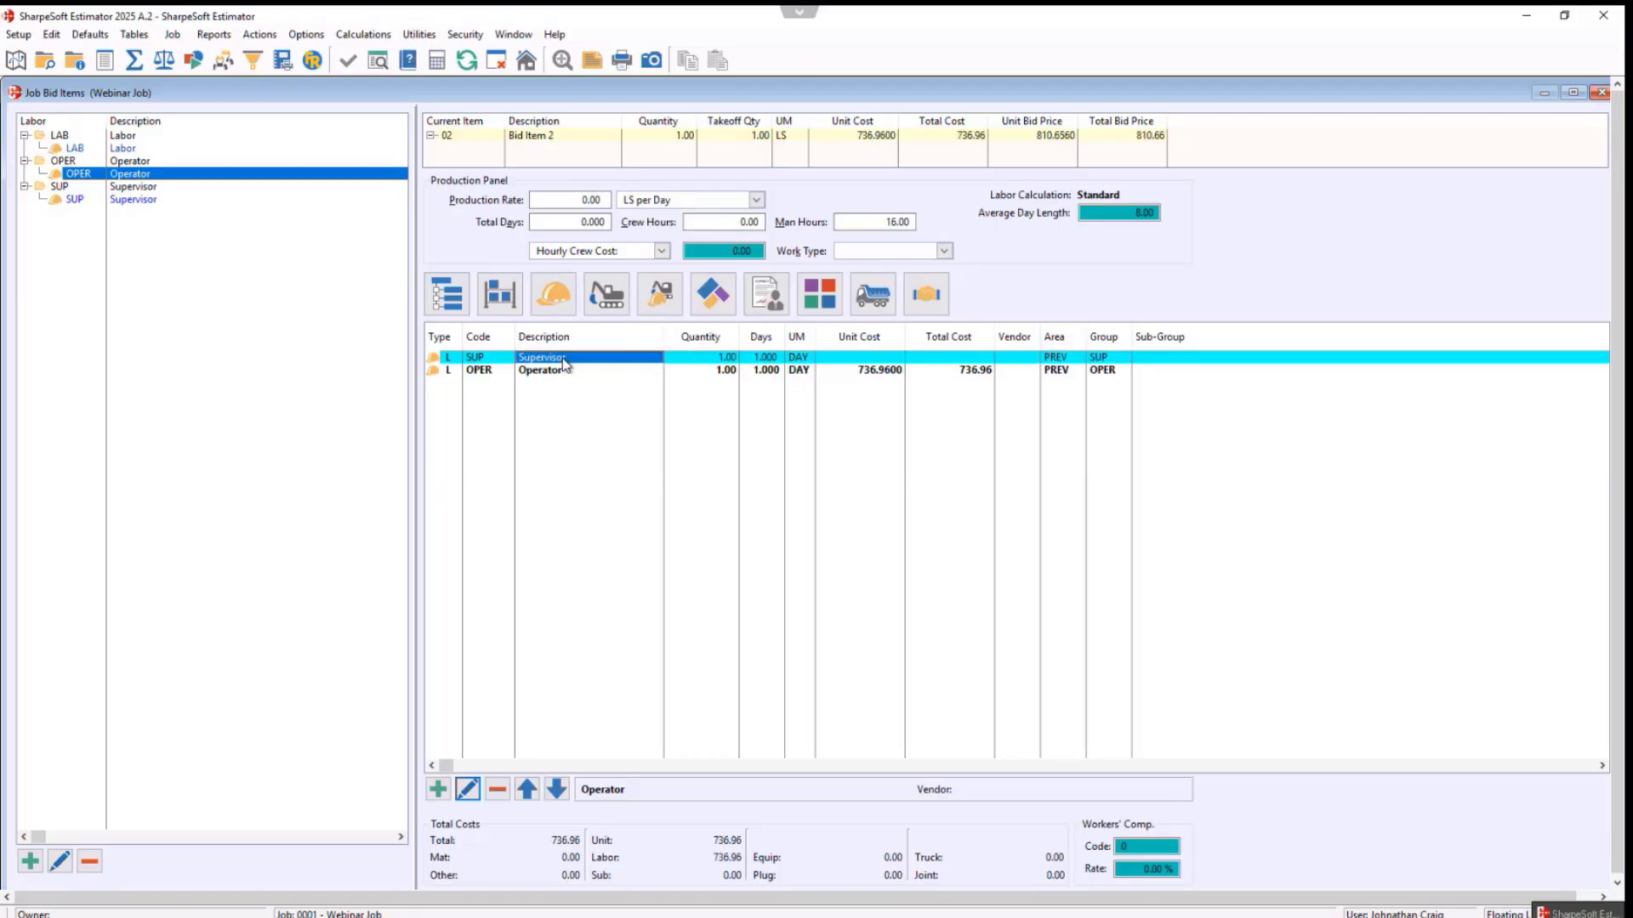
click(496, 791)
click(759, 534)
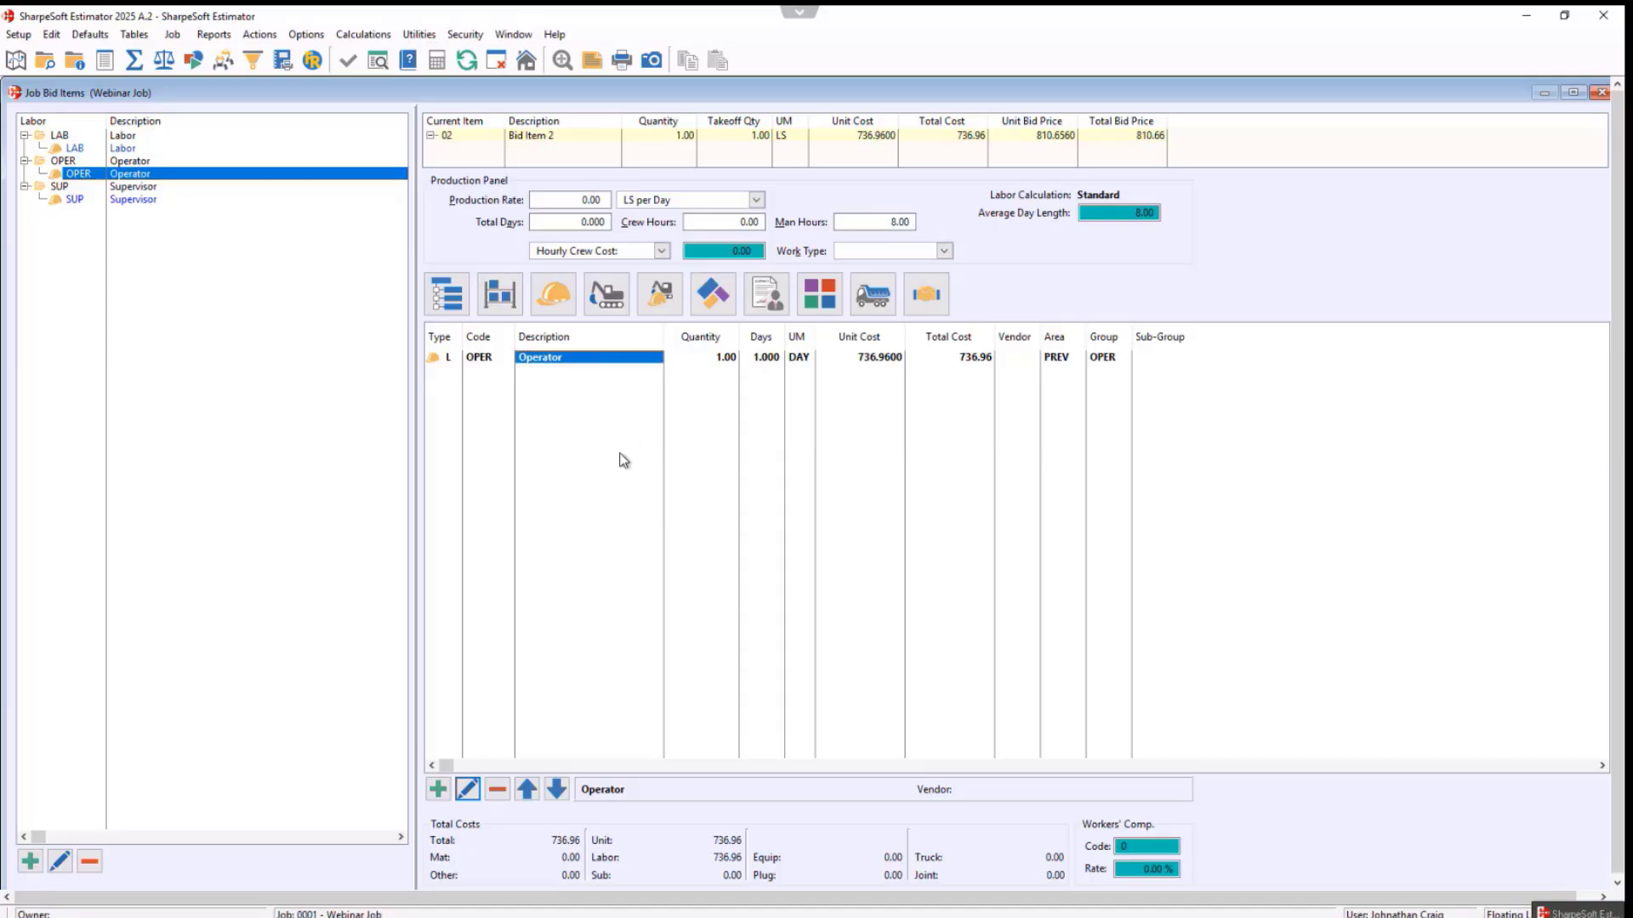
- Recheck the job for zero totals, refreshing the list of bid items and reviewing the detail items with zero cost or quantity
click(414, 30)
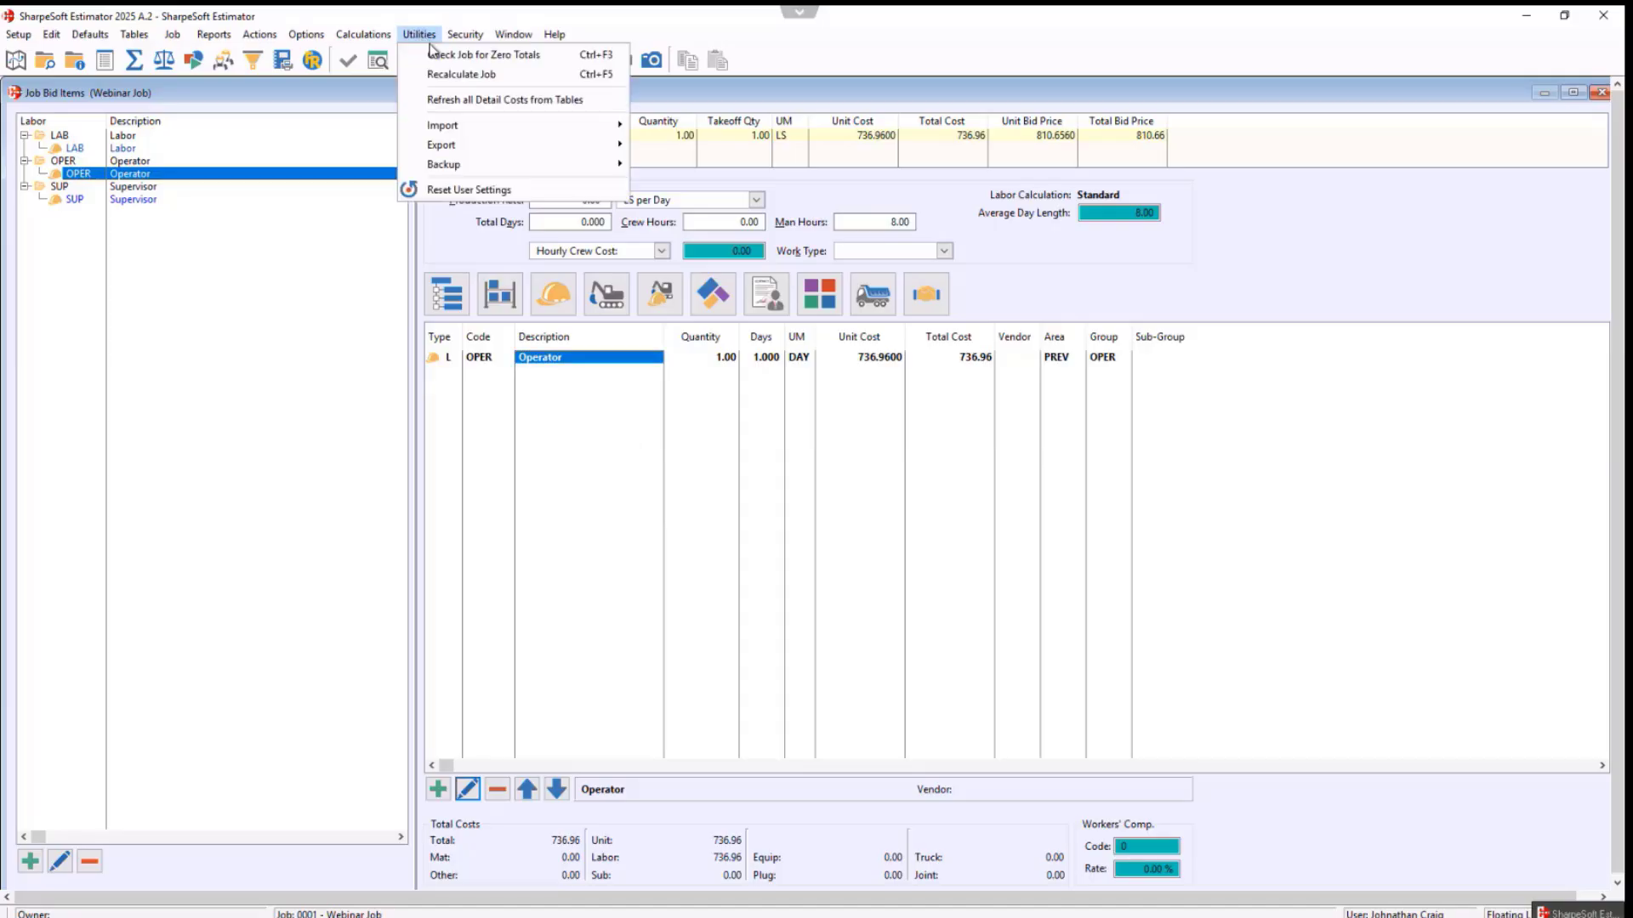
click(438, 58)
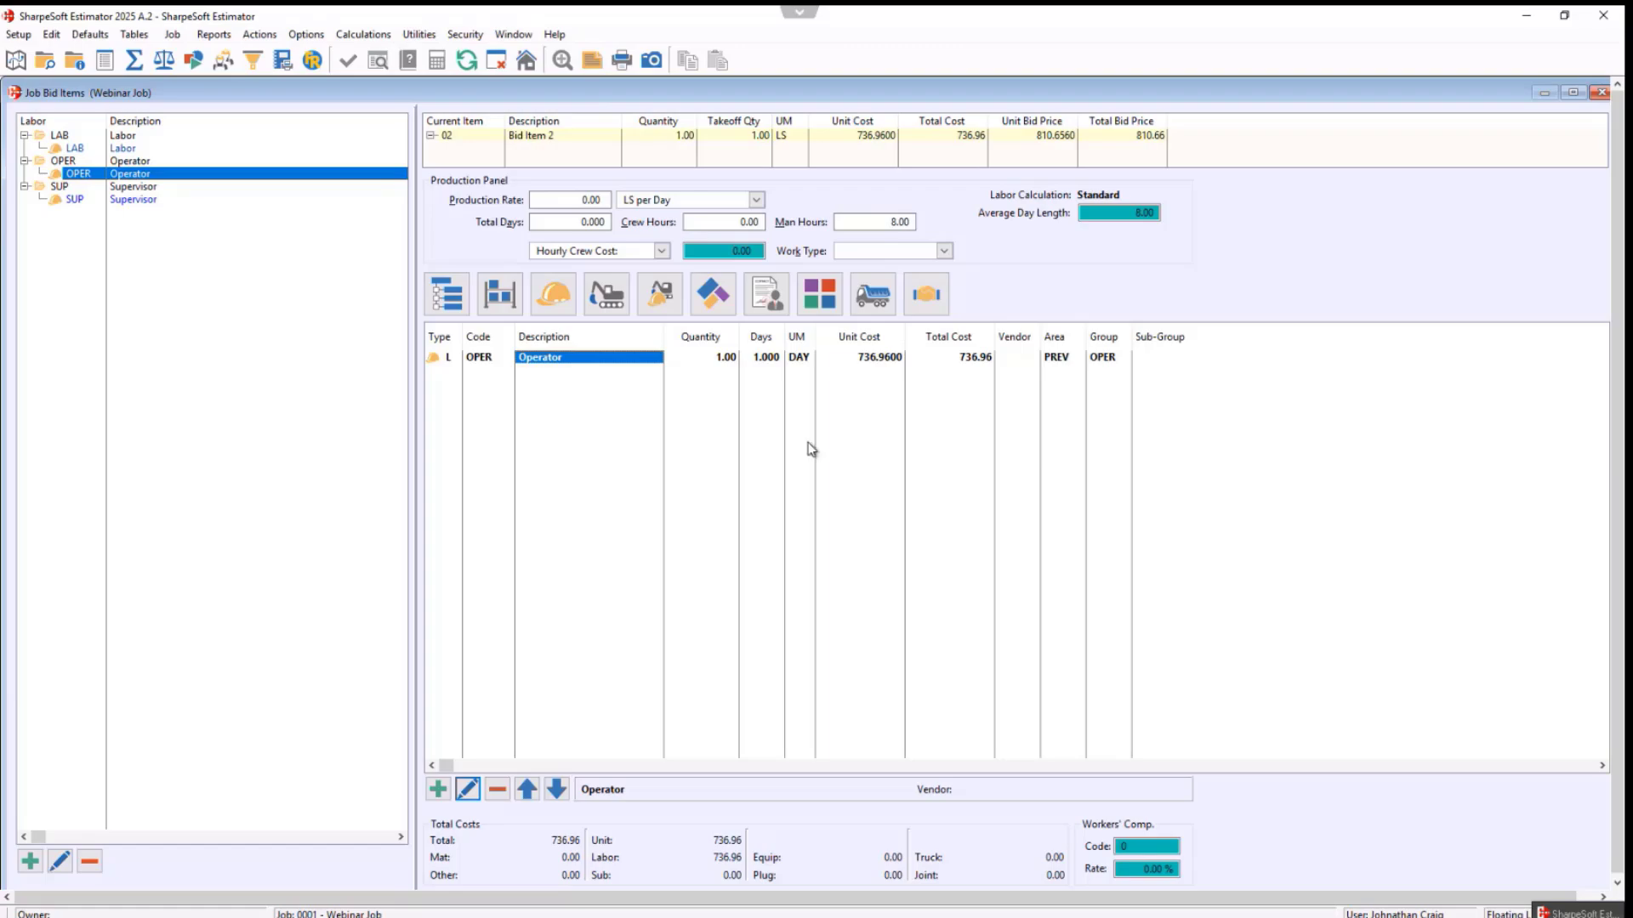
click(1599, 93)
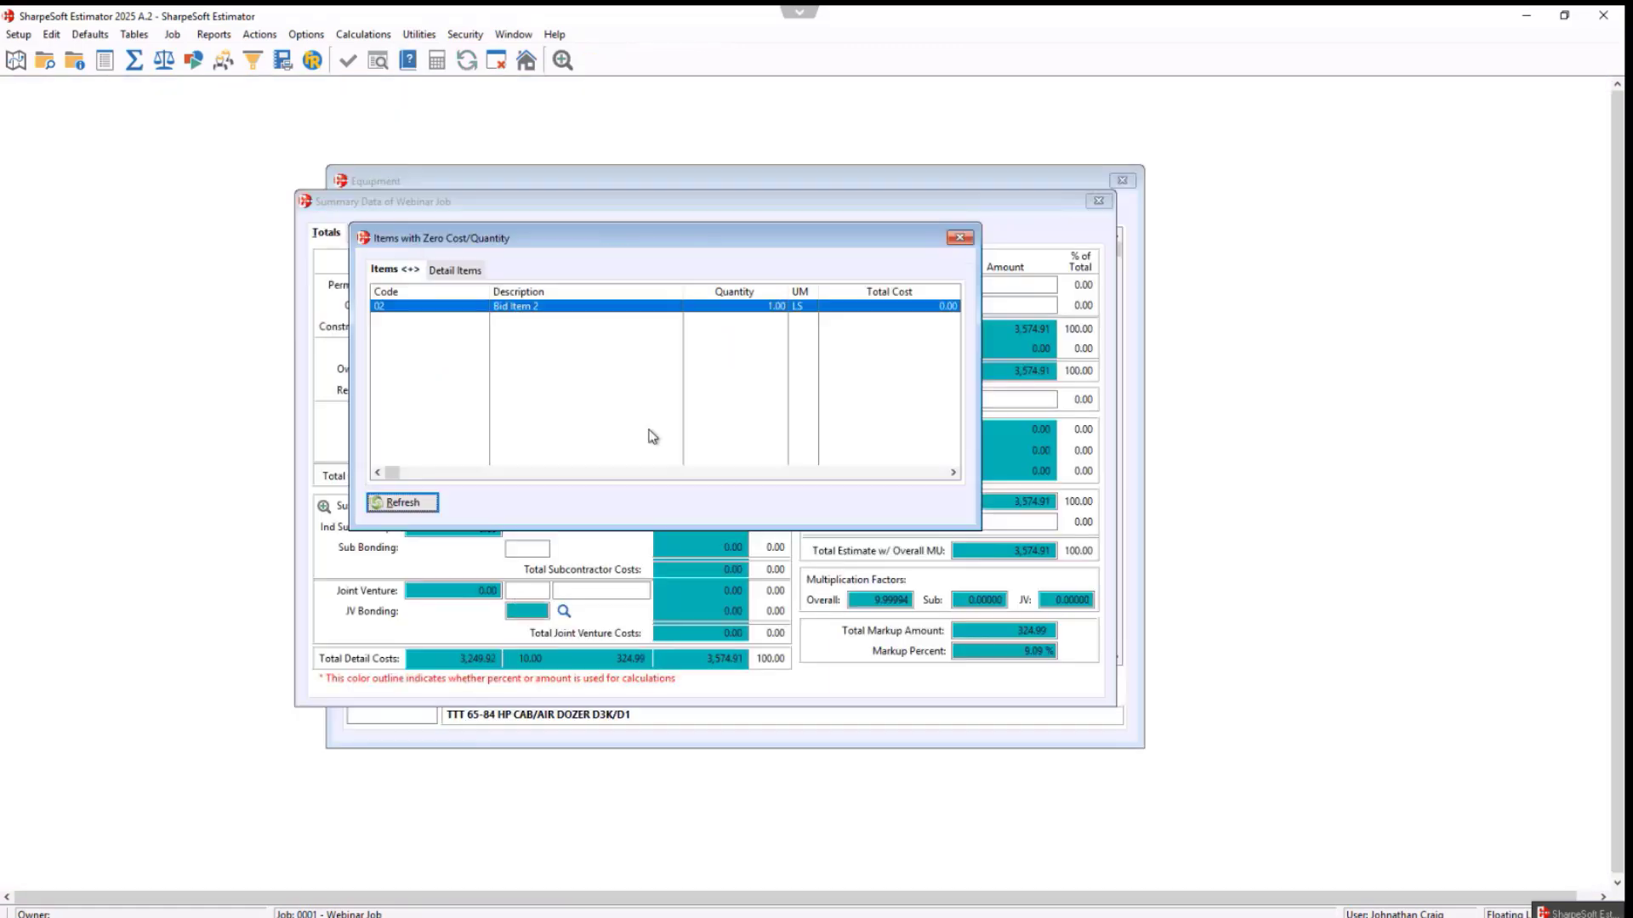
click(425, 504)
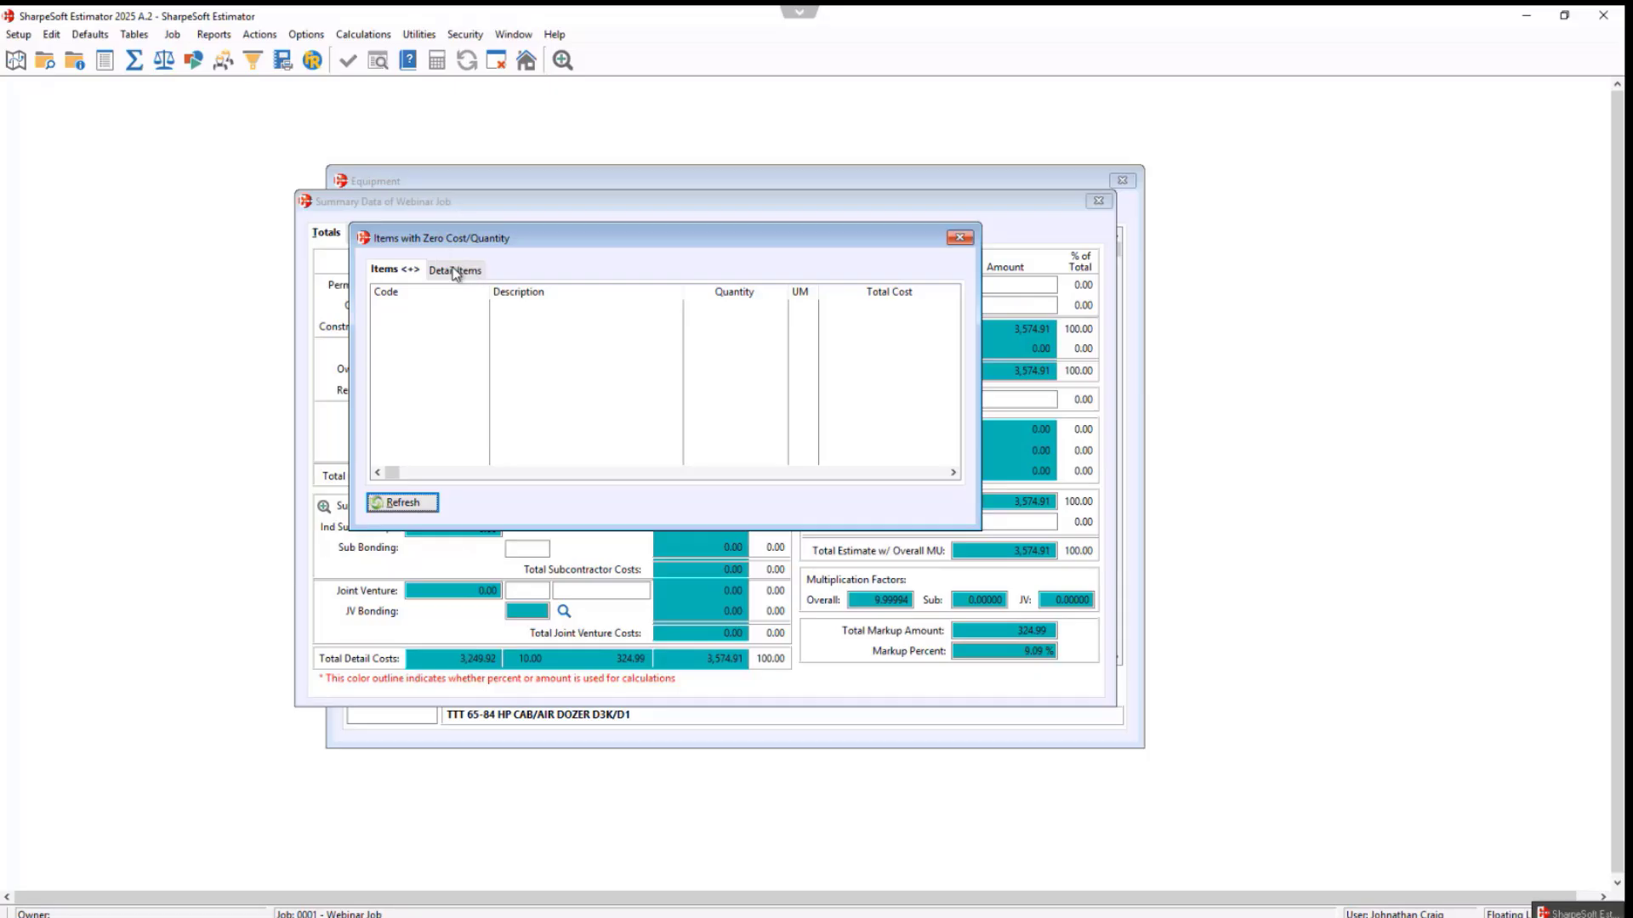
click(454, 270)
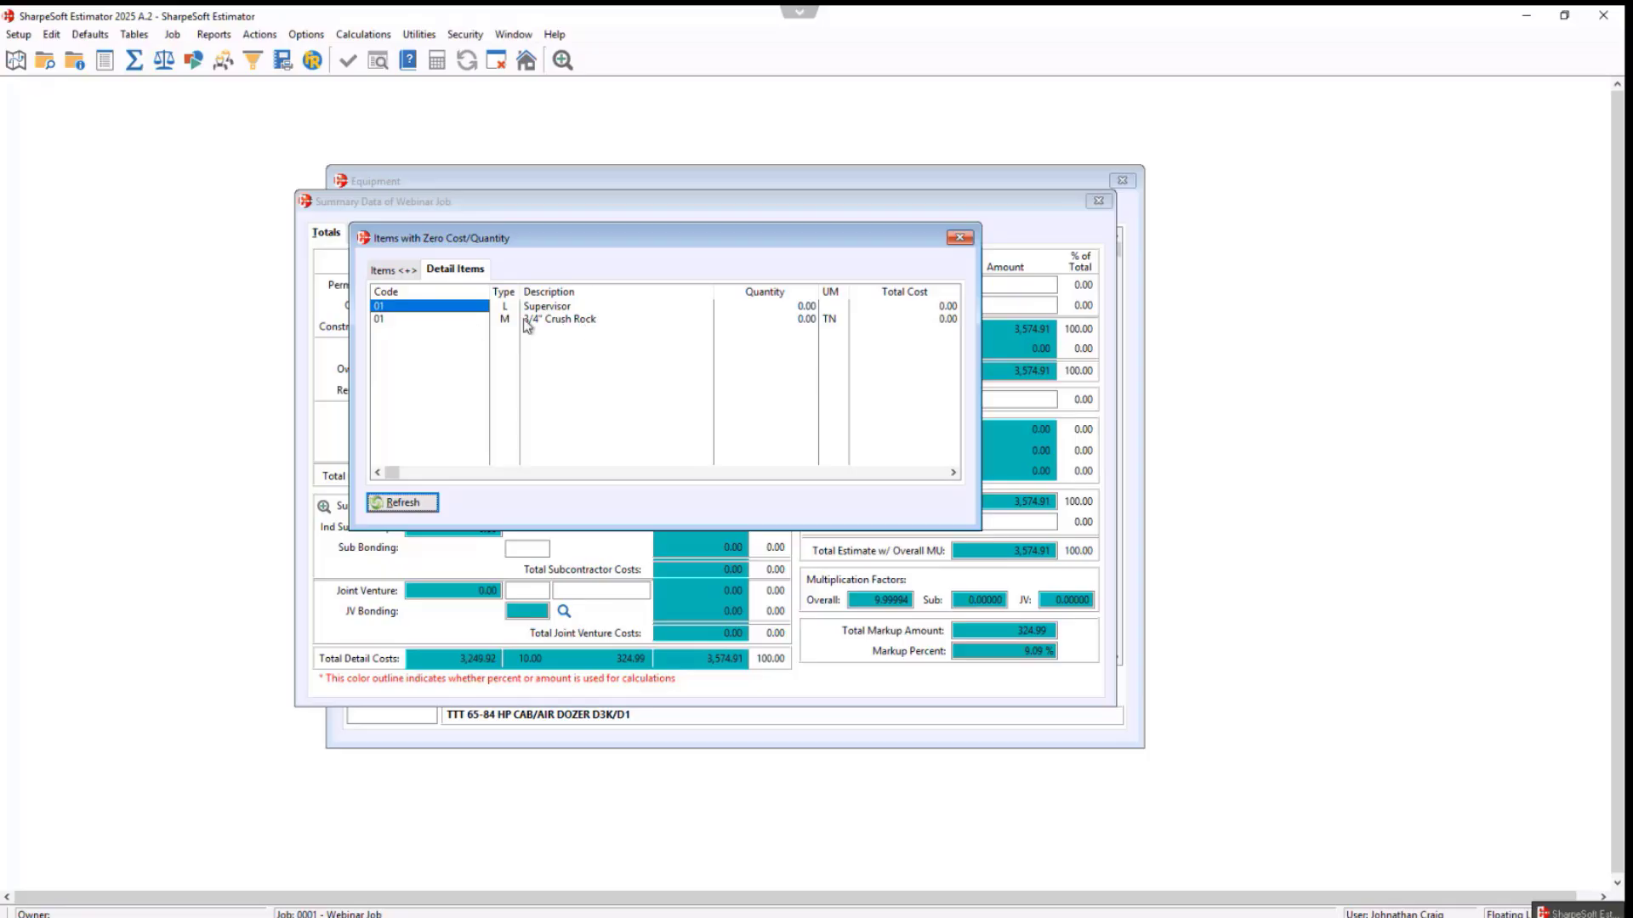
- Open Bid Item 1 from the zero-quantity detail list, and set the 3/4" Crush Rock quantity to 500 and the Supervisor quantity to 1
click(567, 322)
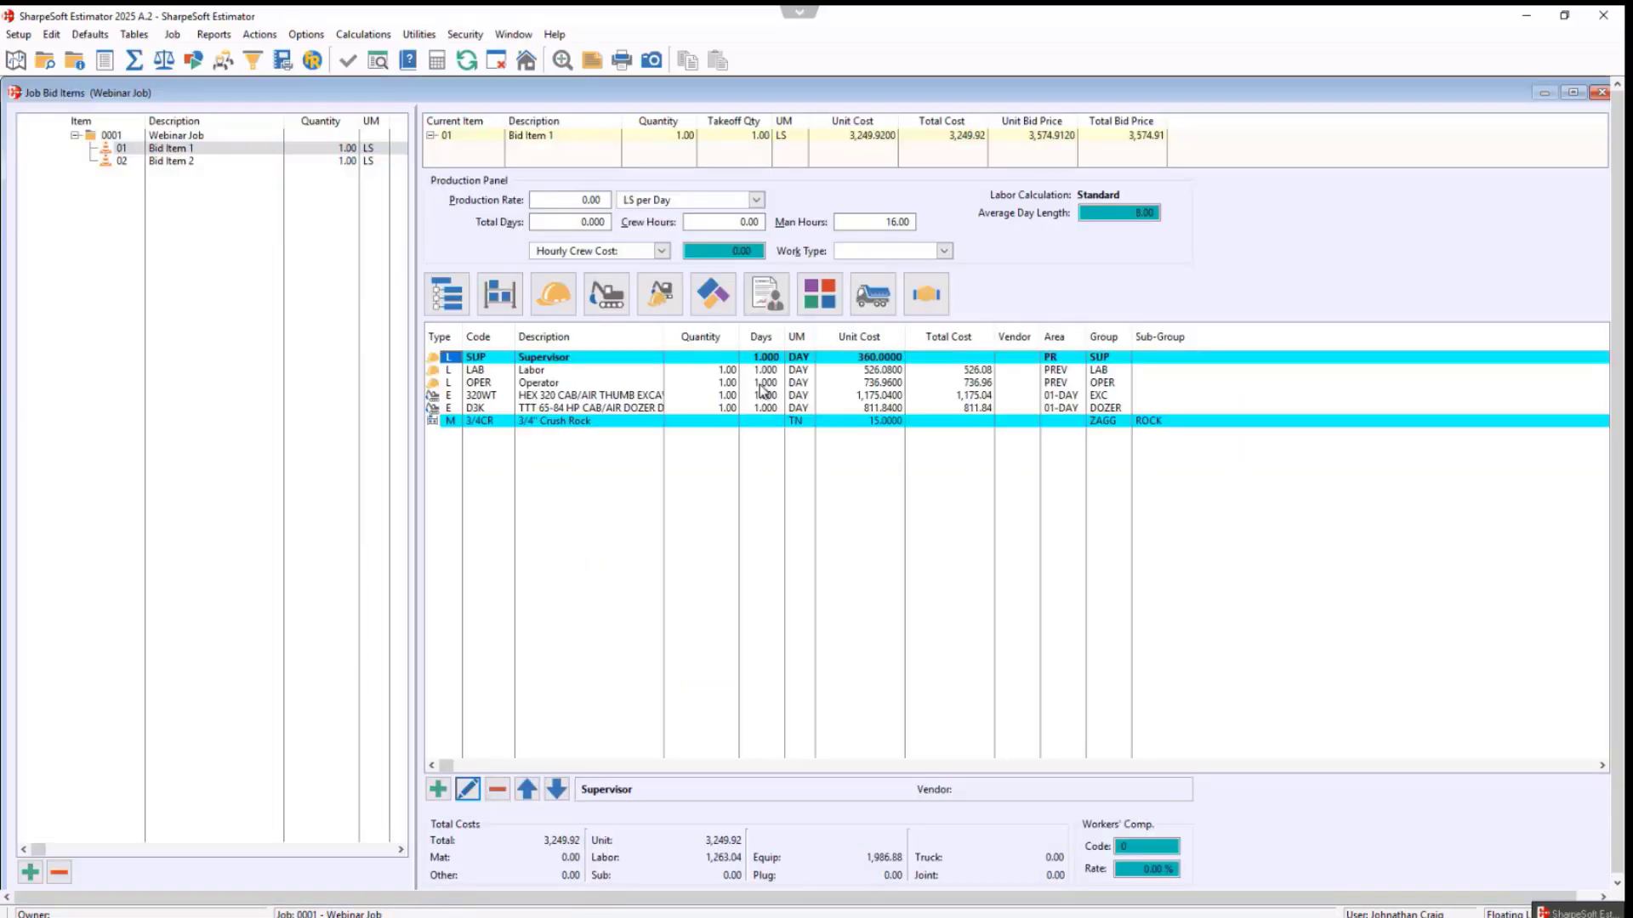
click(719, 421)
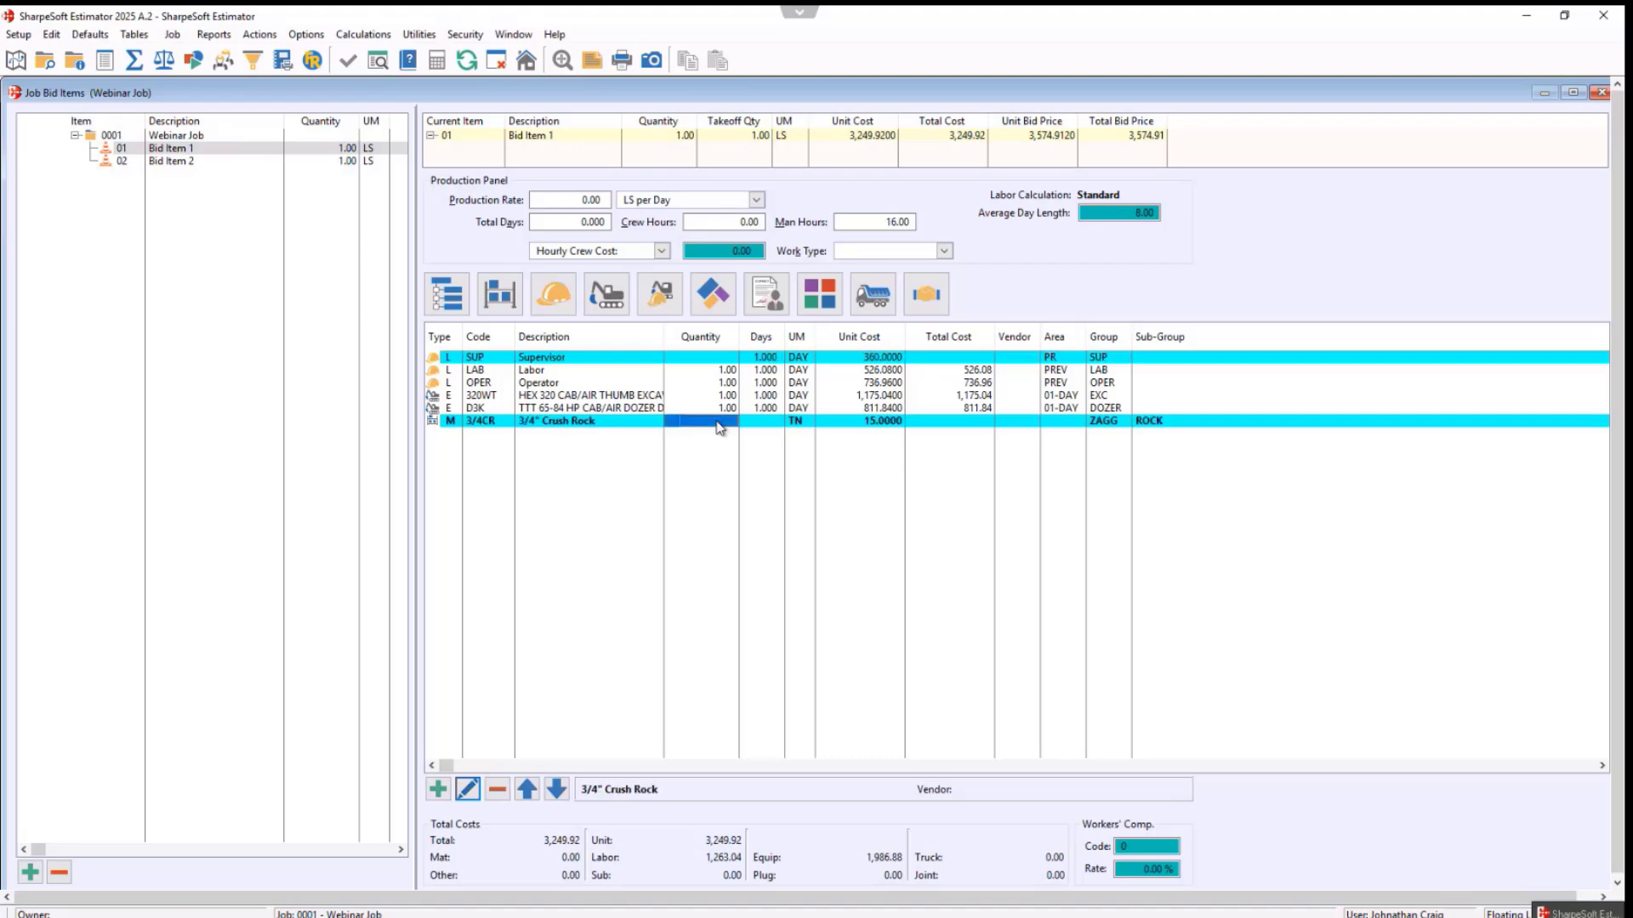
text(500)
key(Tab)
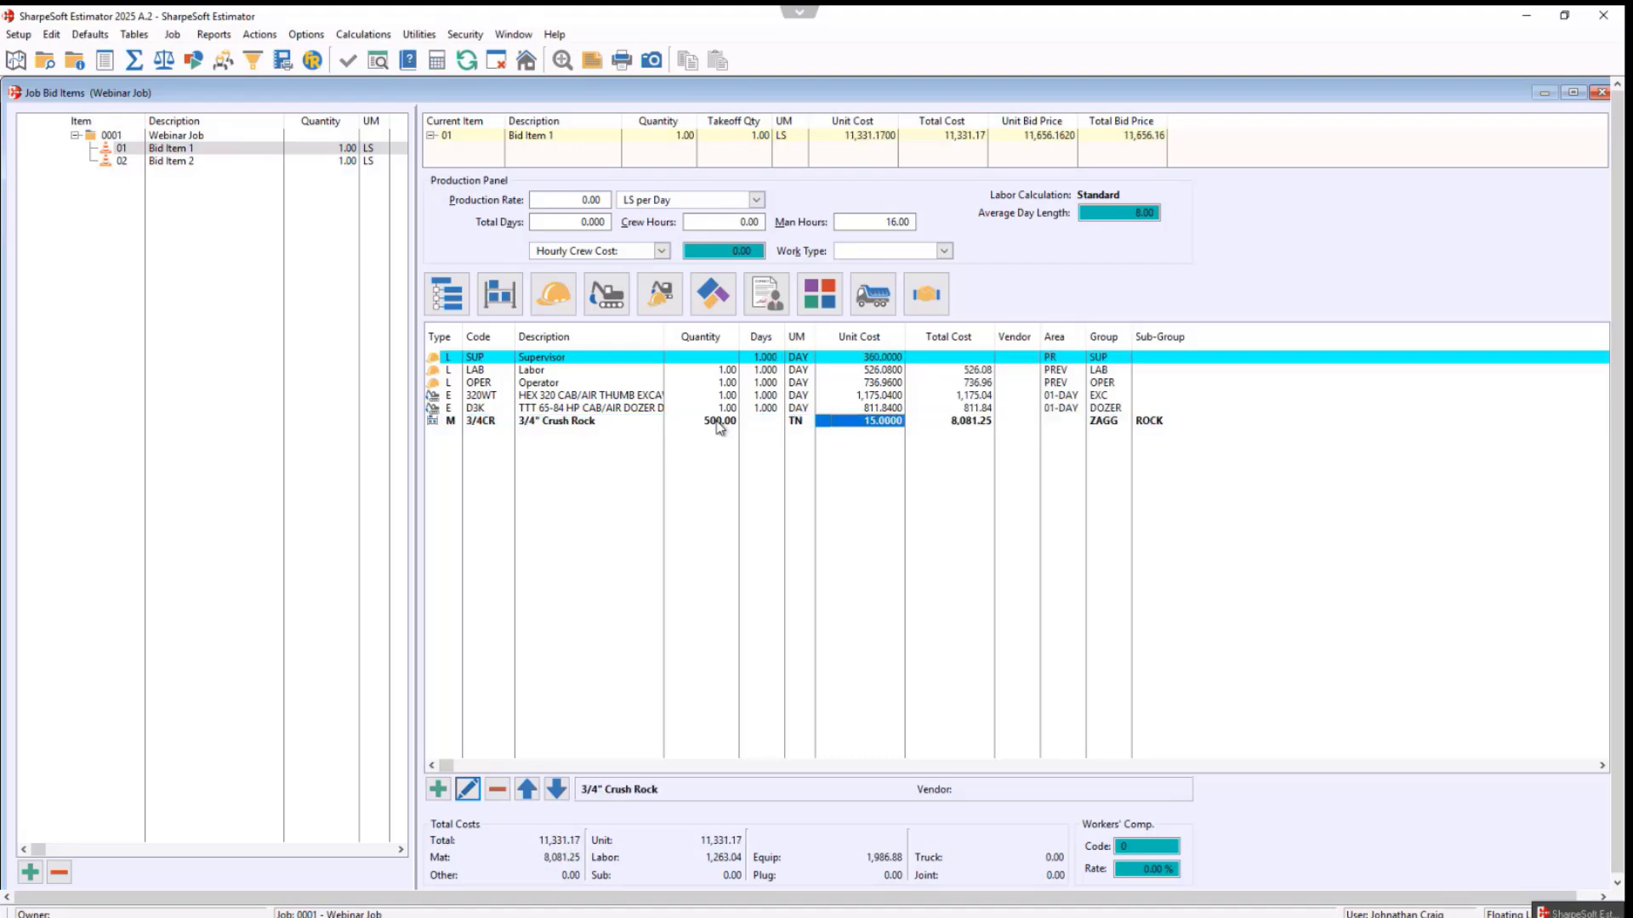
click(717, 357)
text(1)
key(Tab)
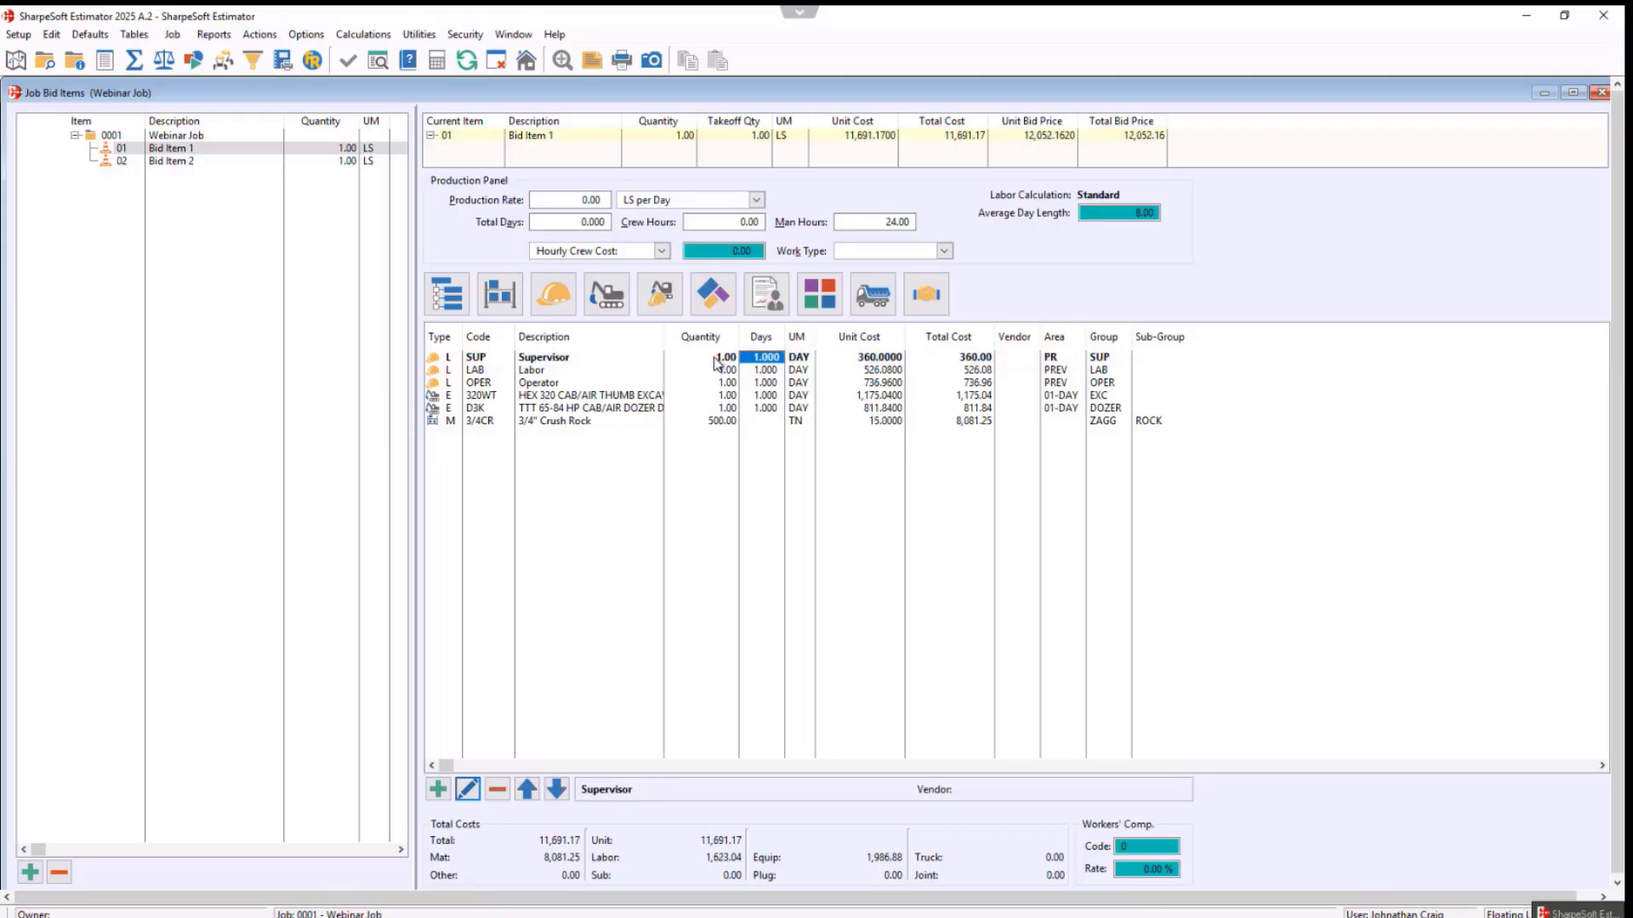
- Recheck the bid items and detail items for zero cost or quantity, and close the job summary and equipment windows
click(1599, 95)
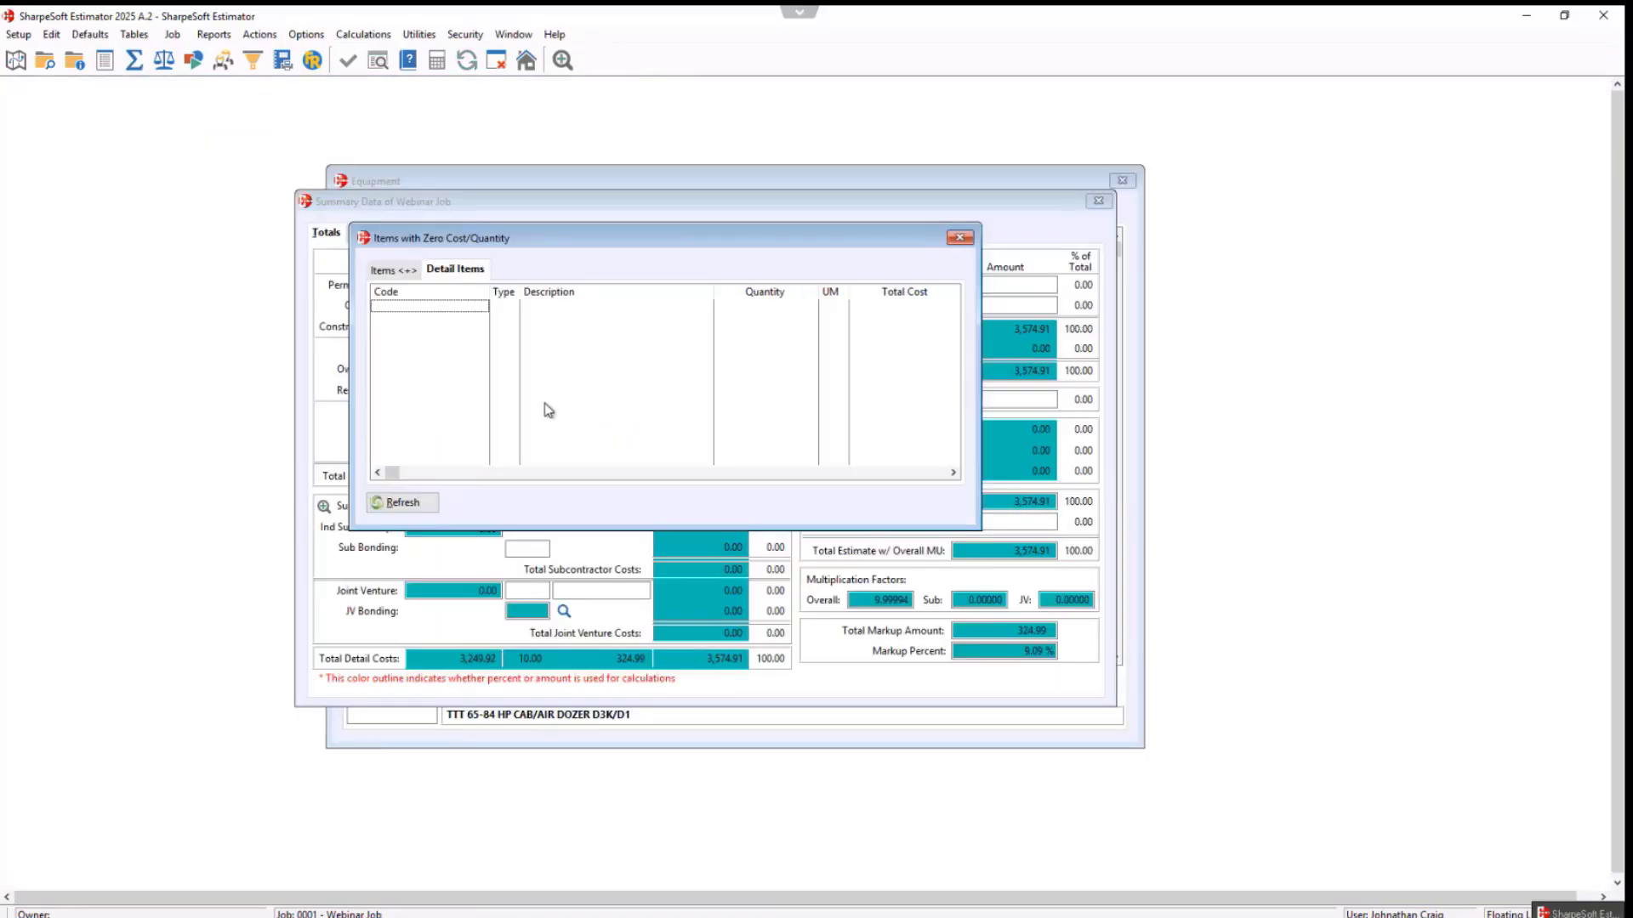
click(389, 272)
click(444, 269)
click(389, 271)
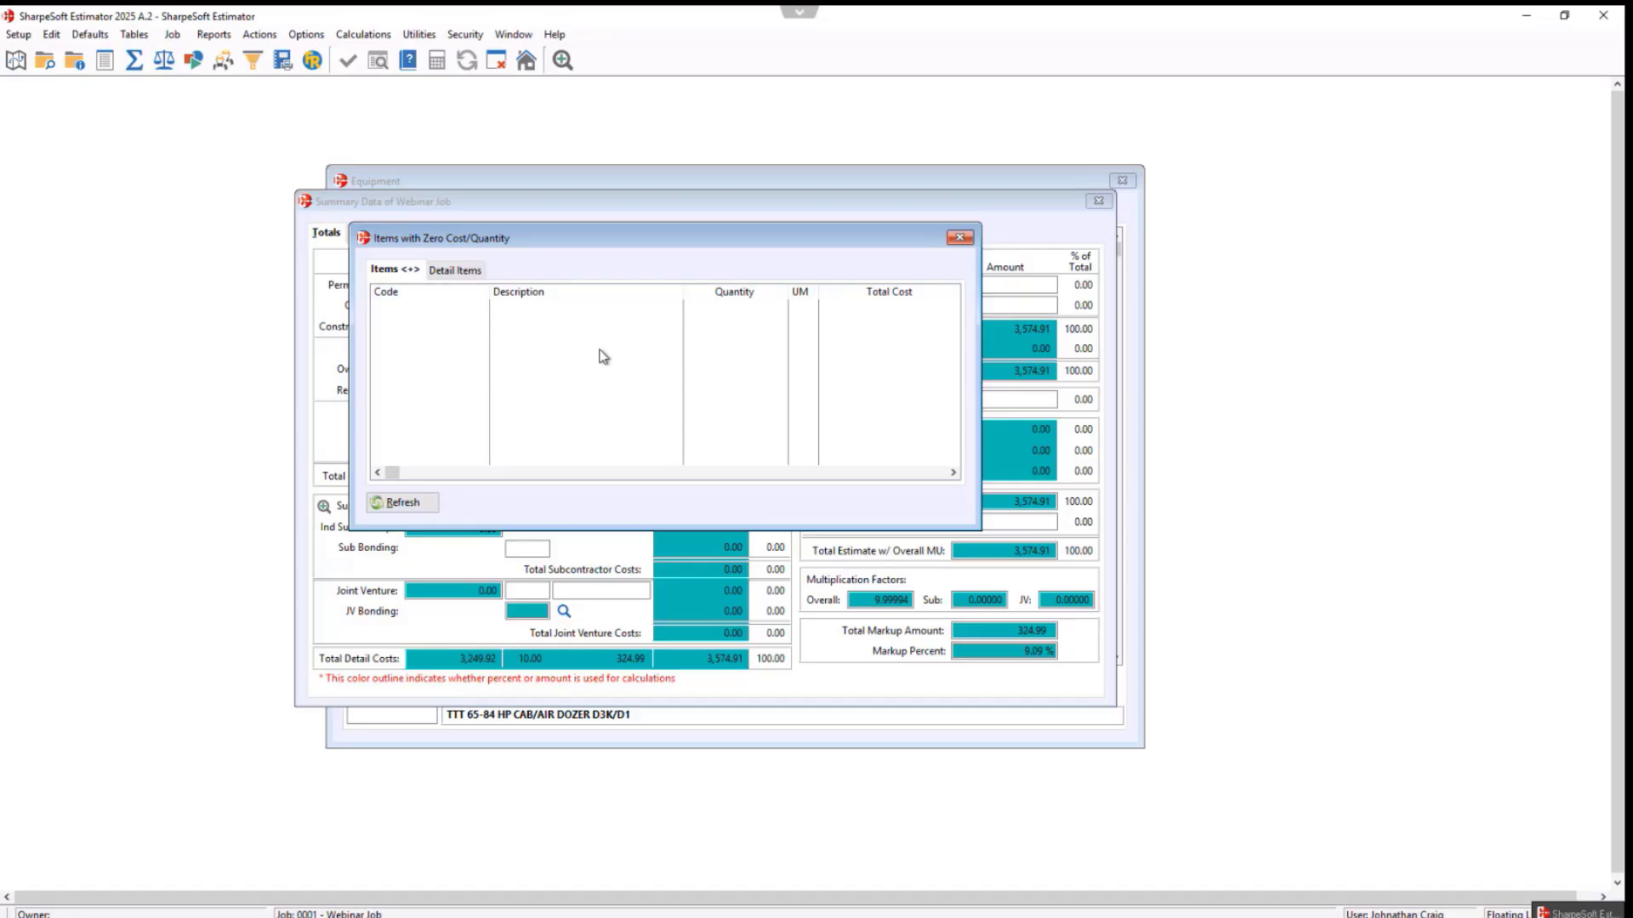
click(959, 239)
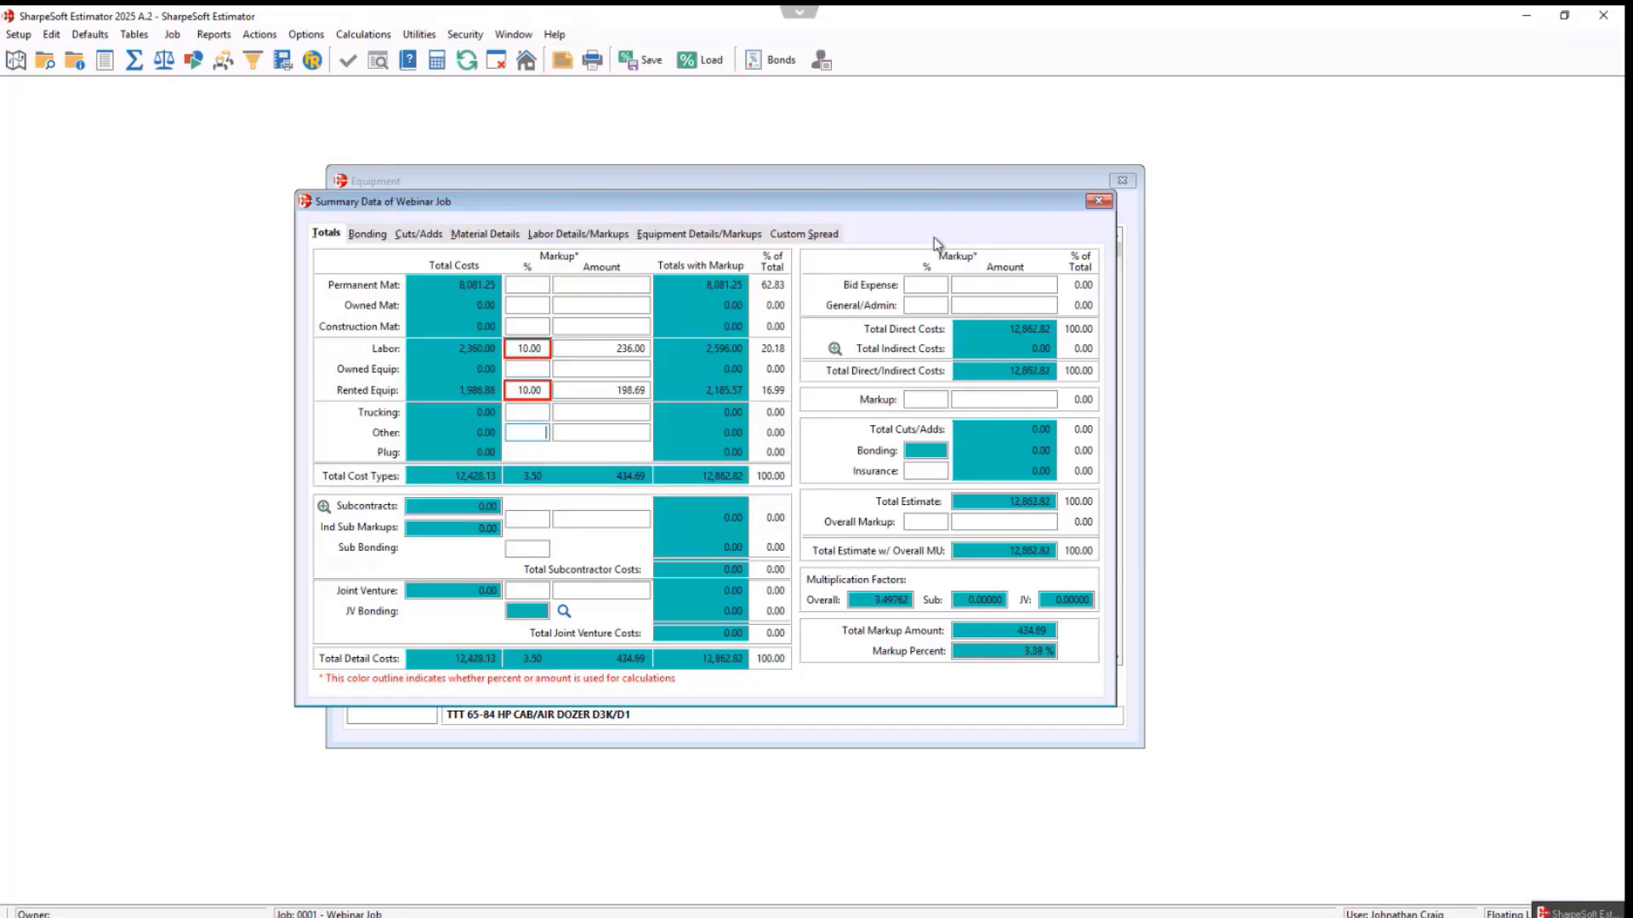
click(1098, 203)
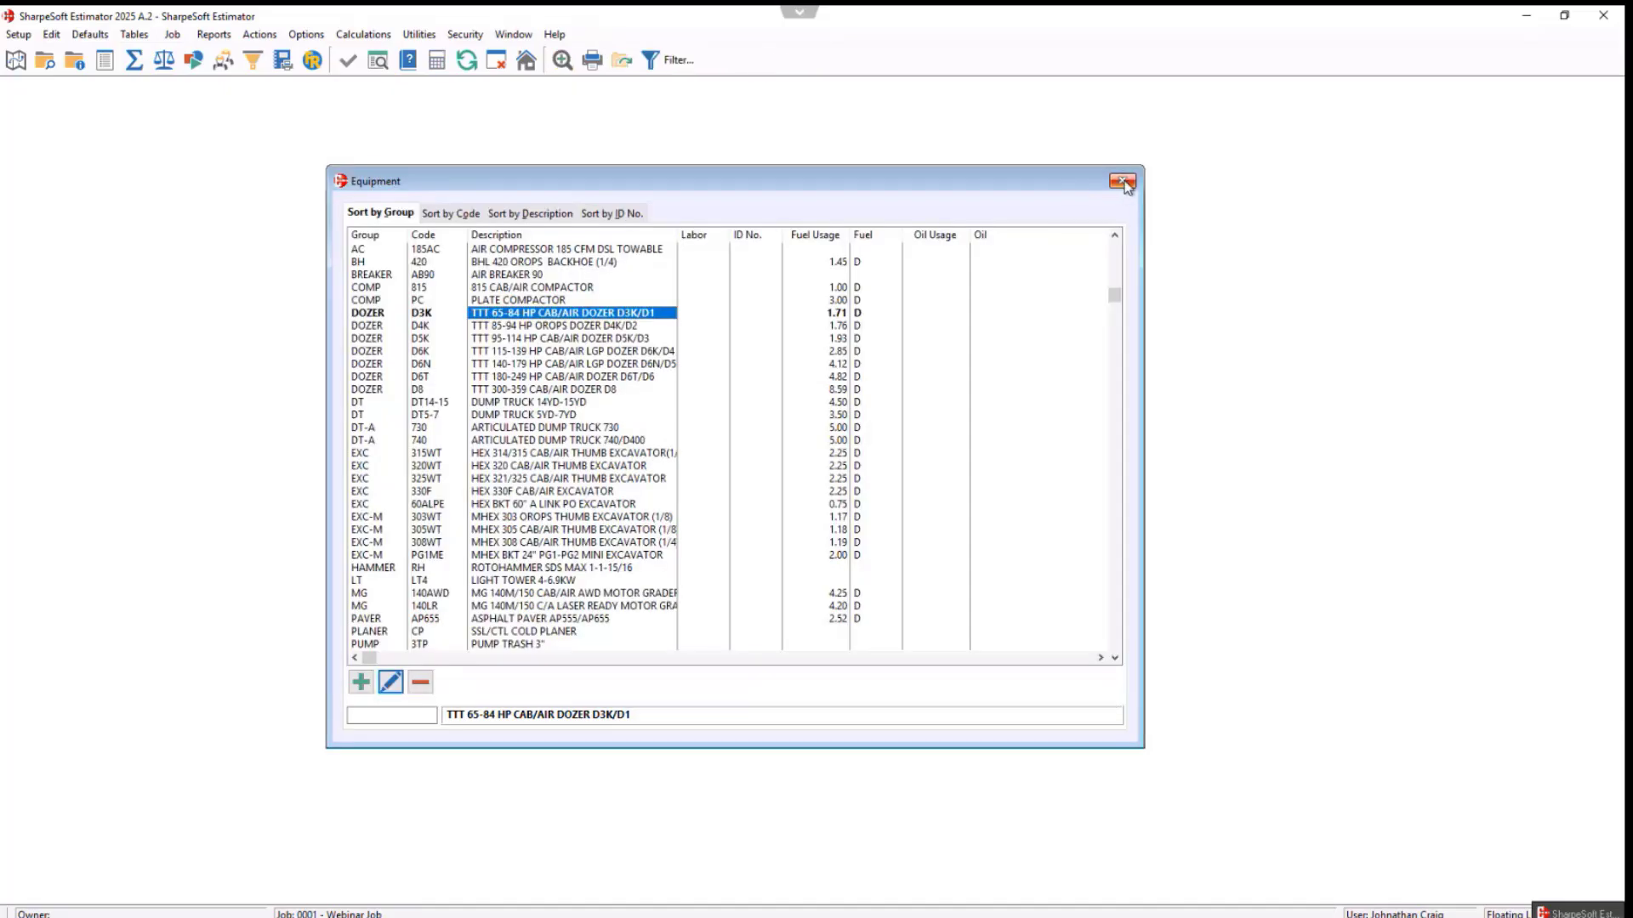
click(1123, 181)
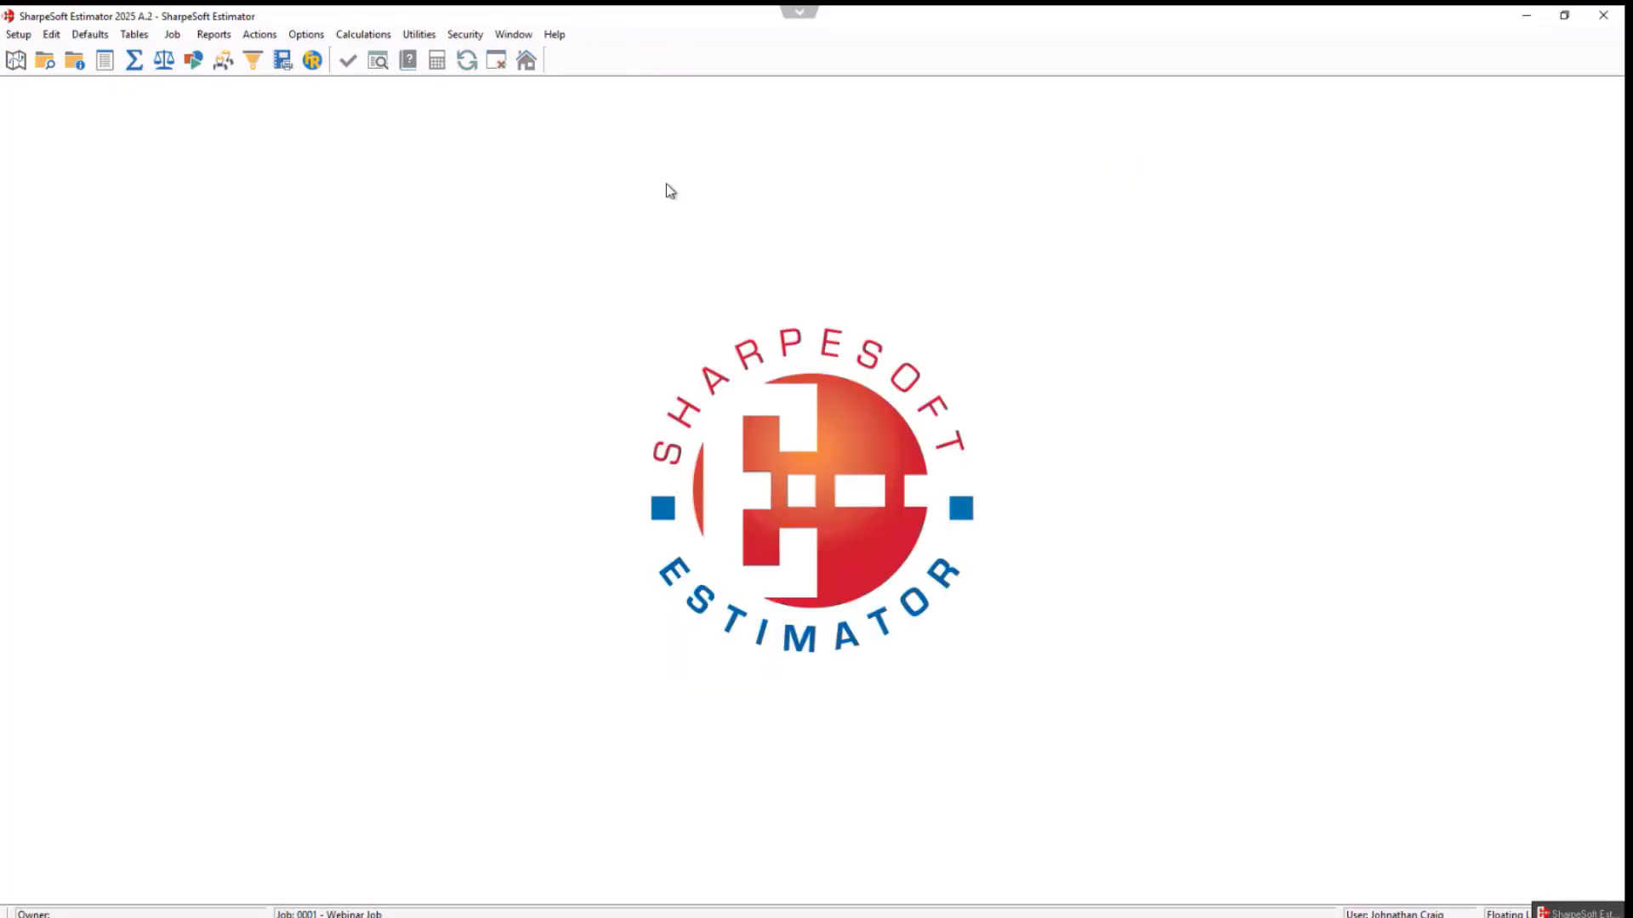
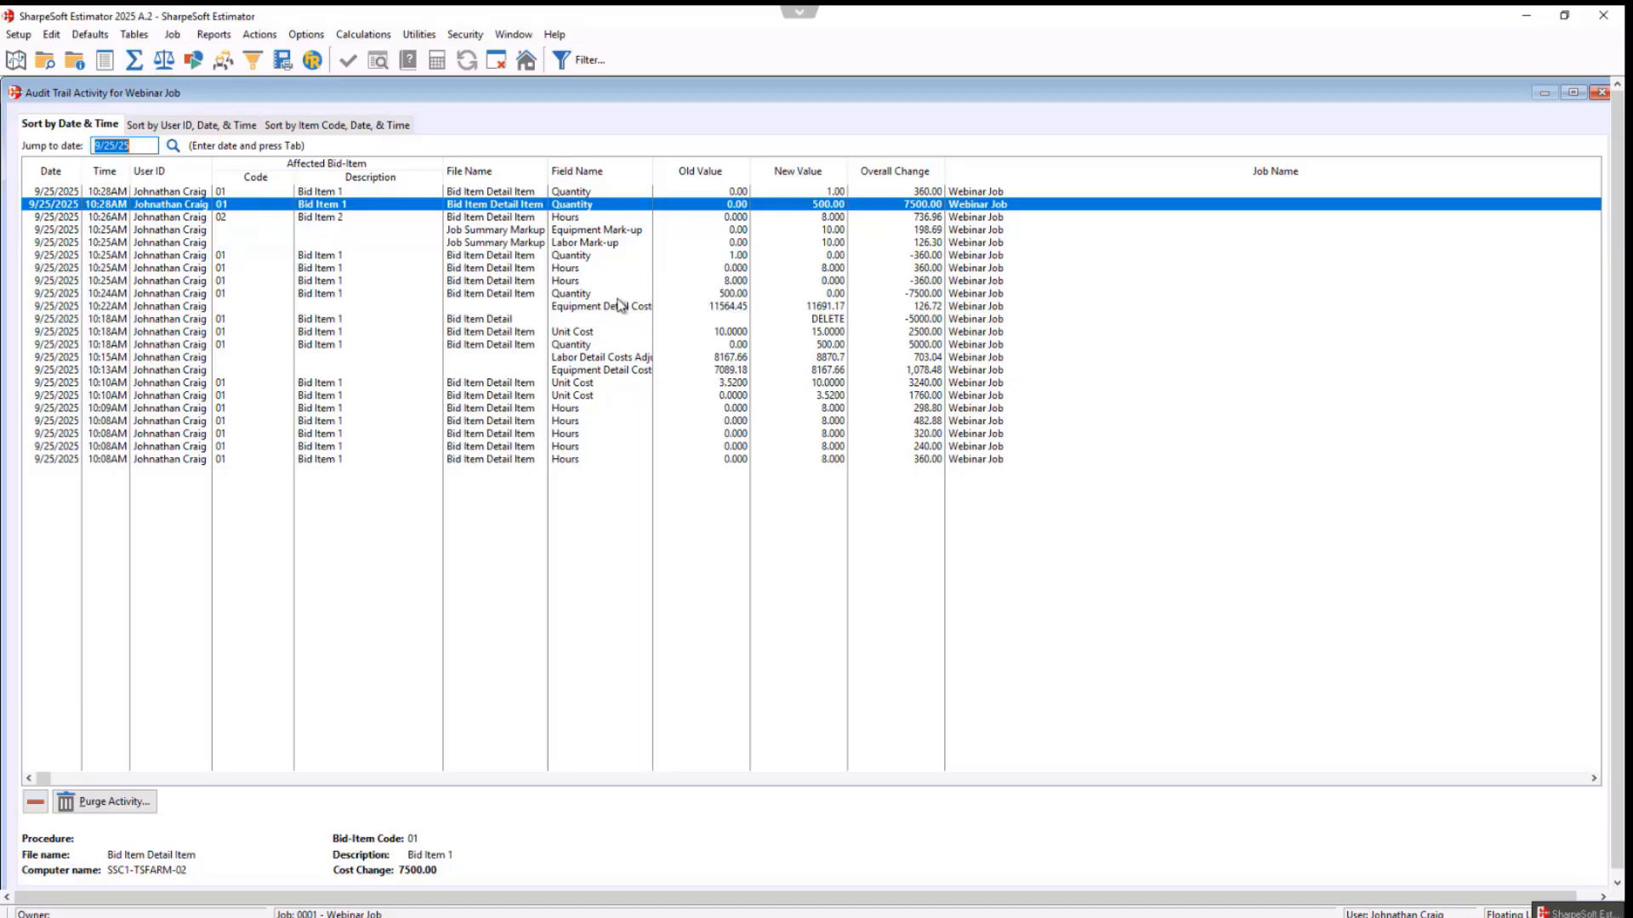
- Review the Webinar Job audit trail's deletion, labor and equipment adjustment entries, widening the Field Name column, and close the audit trail
click(821, 320)
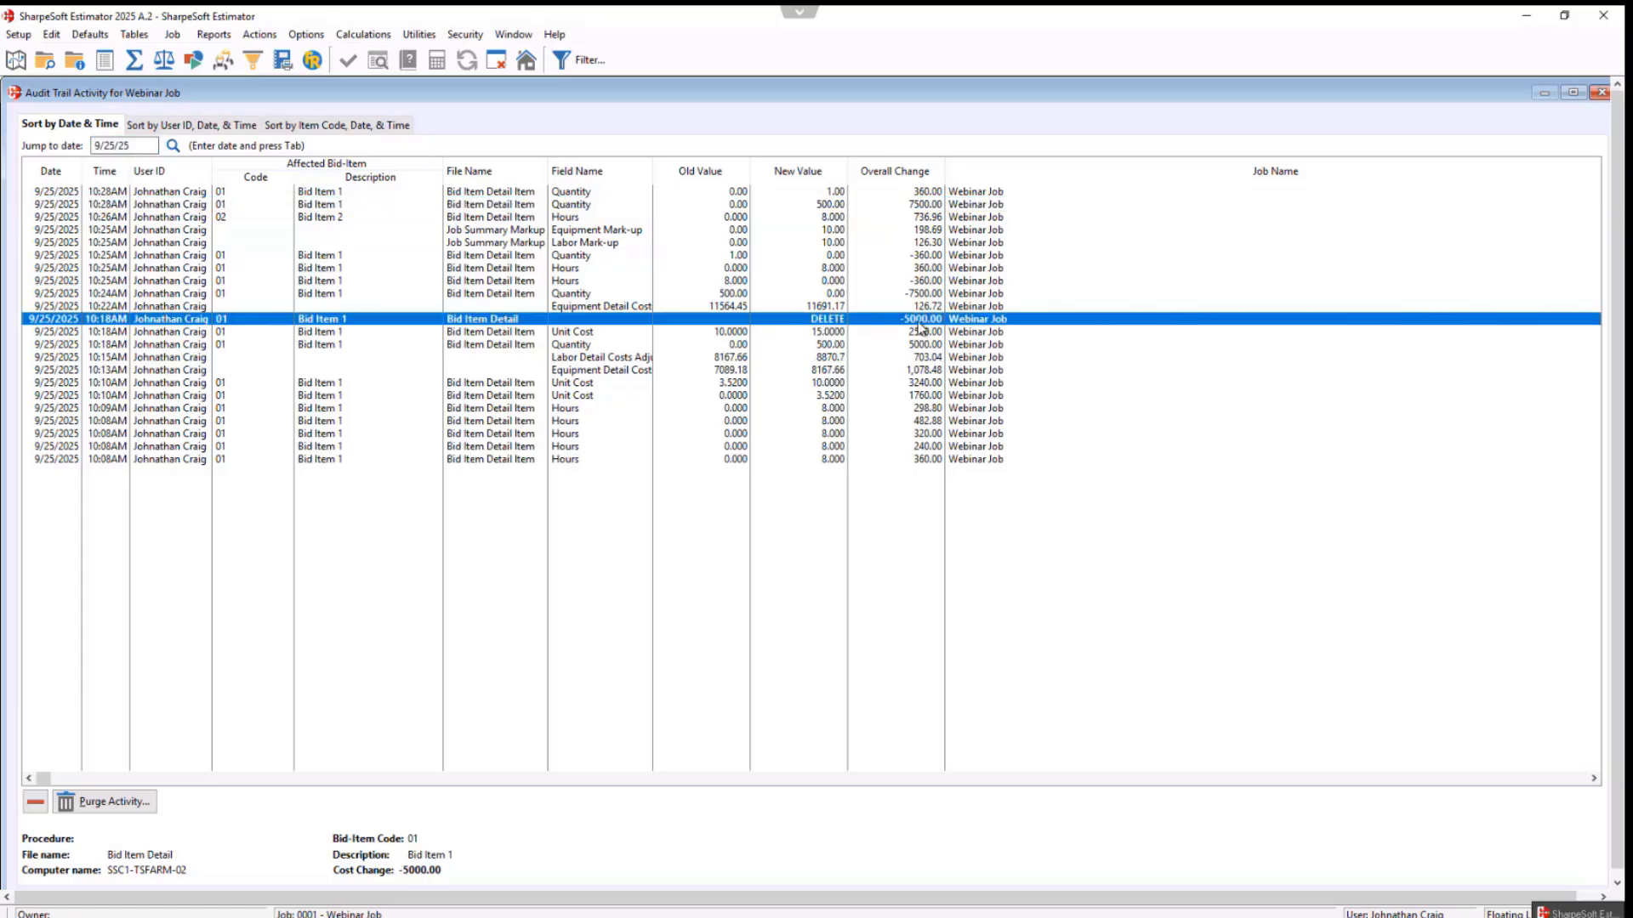
click(585, 359)
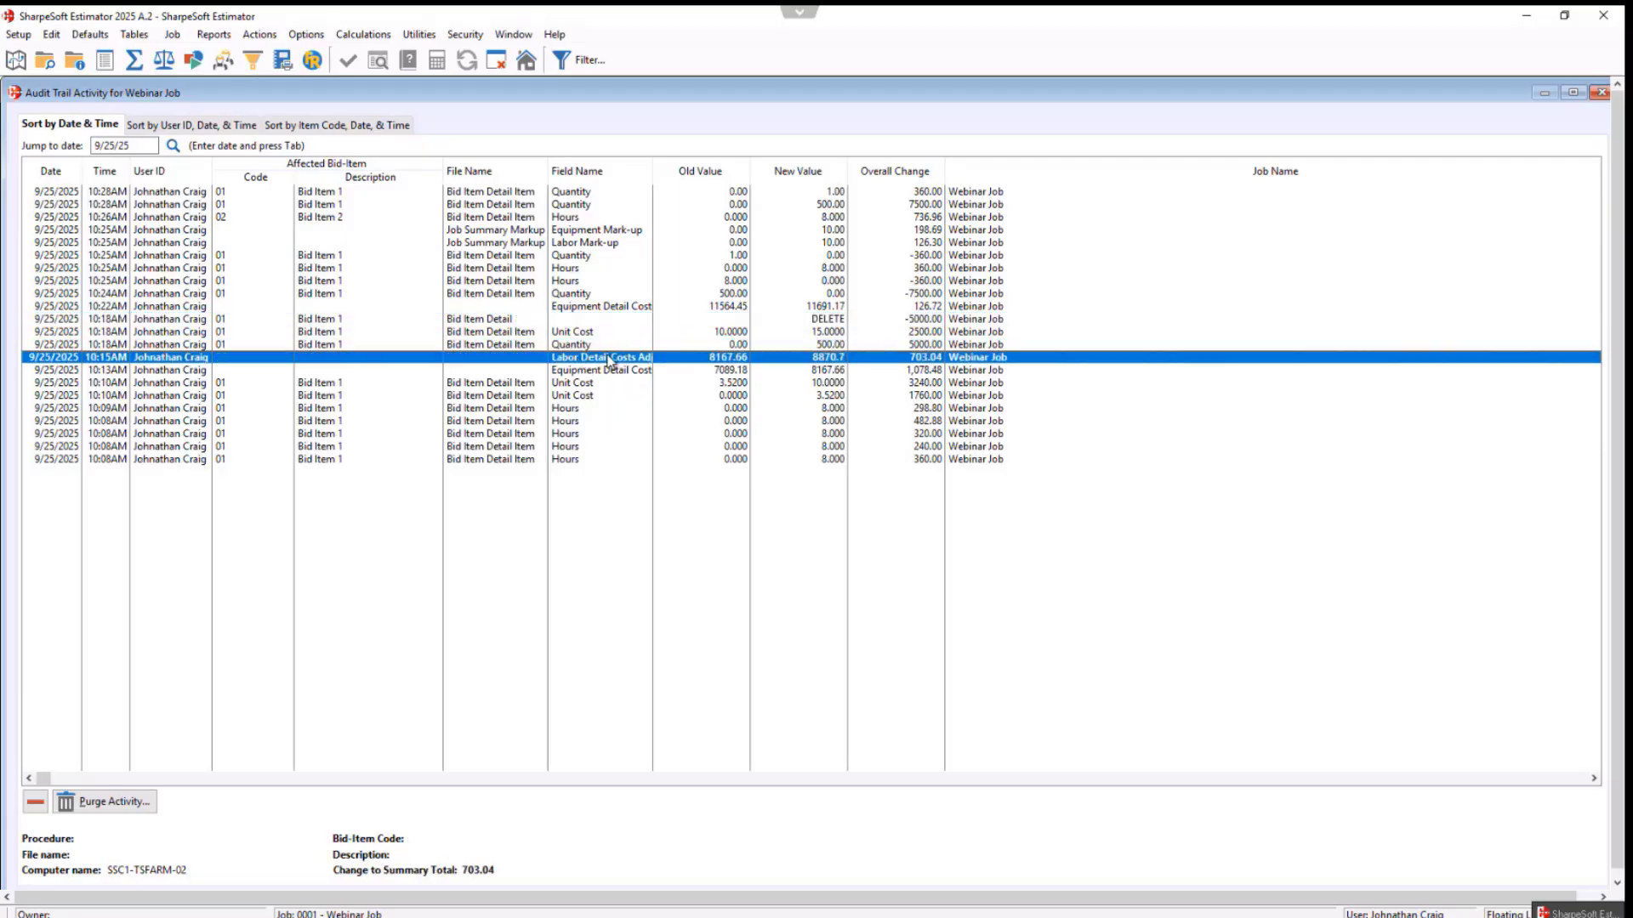
drag(652, 171, 718, 171)
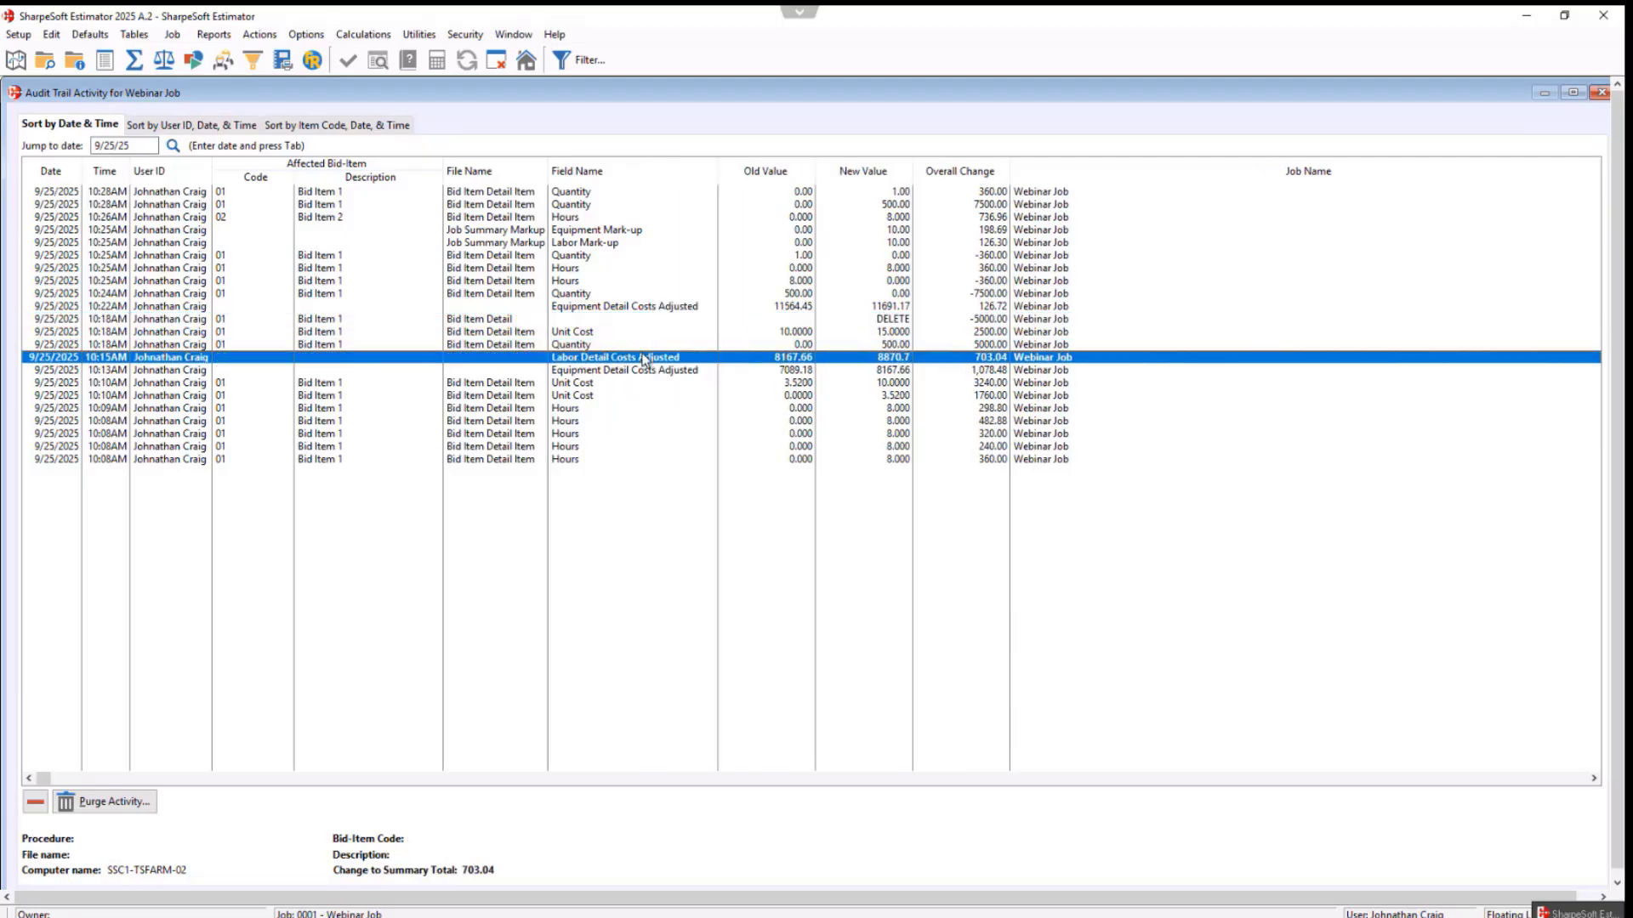
click(626, 371)
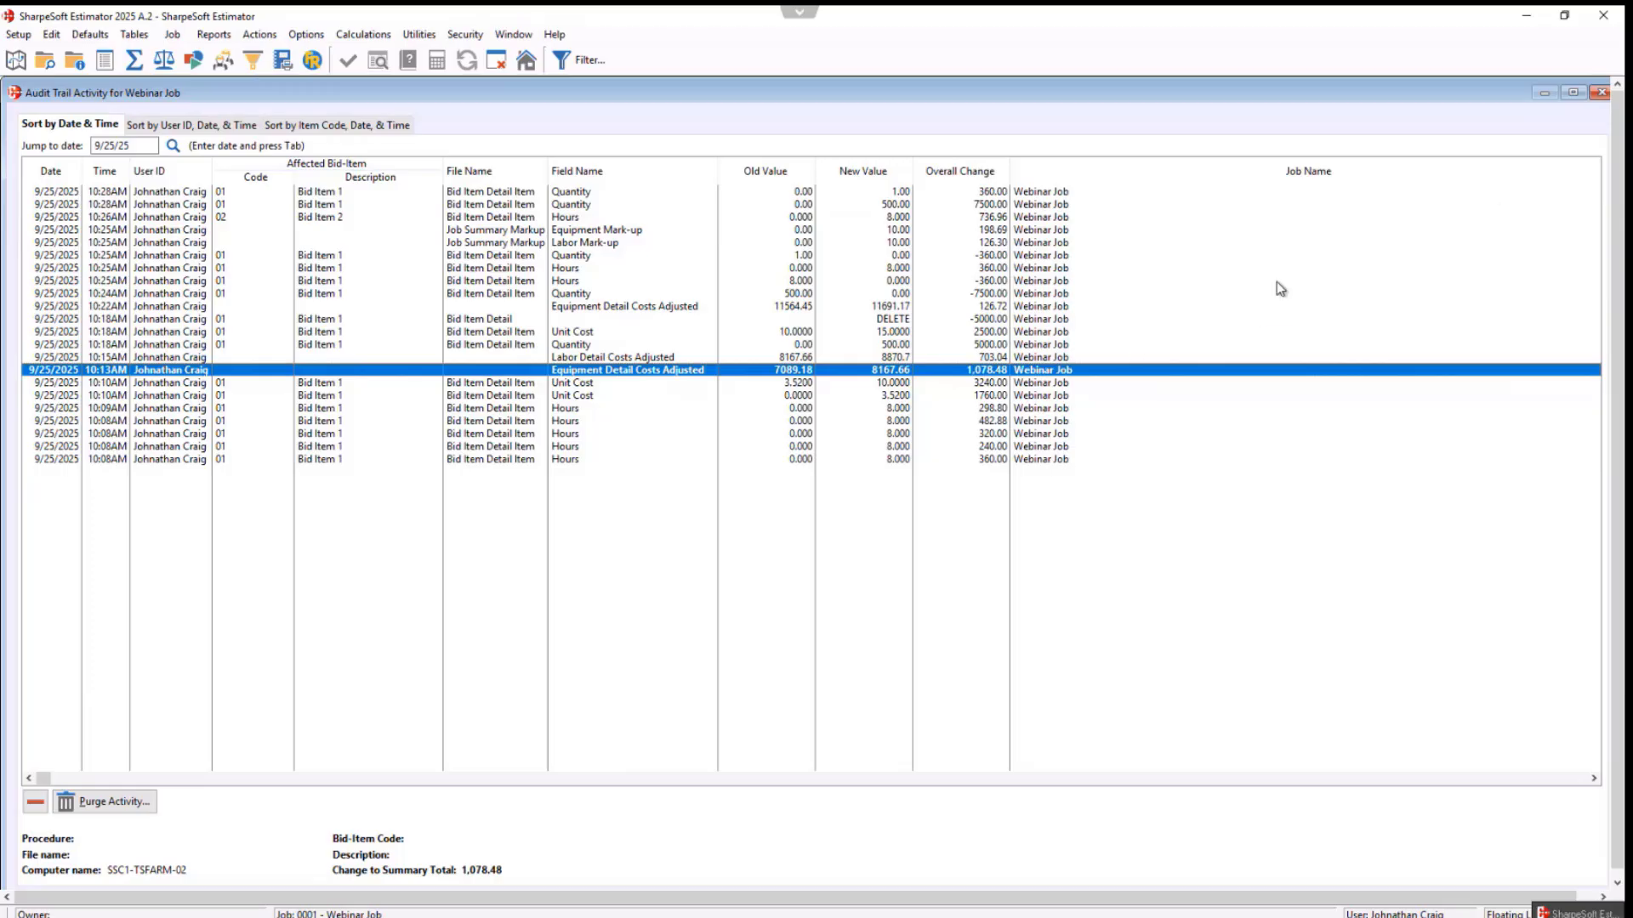
click(1600, 93)
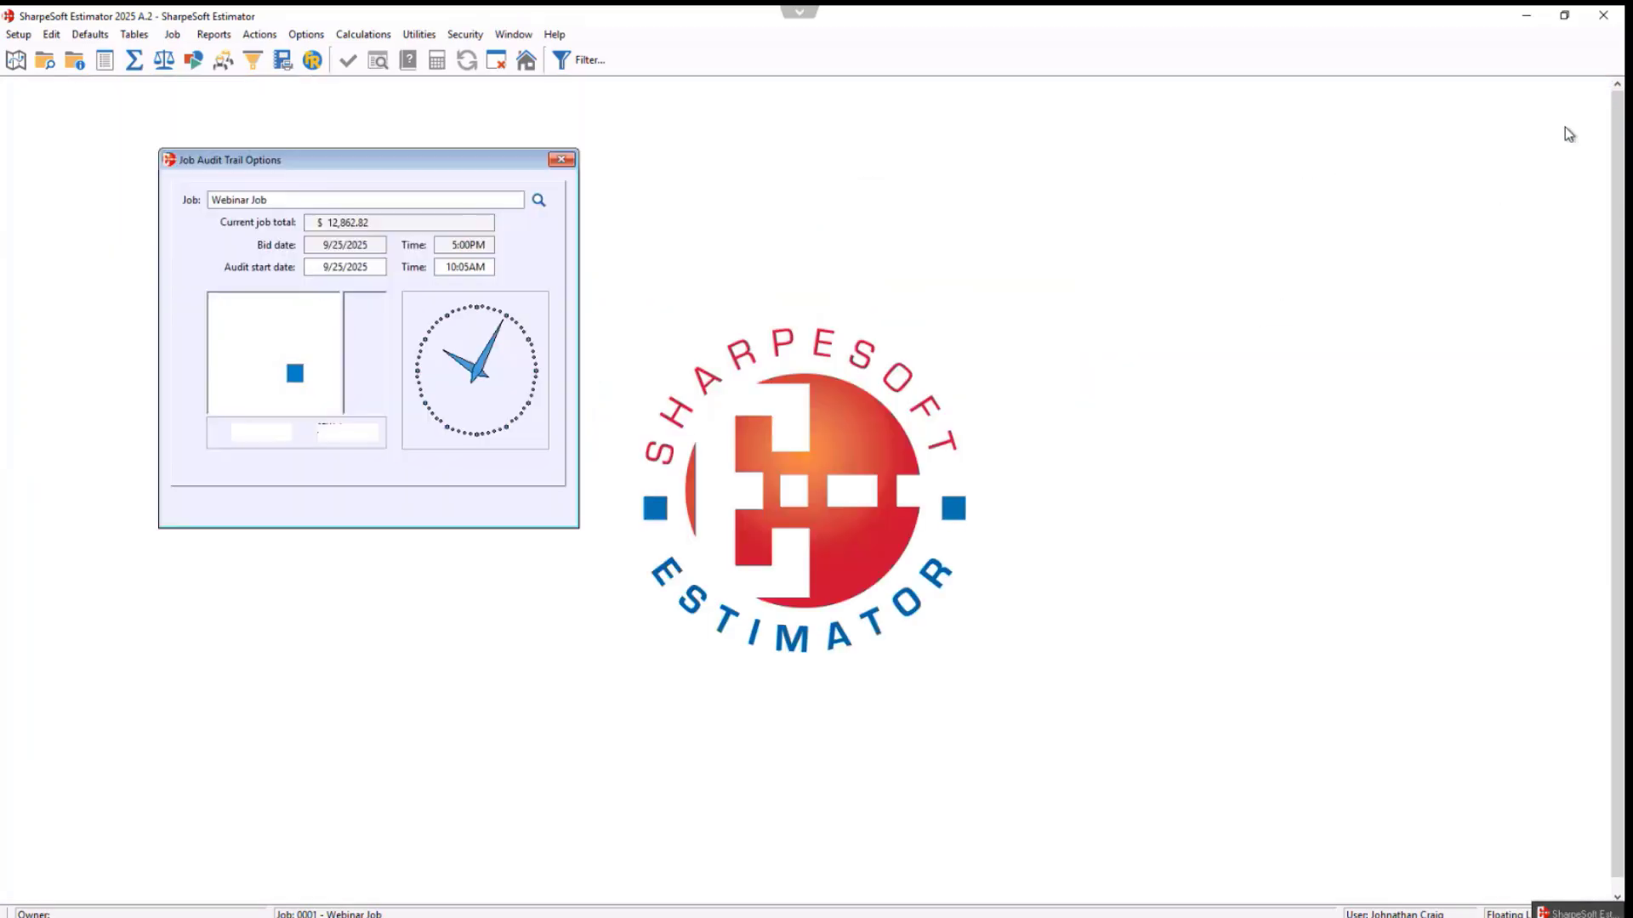
click(563, 161)
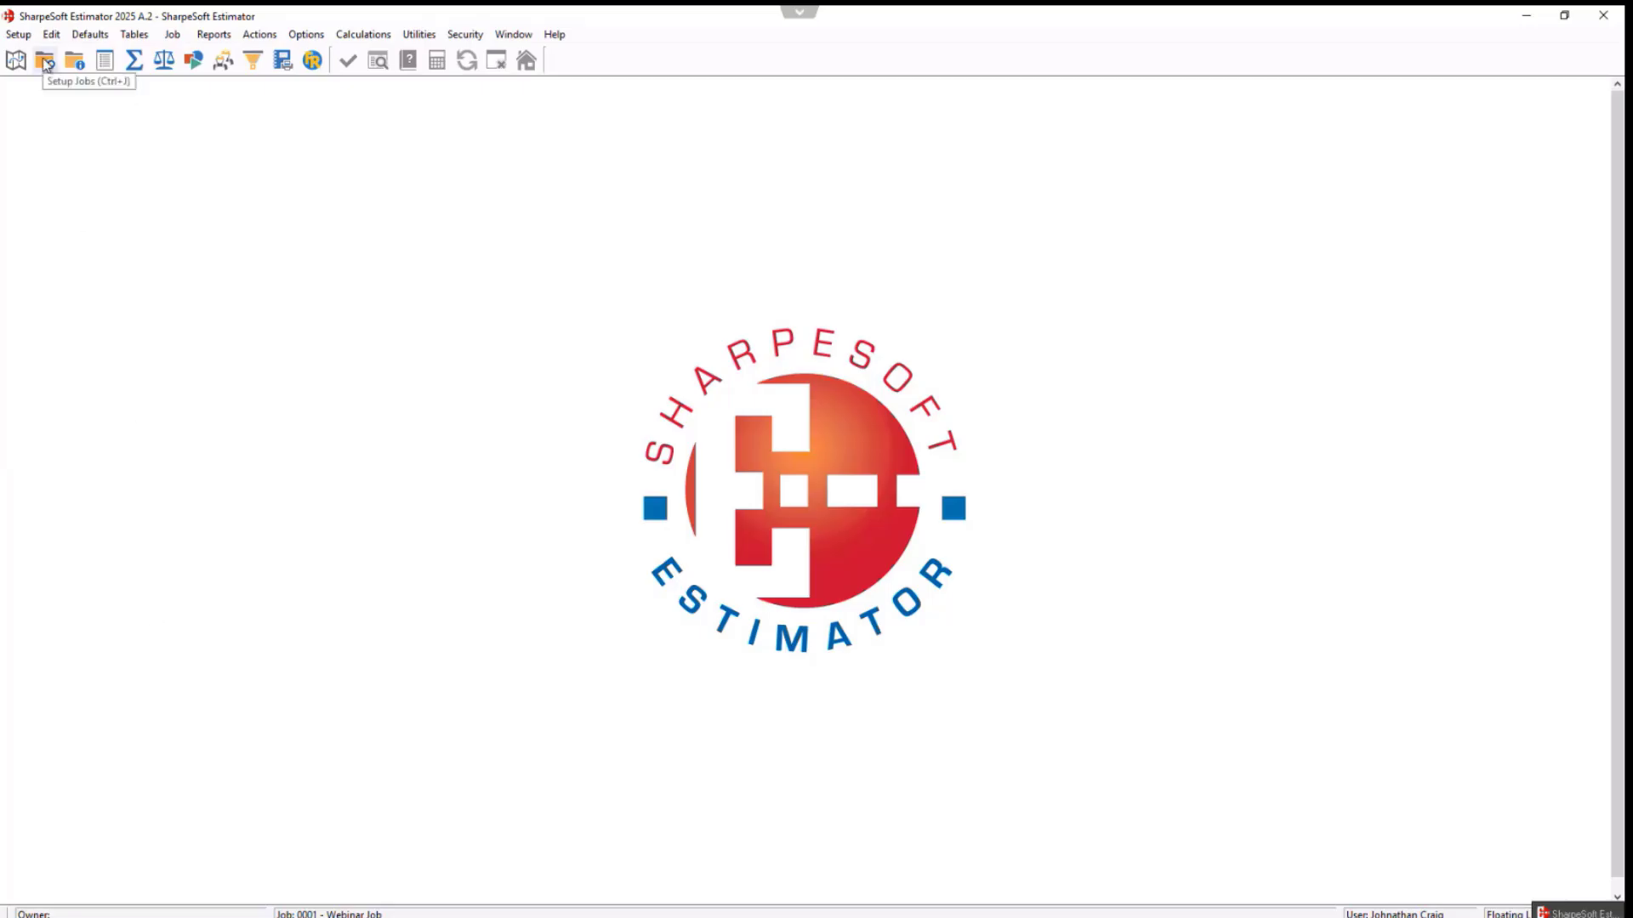
- Open the Webinar Job's bid items and delete the Operator labor line from Bid Item 2
click(108, 64)
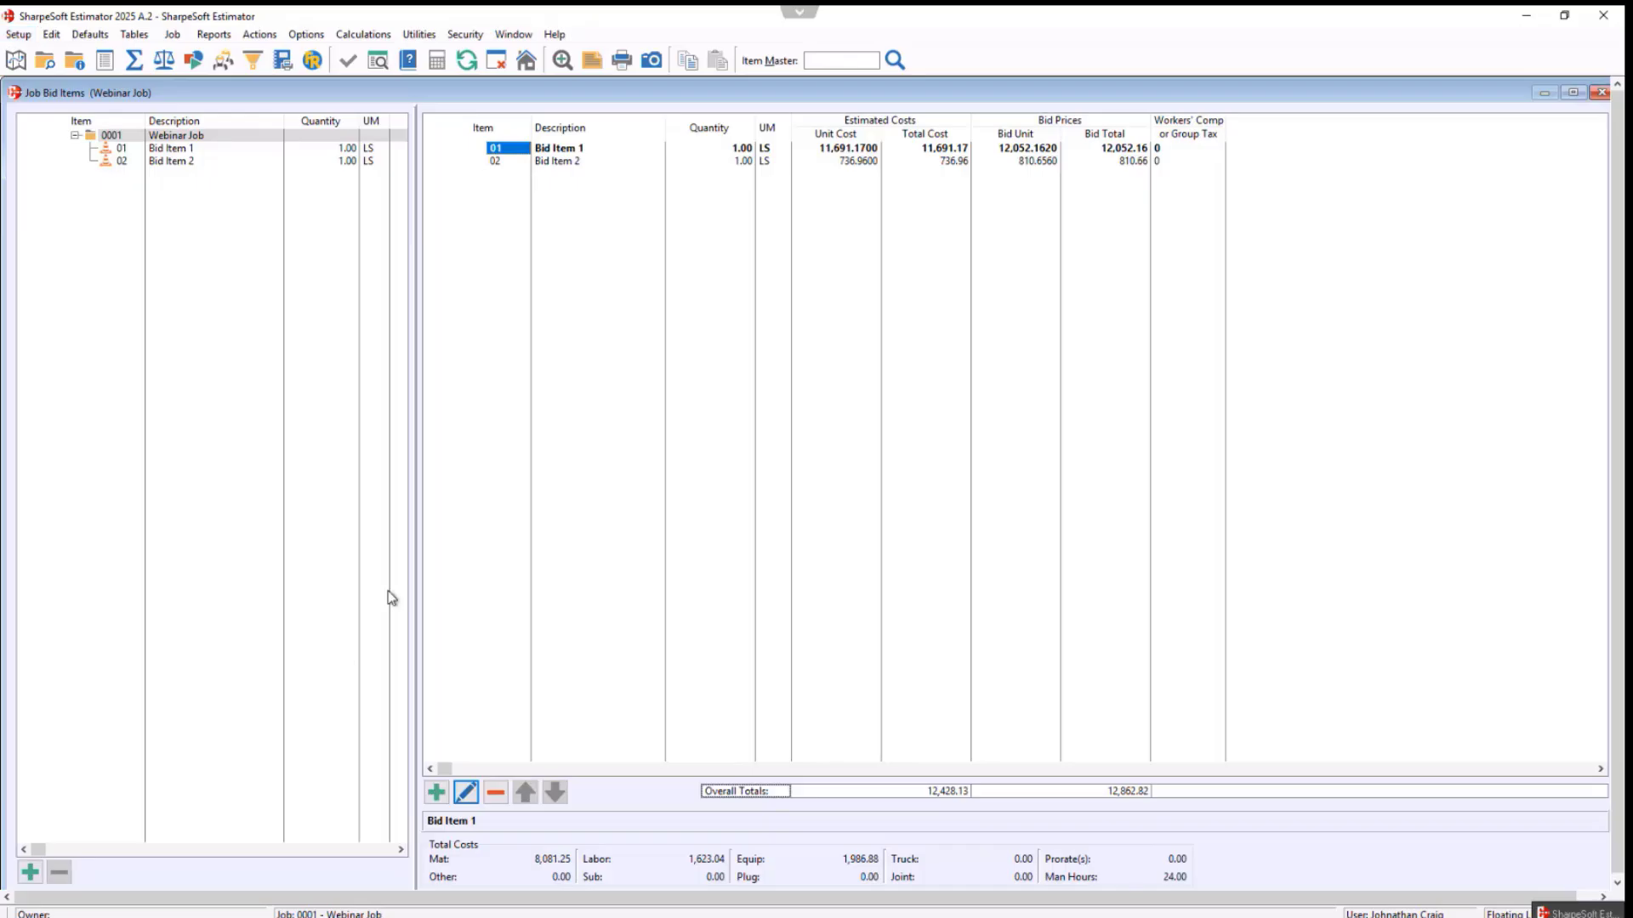
double_click(561, 169)
click(557, 358)
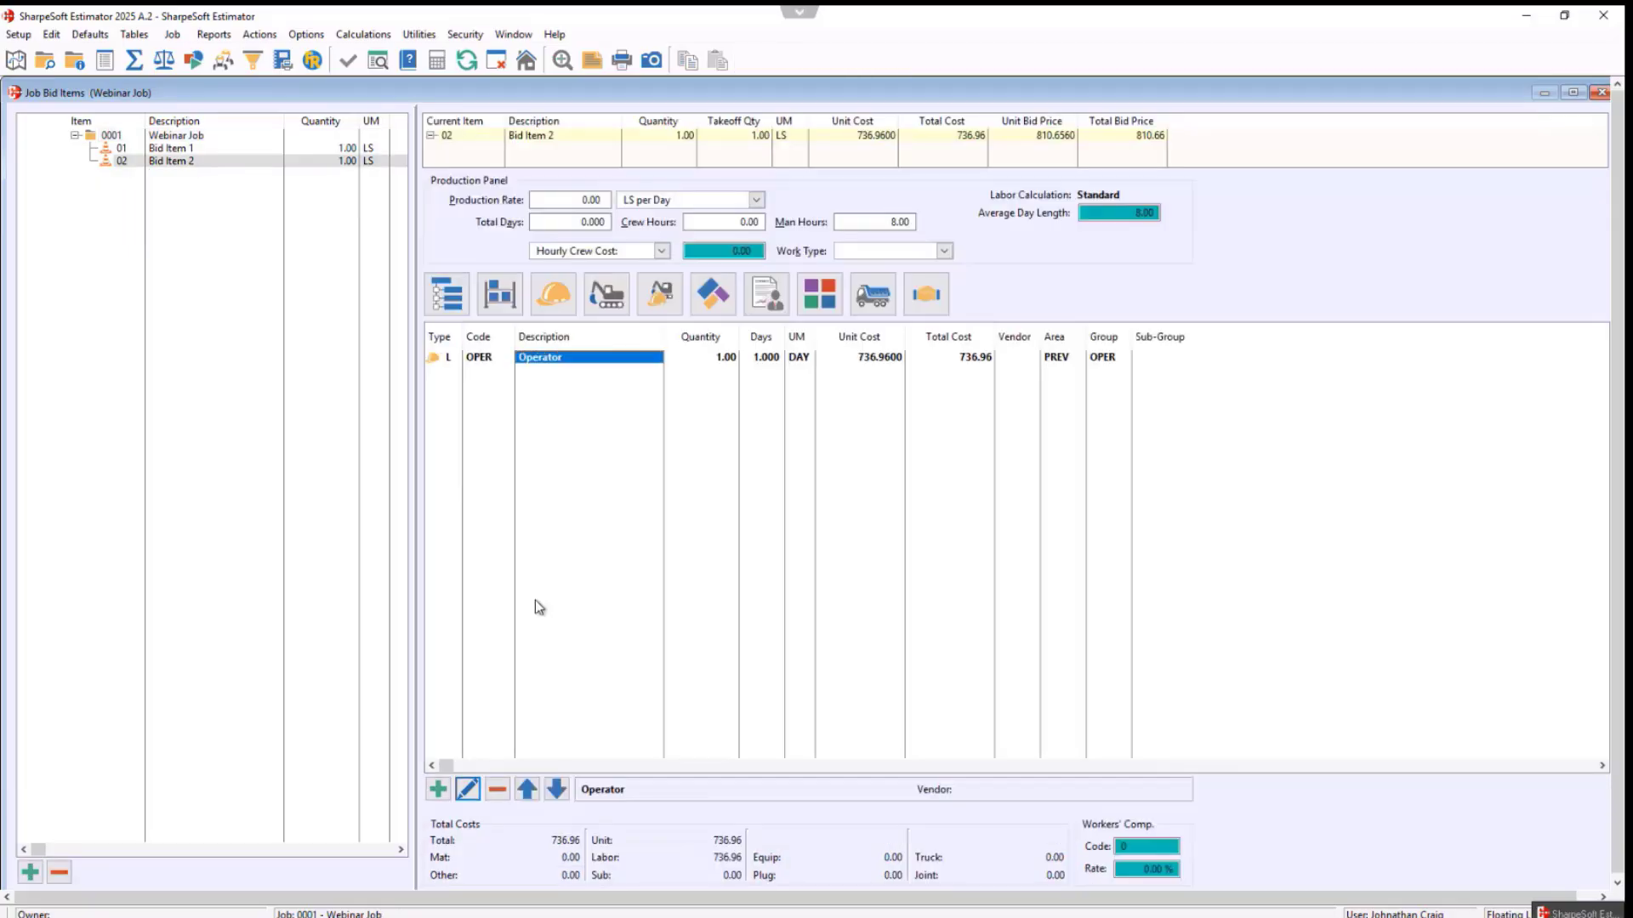
click(497, 790)
click(767, 534)
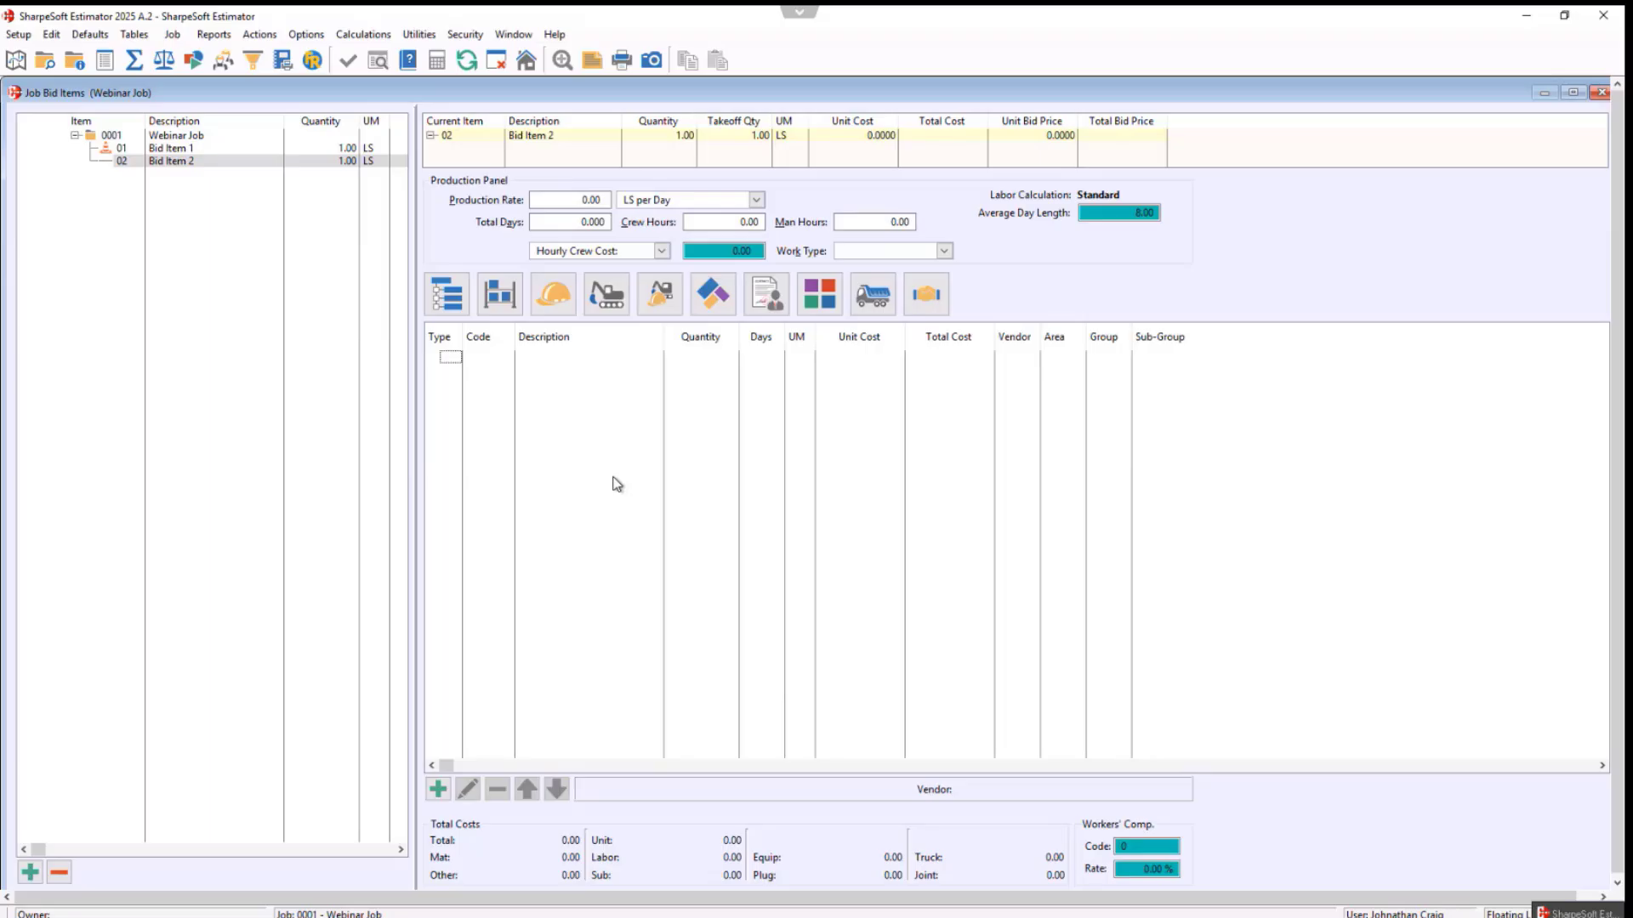
- Look through the labor and equipment resources available for Bid Item 2, and return to the bid item list
click(553, 294)
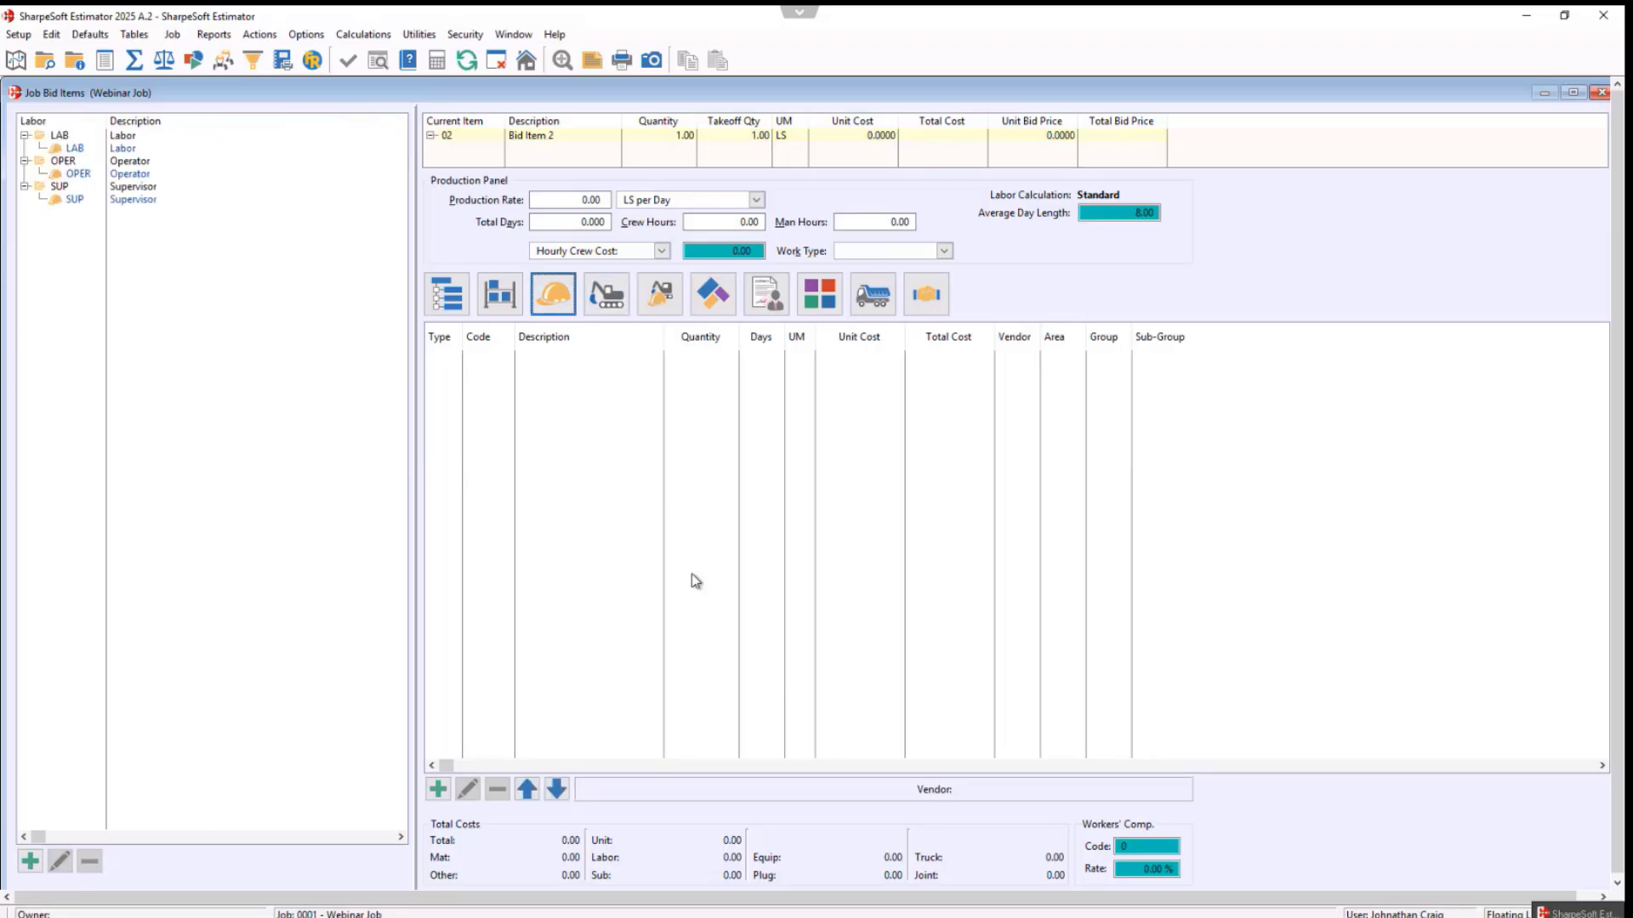
click(601, 304)
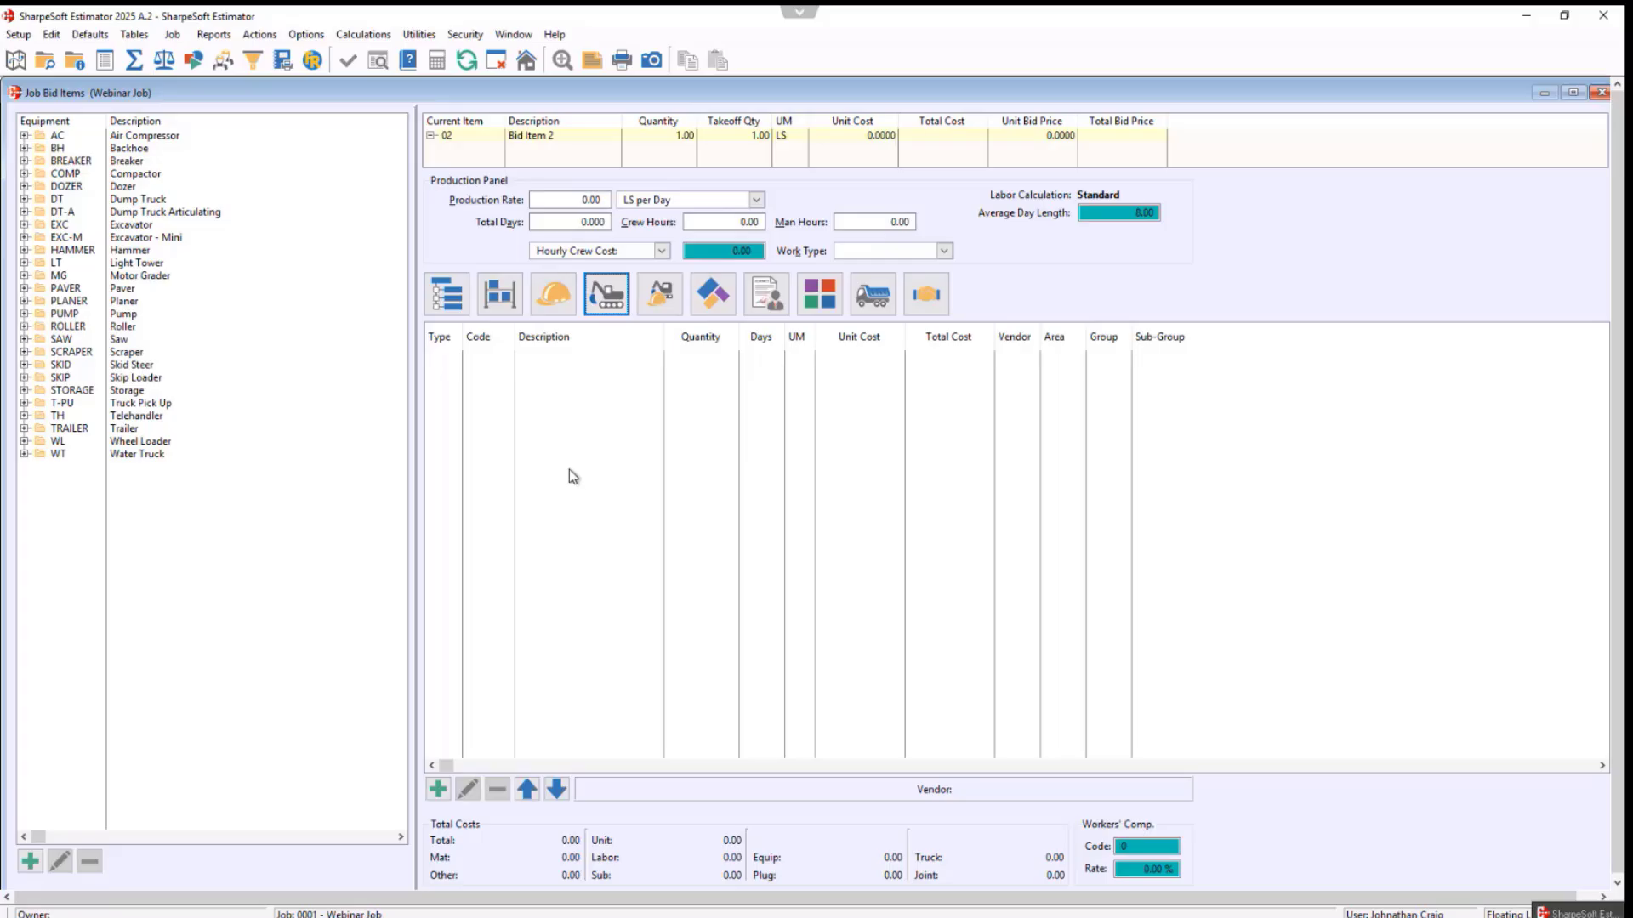
key(Escape)
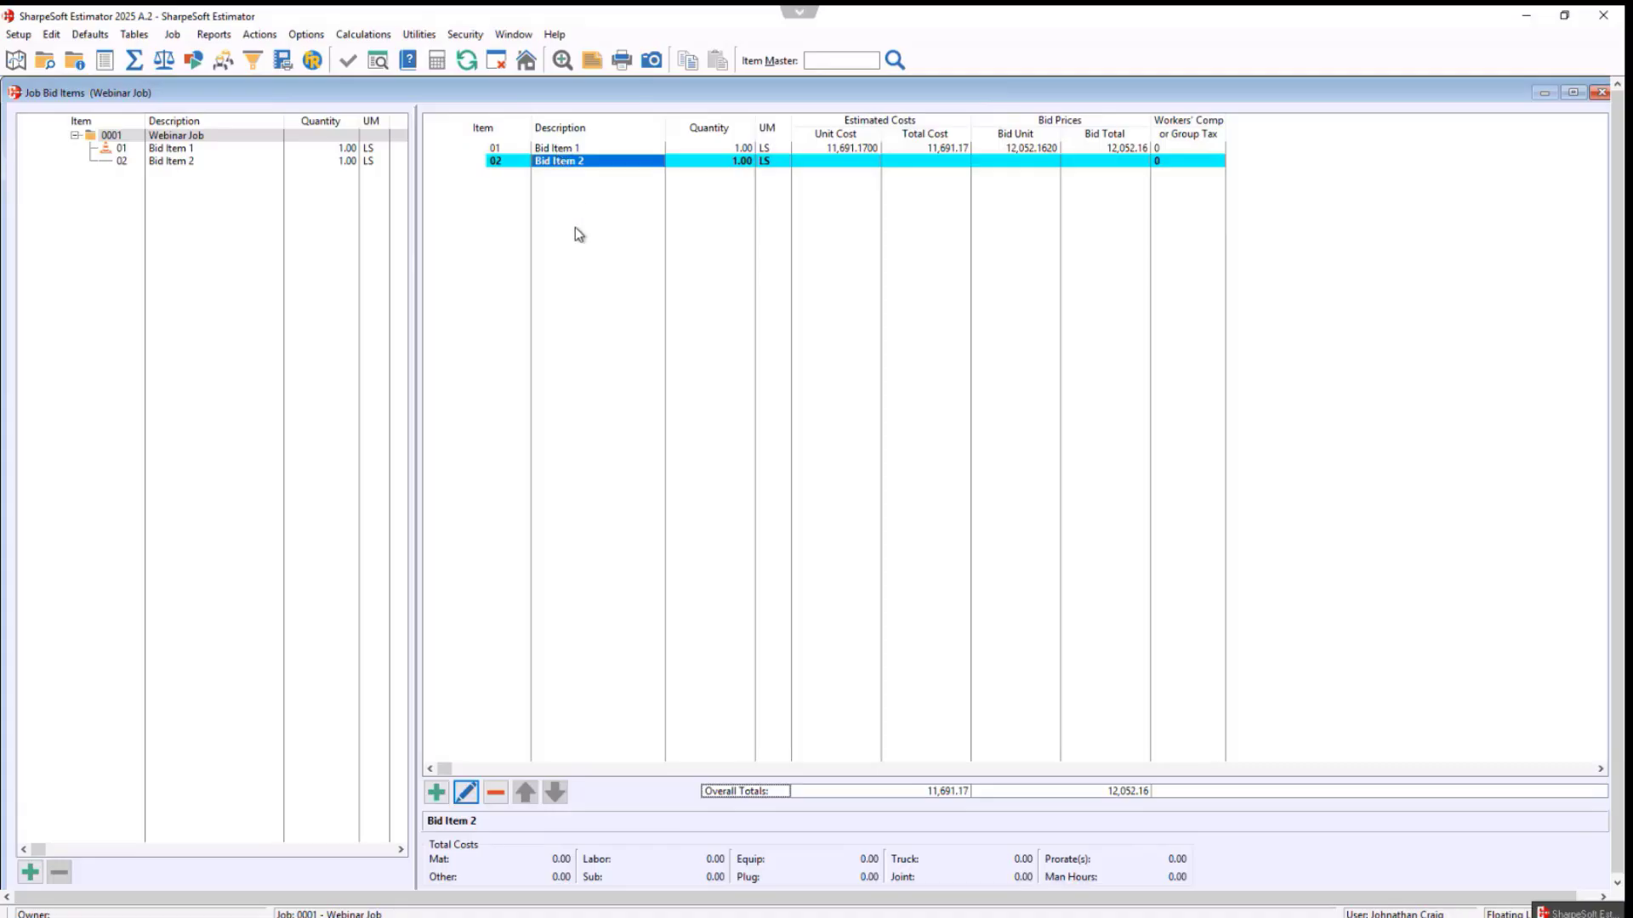
- Add a sub-level item named Sublevel 1 under Bid Item 2, with quantity 1 and unit LS
double_click(570, 164)
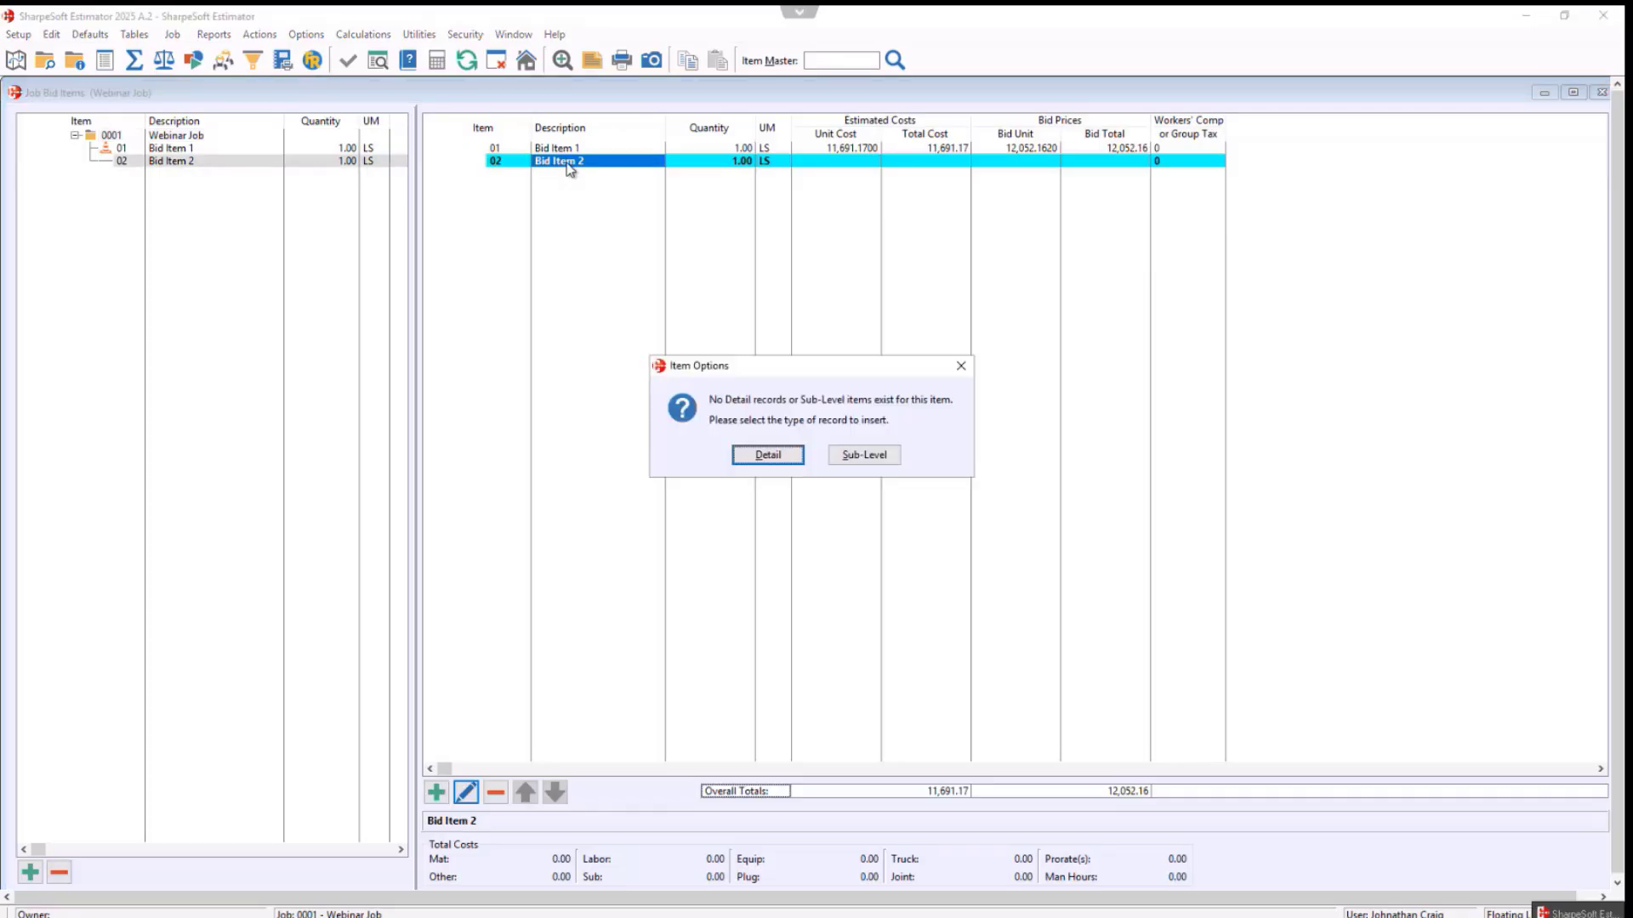
click(860, 456)
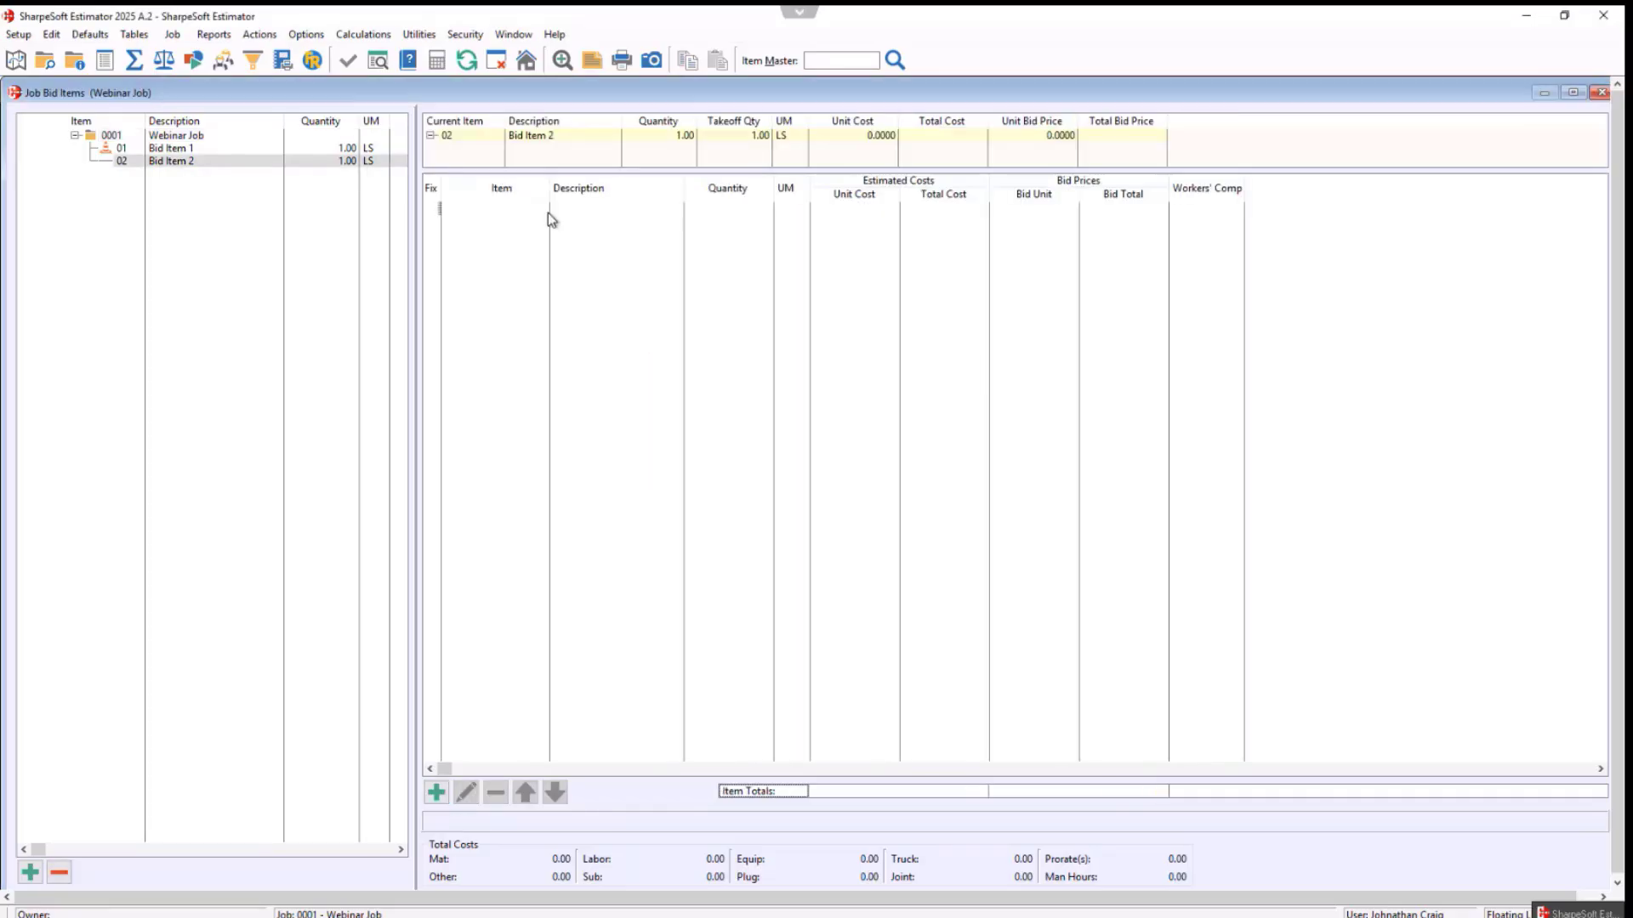
click(436, 792)
key(Tab)
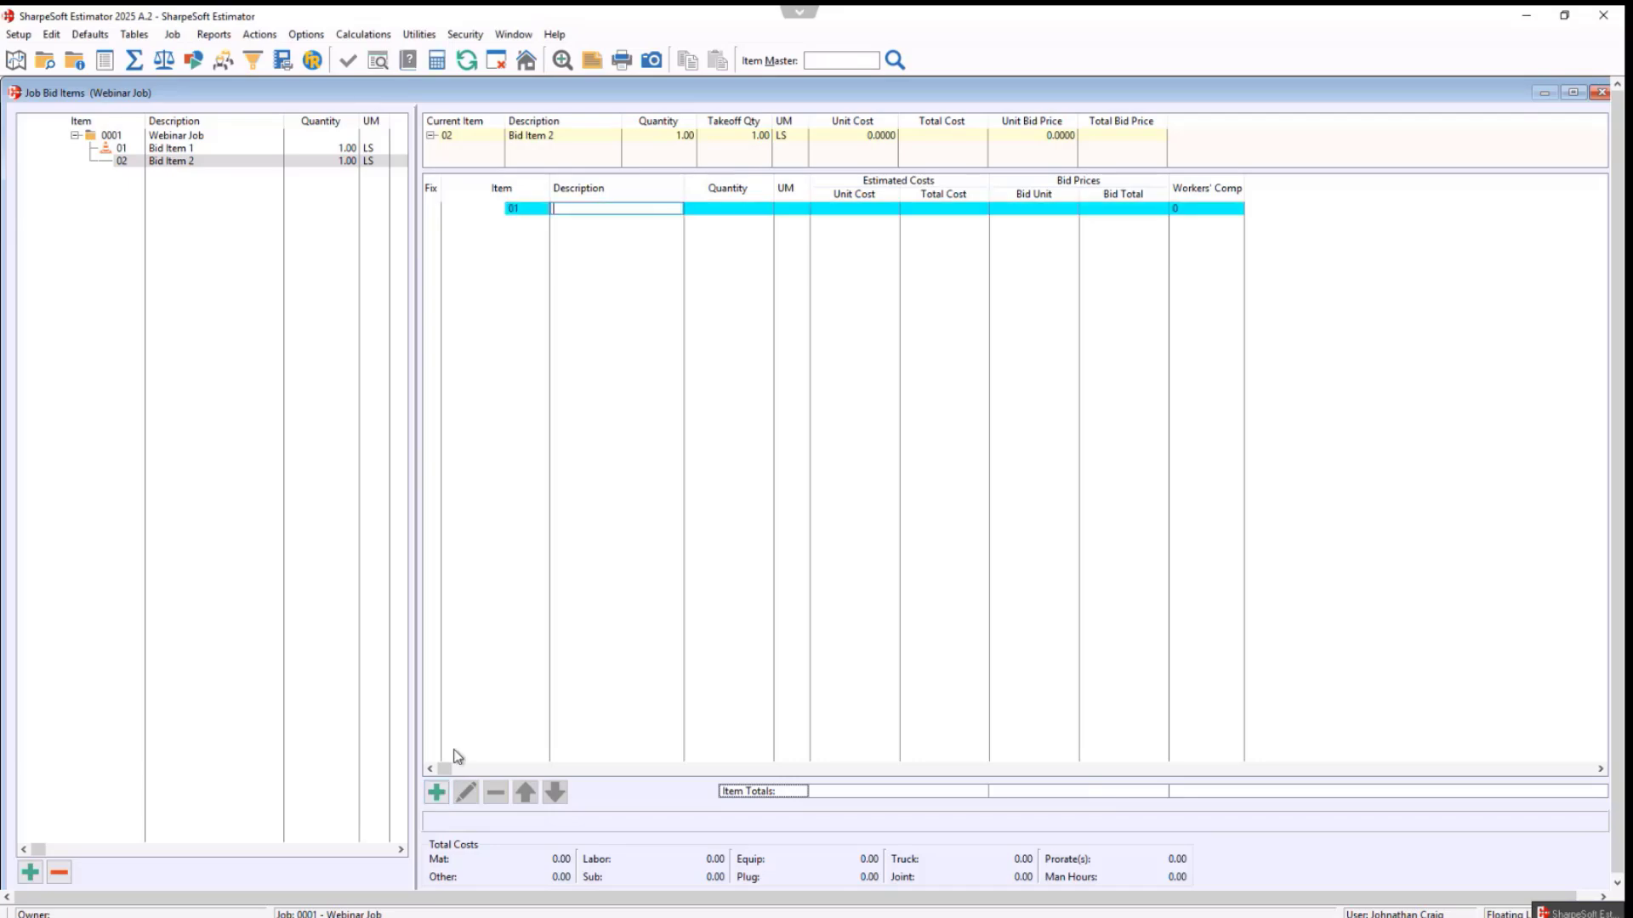
text(Sublevel 1)
key(Tab)
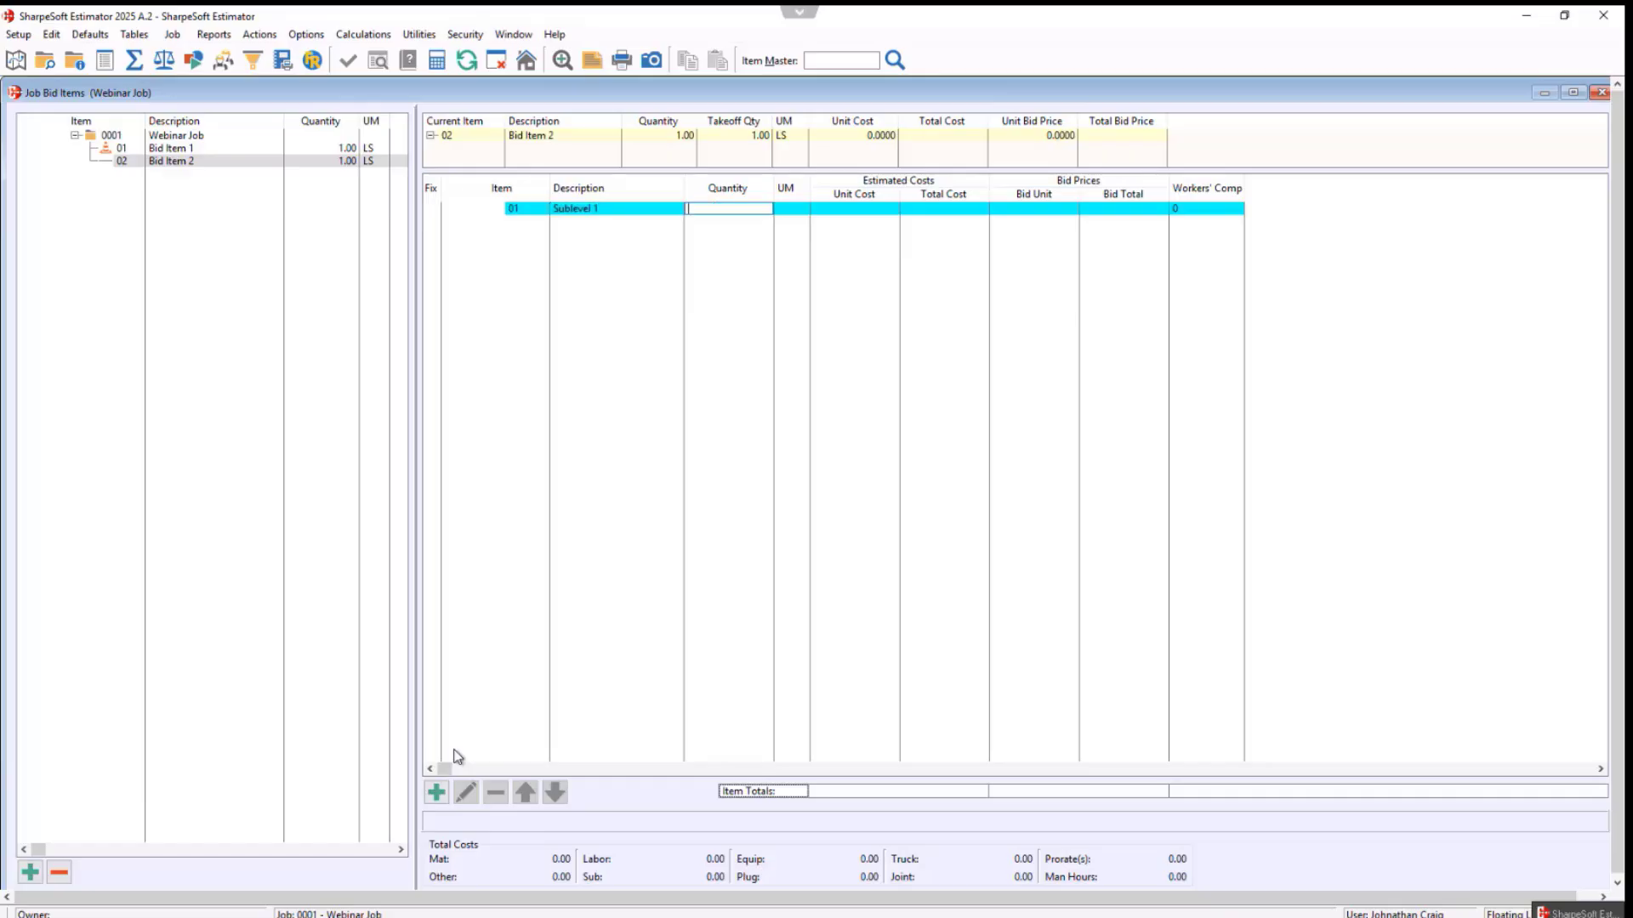
text(1)
key(Tab)
text(L)
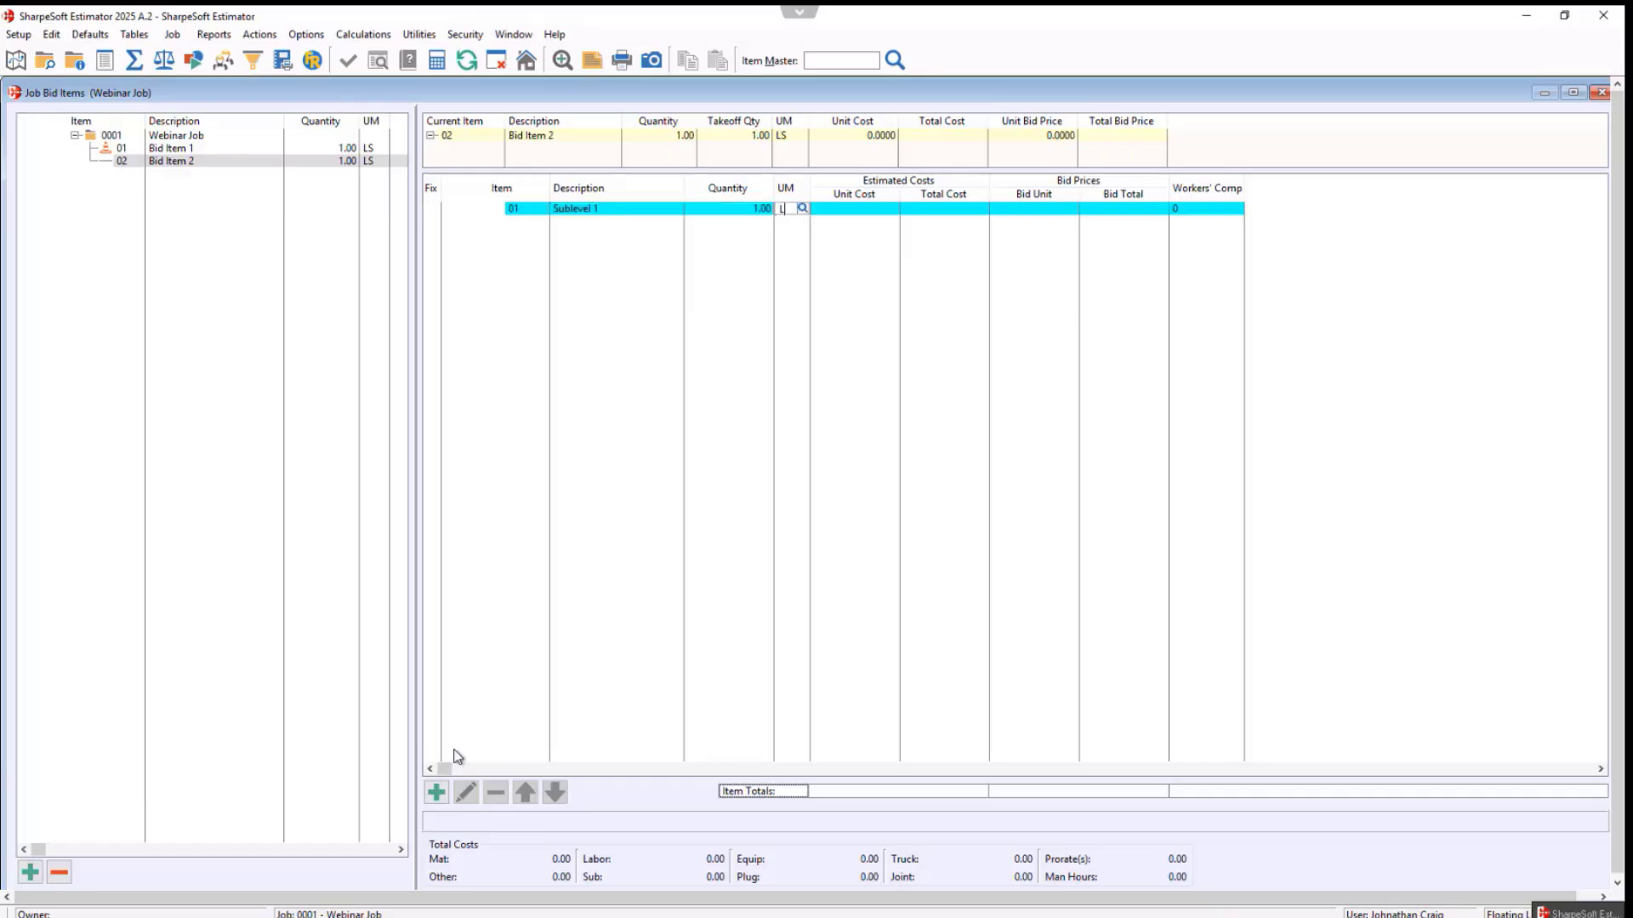
text(S)
key(Return)
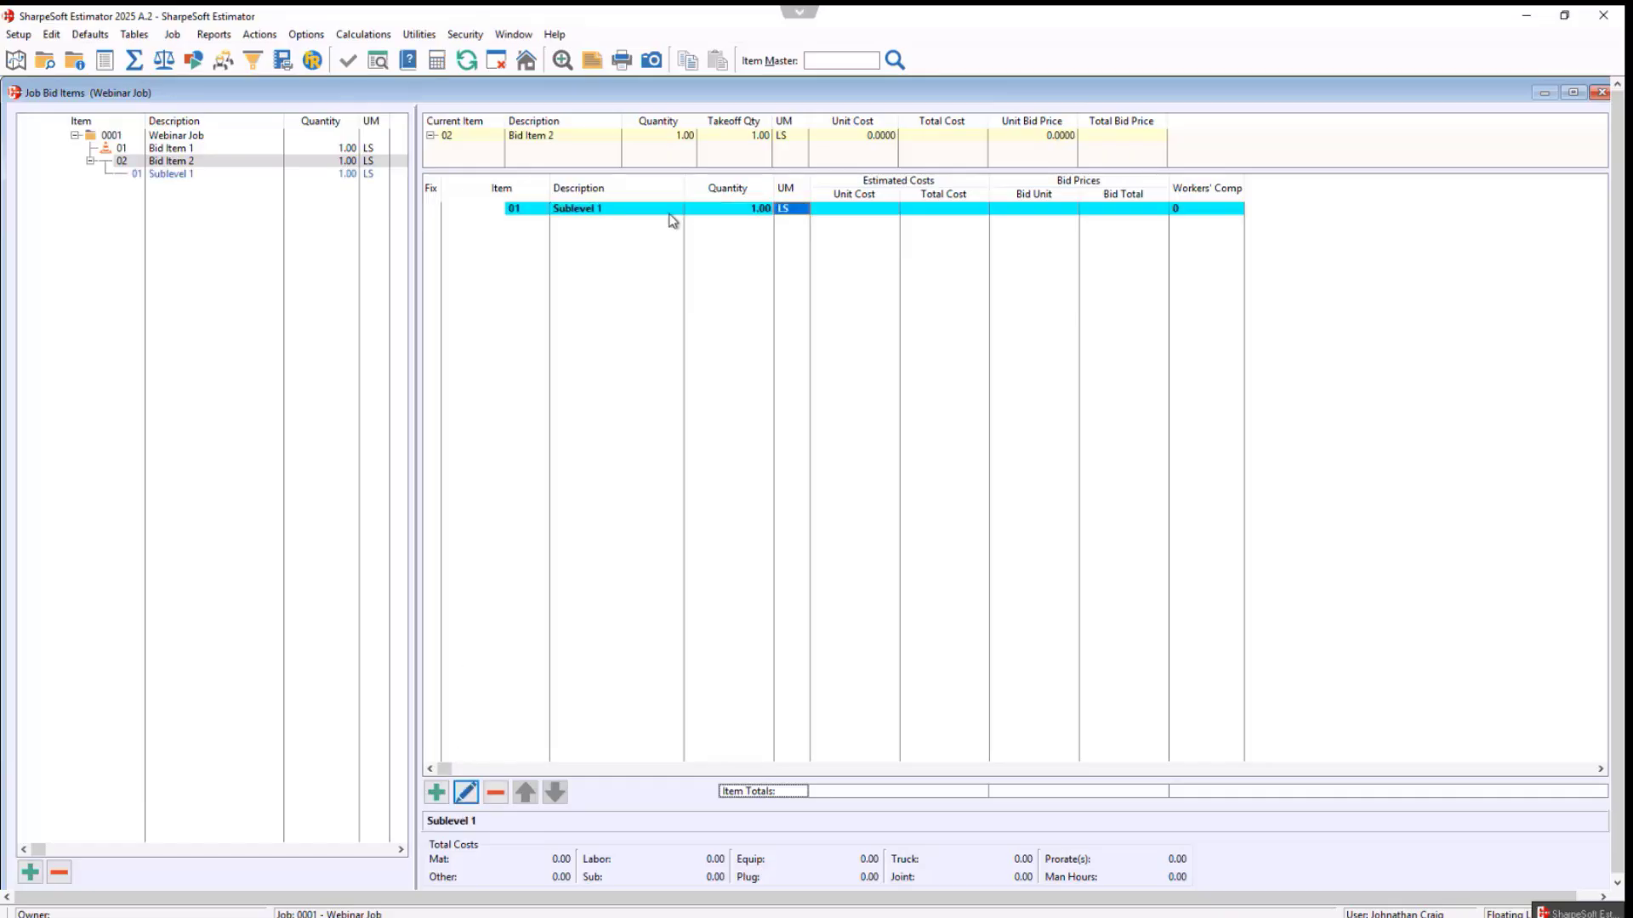
- Open Sublevel 1 for detail entry and add Operator labor for 1 day
double_click(623, 210)
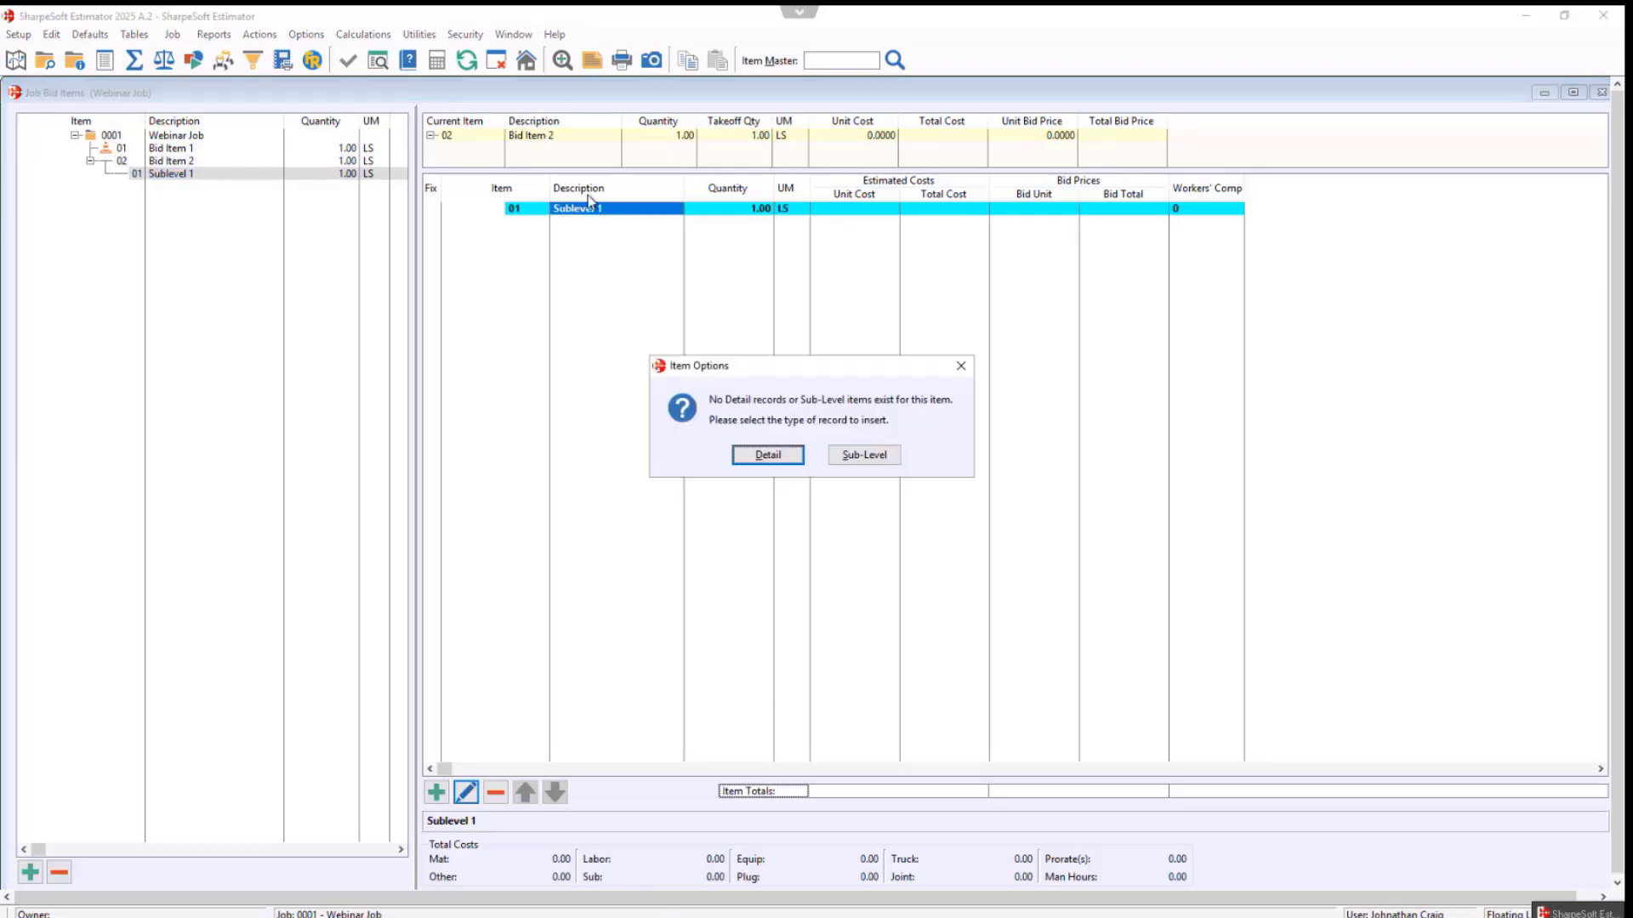
click(768, 456)
click(552, 295)
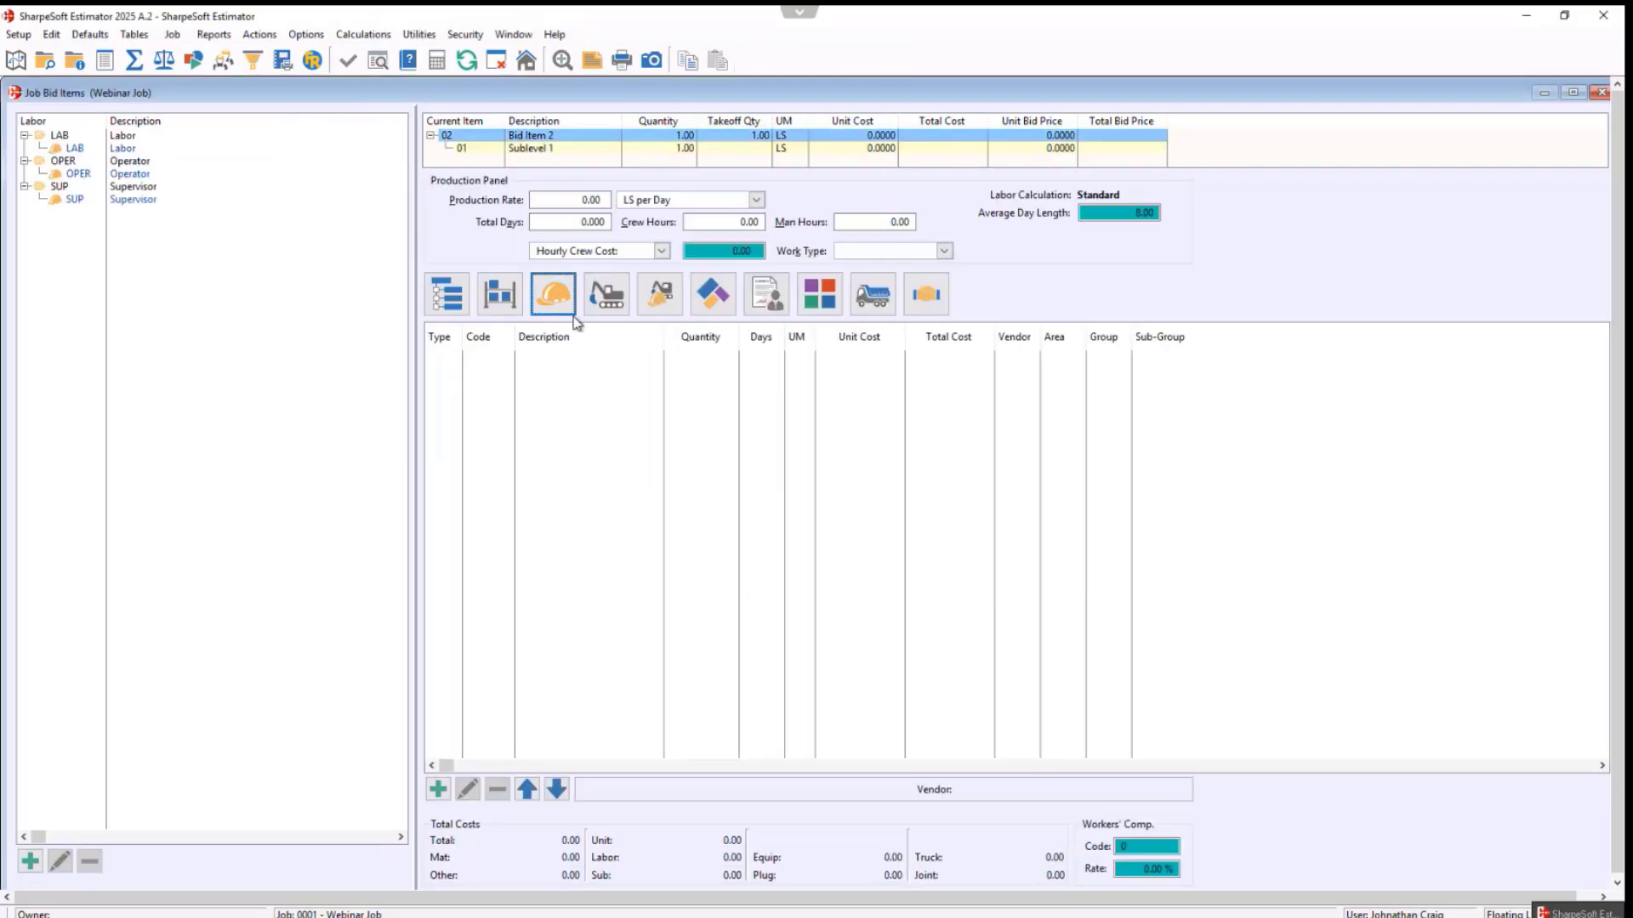
drag(136, 174, 686, 371)
click(764, 358)
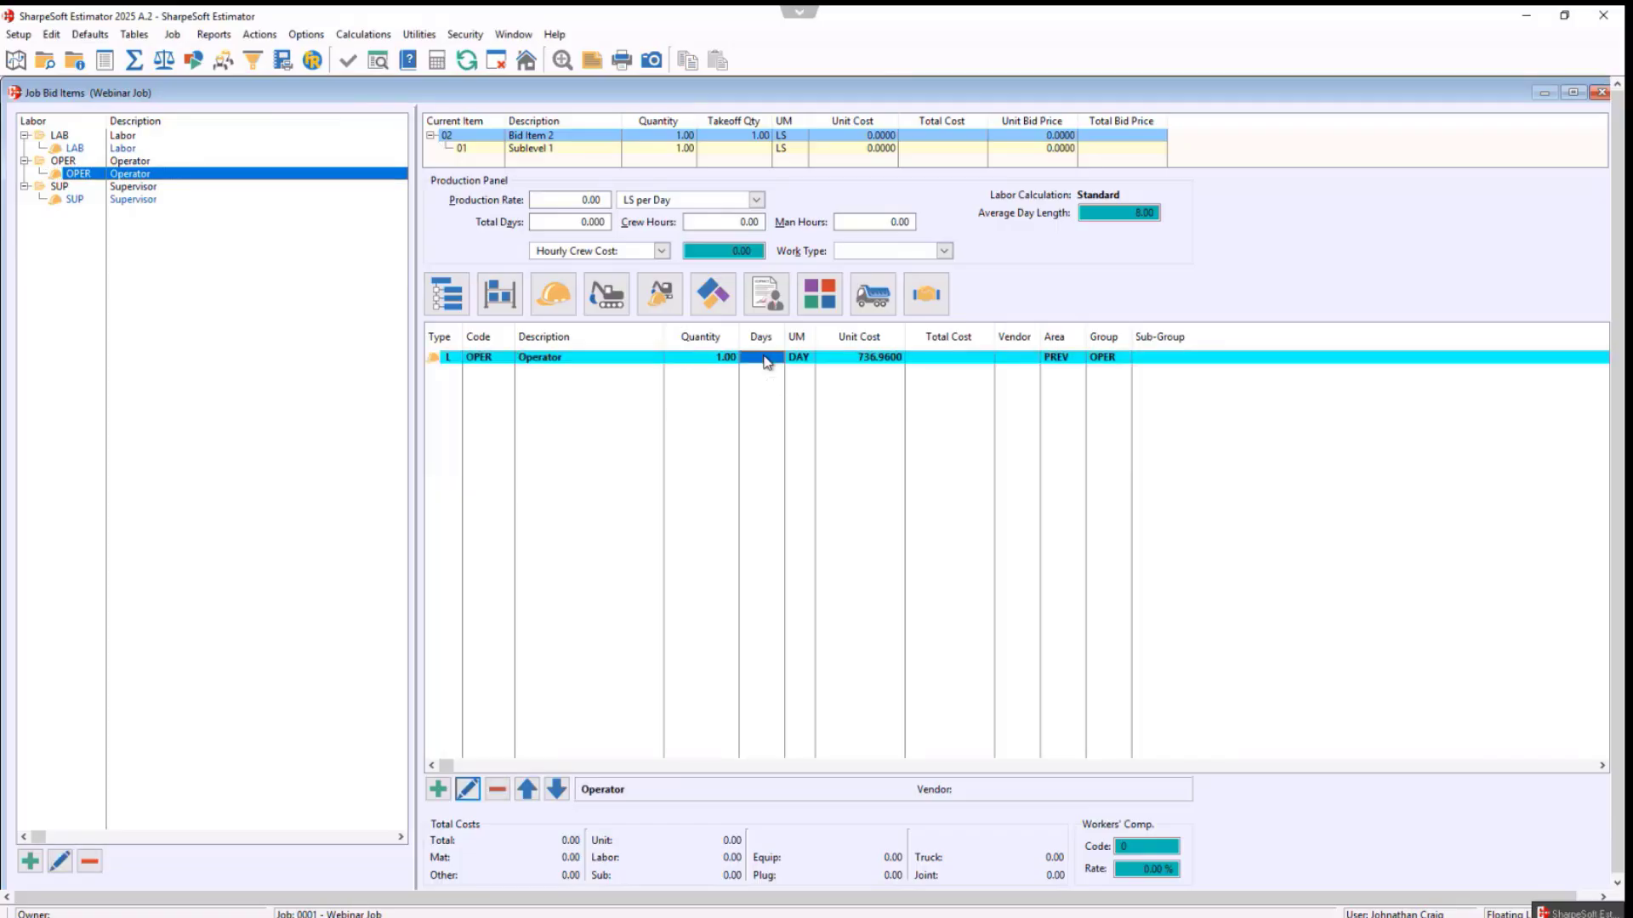
text(1)
key(Return)
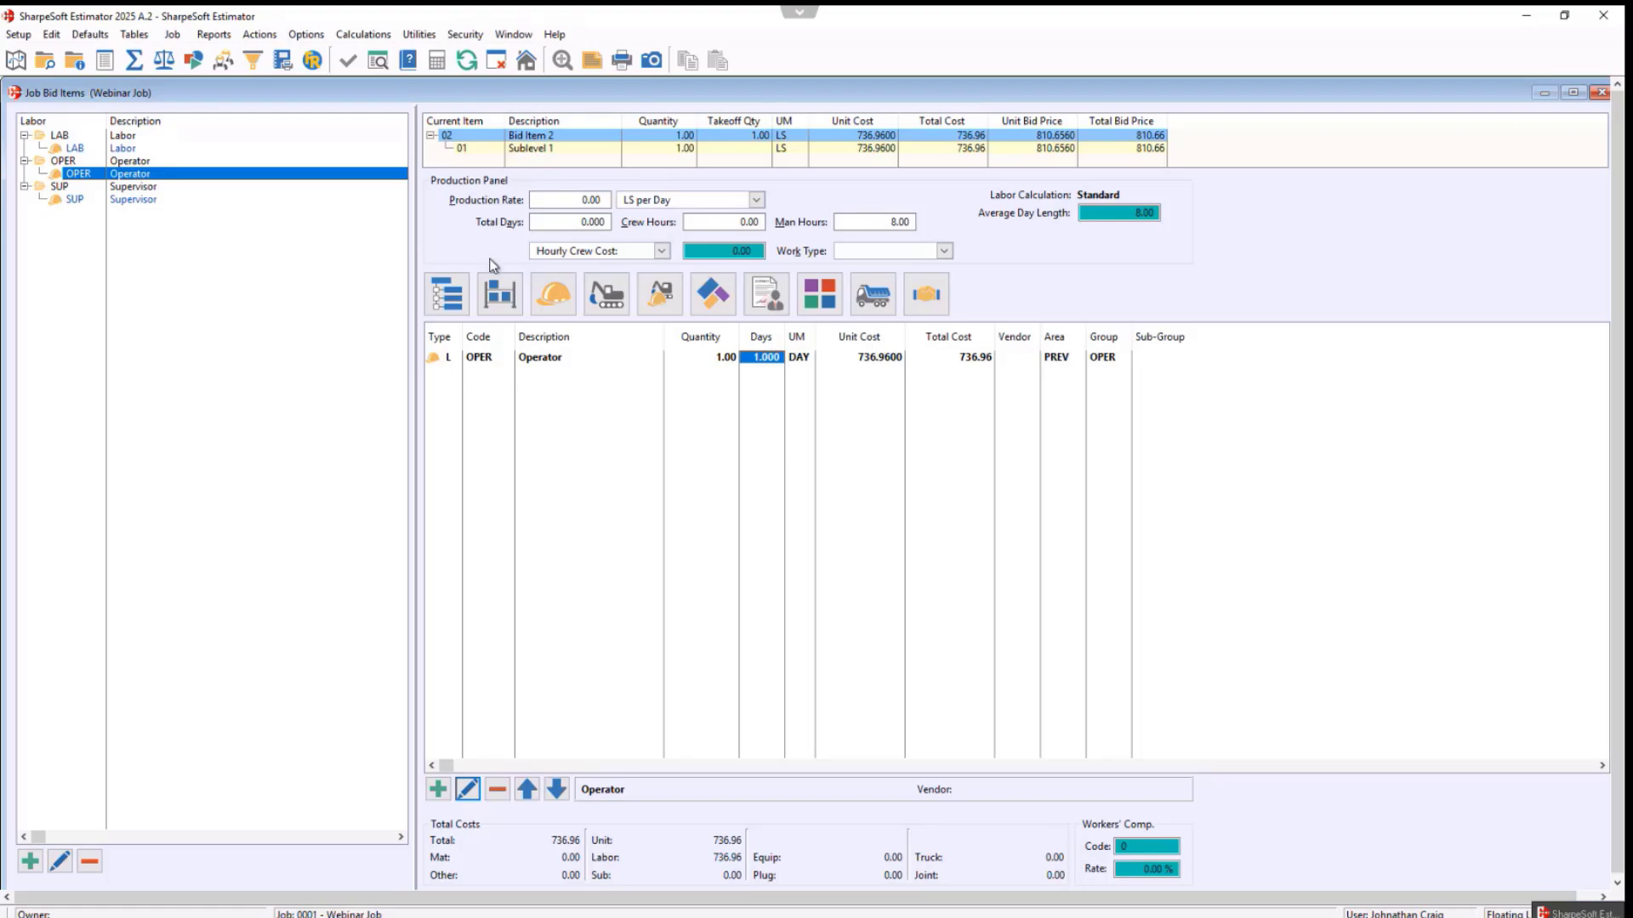
- Show the bid-item tree and examine how Sublevel 1 sits under Bid Item 2, returning to the job's bid item list
click(449, 301)
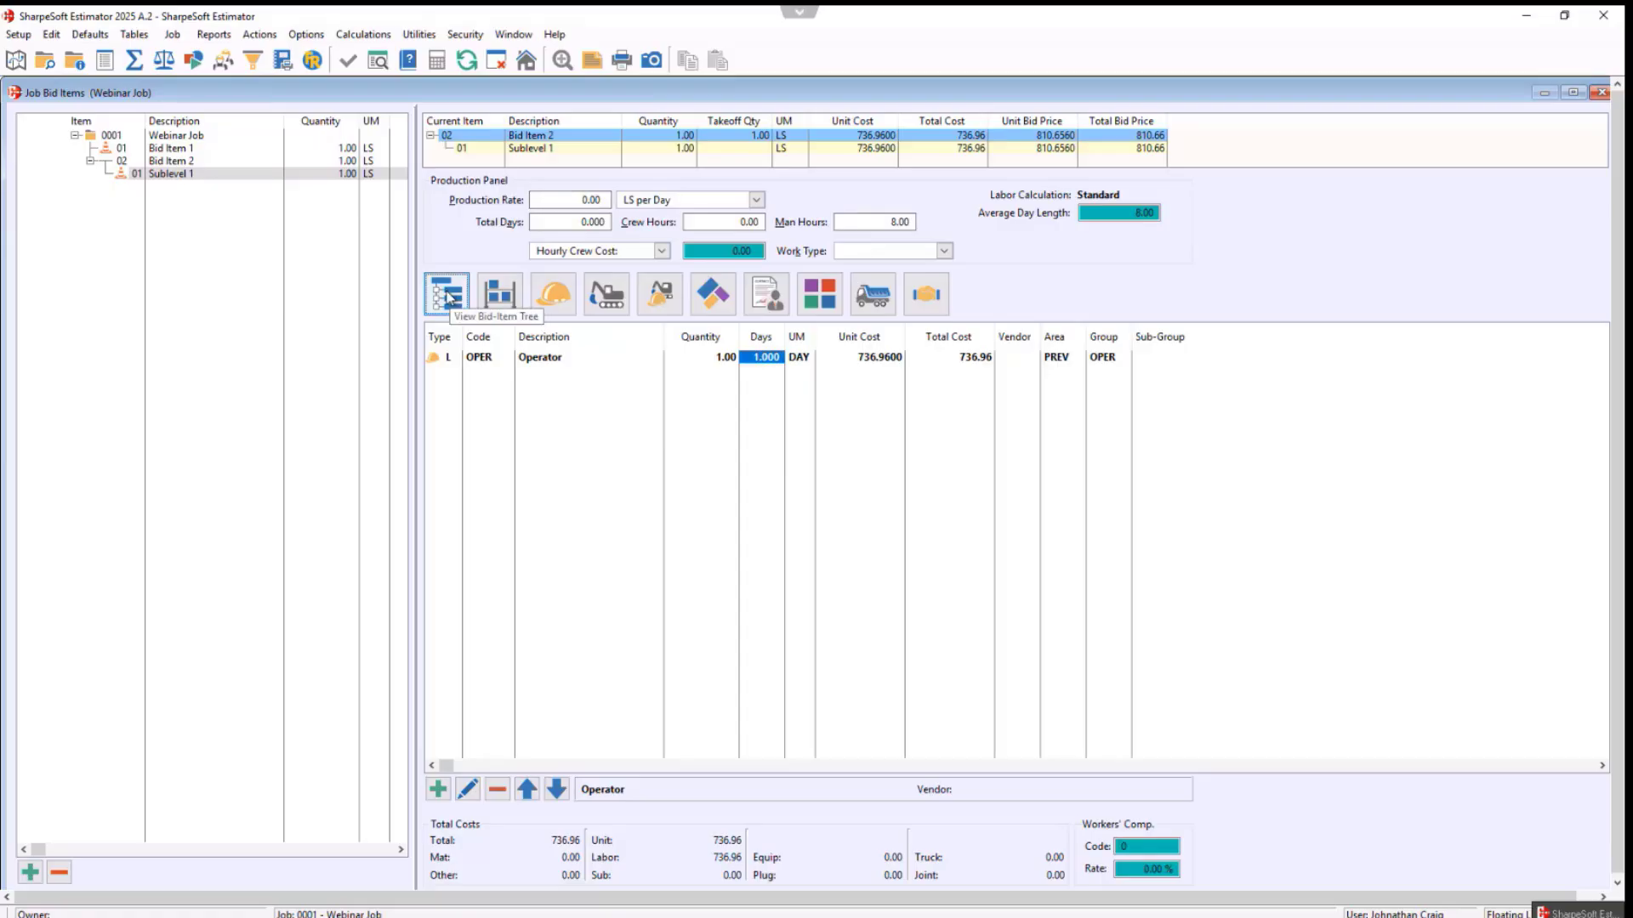
click(177, 137)
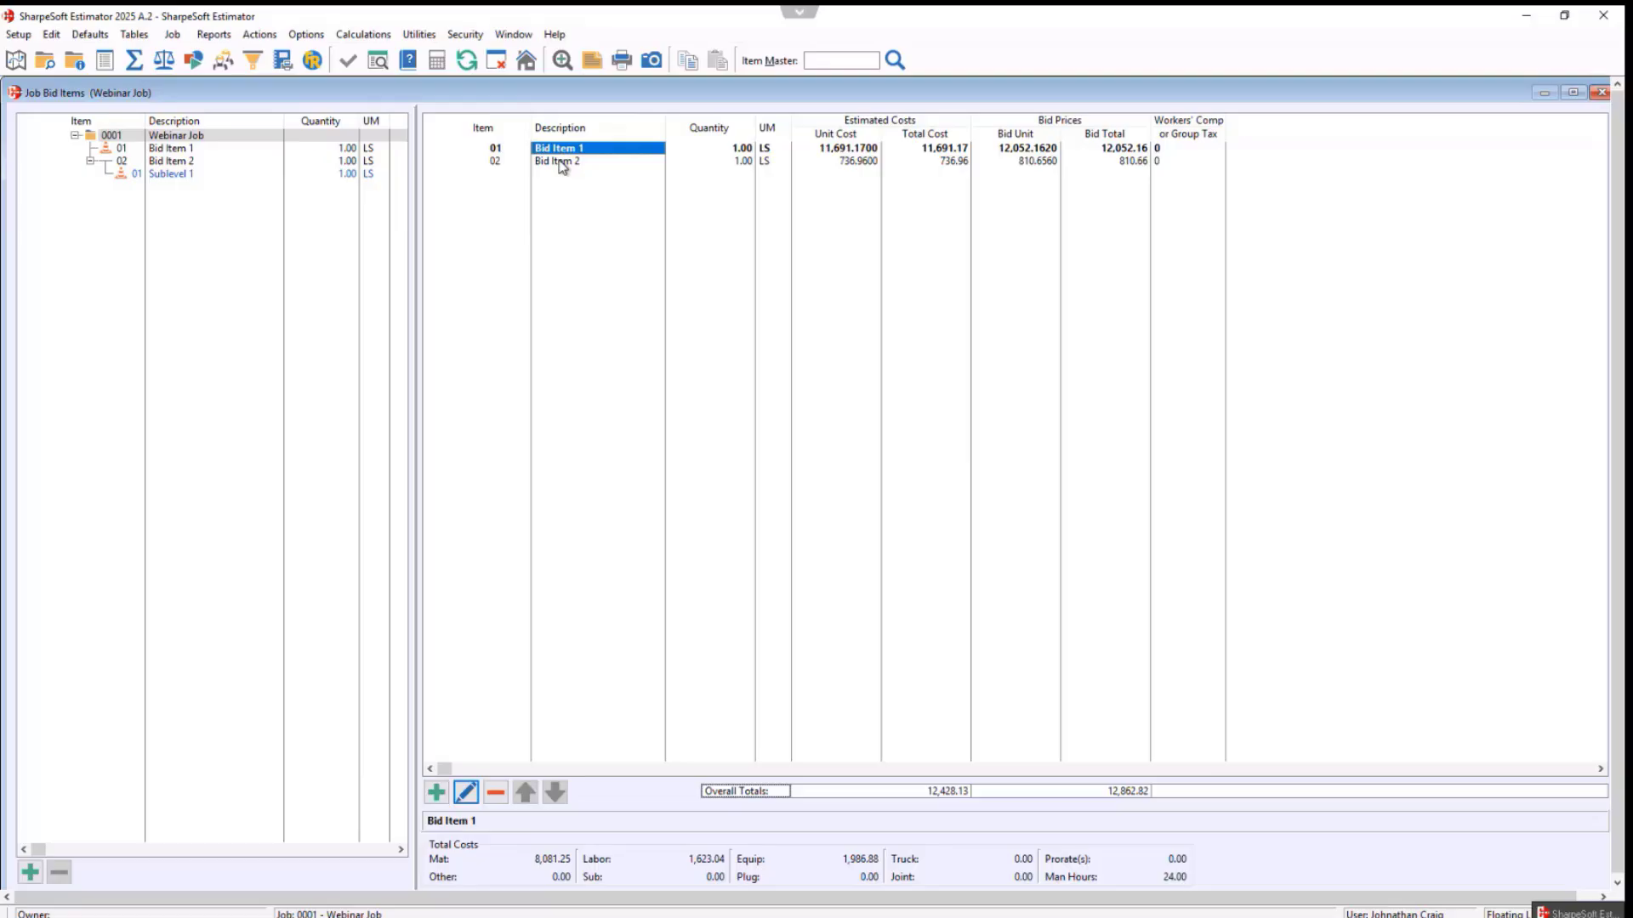
click(176, 174)
double_click(178, 176)
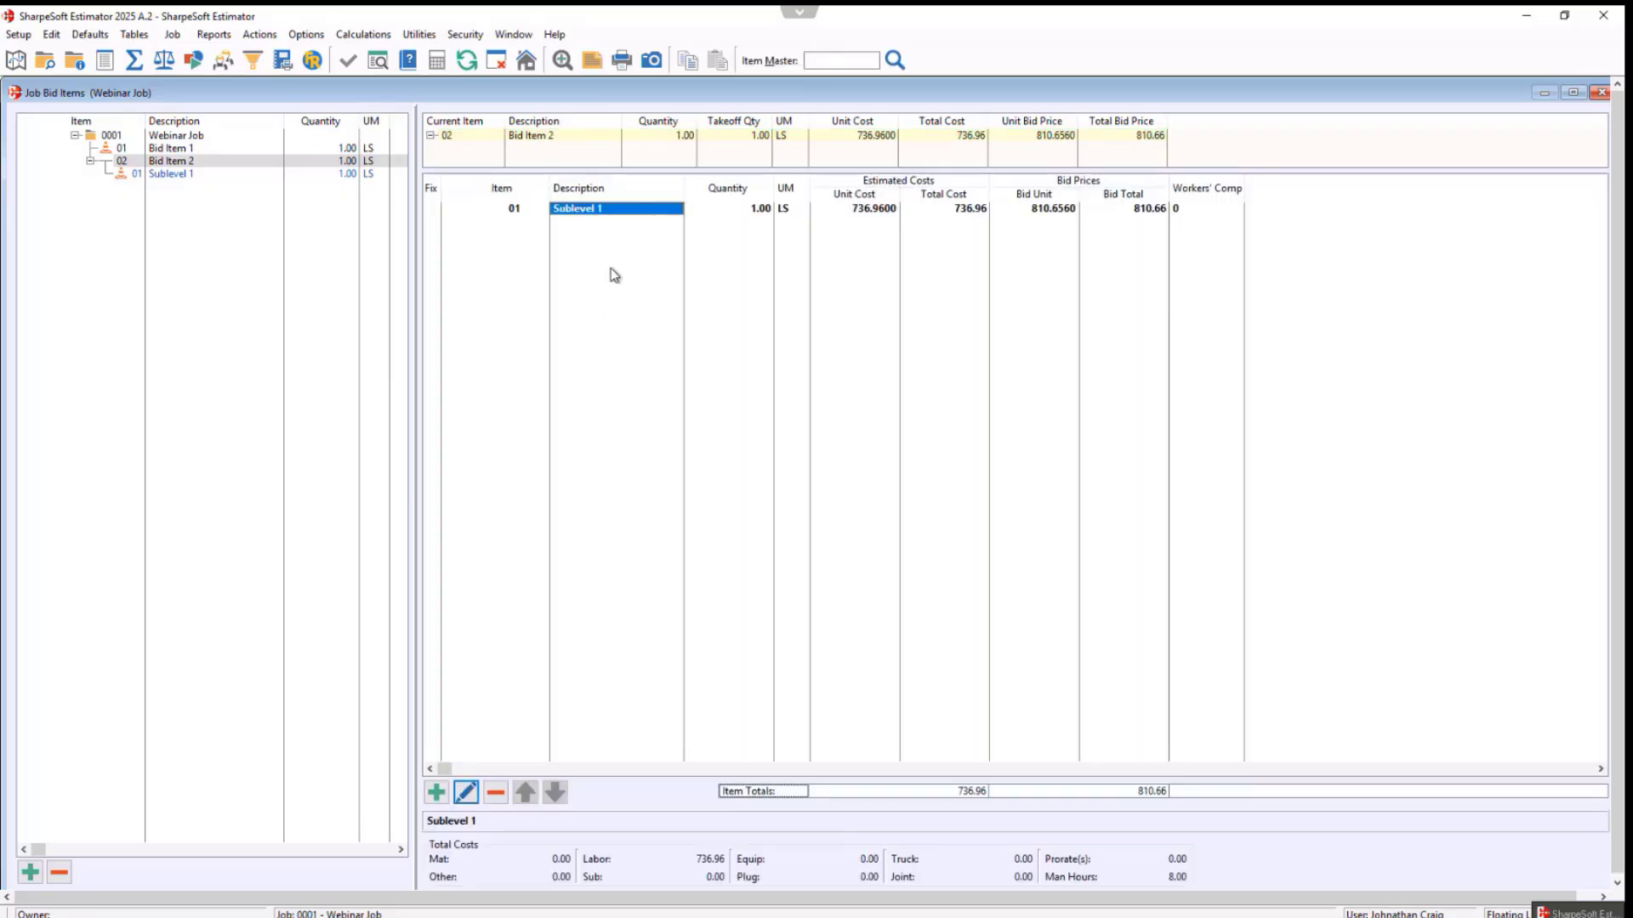
key(Escape)
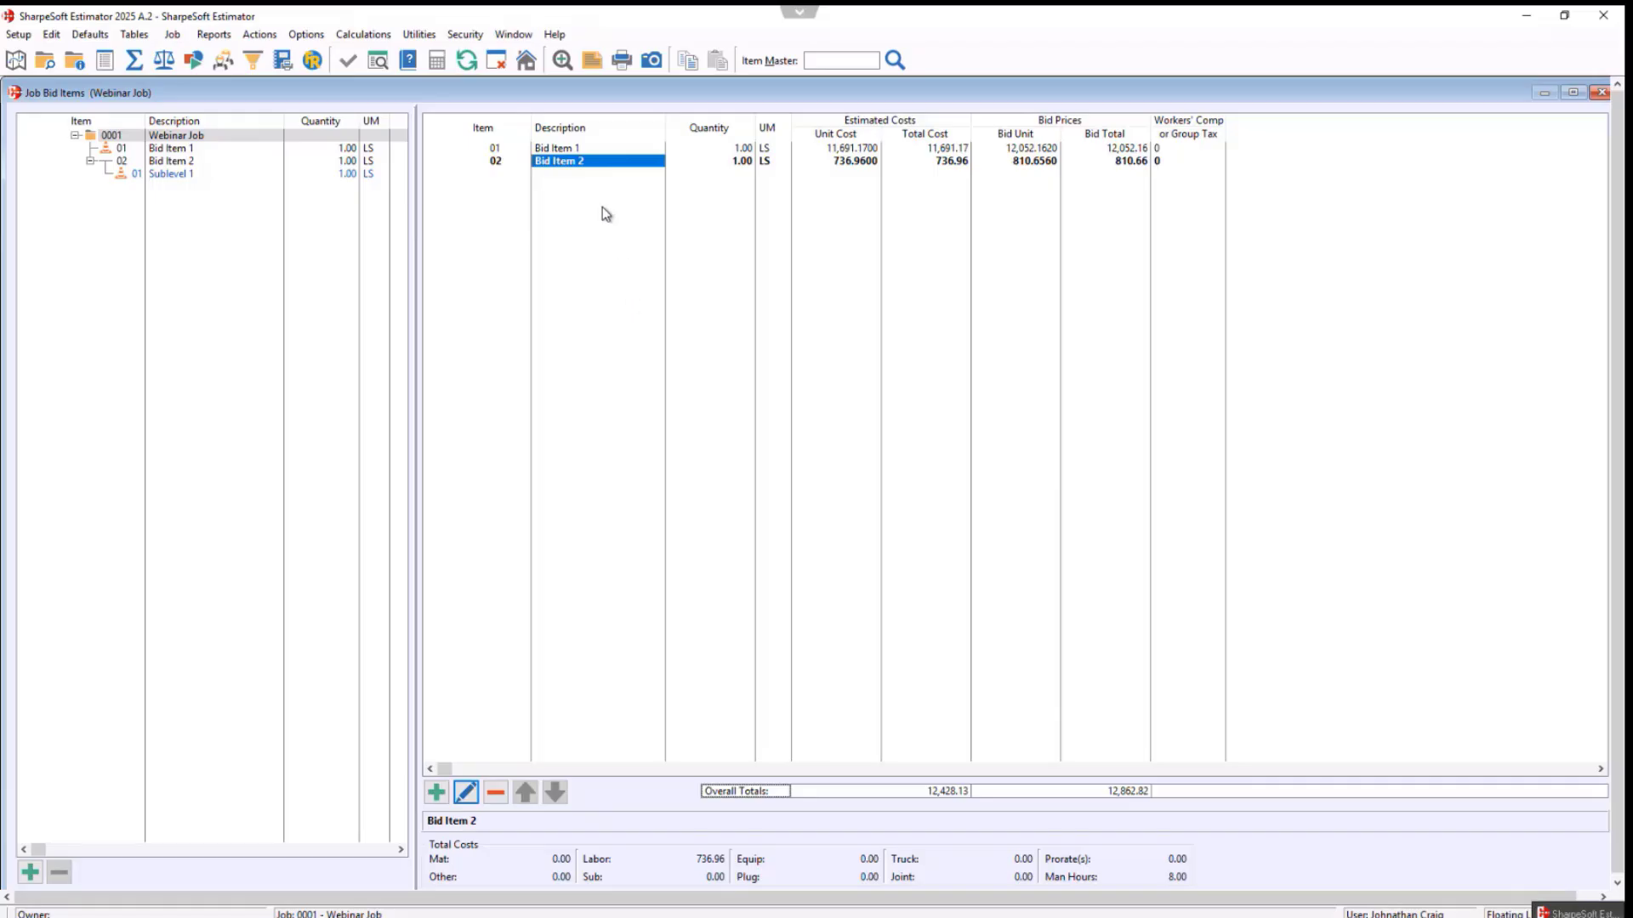
- Review Bid Item 1's detail lines, return to the bid item list, and select Bid Item 1's quantity
double_click(582, 150)
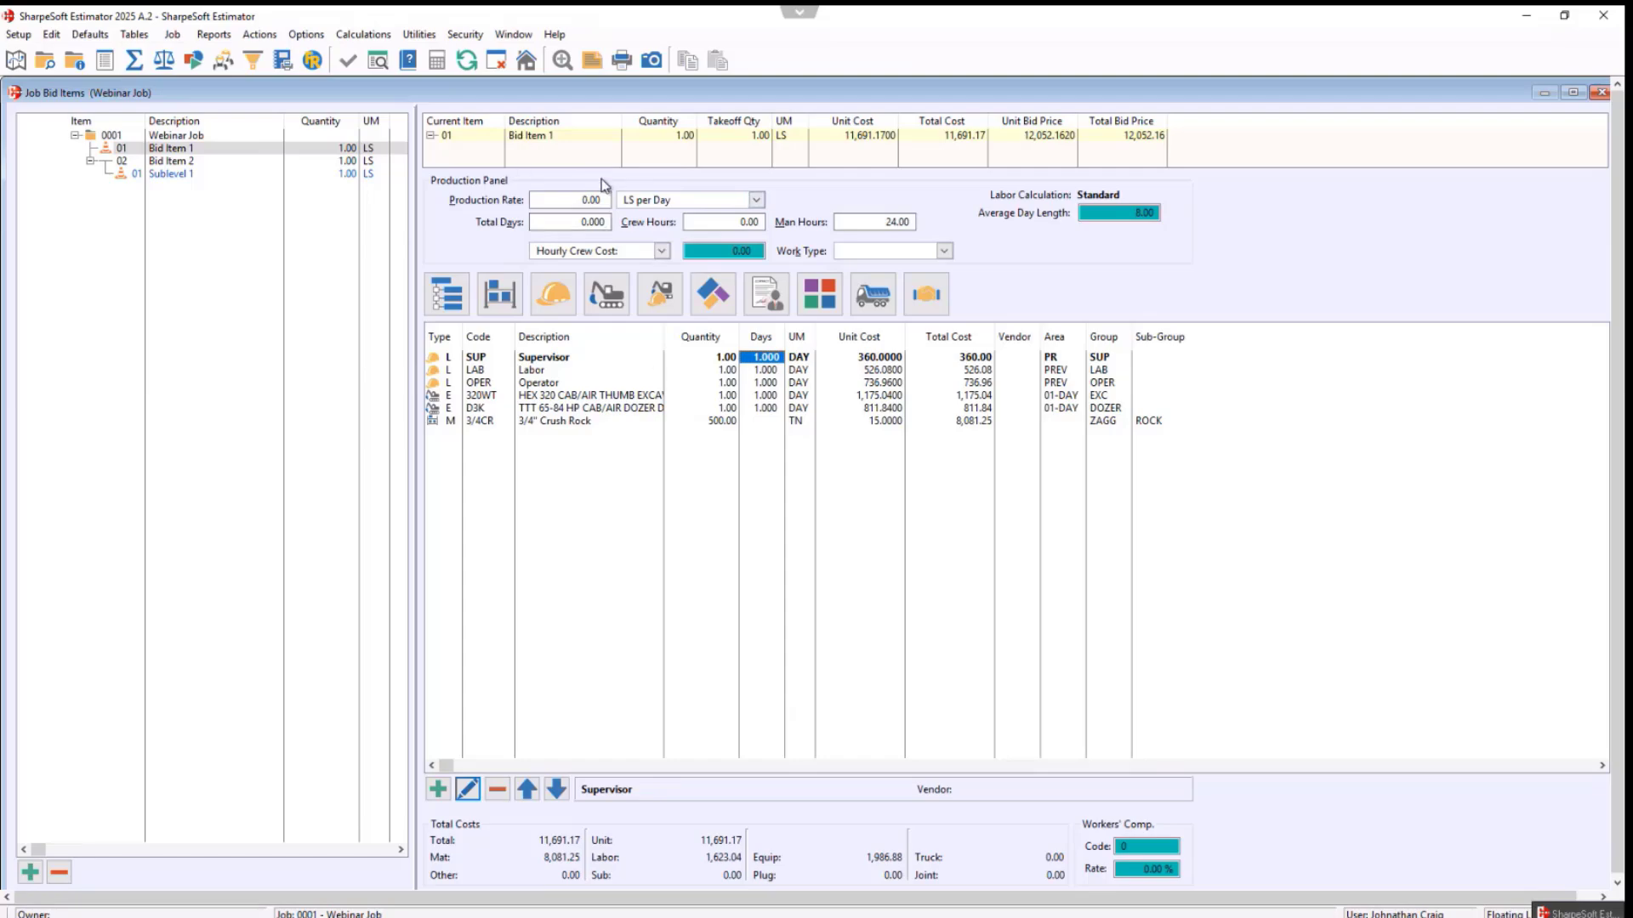
double_click(670, 164)
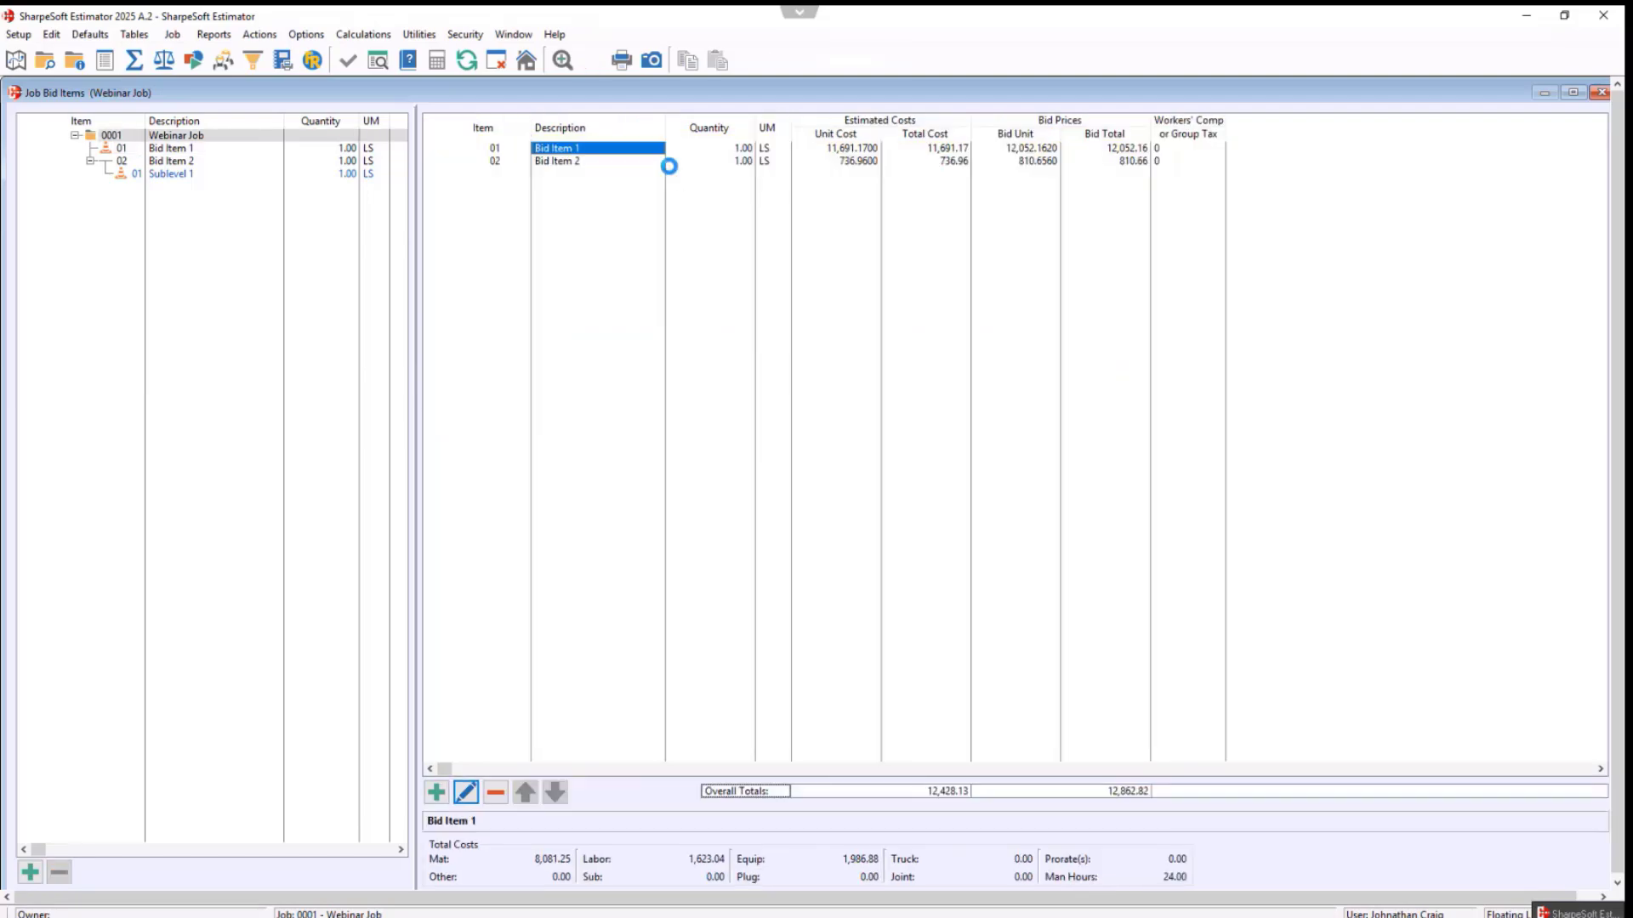
click(742, 152)
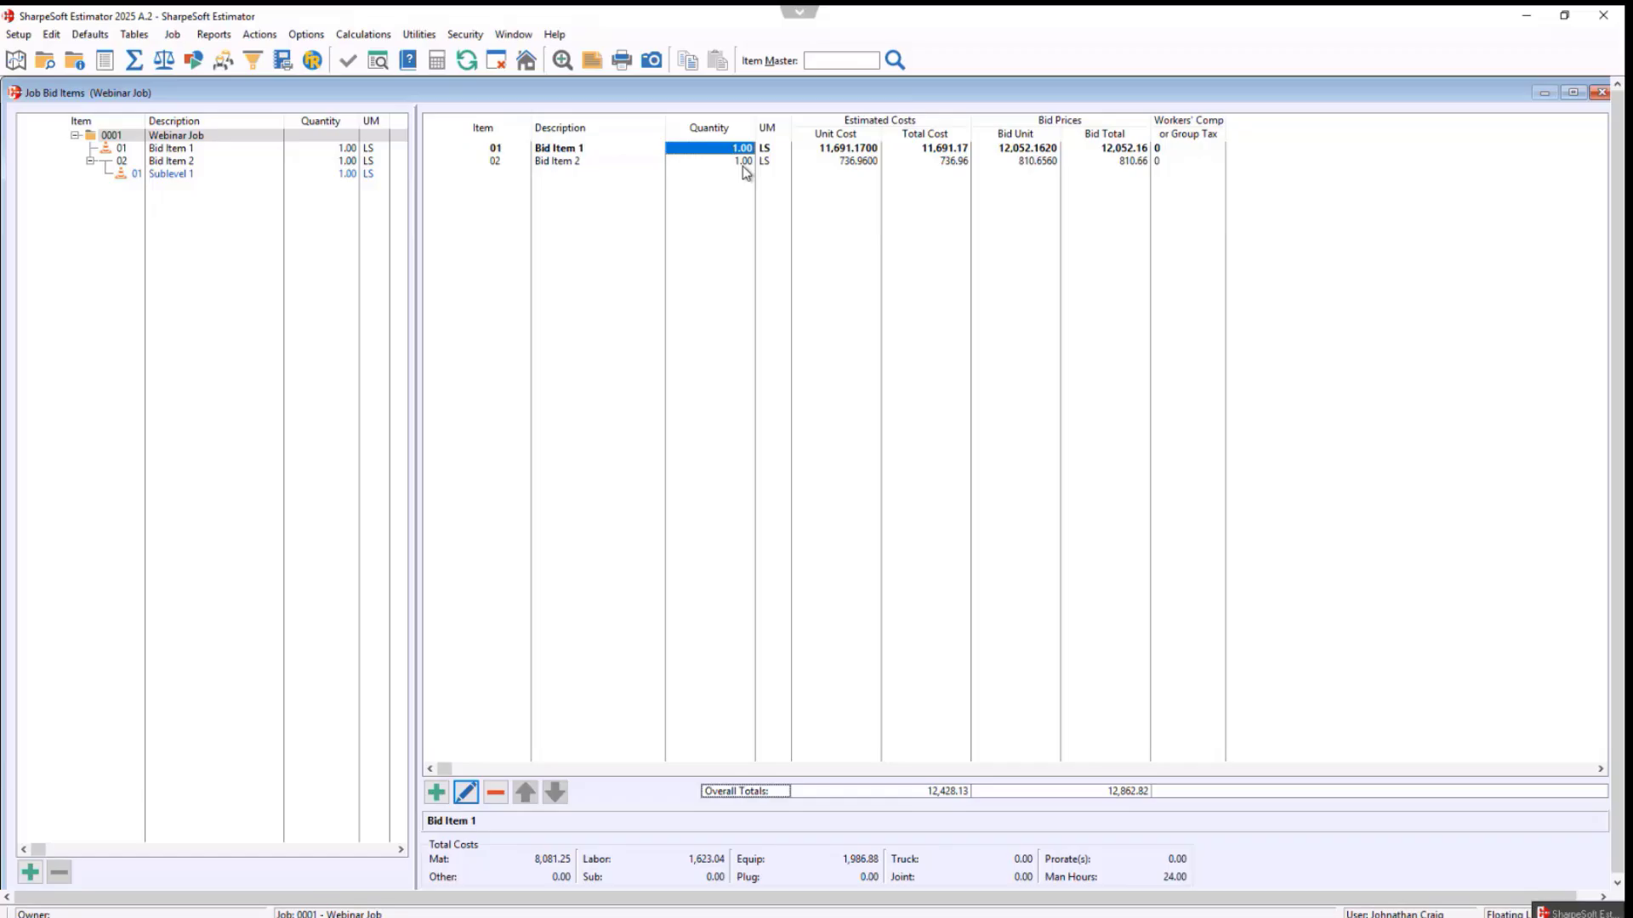
- Set Bid Item 1's quantity to 1,000 without adjusting sub-item and detail costs, and change its unit of measure to LF
text(100)
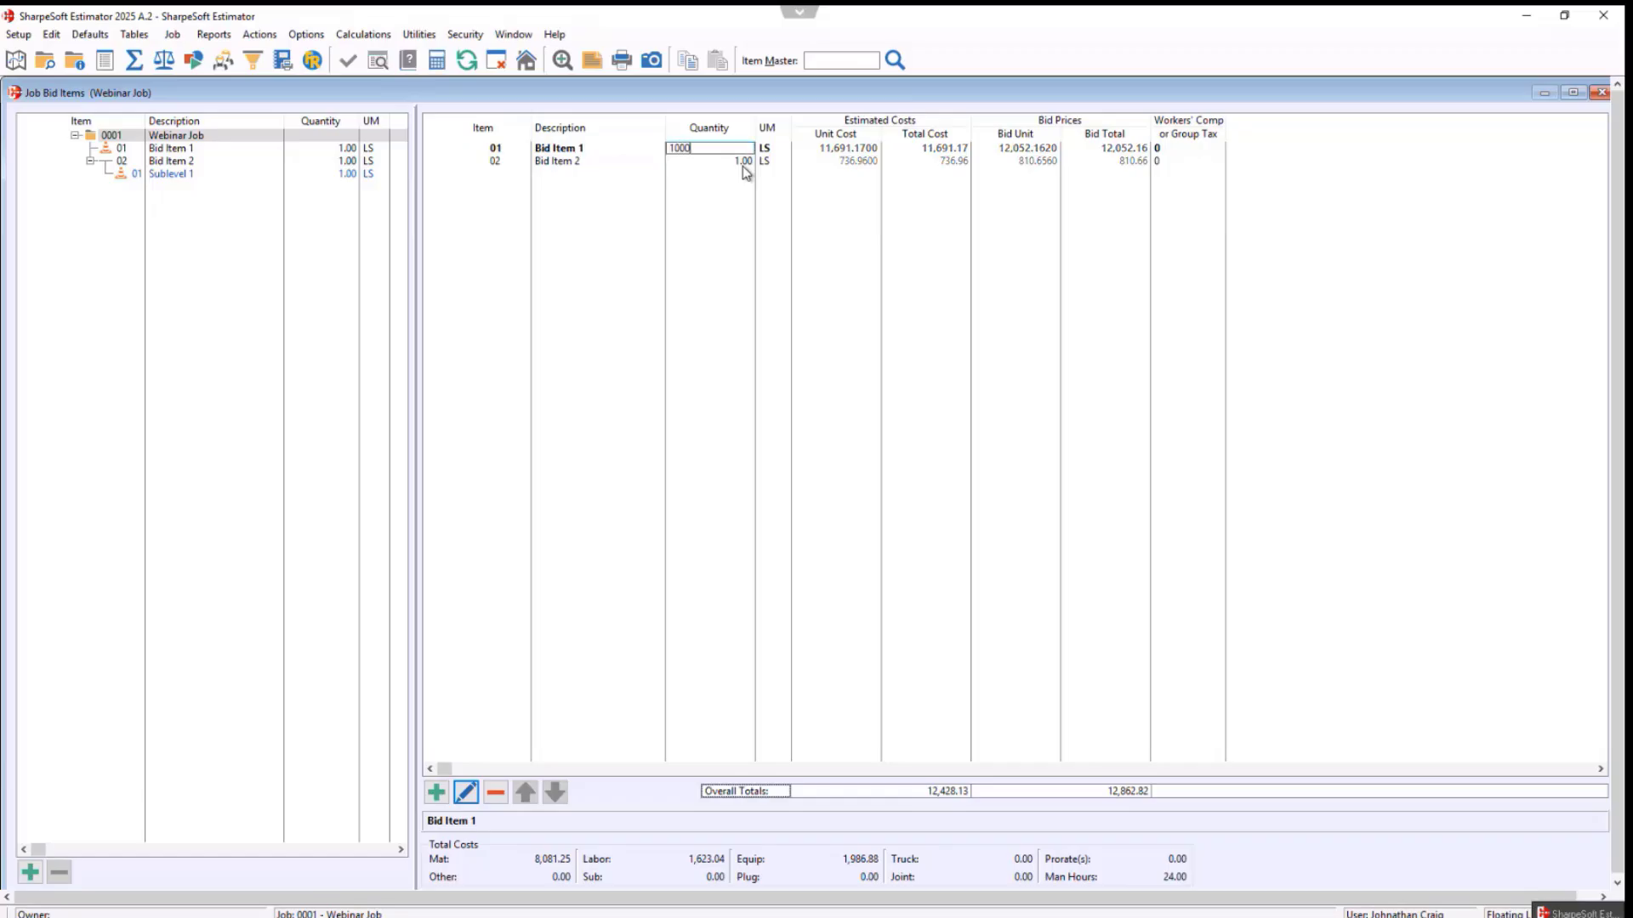
key(Return)
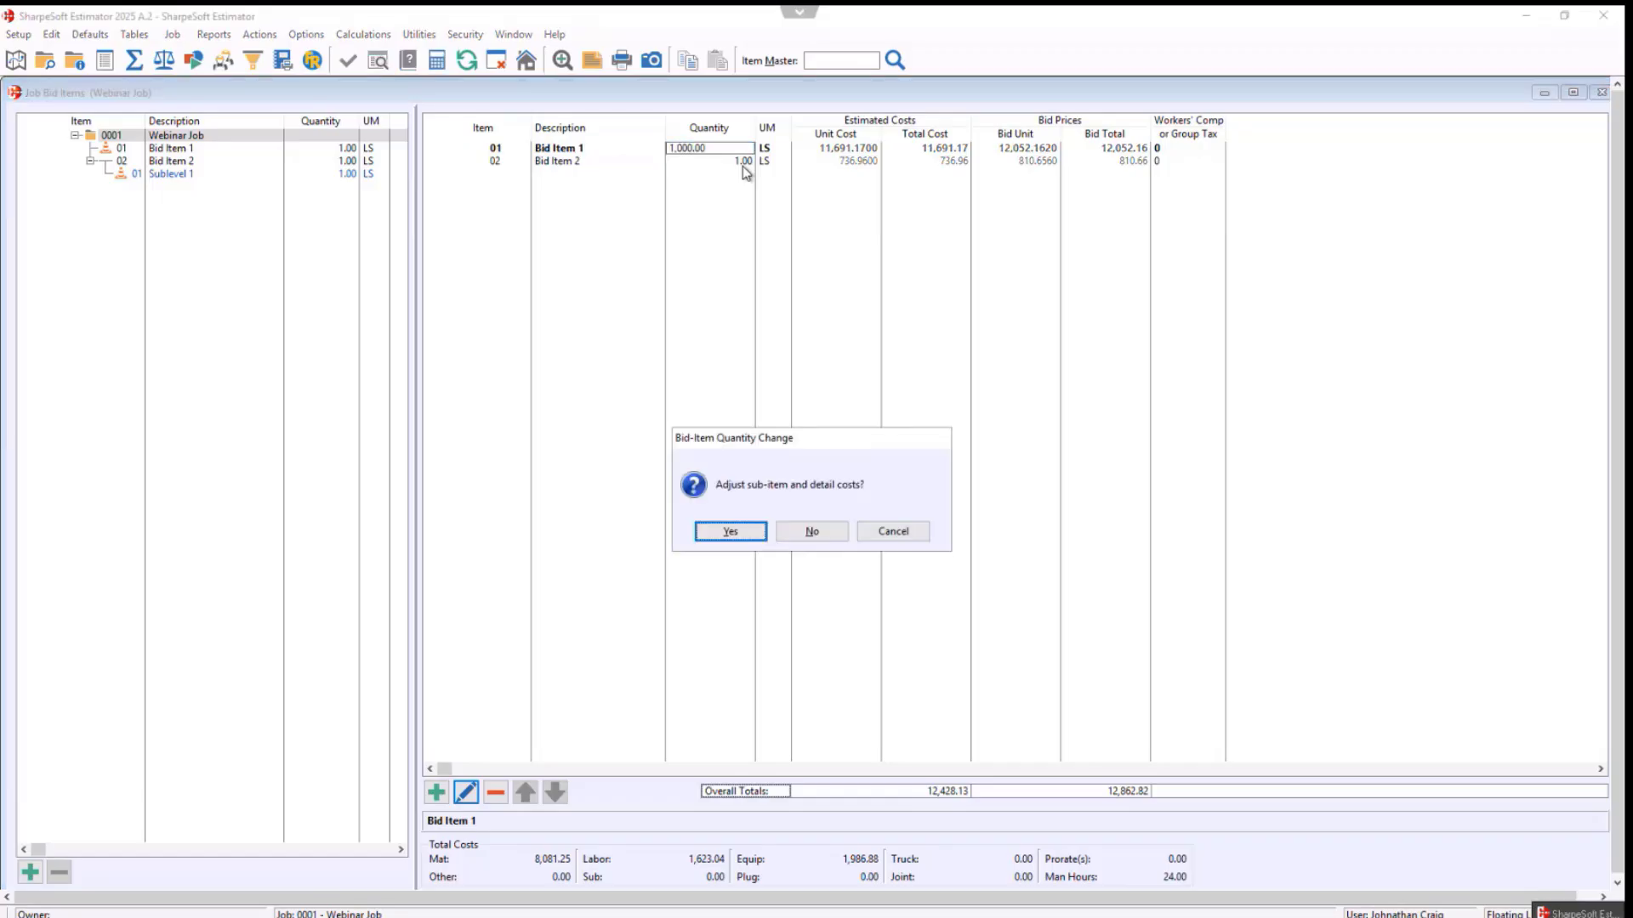
click(807, 533)
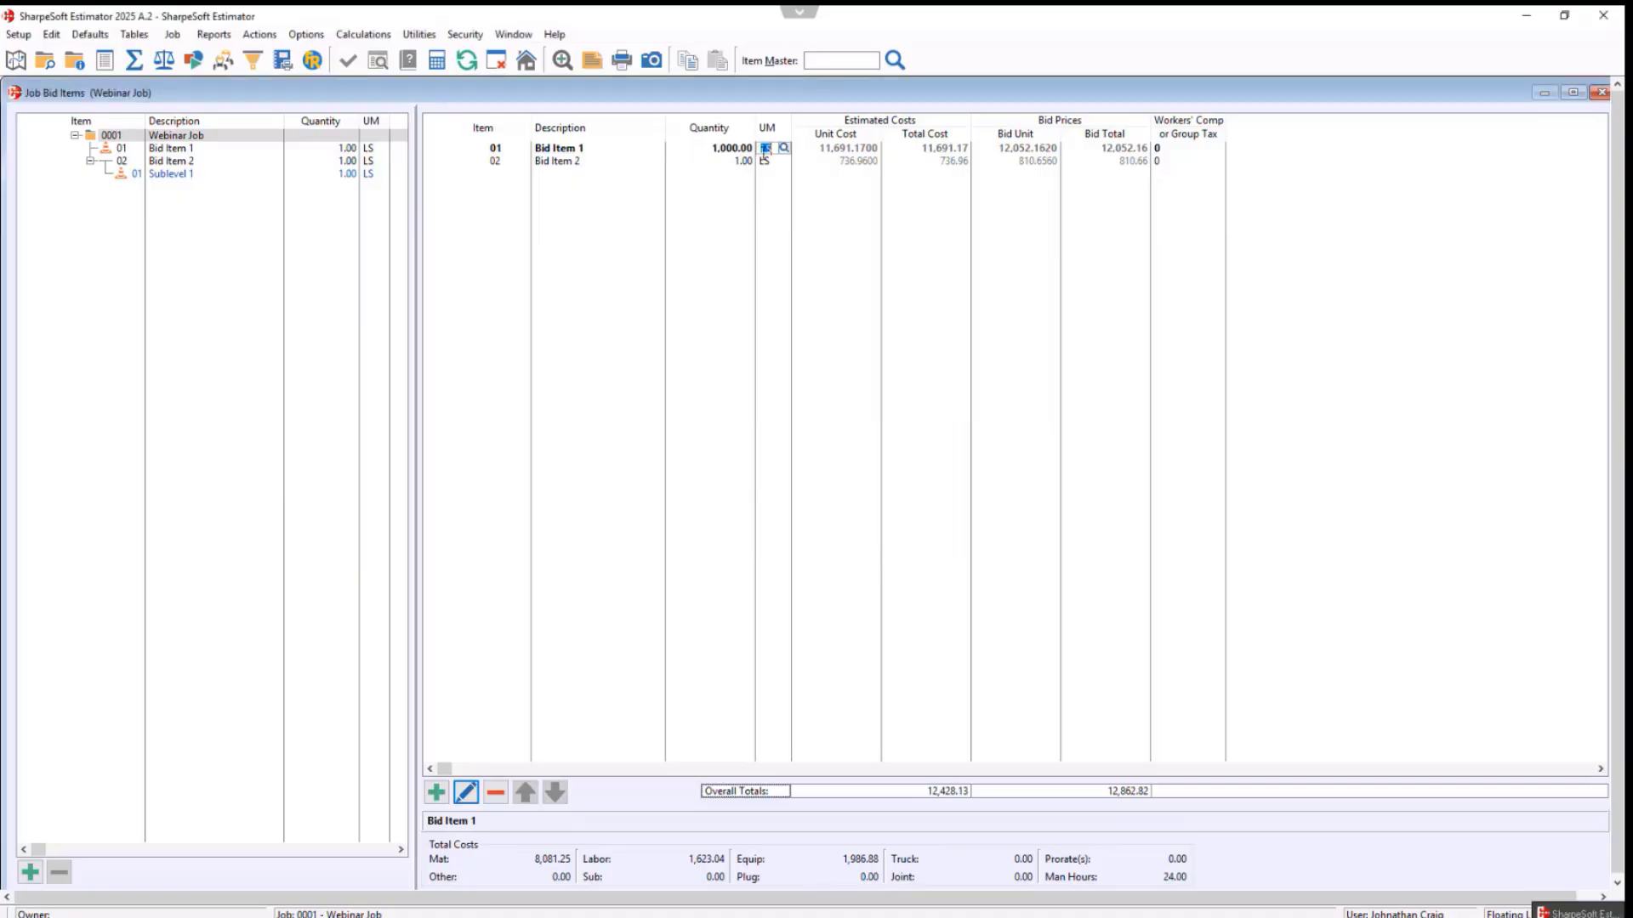
text(LF)
key(Return)
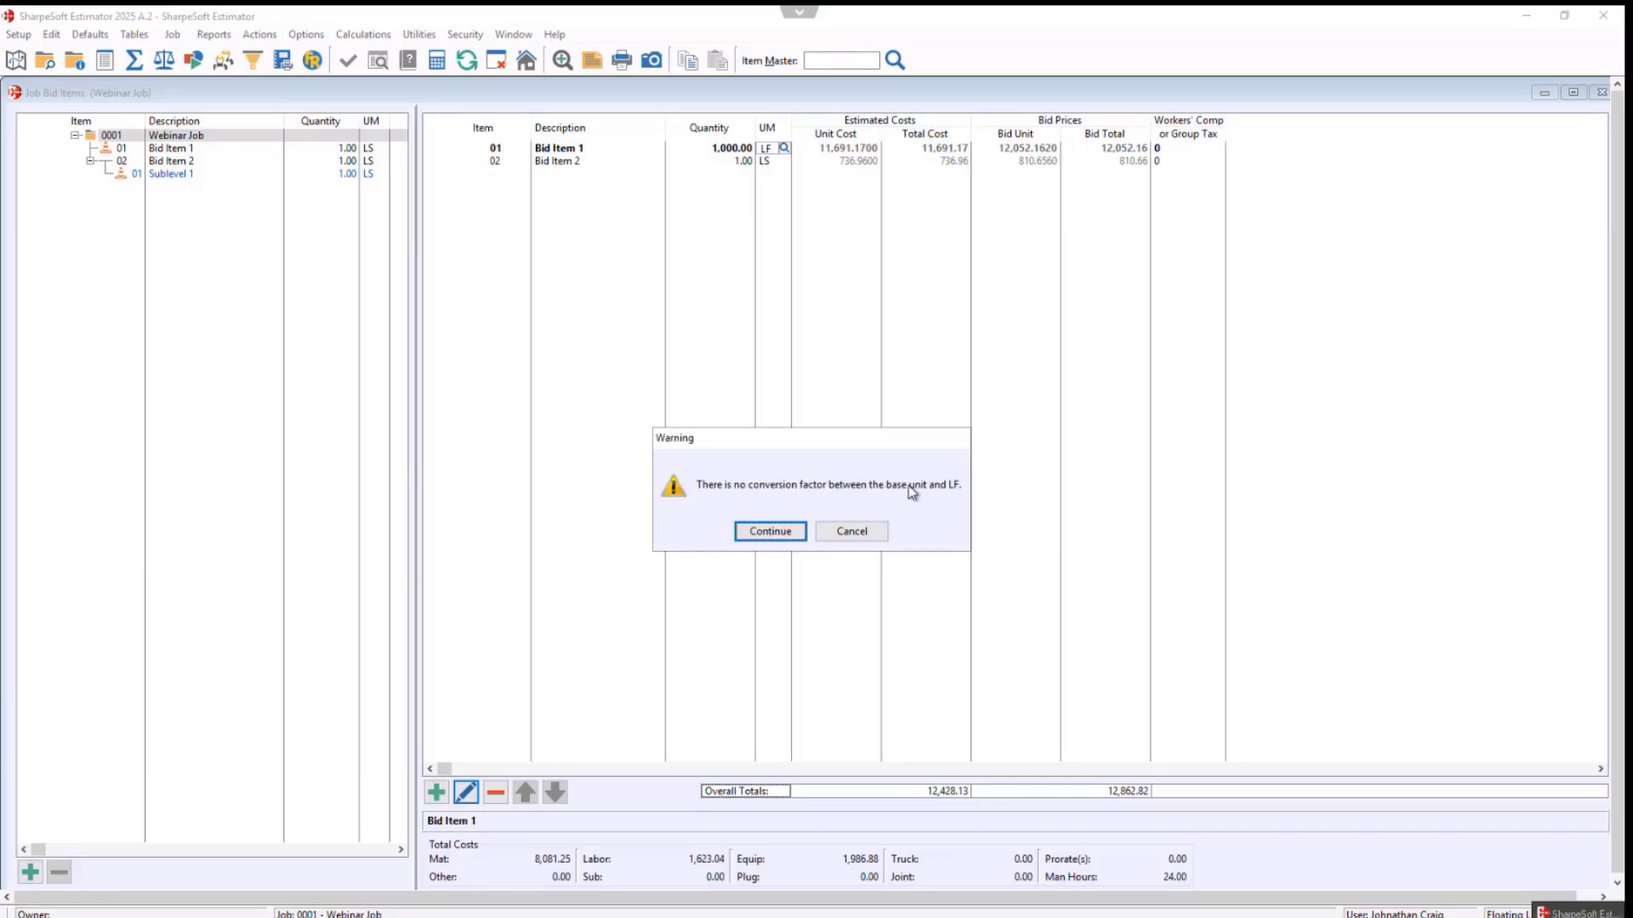
click(789, 531)
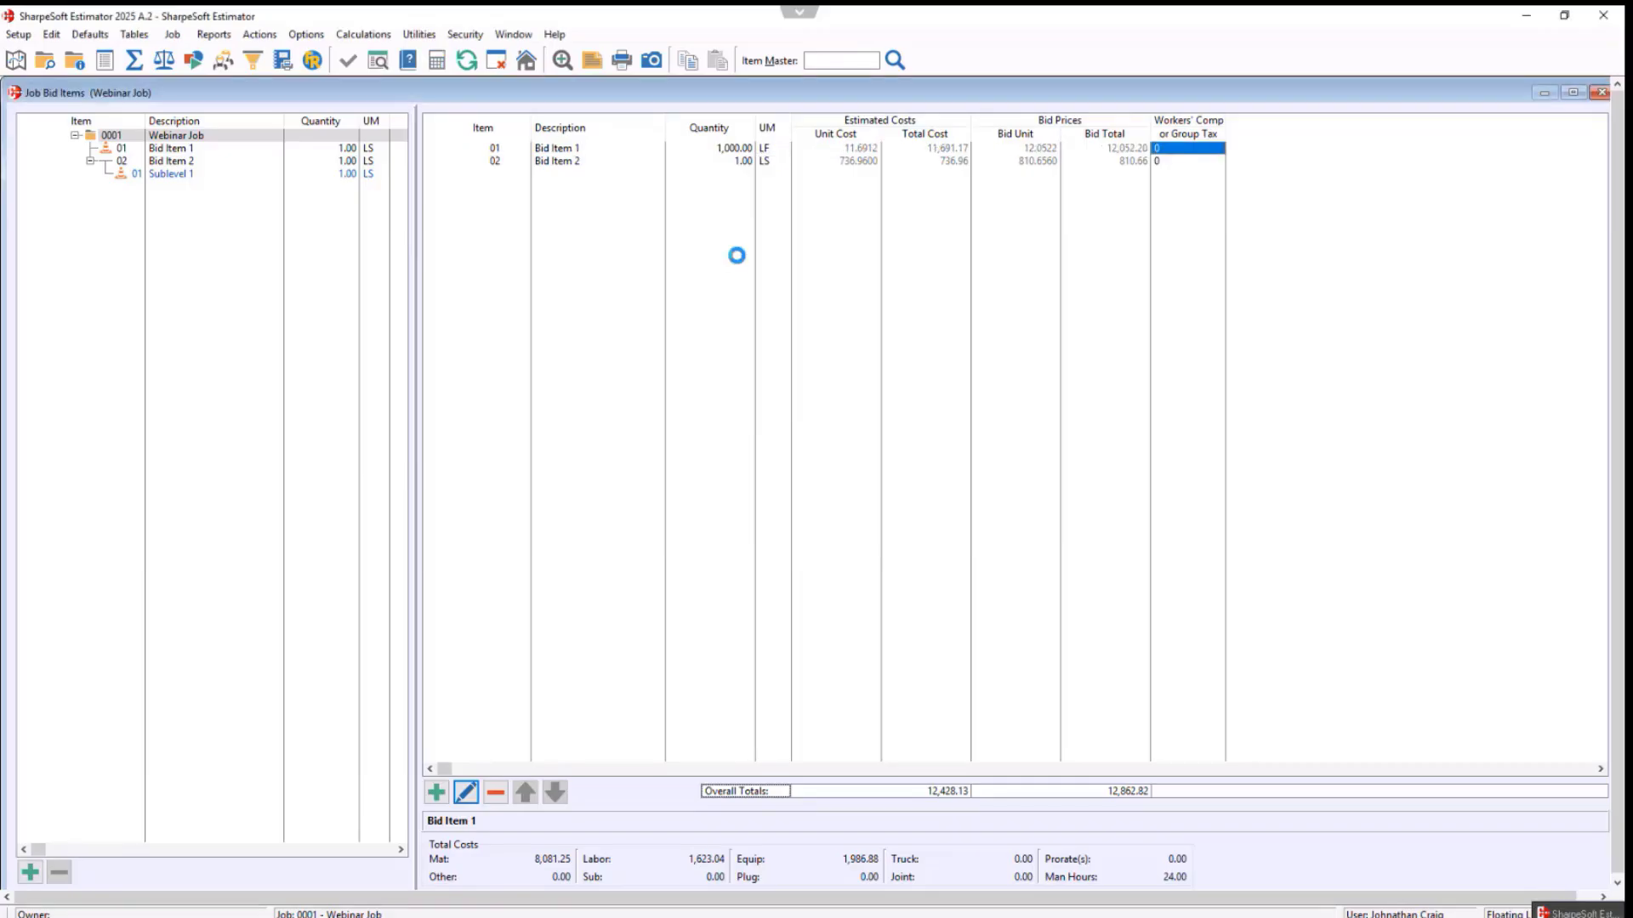
- Open Bid Item 1's detail and enter a production rate of 250 LF per Day
double_click(575, 154)
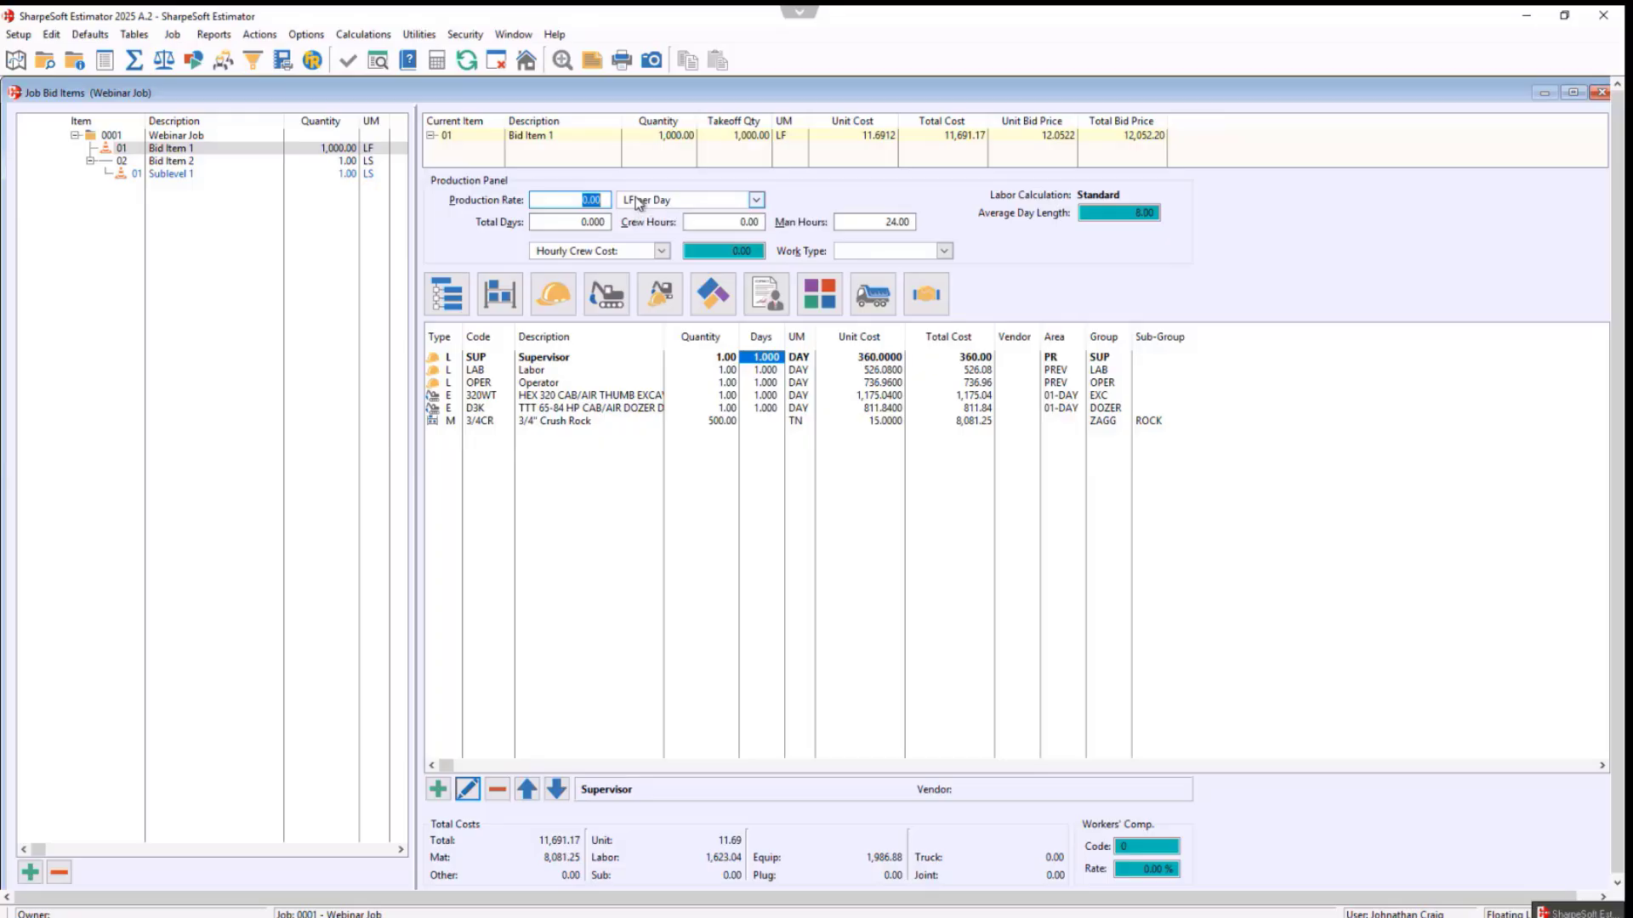
text(250)
click(575, 224)
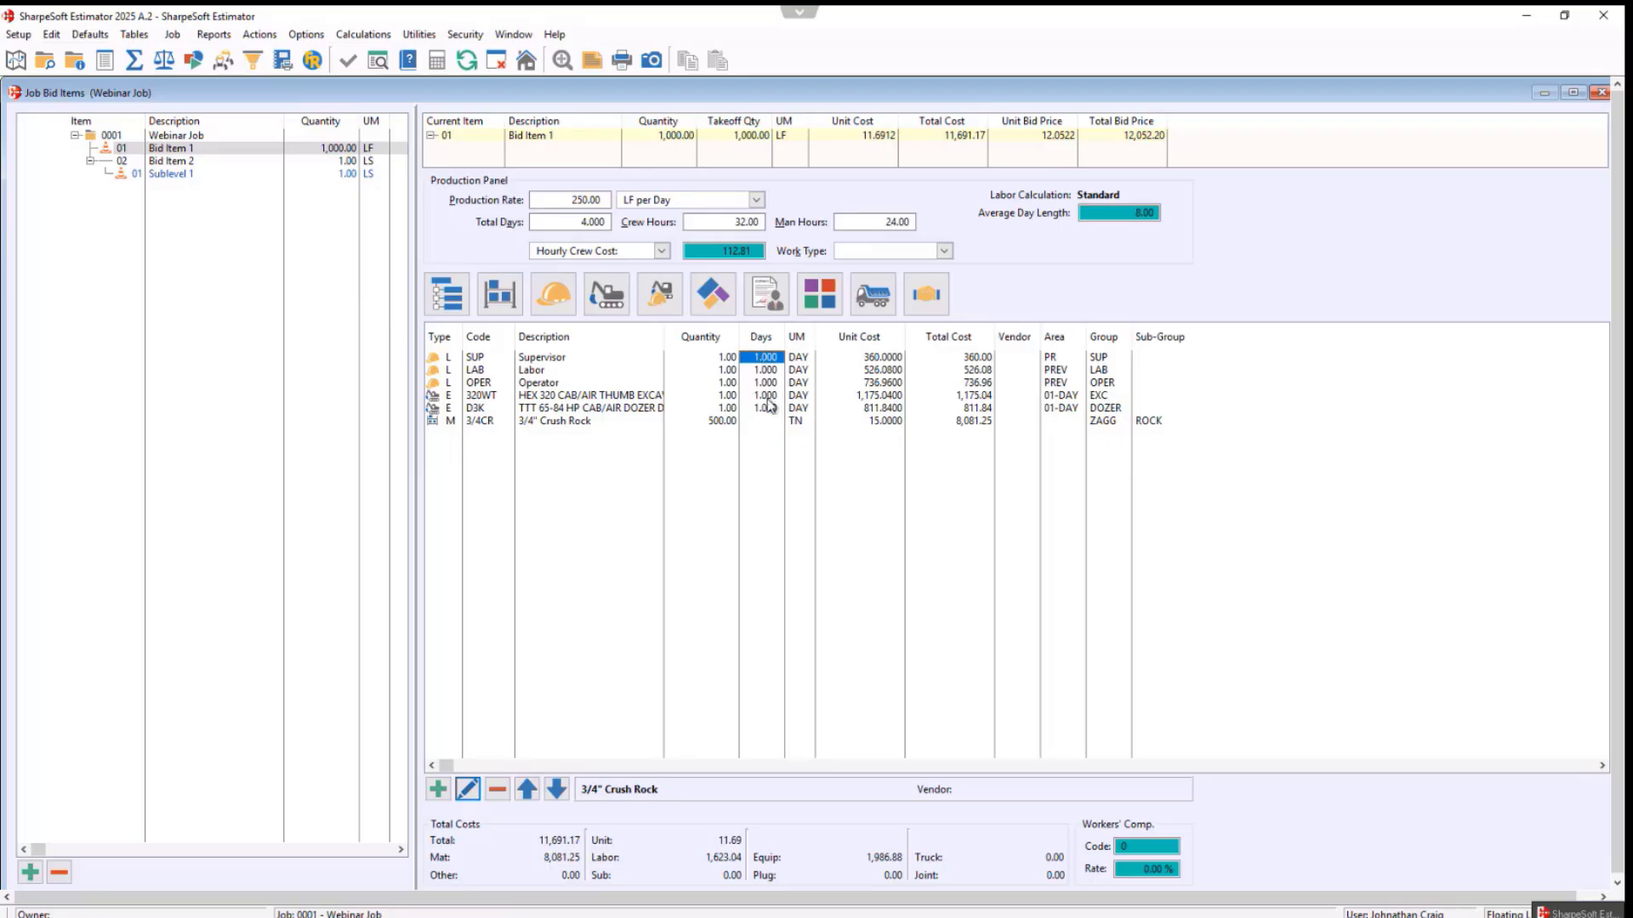
- Reset Bid Item 1's production rate to 0 to clear the days on its labor and equipment lines
click(568, 200)
text(0)
click(568, 223)
- Enter the production rate of 250 LF per Day again to fill the crew days, and return to the bid item list
click(589, 201)
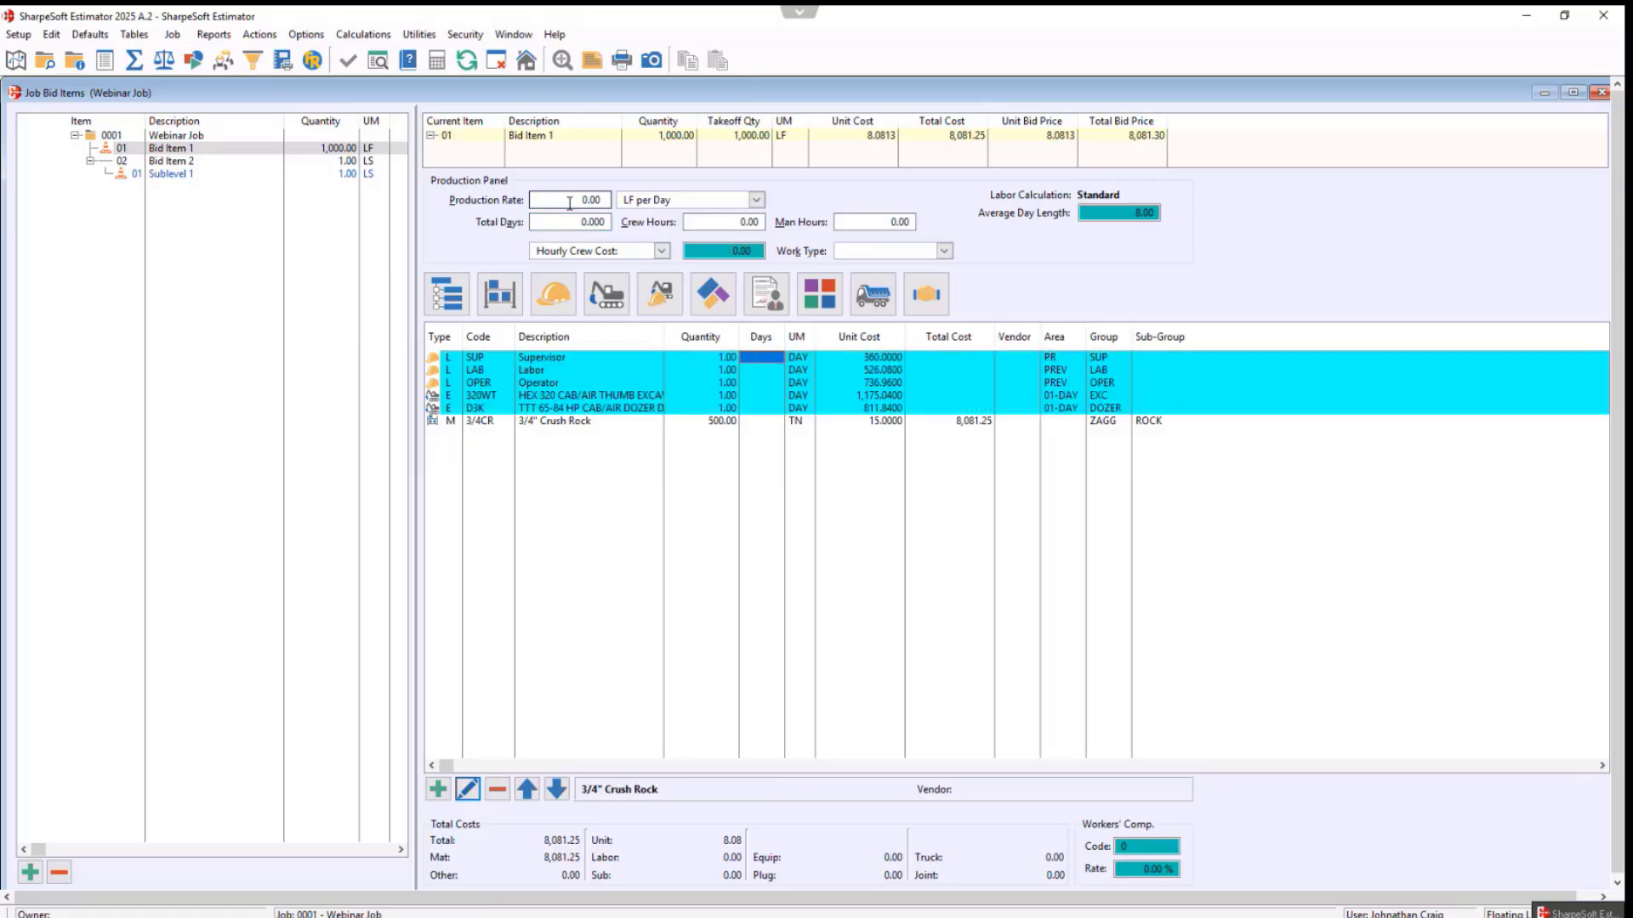
text(250)
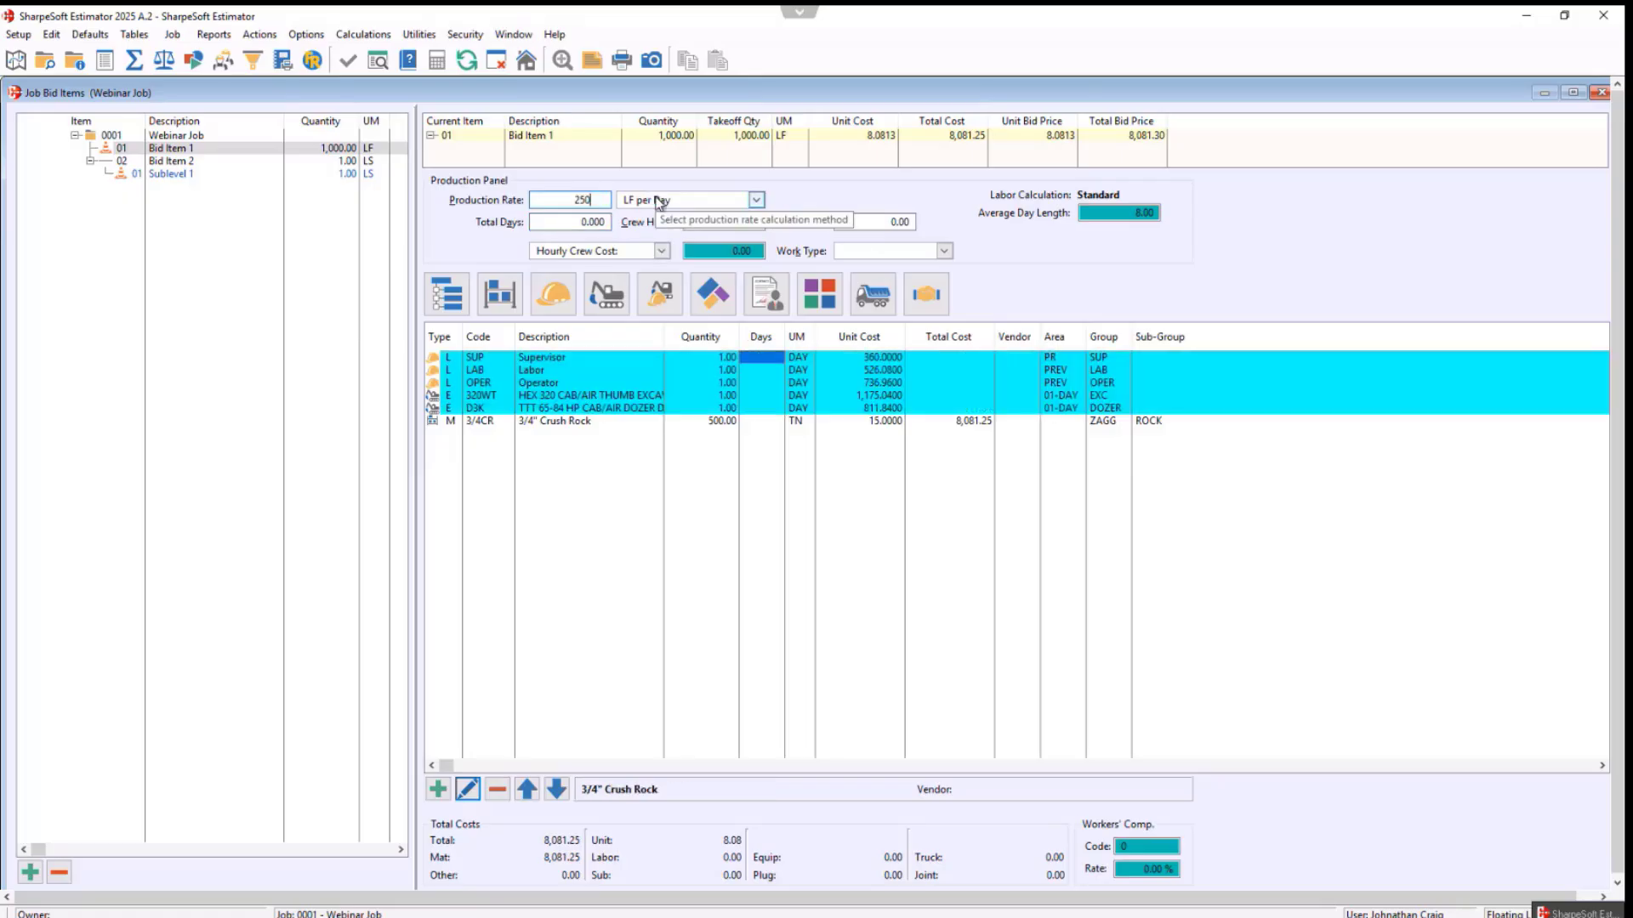
click(570, 222)
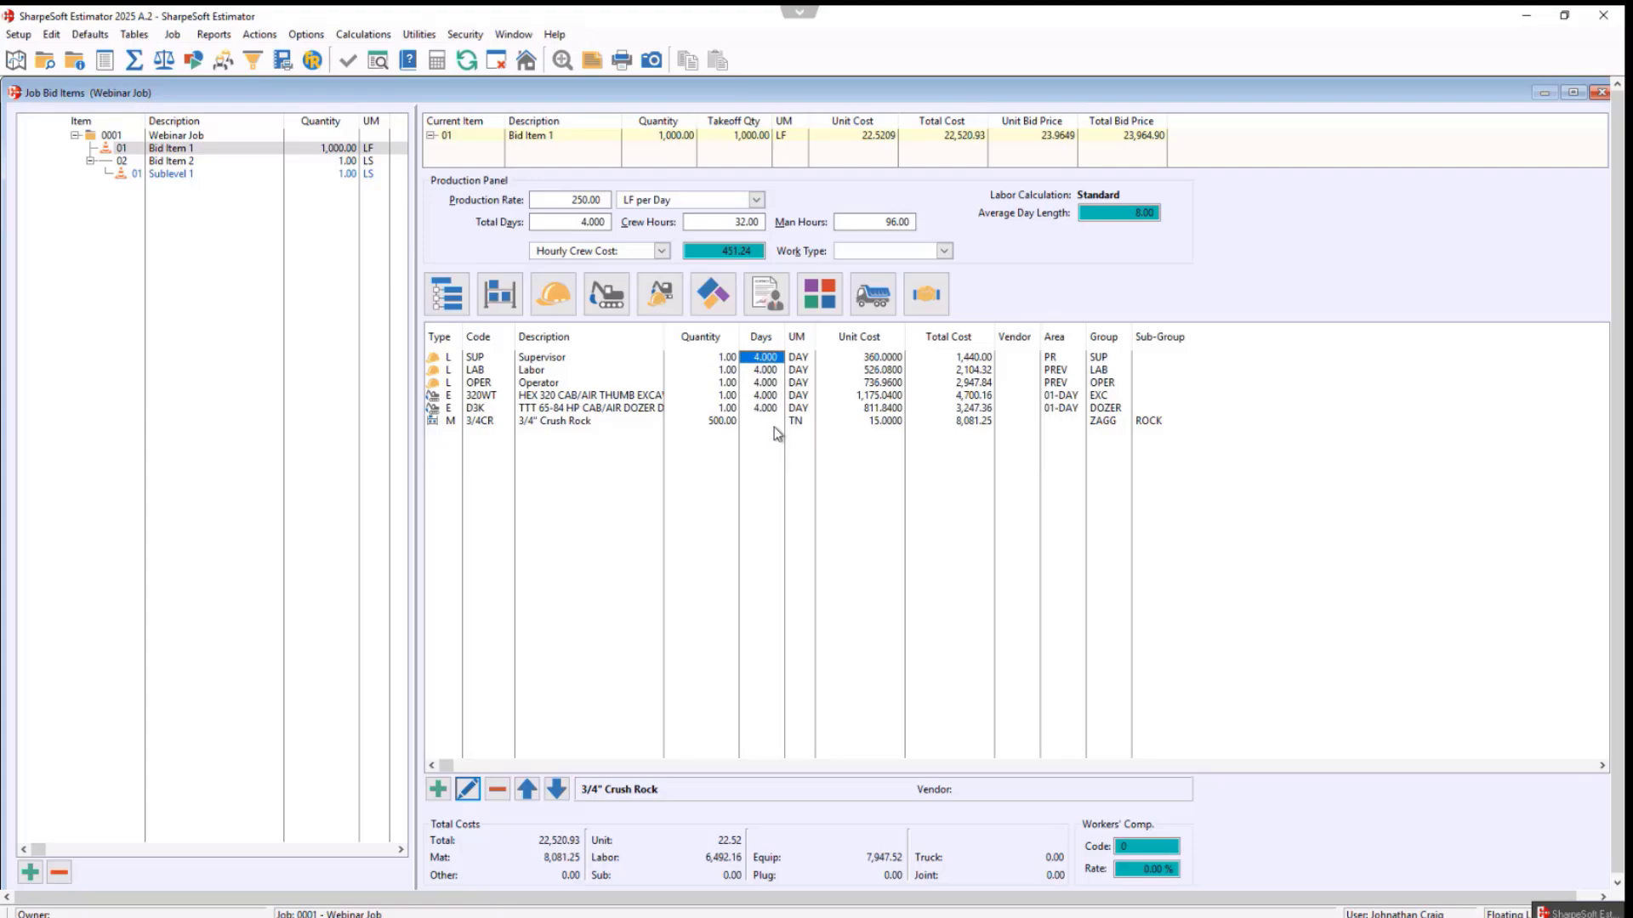
key(Escape)
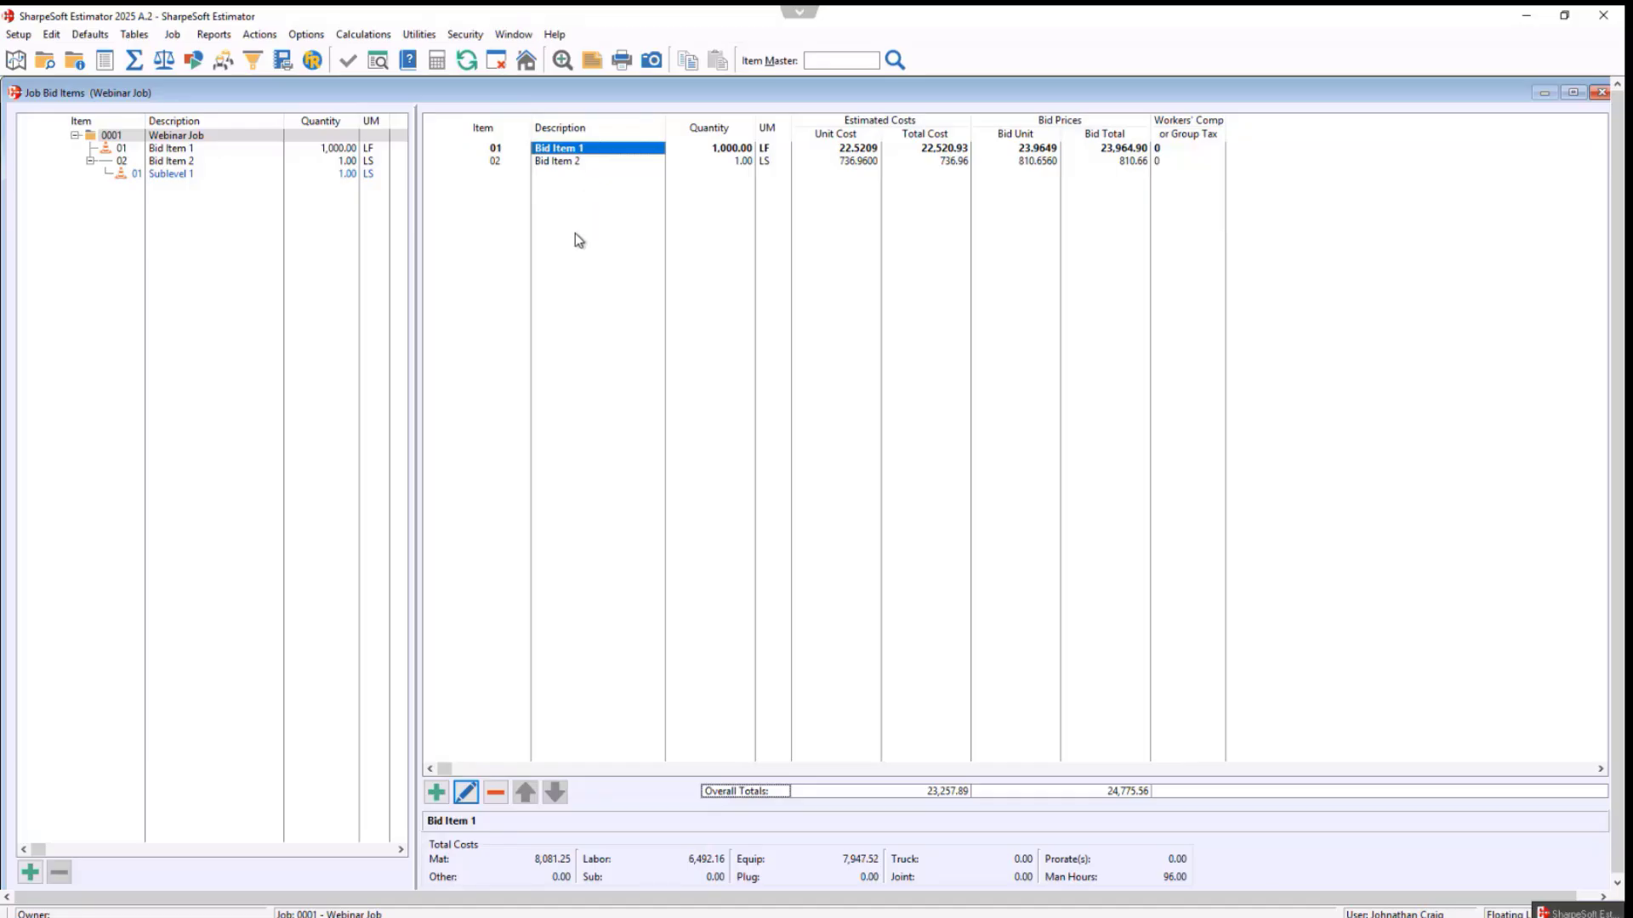
- Refresh the job's equipment detail costs from the tables, confirming the price update, and close the job's bid items
click(420, 36)
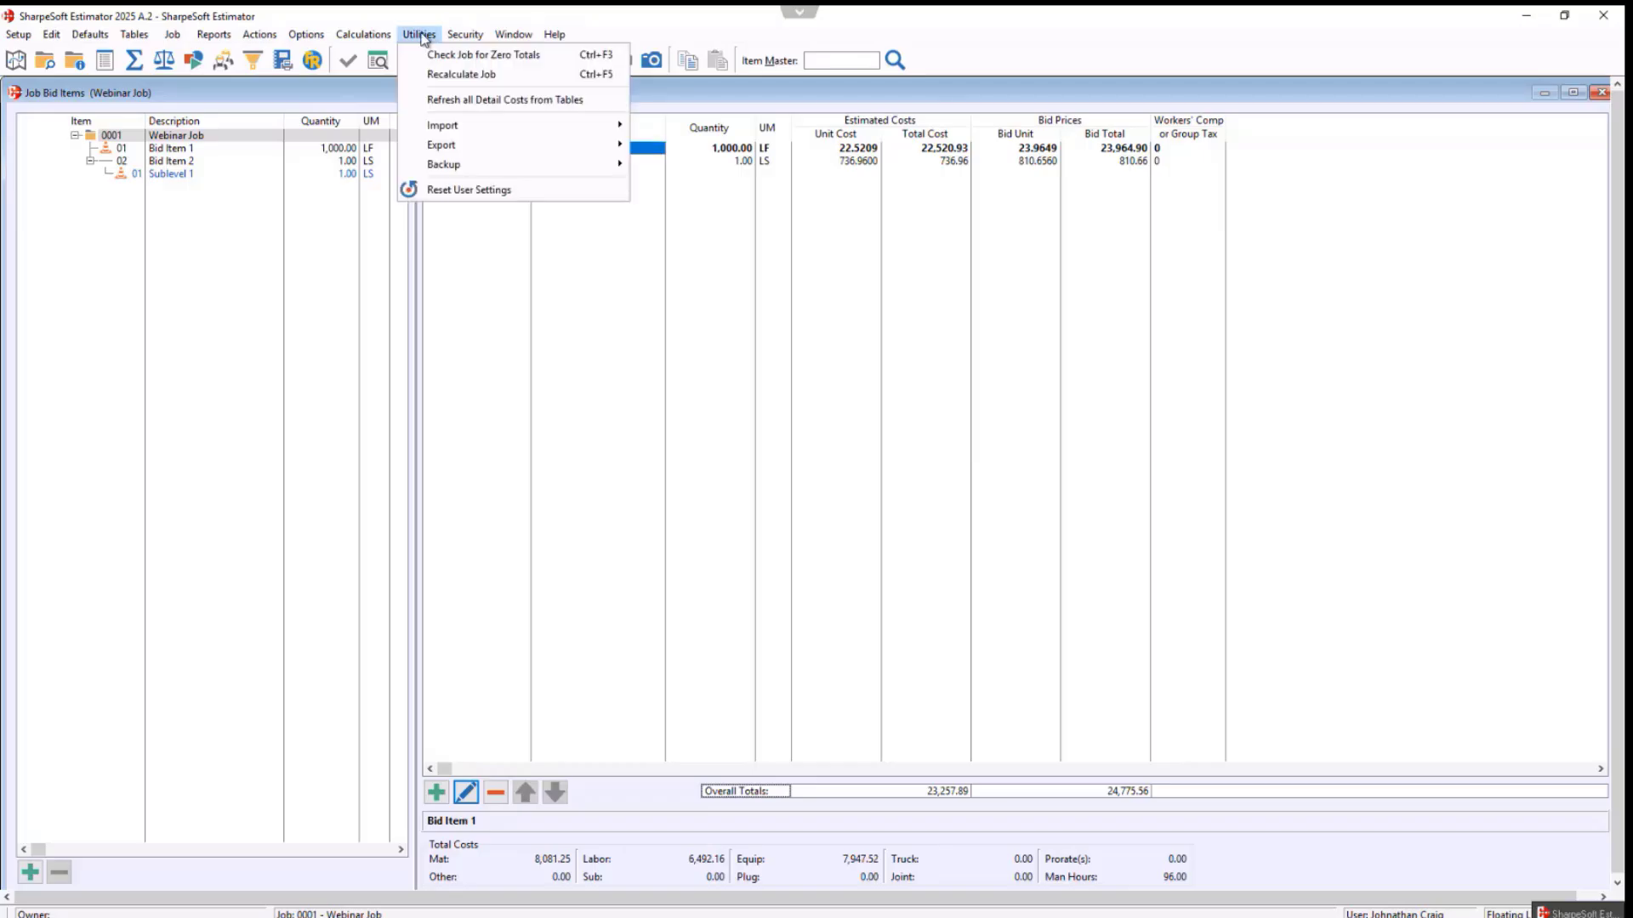
click(476, 101)
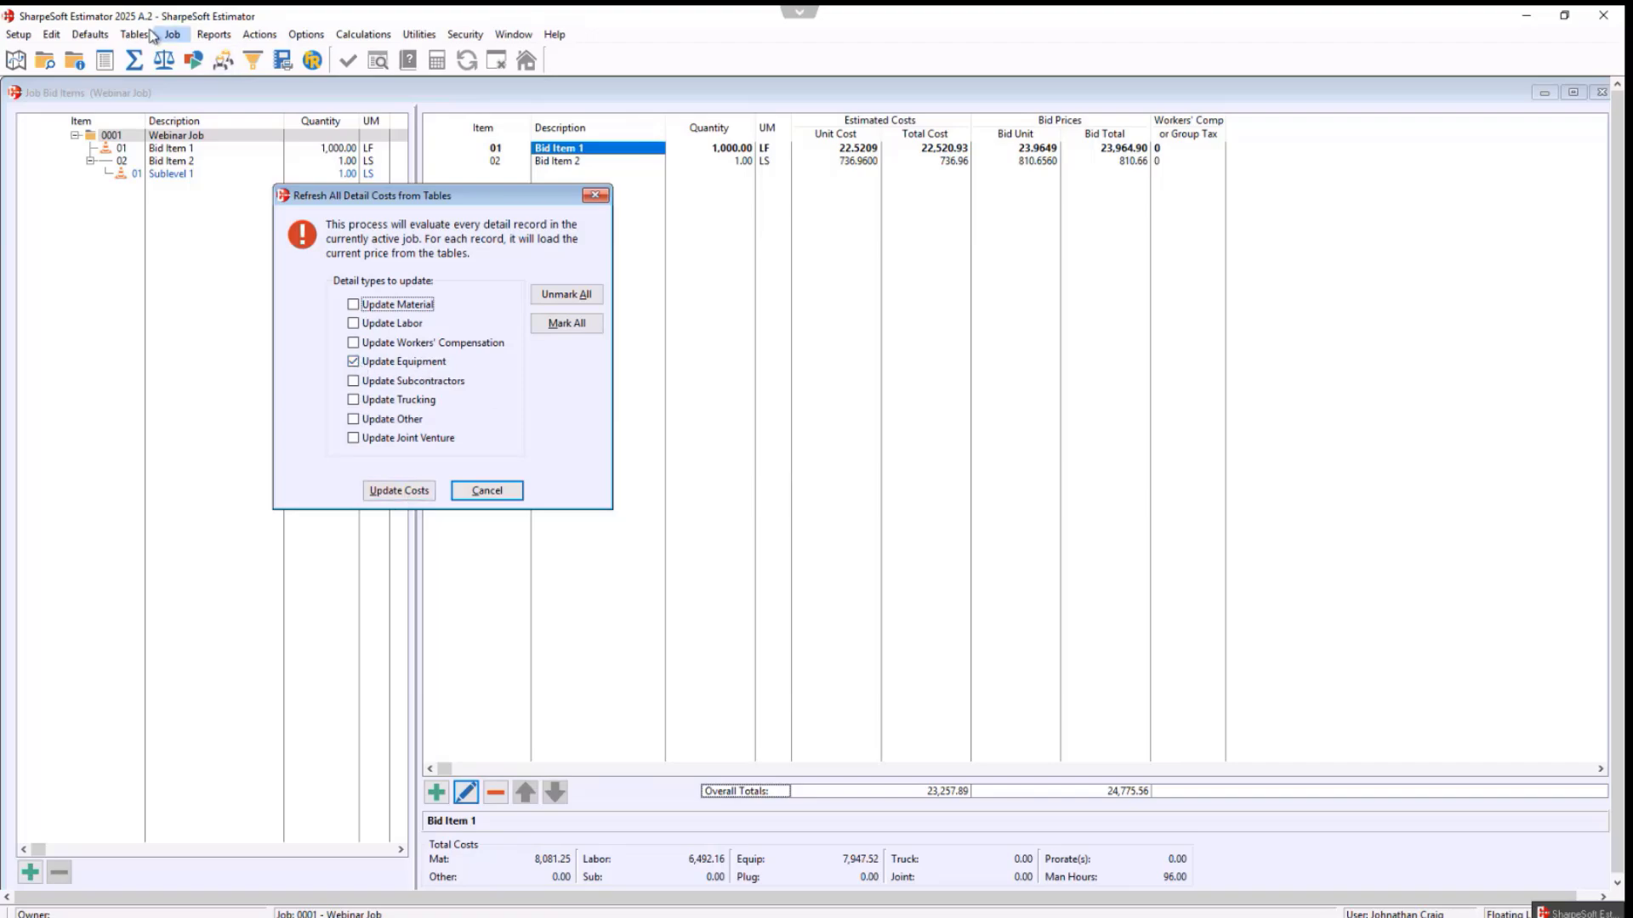
click(408, 493)
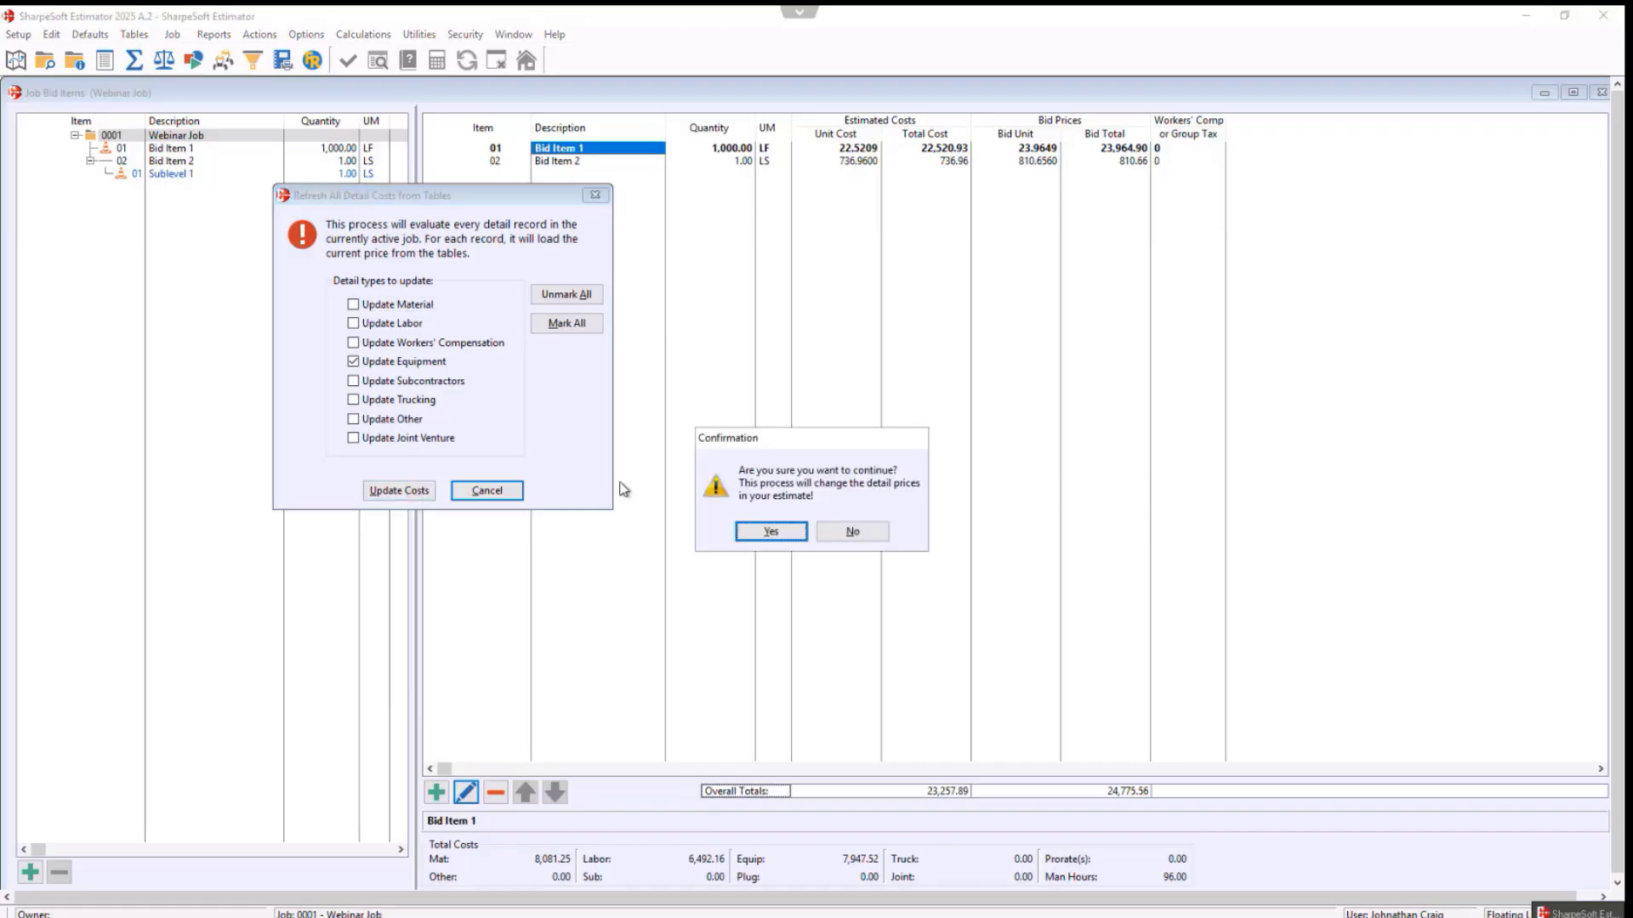
click(770, 533)
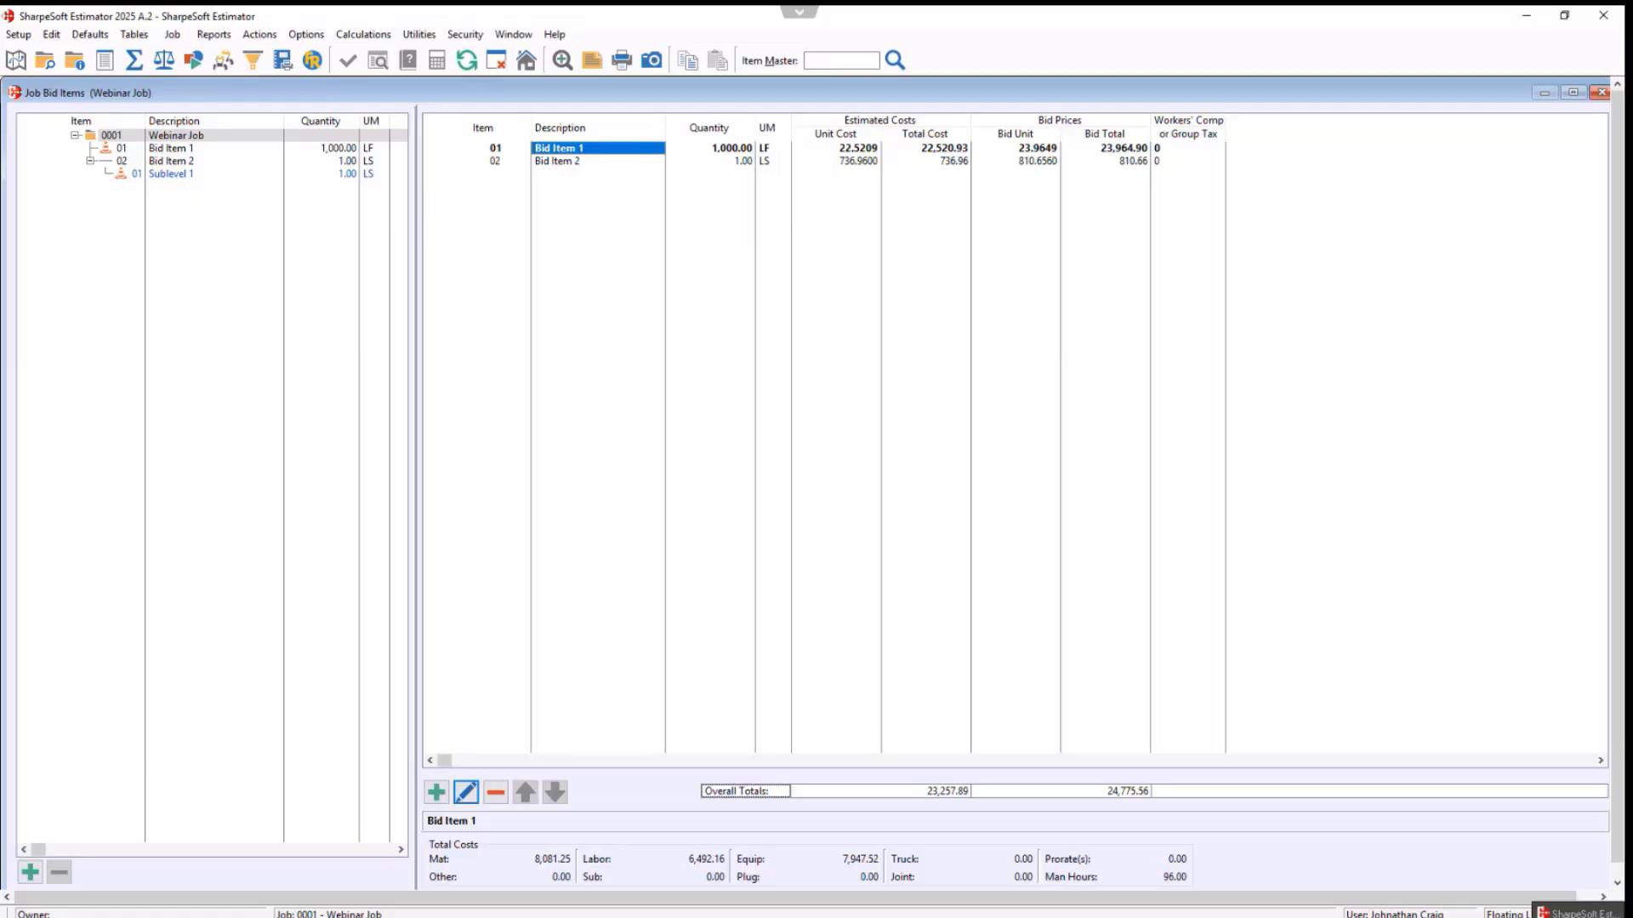
click(1599, 95)
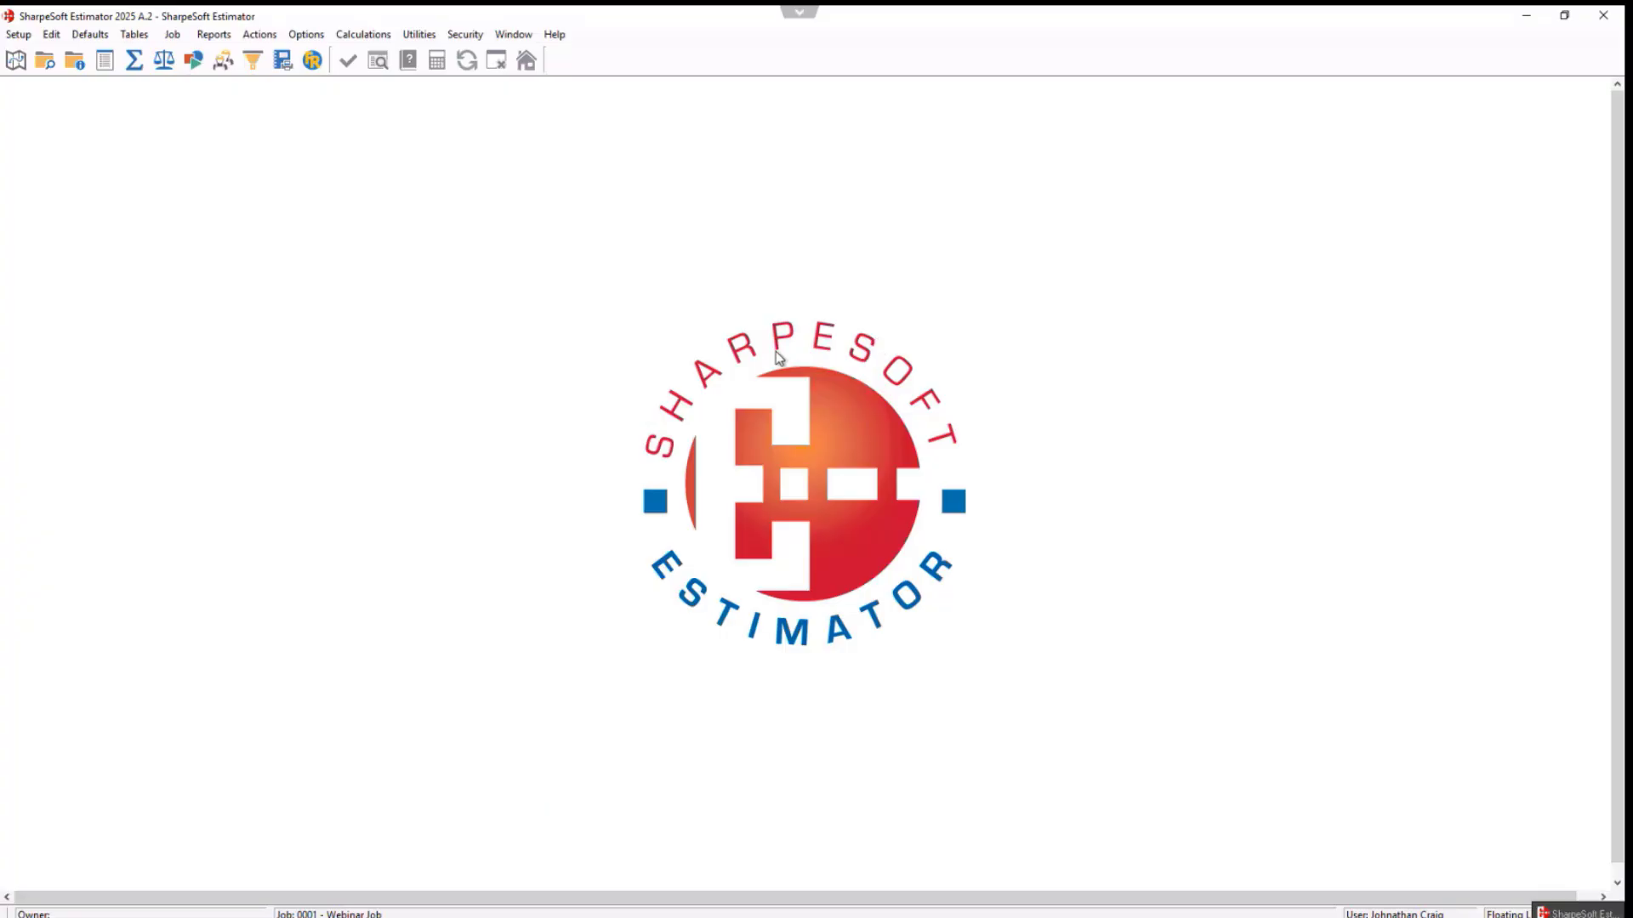